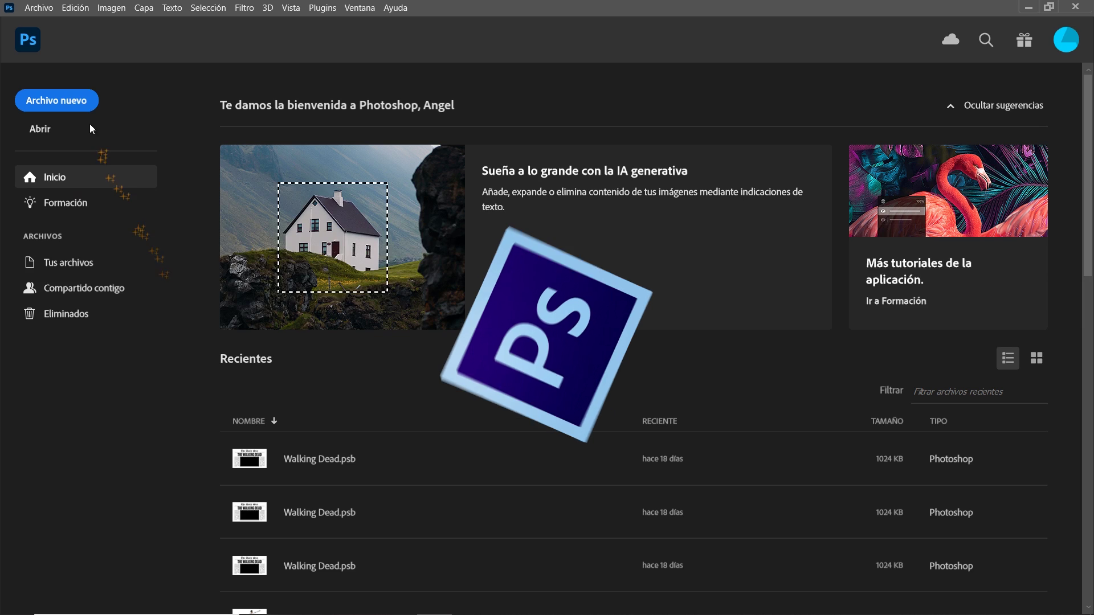
Step: Create a blank Web - Grande document at 1920 × 1080 px and 72 ppi
left_click(56, 100)
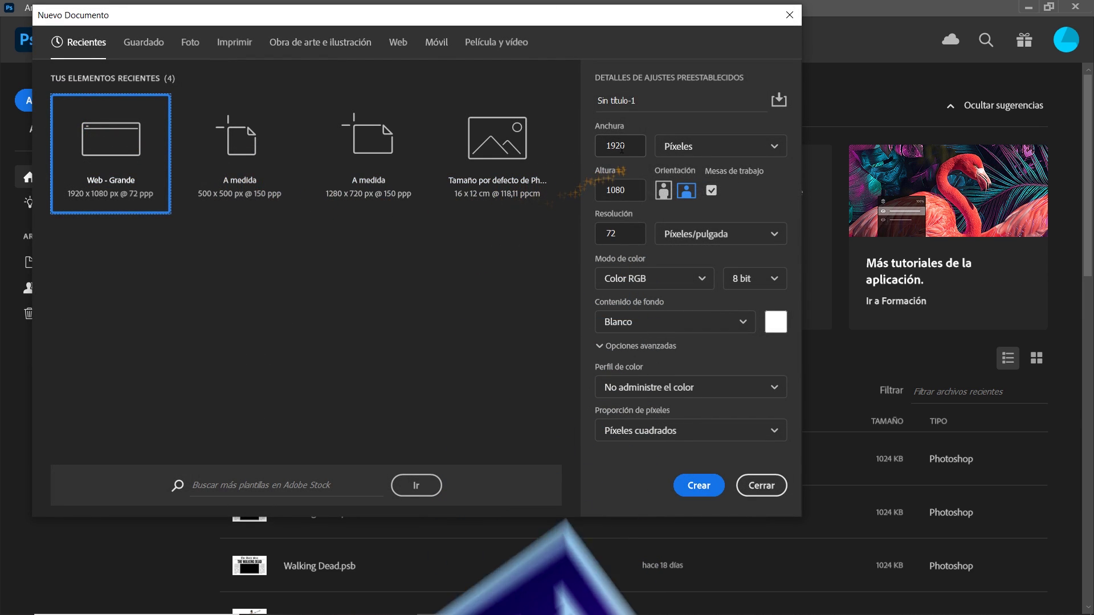
double_click(621, 147)
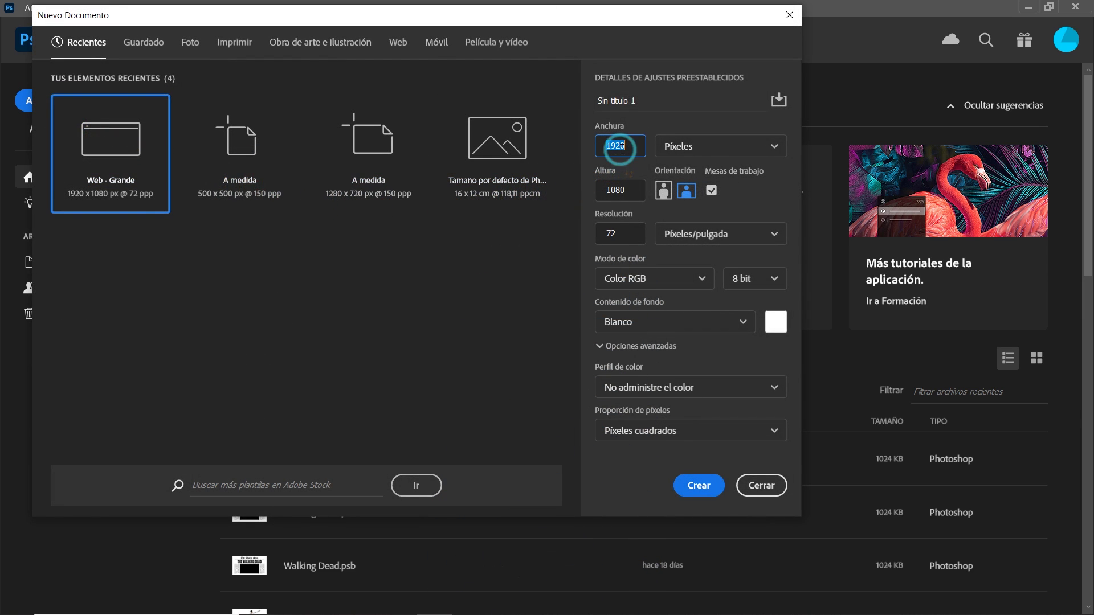
left_click(699, 147)
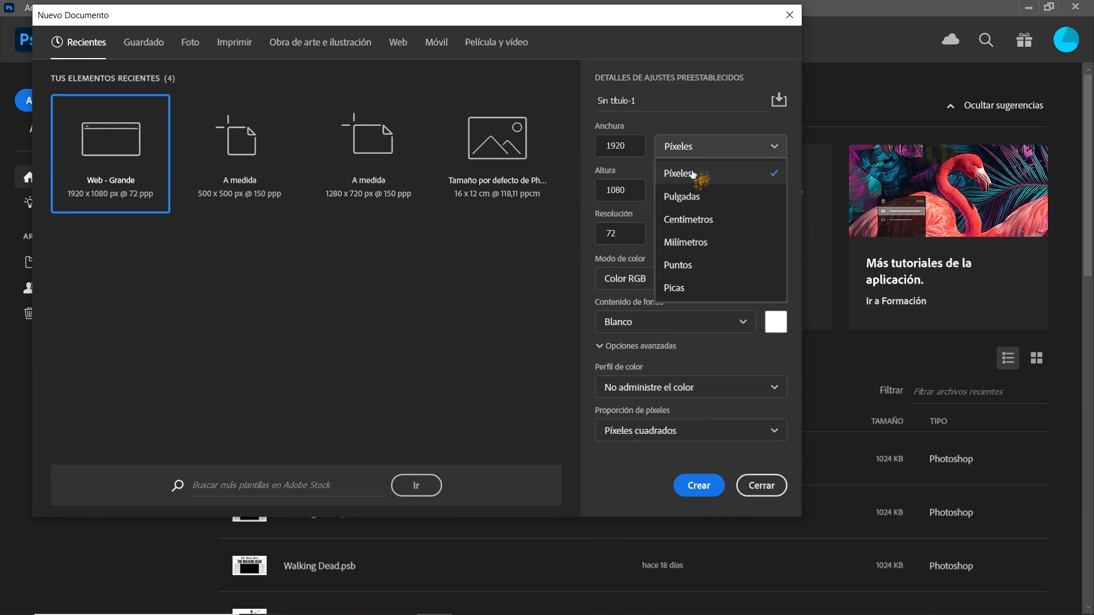
left_click(694, 172)
double_click(620, 234)
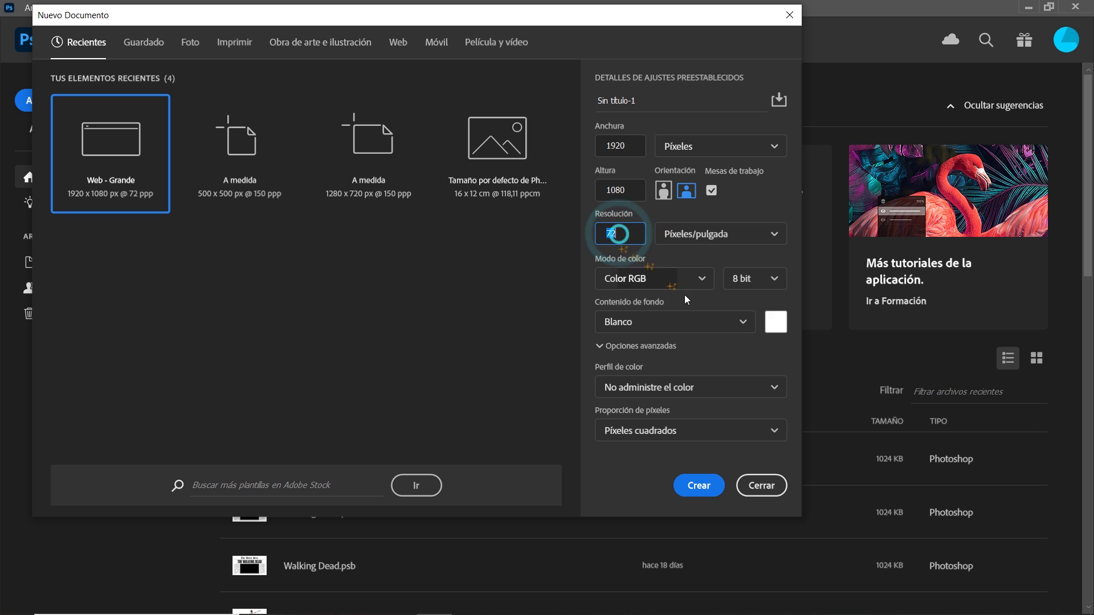
left_click(699, 486)
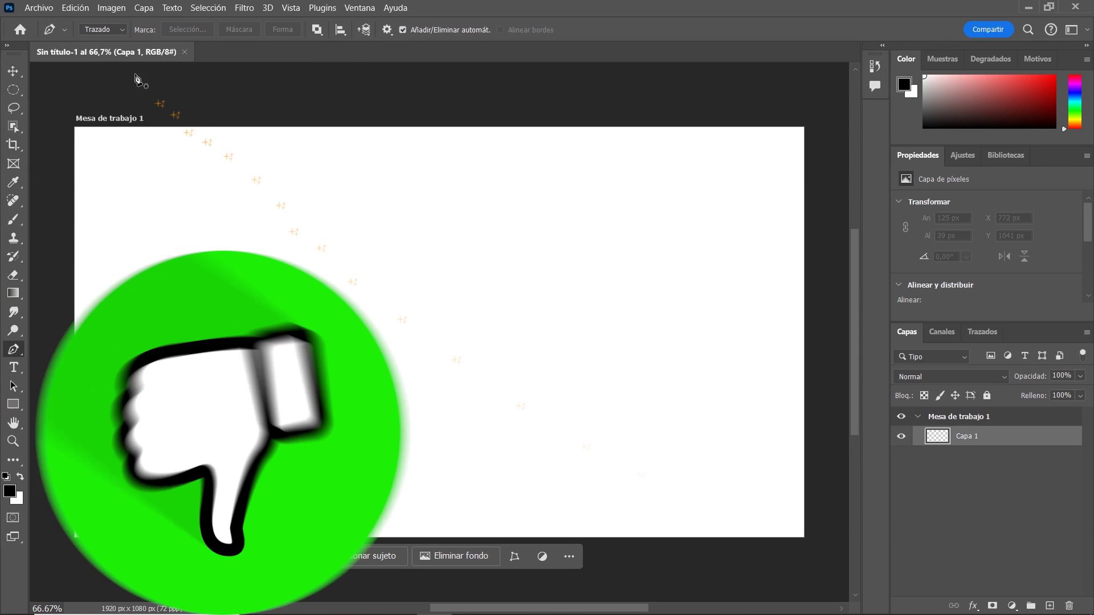
Step: Place the player photo as an embedded image scaled to about 212%, then ungroup the artboard
left_click(39, 7)
left_click(161, 302)
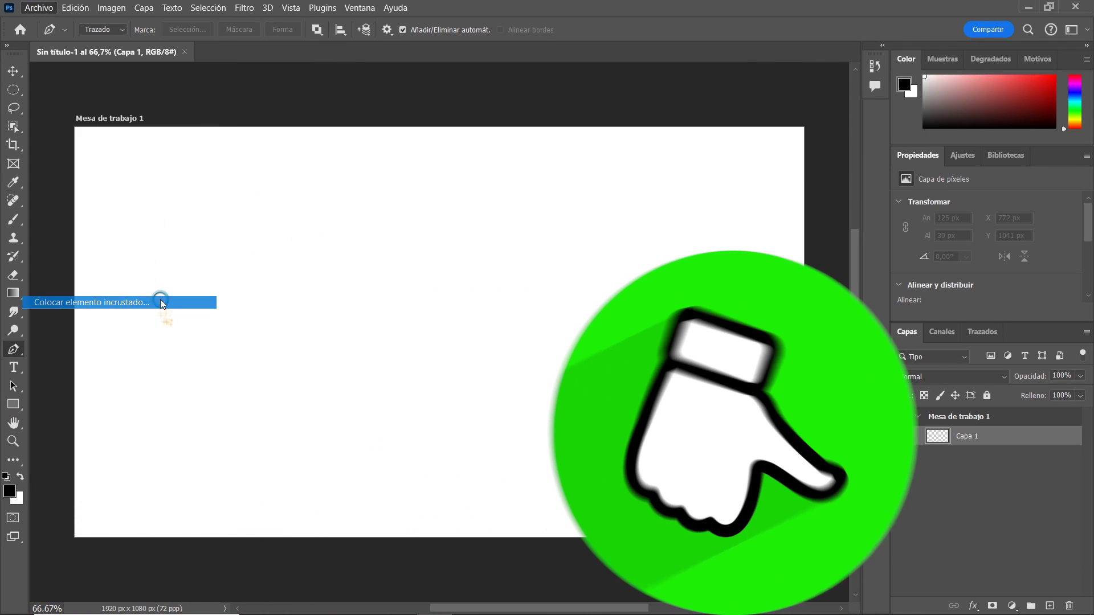
double_click(507, 228)
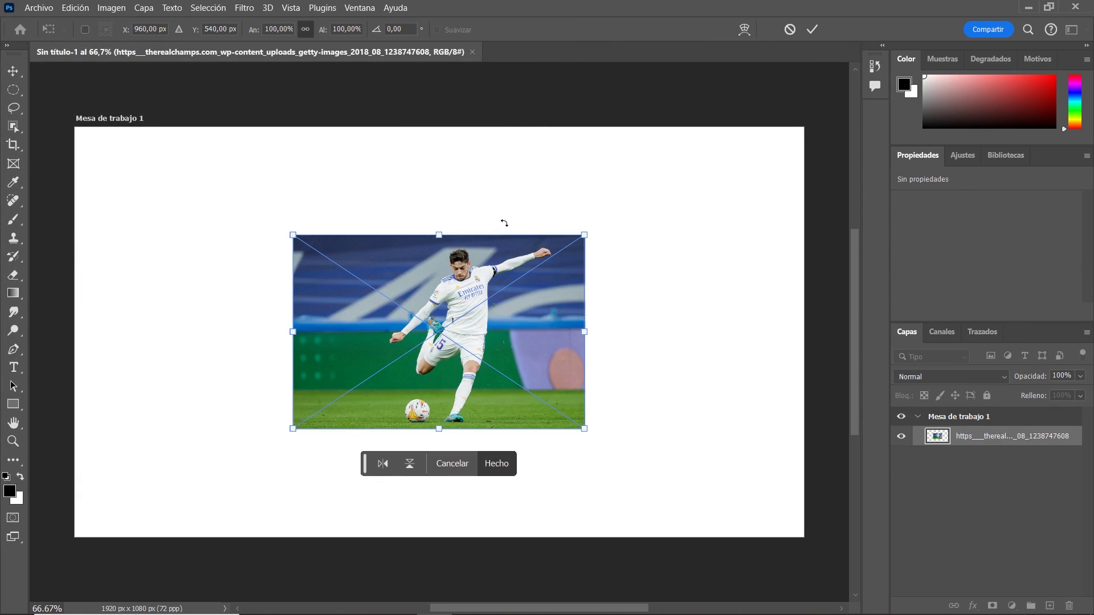
left_click_drag(585, 235, 754, 135)
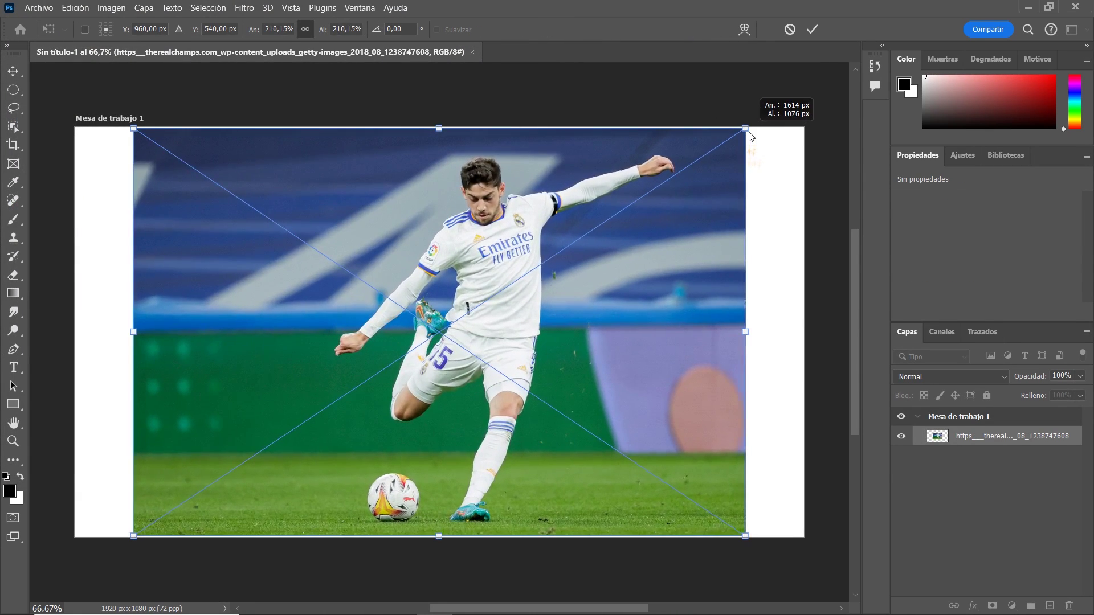
left_click(813, 29)
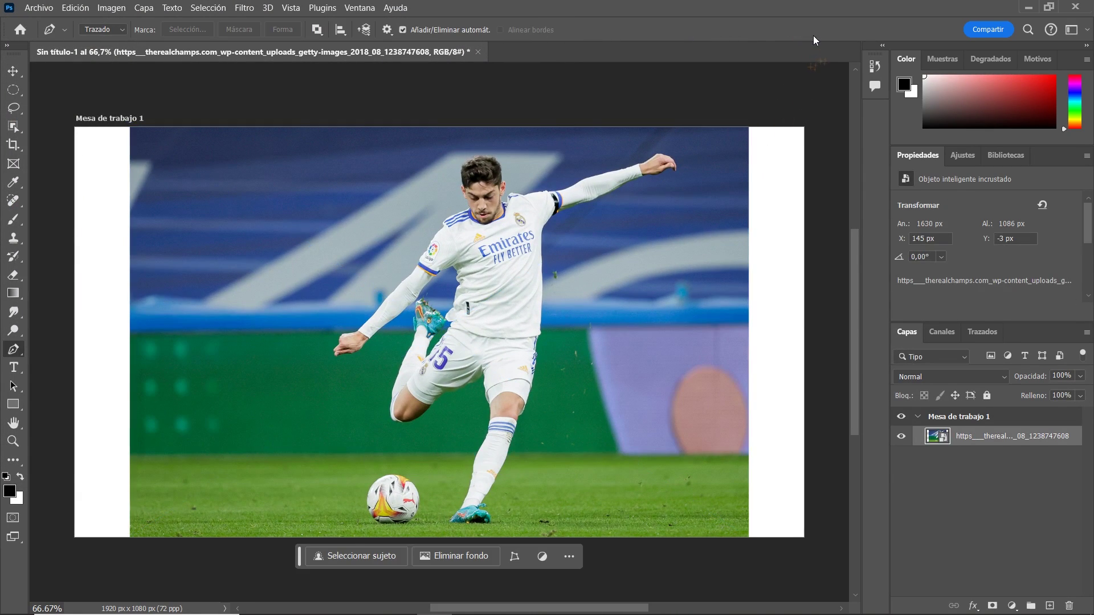
right_click(949, 418)
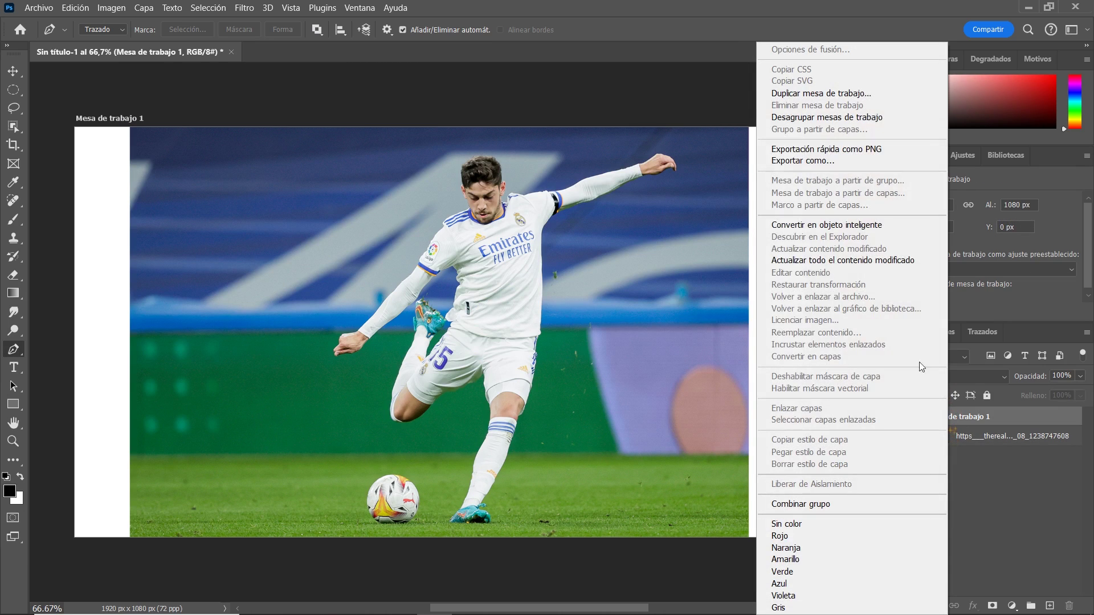
left_click(849, 120)
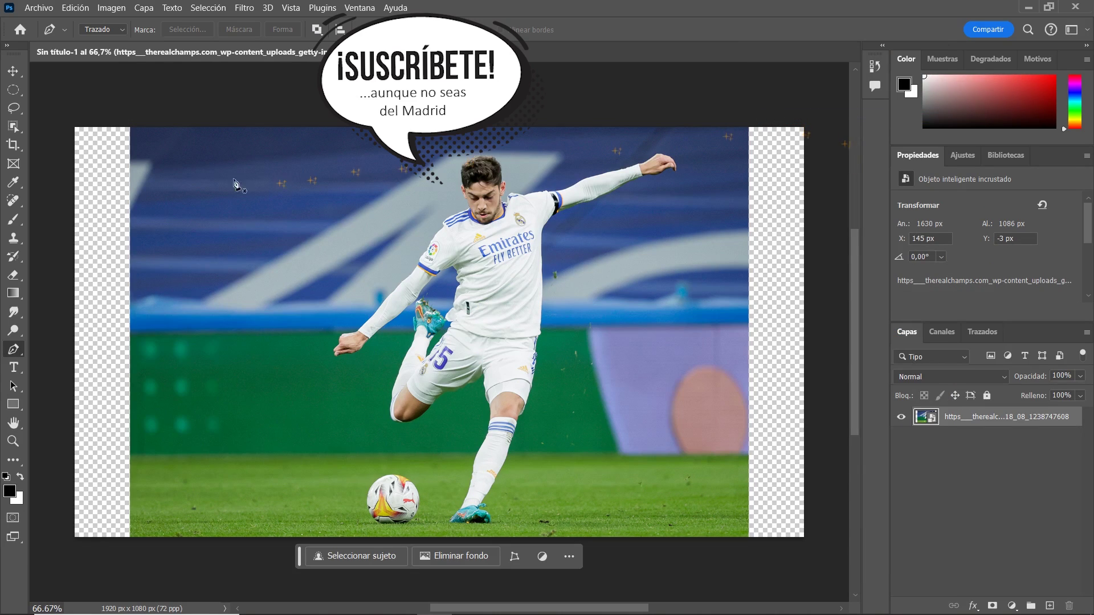
Step: Switch to the standard Pen tool and zoom to 300% on the player's face
left_click(15, 355)
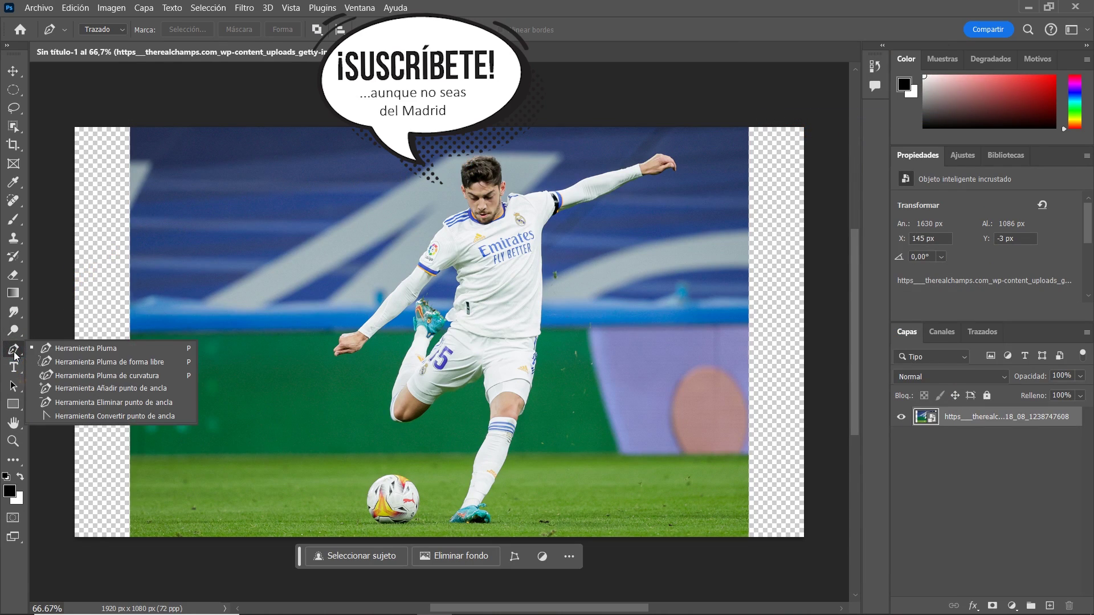
left_click(55, 349)
key("ctrl+plus")
key("ctrl+plus")
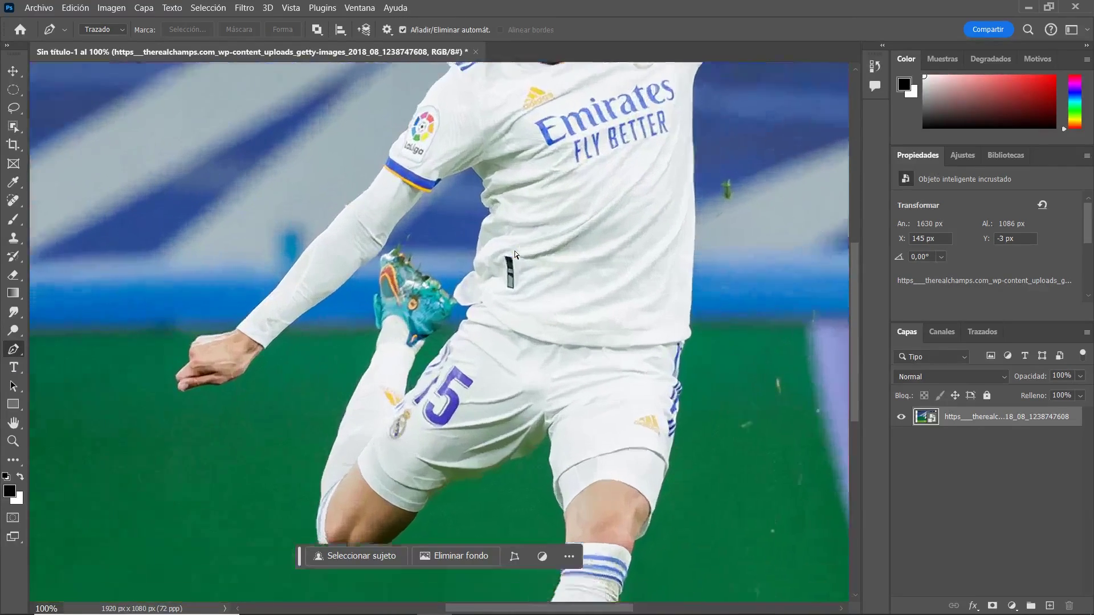
left_click_drag(554, 191, 391, 465)
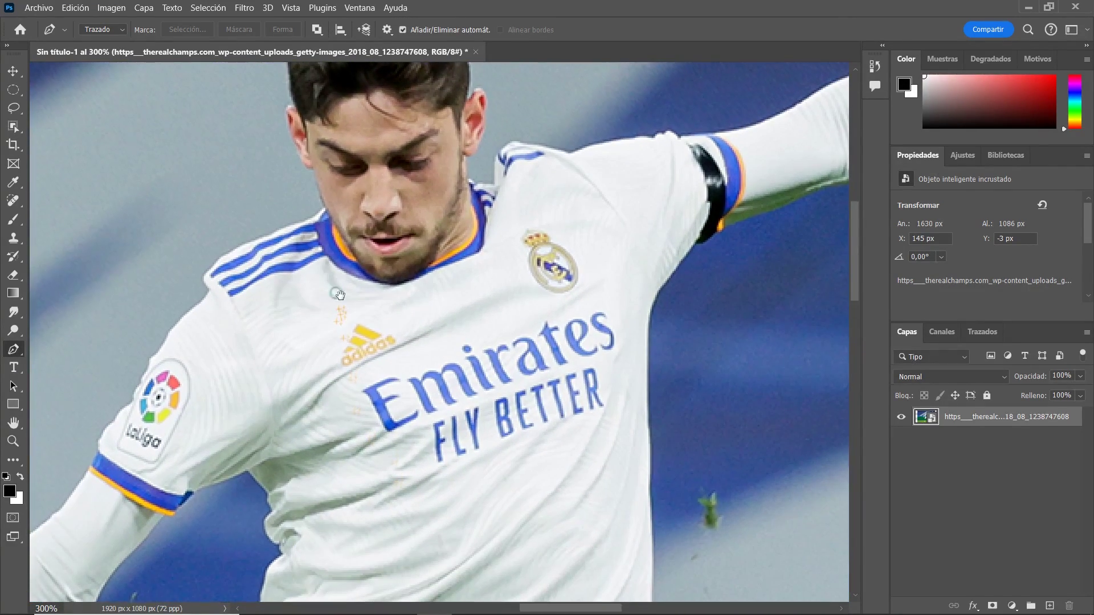
key("ctrl+plus")
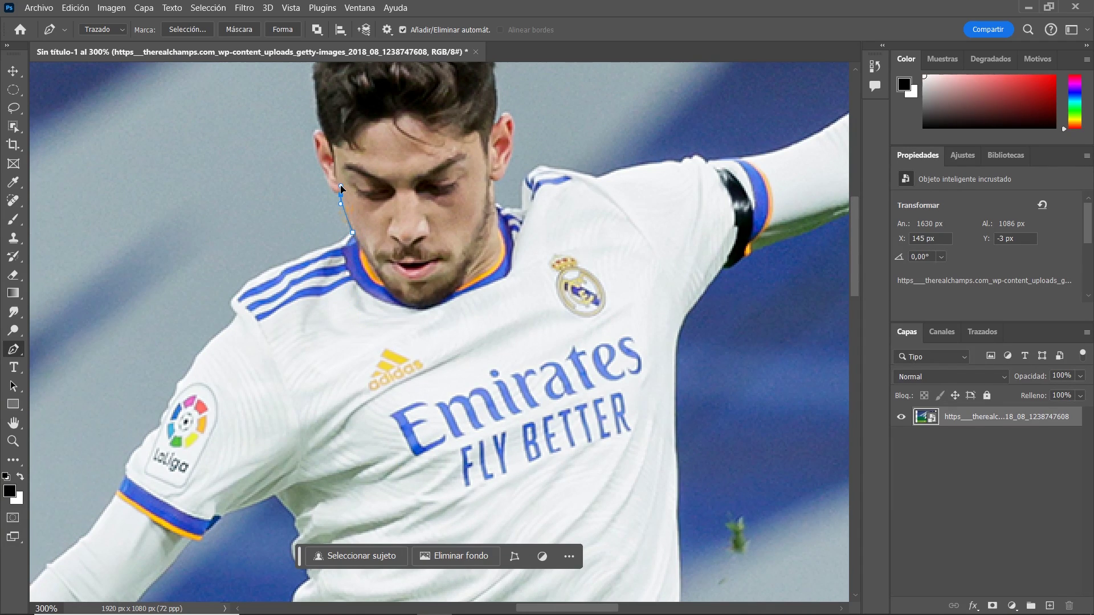
Step: Start the path at the player's temple and trace the arm's top edge down to the calf
left_click(483, 146)
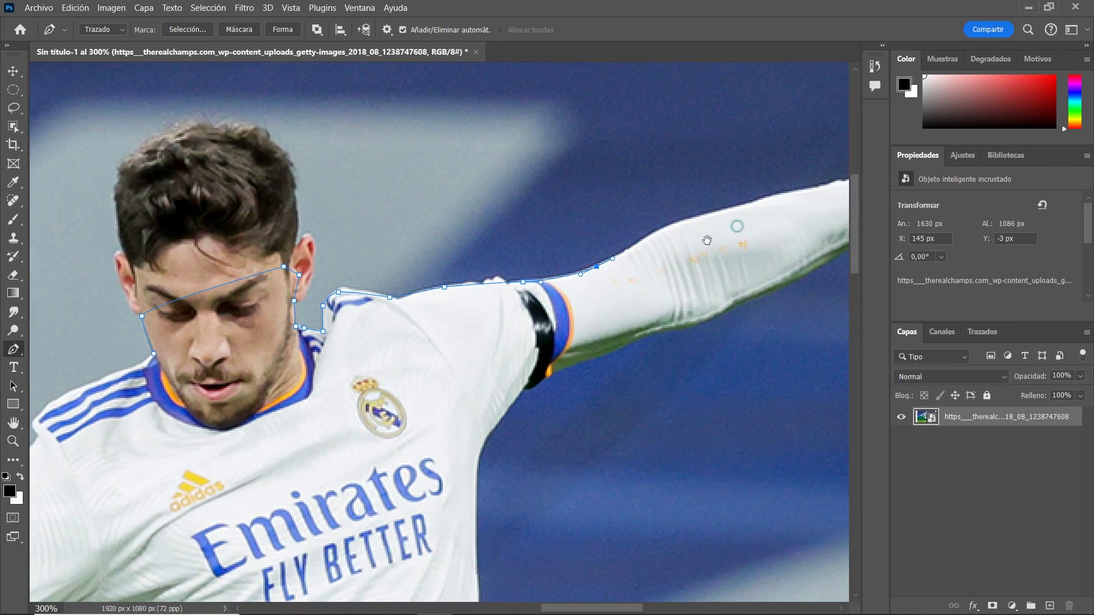
left_click_drag(446, 327, 462, 320)
left_click_drag(573, 272, 636, 257)
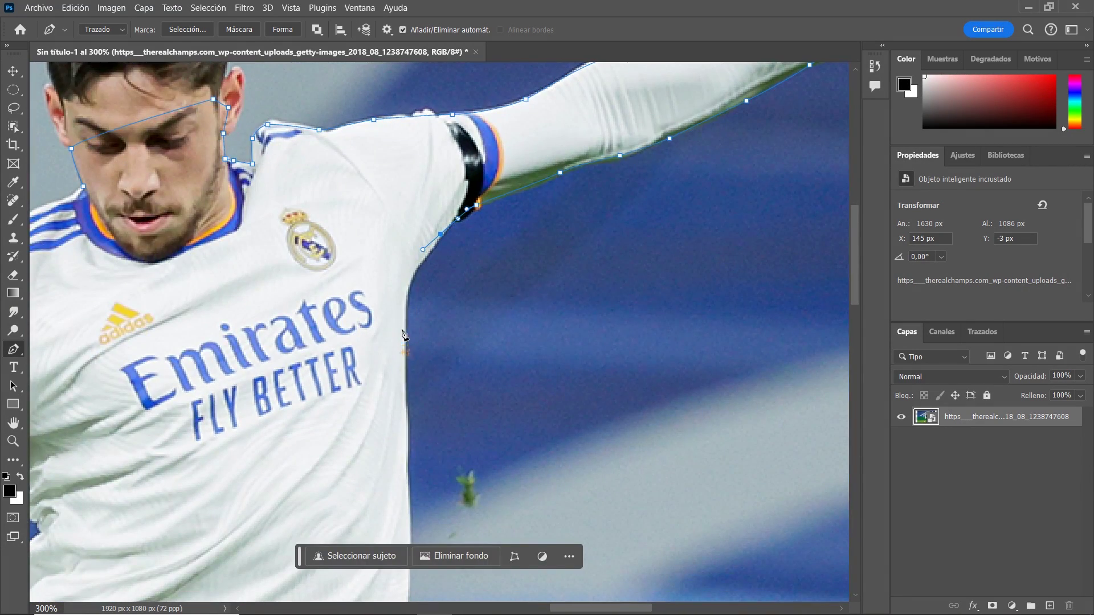
left_click_drag(405, 386, 469, 216)
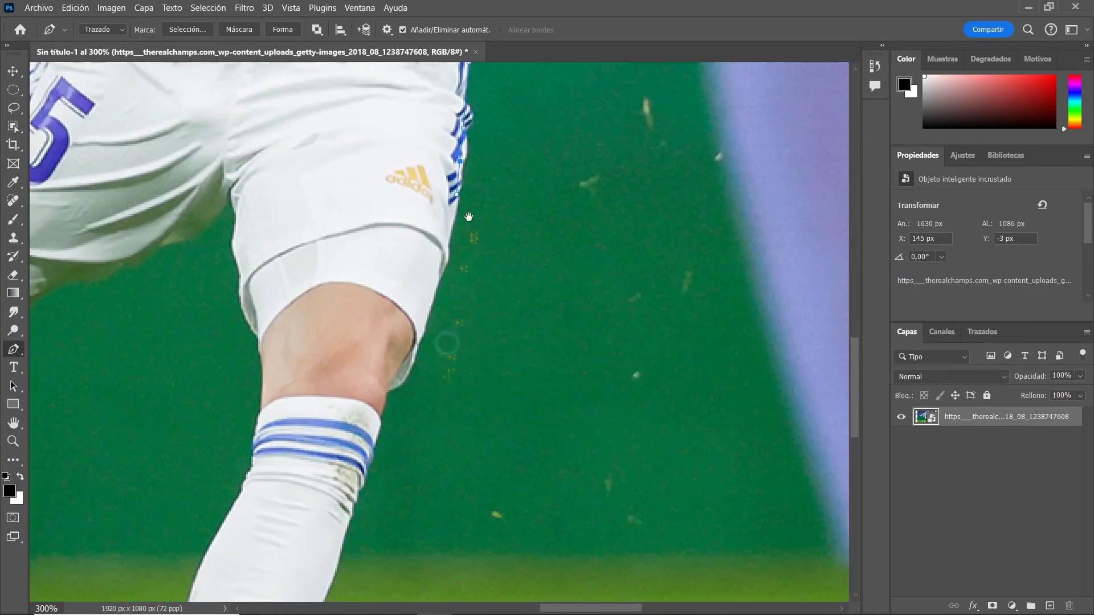
left_click_drag(448, 314, 464, 246)
left_click(399, 315)
left_click_drag(399, 315, 471, 237)
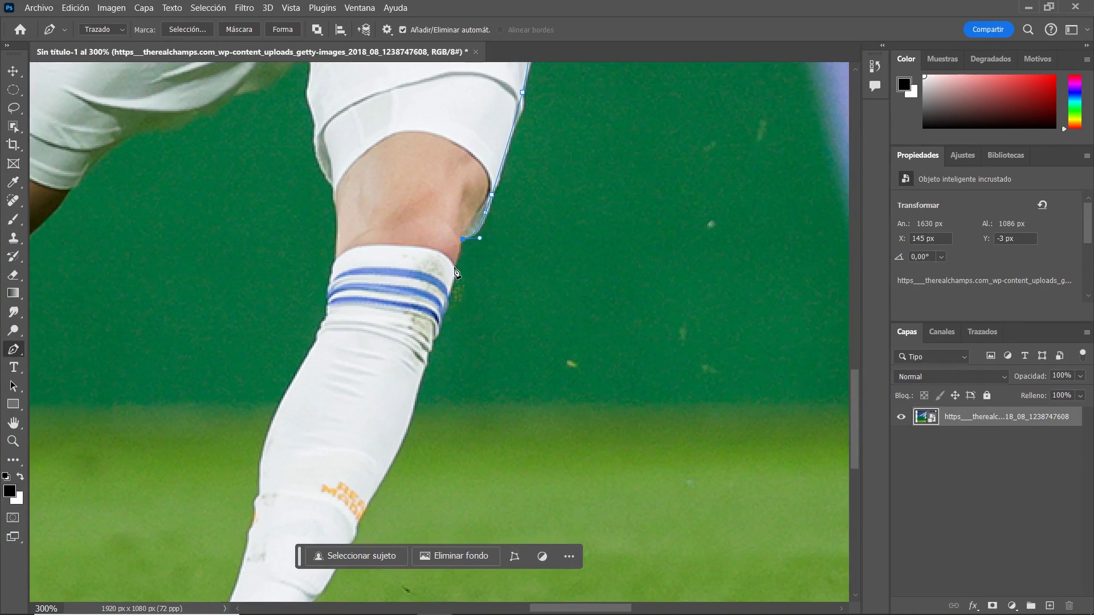
Step: Trace the path down the sock's right edge and around the boot
left_click_drag(435, 346, 483, 206)
left_click(473, 232)
left_click(460, 279)
left_click(455, 300)
left_click_drag(416, 376, 456, 251)
left_click(476, 217)
left_click(466, 233)
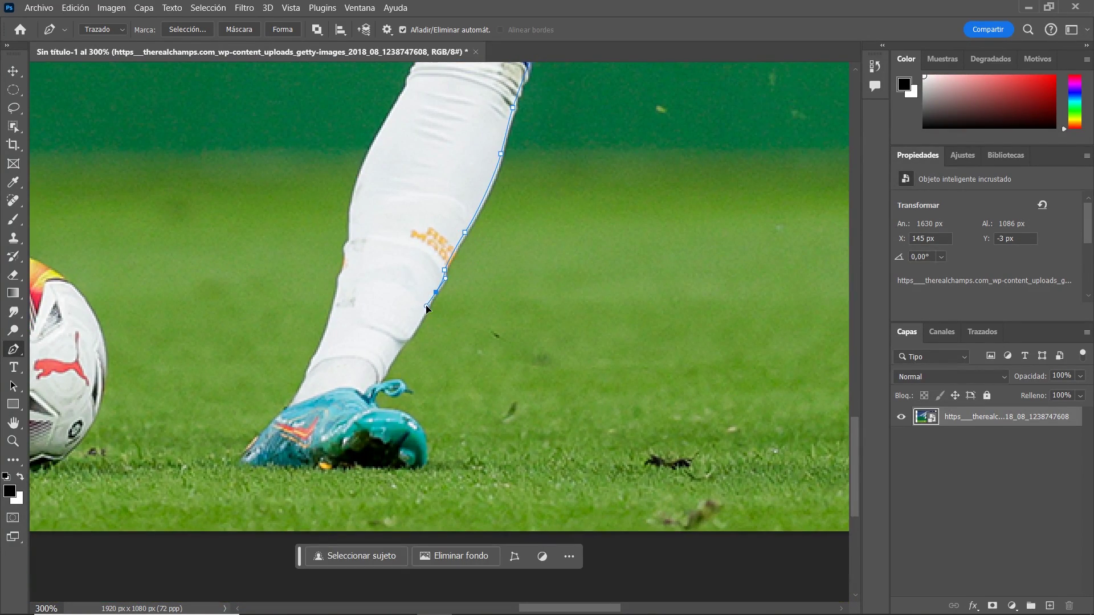
left_click(417, 330)
left_click(407, 343)
left_click_drag(397, 374, 469, 277)
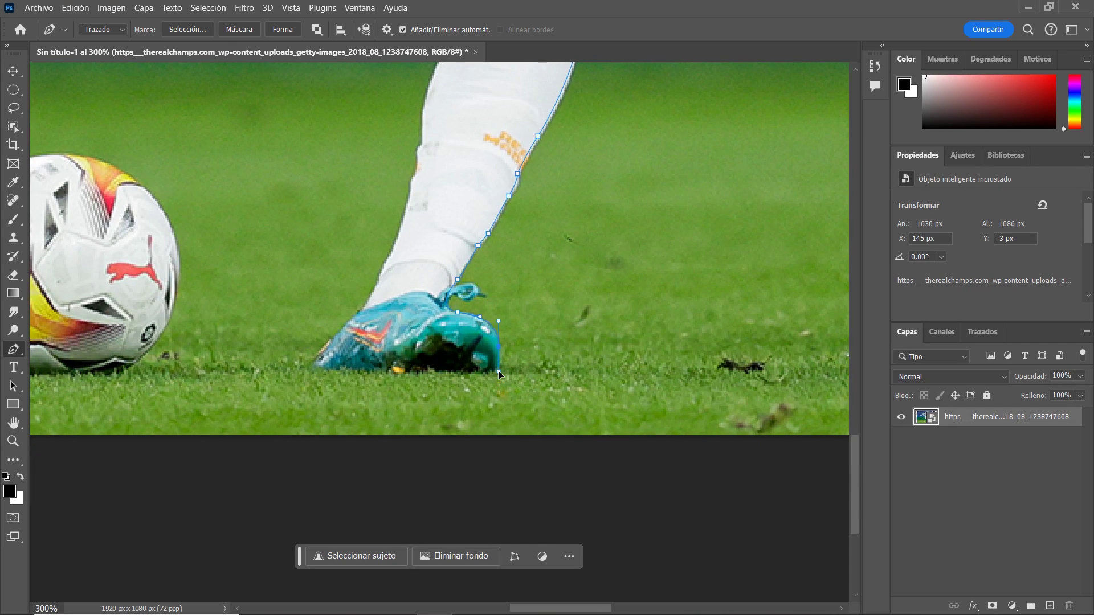
Step: Continue the path up the sock's left edge and calf toward the knee
left_click(371, 291)
left_click_drag(399, 257, 393, 357)
left_click(408, 274)
left_click_drag(410, 228, 359, 362)
left_click(366, 342)
mouse_move(406, 249)
left_mouse_down()
mouse_move(433, 213)
mouse_move(436, 330)
left_mouse_up()
left_click(430, 185)
left_click_drag(443, 242, 442, 216)
left_click_drag(414, 70, 448, 209)
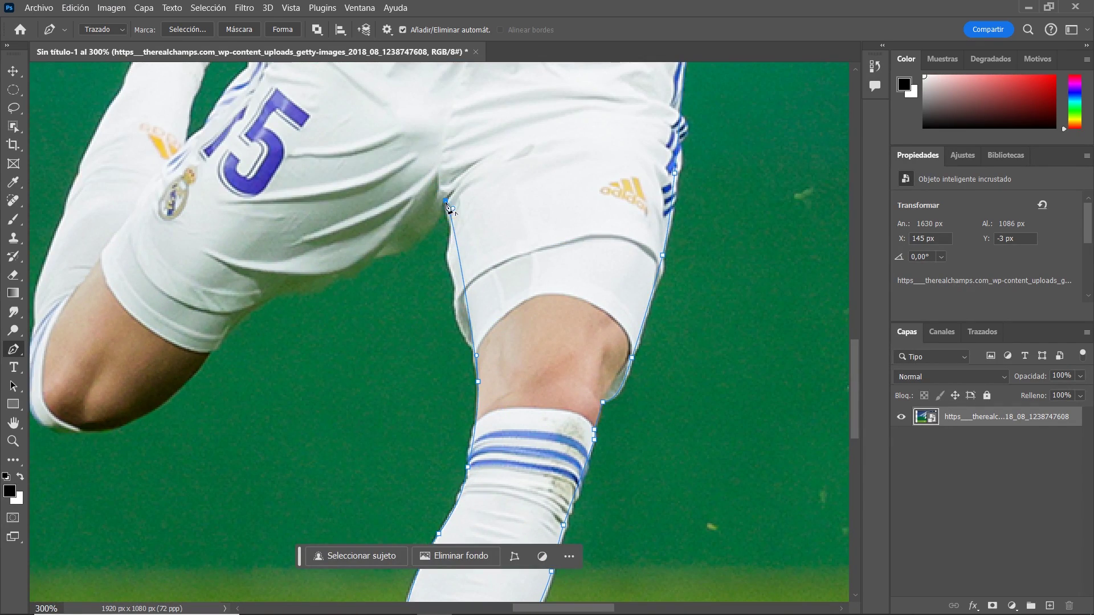
left_click_drag(228, 361, 393, 254)
left_click_drag(320, 303, 296, 314)
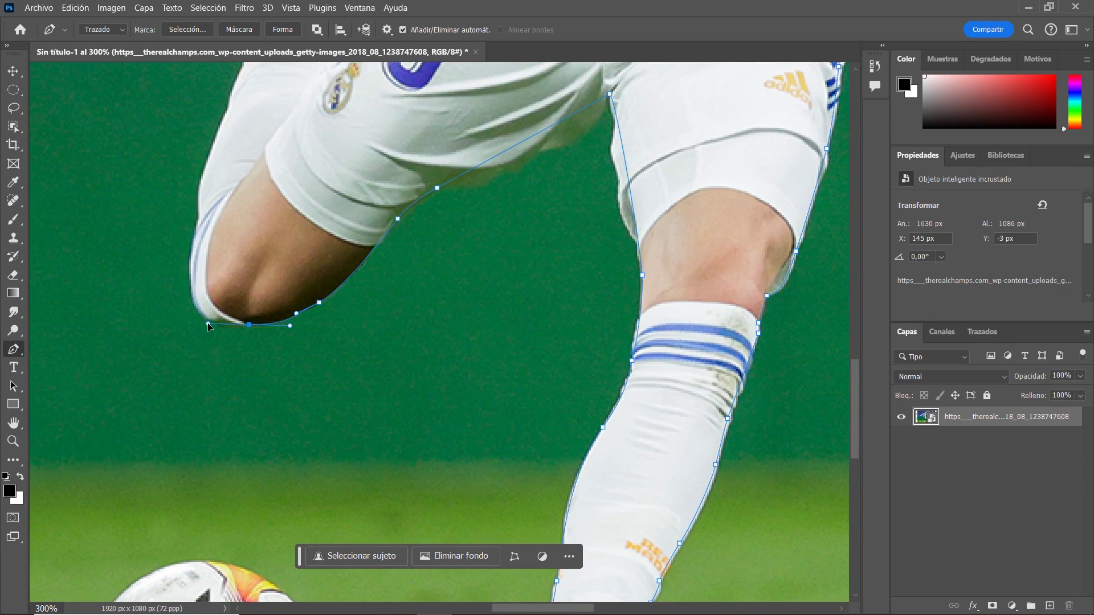
Step: Trace the other leg's thigh edge, its sock edge, and around the raised boot
left_click(197, 226)
mouse_move(206, 228)
left_mouse_down()
mouse_move(201, 301)
mouse_move(223, 307)
left_mouse_up()
left_click(220, 240)
left_click(239, 251)
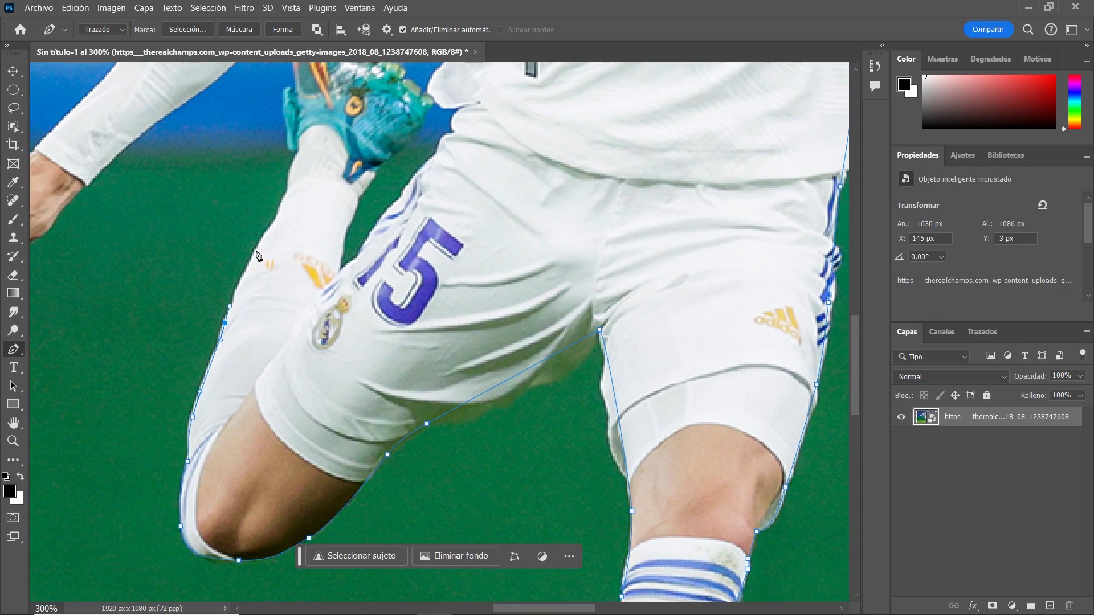
left_click_drag(279, 179, 275, 252)
left_click(276, 255)
left_click(290, 208)
left_click_drag(290, 208, 291, 334)
left_click(293, 252)
left_click(288, 225)
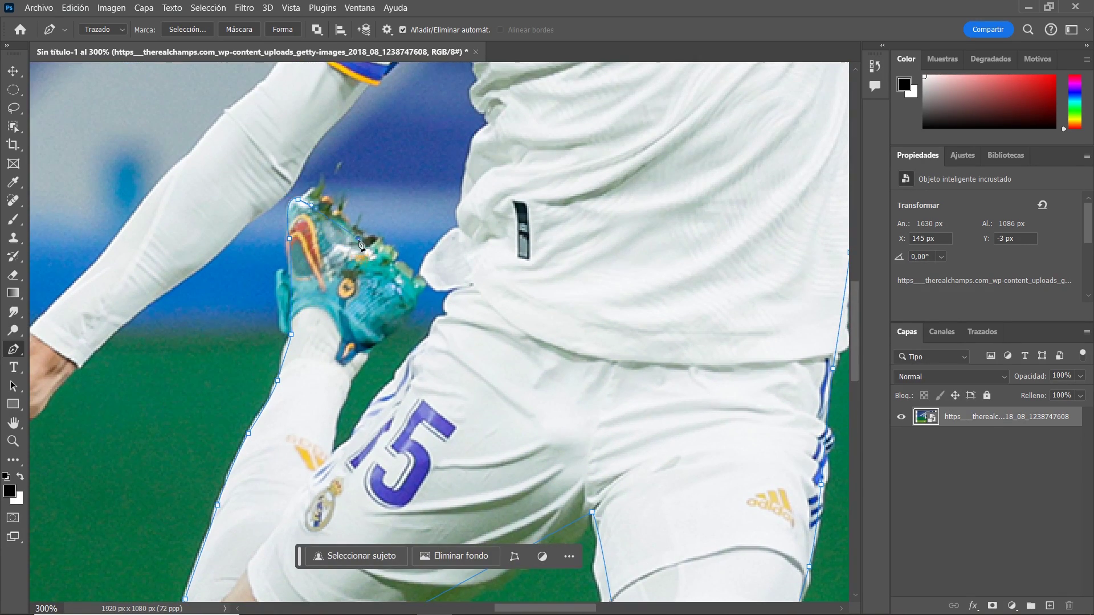
left_click(420, 272)
left_click(451, 247)
Step: Carry the path along the jersey's underside, the underarm and the arm's upper edge
left_click_drag(510, 141, 482, 275)
left_click(482, 275)
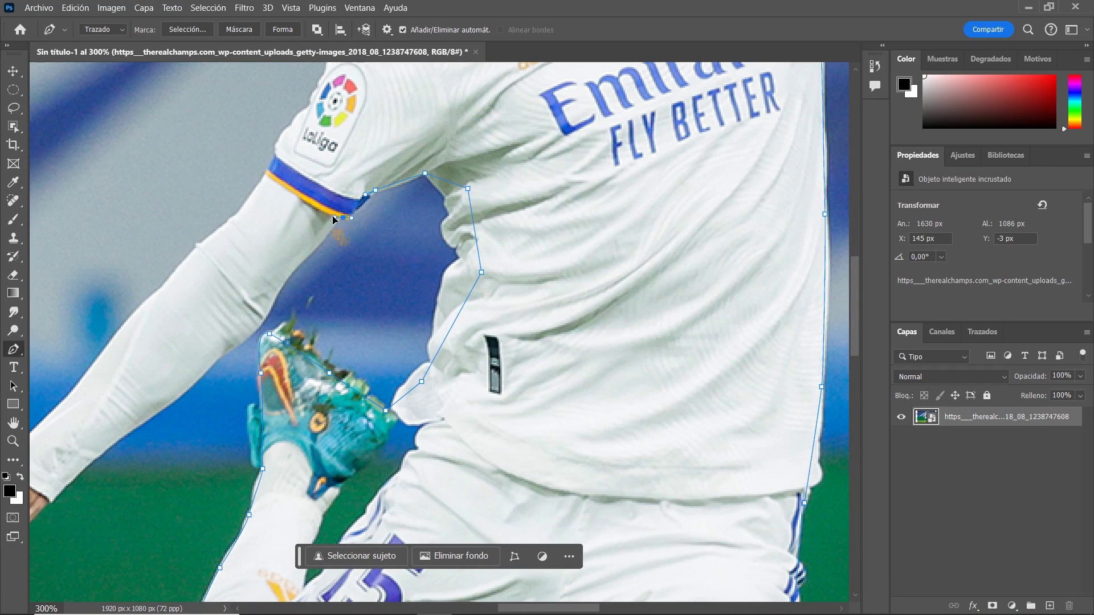
left_click(288, 273)
left_click_drag(281, 311, 336, 239)
left_click(280, 288)
left_click_drag(195, 359, 328, 242)
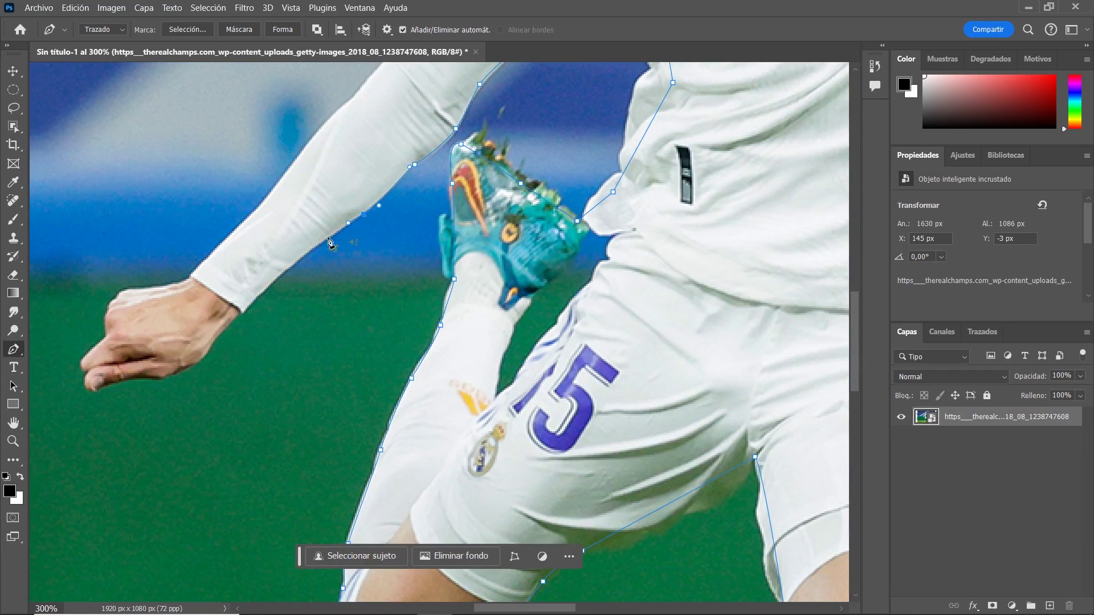
left_click(215, 254)
left_click_drag(215, 254, 191, 330)
left_click(264, 245)
left_click_drag(264, 245, 220, 335)
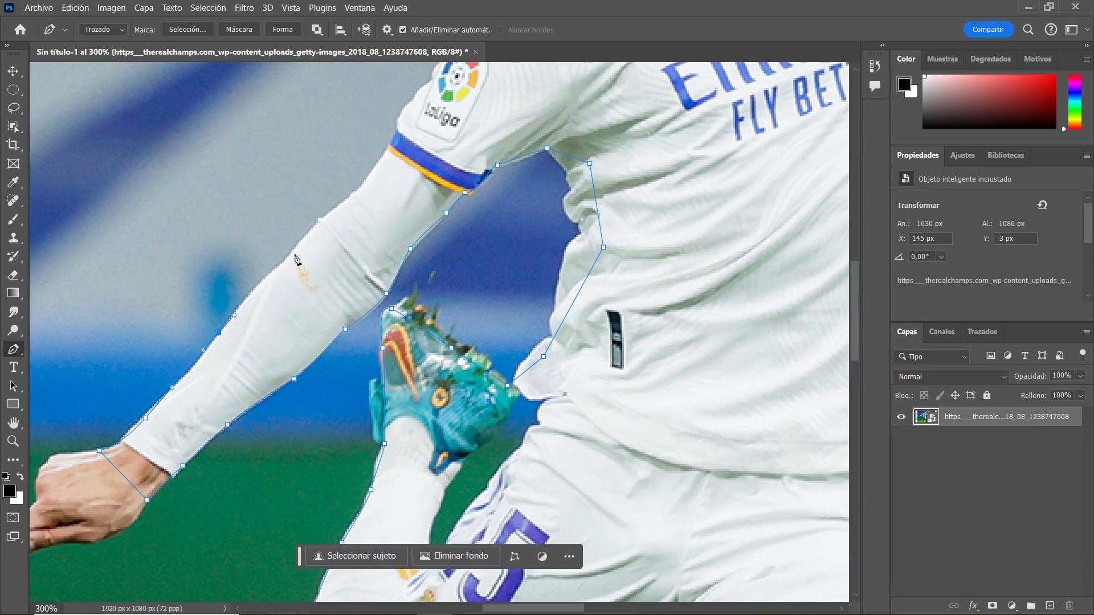
Step: Finish the path up the shoulder to the head and bring up the path's options
left_click(317, 263)
left_click_drag(380, 190, 313, 407)
left_click(365, 294)
left_click_drag(409, 228, 416, 217)
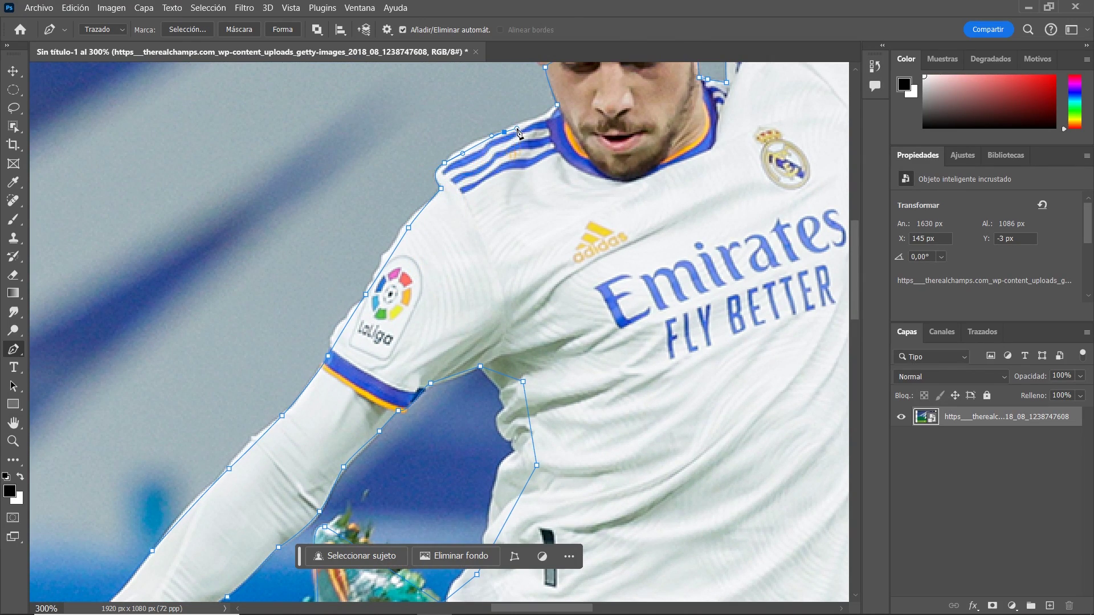
left_click_drag(518, 132, 479, 207)
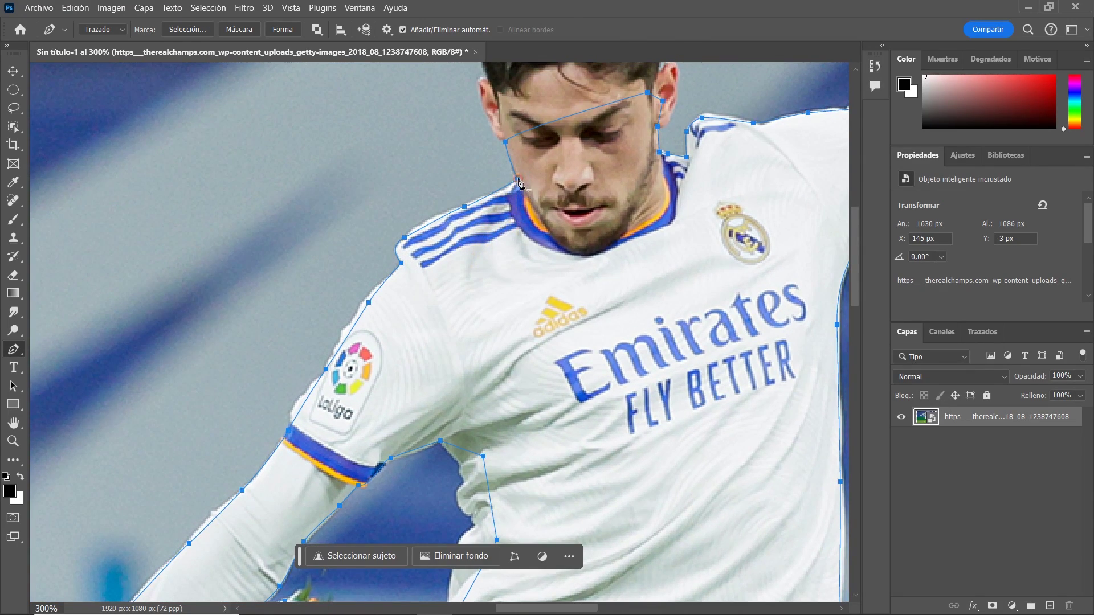
right_click(519, 182)
Step: Convert the path into a selection with 0 px feather and switch to the Lasso tool
left_click(566, 255)
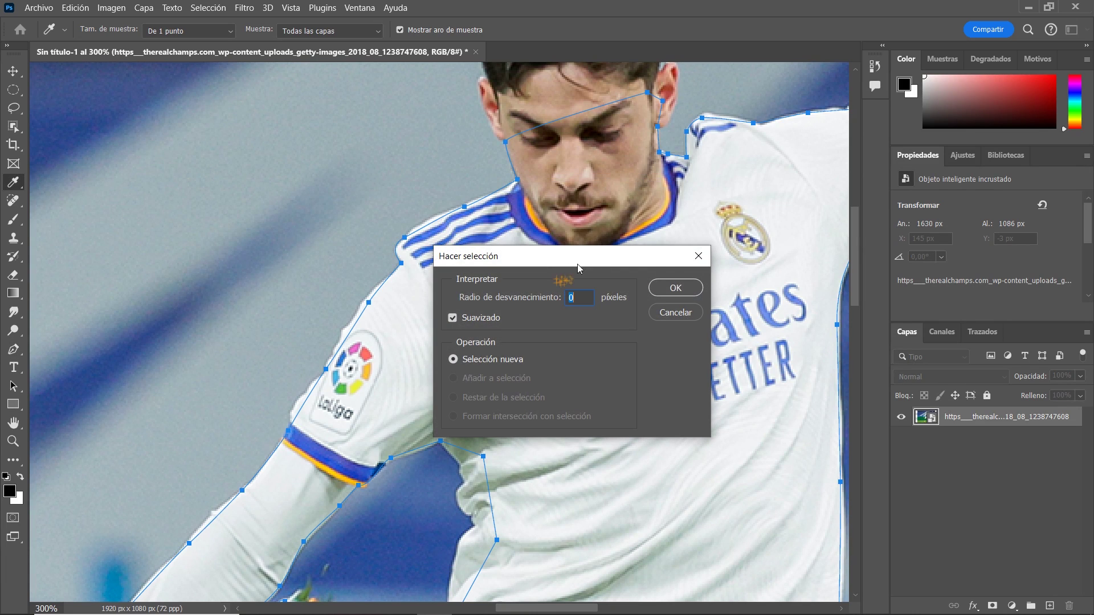
left_click(676, 288)
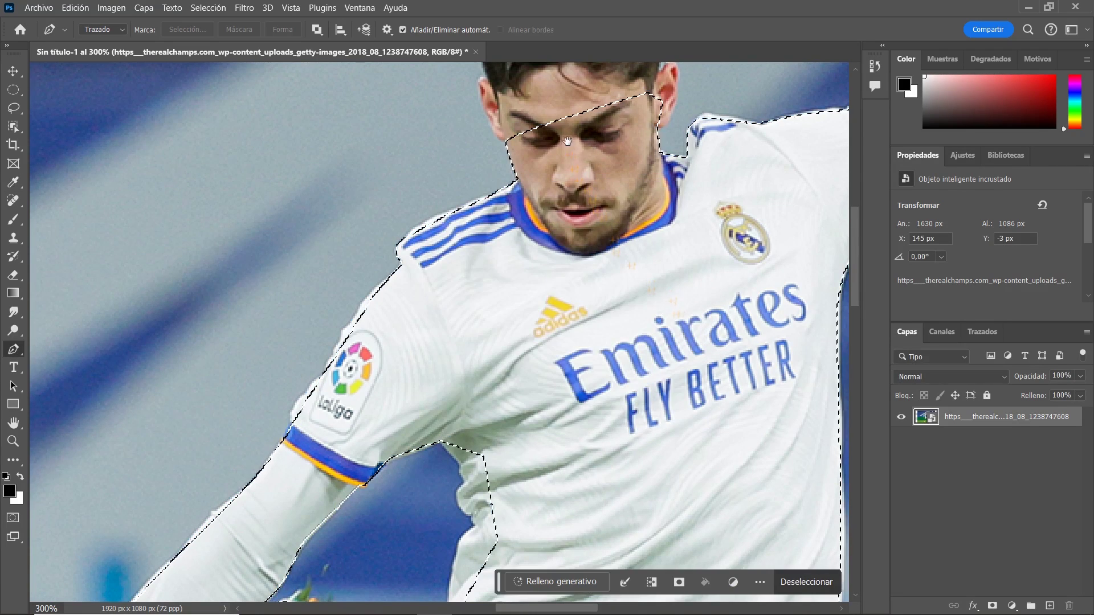
left_click_drag(423, 86, 330, 274)
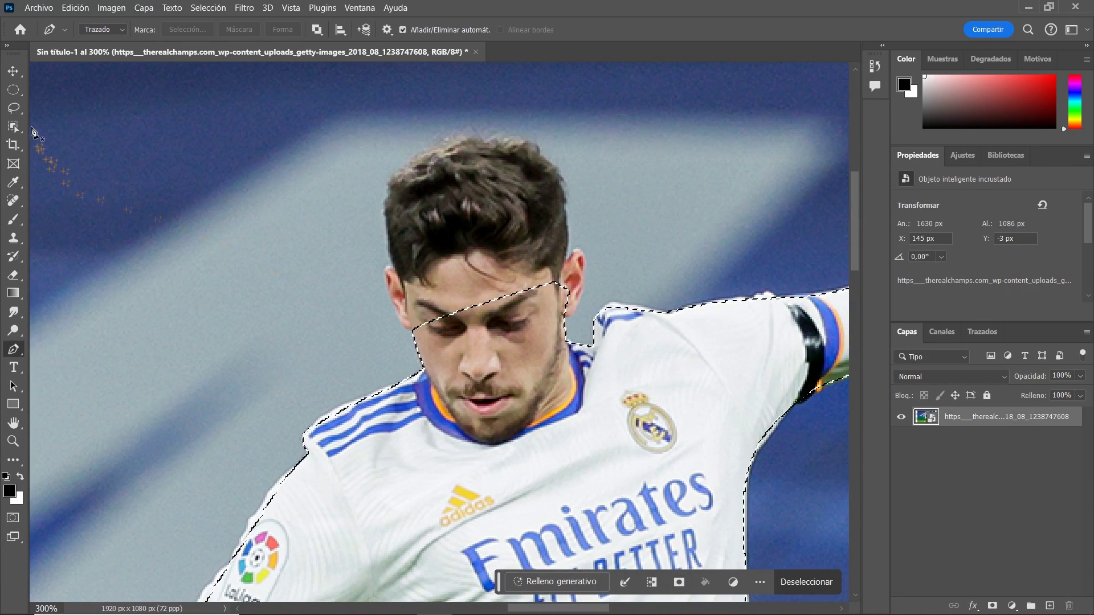
left_click(14, 108)
left_click(53, 105)
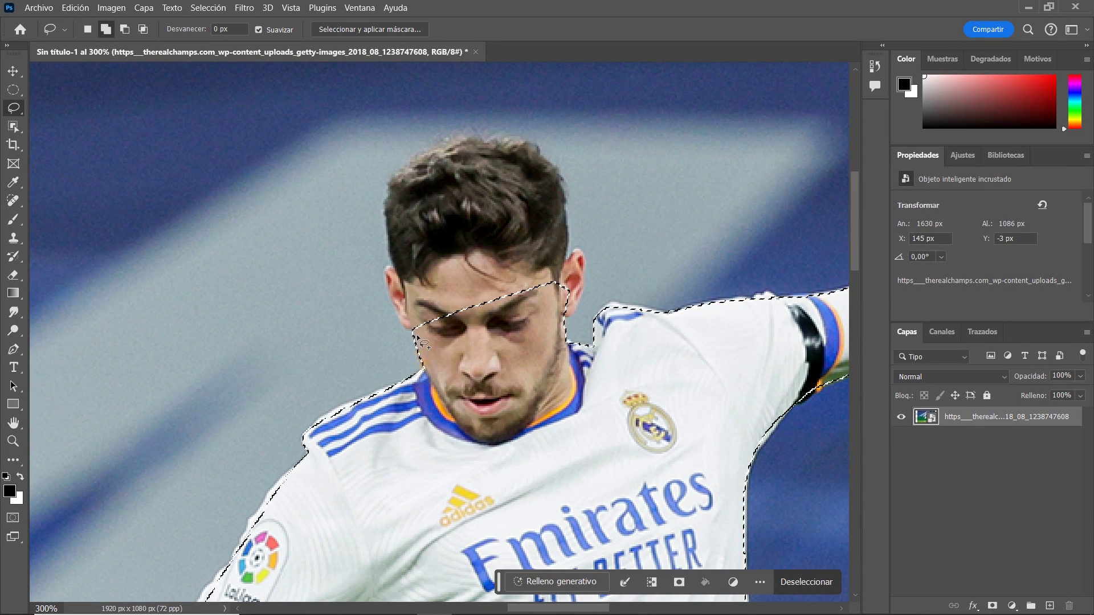
Step: Add the side of the head, the hair and the ear to the selection
left_click_drag(415, 335, 412, 330)
left_click_drag(393, 278, 392, 276)
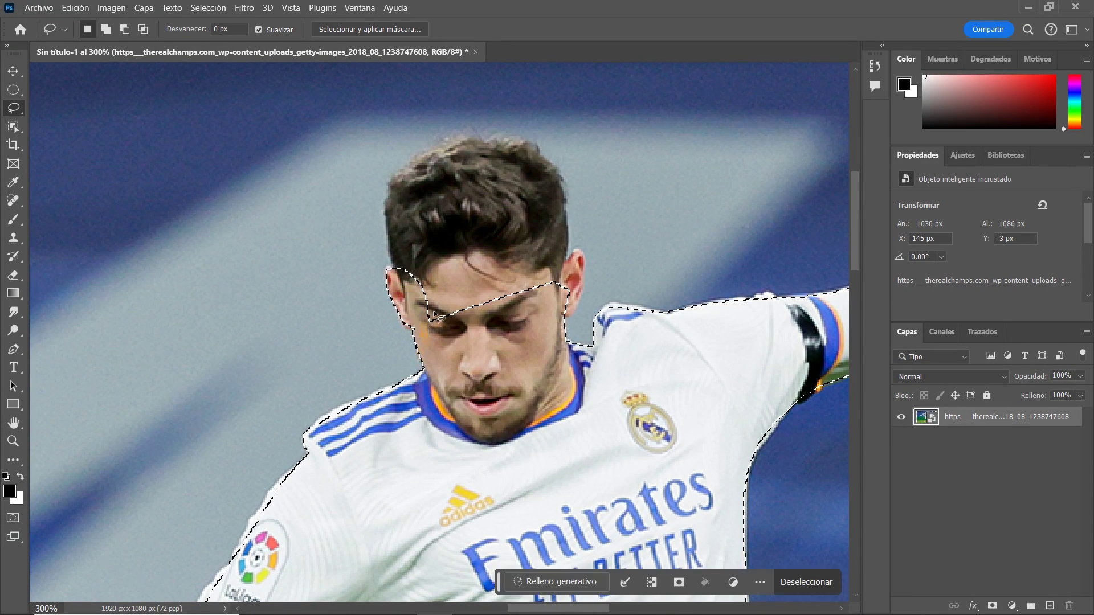
scroll(384, 312, "up", 2)
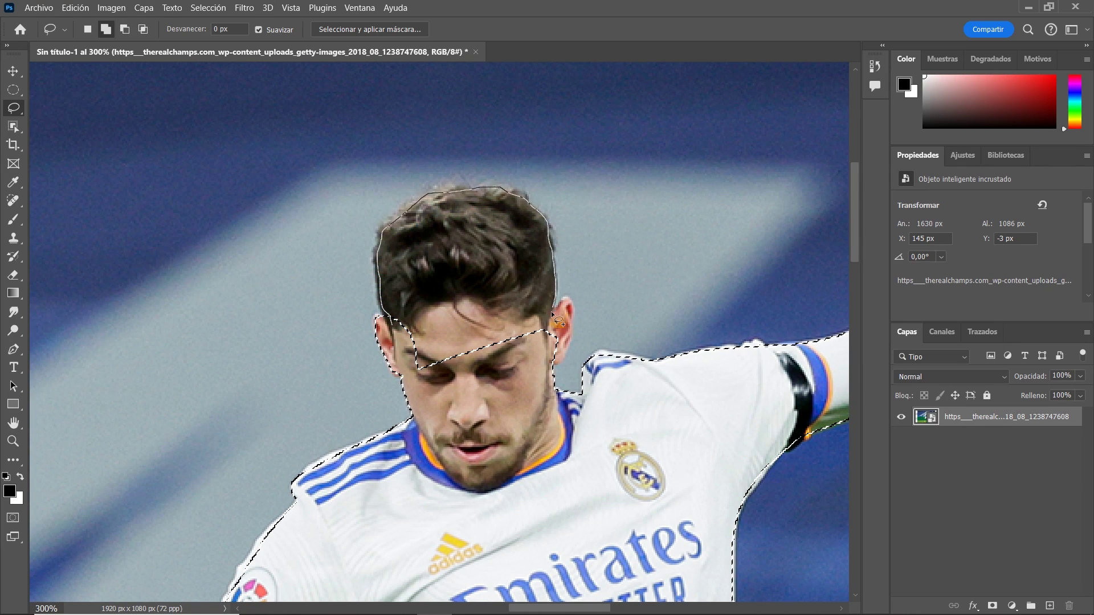
left_click_drag(559, 322, 462, 295)
scroll(463, 295, "down", 2)
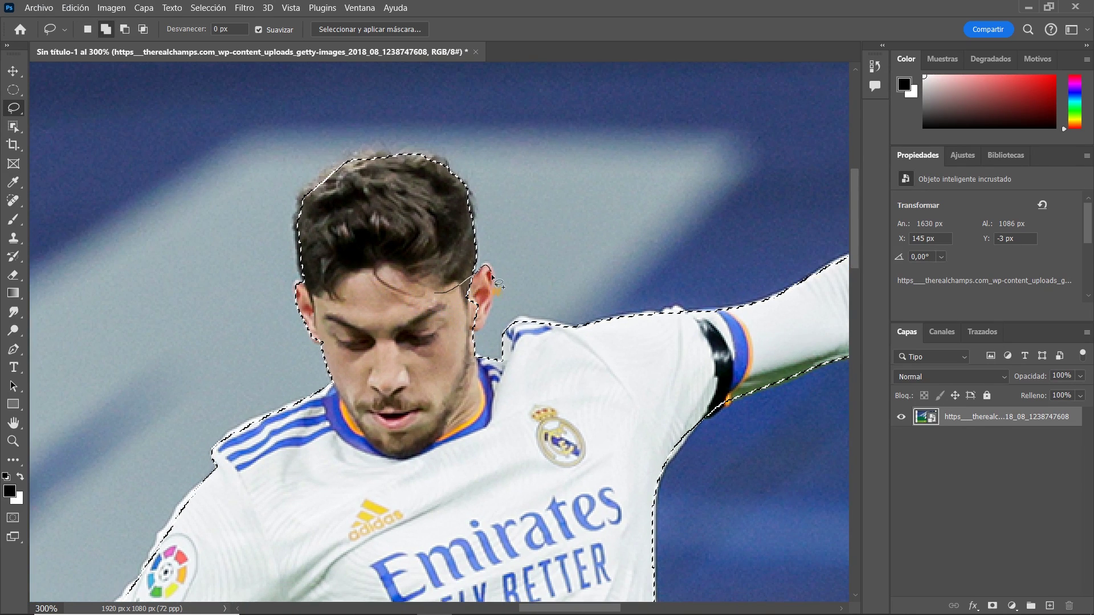
left_click_drag(481, 340, 479, 339)
scroll(482, 342, "right", 10)
scroll(482, 342, "up", 3)
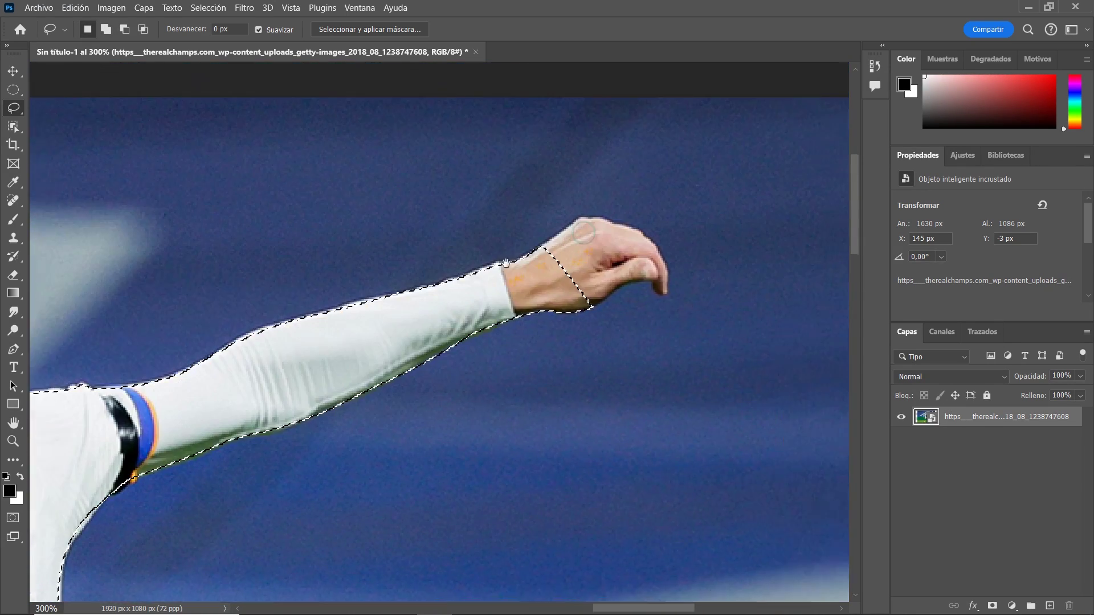
Step: Add the hand from the wrist onward to the selection
left_click_drag(496, 271, 535, 258)
mouse_move(600, 286)
left_mouse_down()
mouse_move(570, 250)
mouse_move(583, 242)
left_mouse_up()
scroll(567, 250, "right", 3)
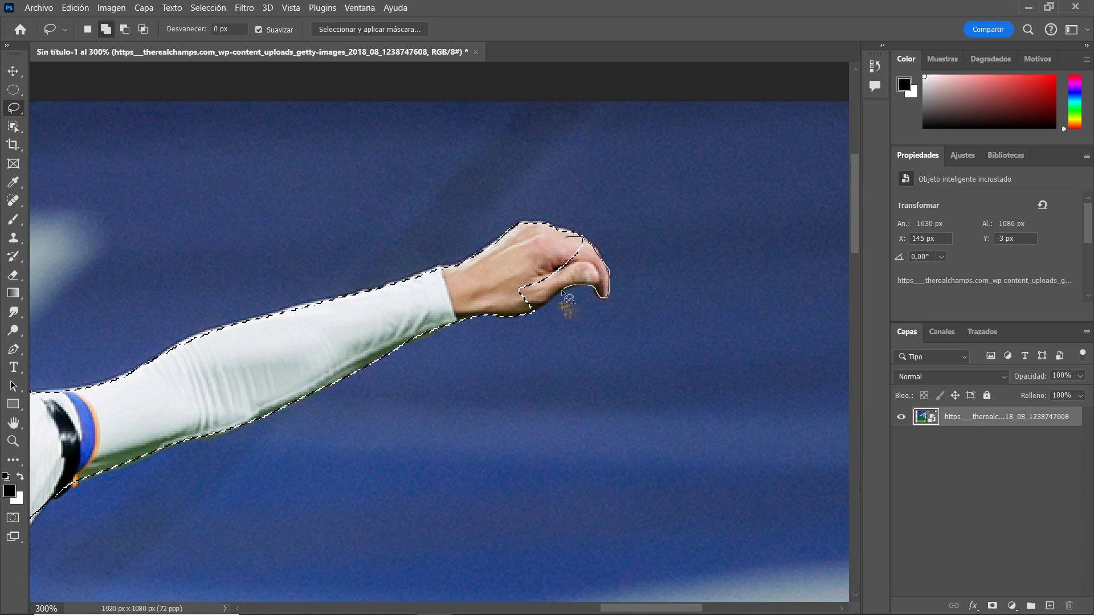
scroll(505, 258, "left", 8)
scroll(505, 258, "down", 6)
scroll(505, 257, "down", 4)
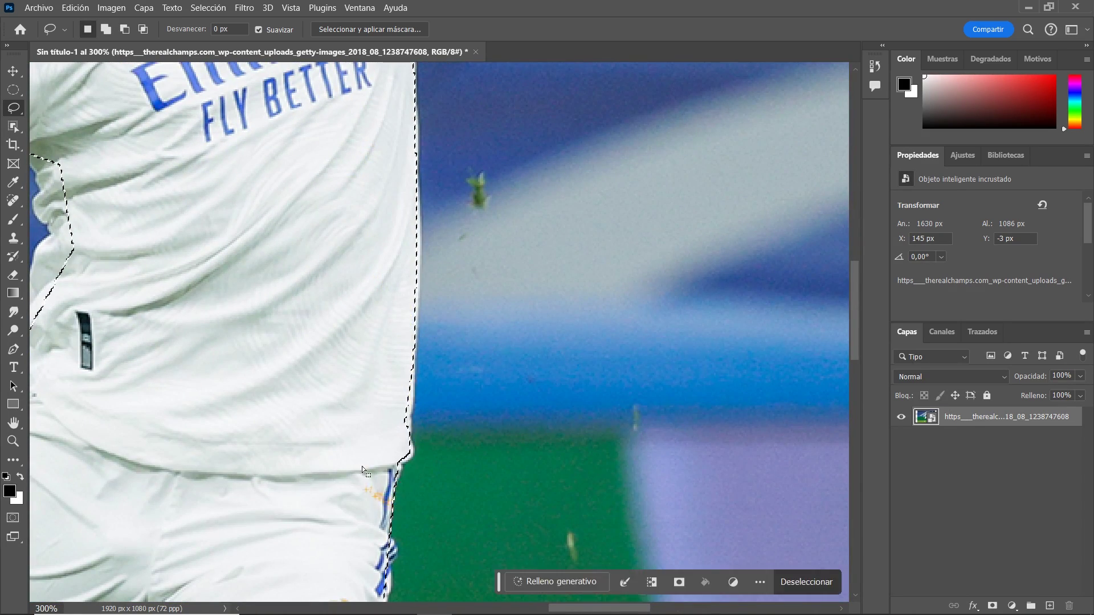
Step: Add the shorts edge, the boot, the thigh and the knee to the selection
left_click_drag(382, 315, 409, 359)
scroll(399, 359, "down", 8)
scroll(371, 387, "down", 4)
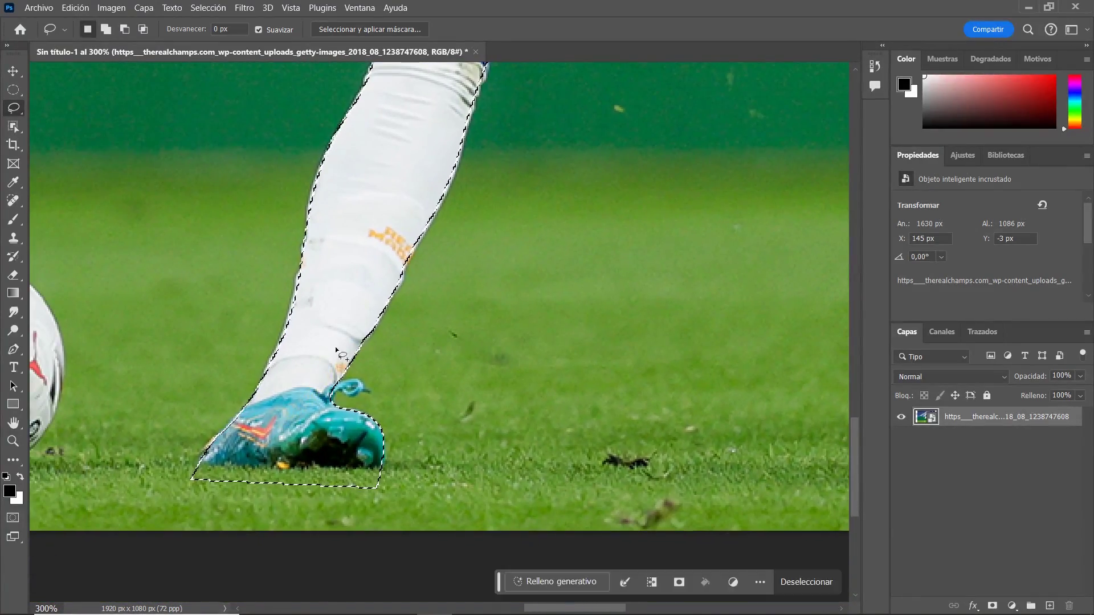
left_click_drag(330, 353, 349, 402)
scroll(349, 402, "up", 6)
scroll(349, 342, "up", 6)
left_click_drag(315, 136, 349, 190)
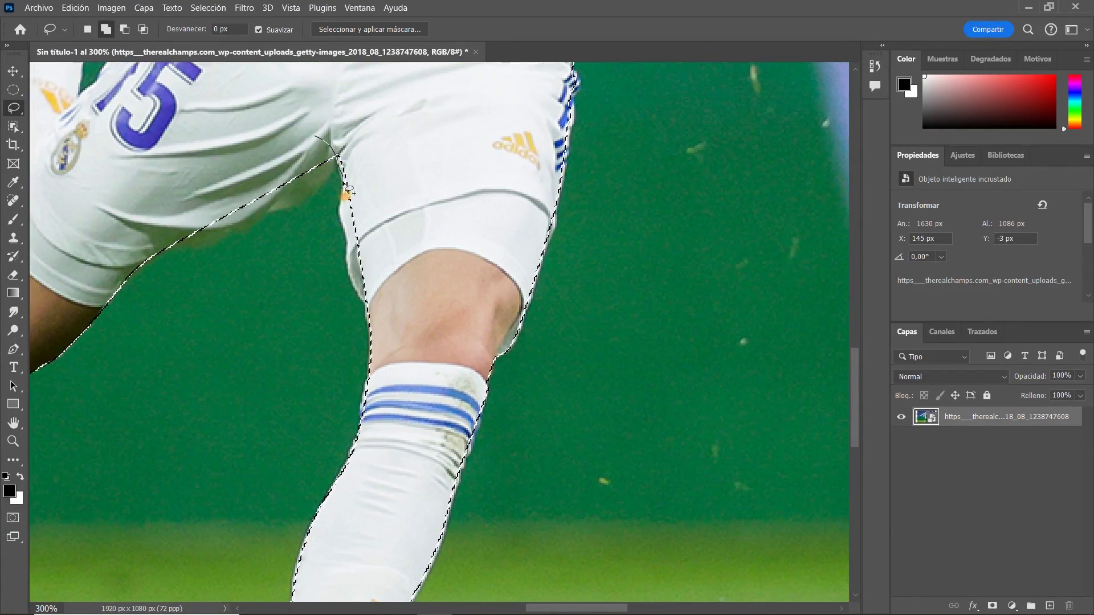
left_click_drag(358, 281, 358, 283)
left_click_drag(360, 121, 269, 209)
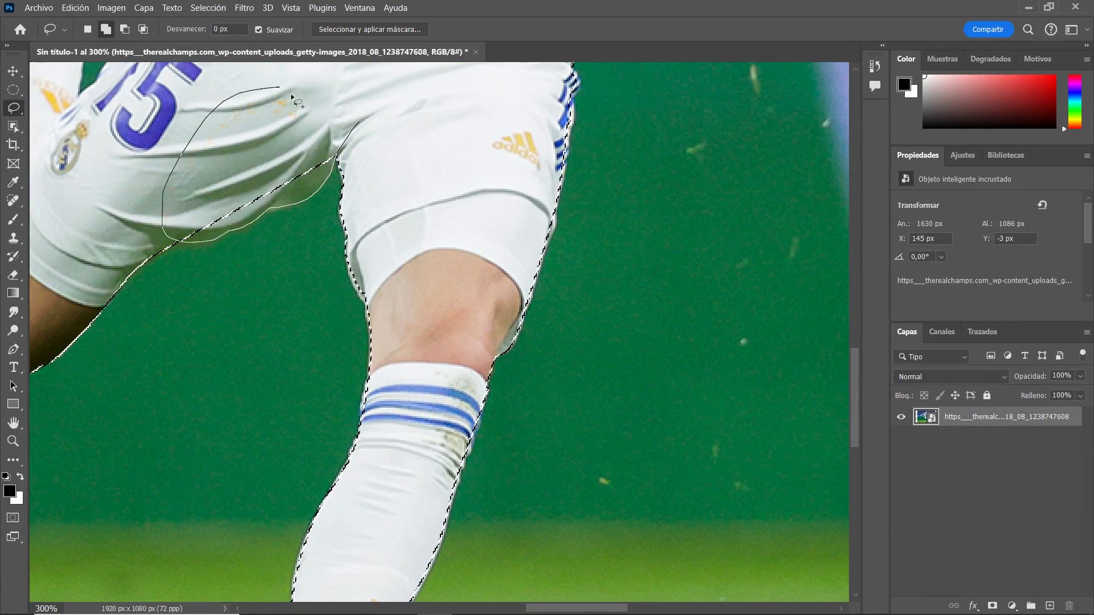
left_click_drag(292, 98, 292, 99)
Step: Include the raised boot's edge and top in the selection
scroll(292, 99, "left", 5)
scroll(285, 199, "up", 5)
left_click_drag(268, 188, 286, 206)
scroll(297, 194, "up", 3)
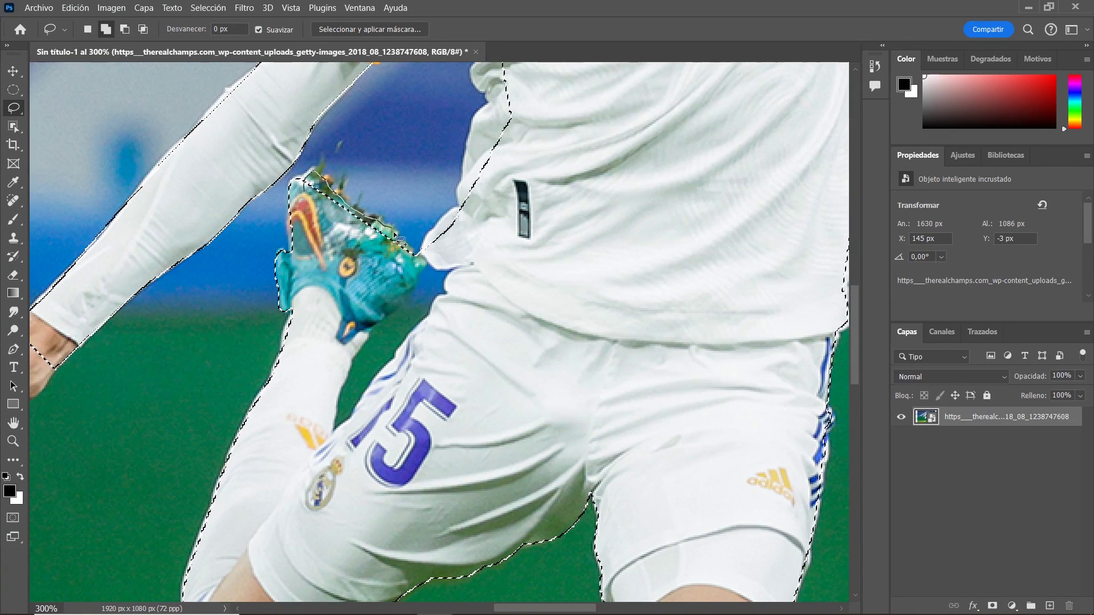
left_click_drag(400, 241, 428, 258)
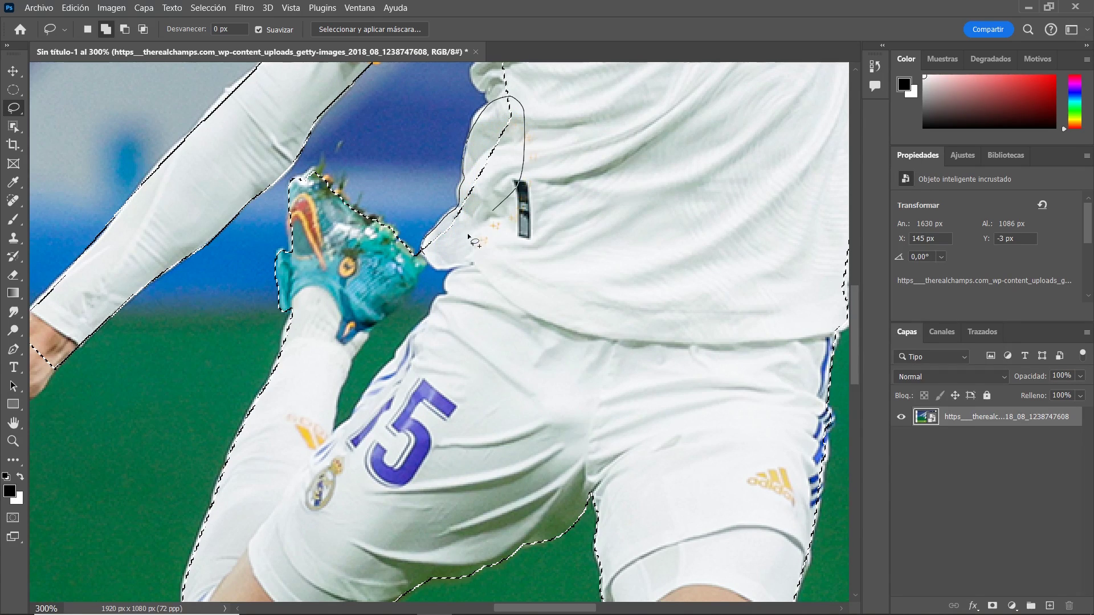
left_click_drag(473, 240, 472, 246)
scroll(502, 239, "down", 2)
scroll(501, 239, "left", 1)
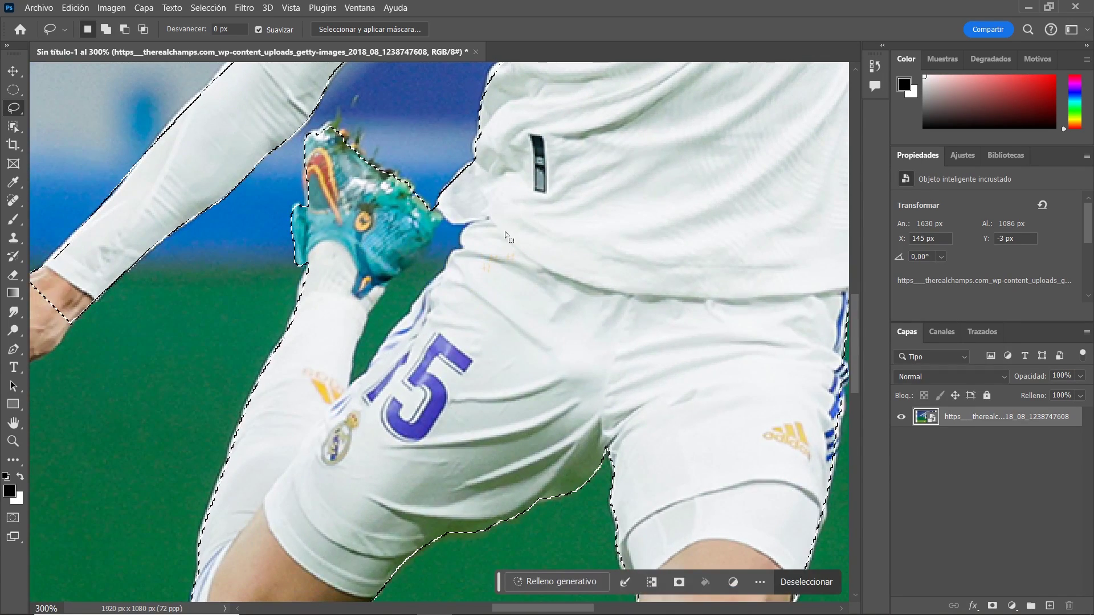
scroll(501, 239, "up", 1)
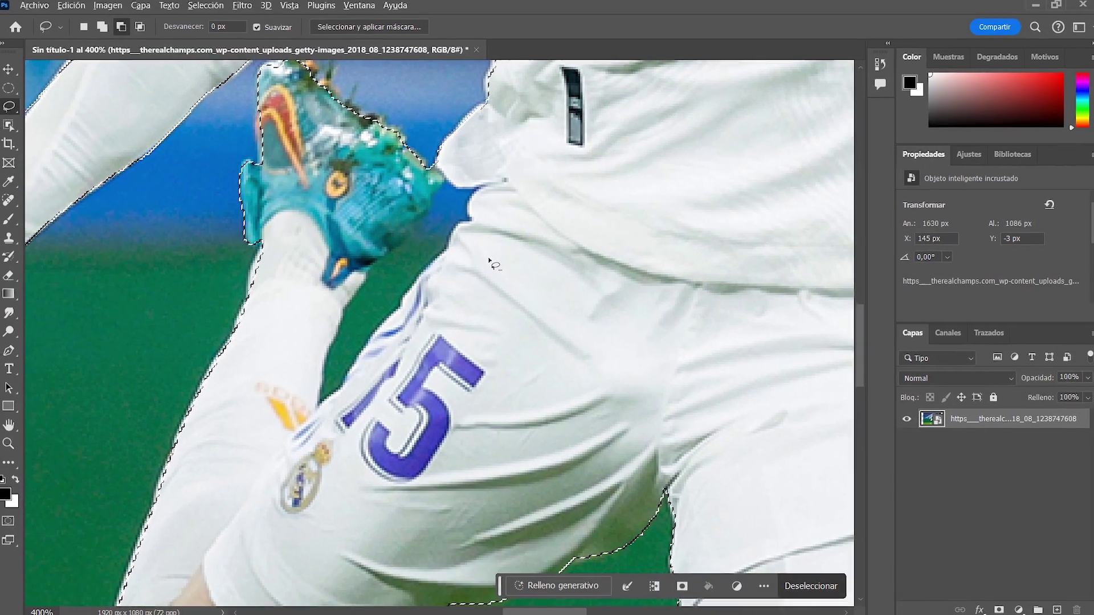
Step: Trim the background beside the raised boot and shorts, then zoom out to 200%
left_click_drag(450, 192, 445, 189)
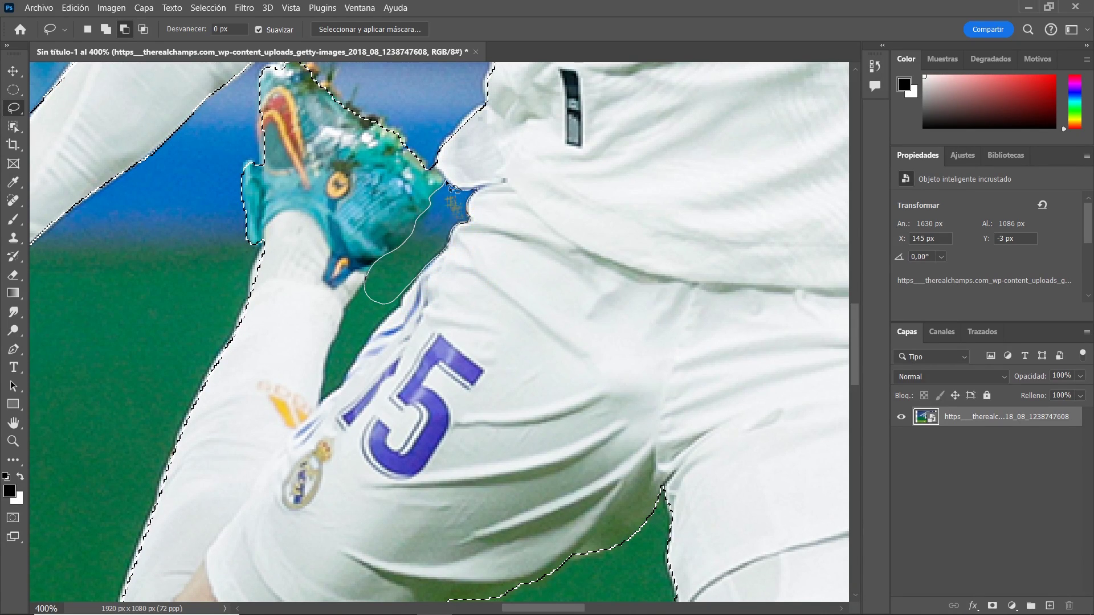
left_click_drag(450, 188, 448, 186)
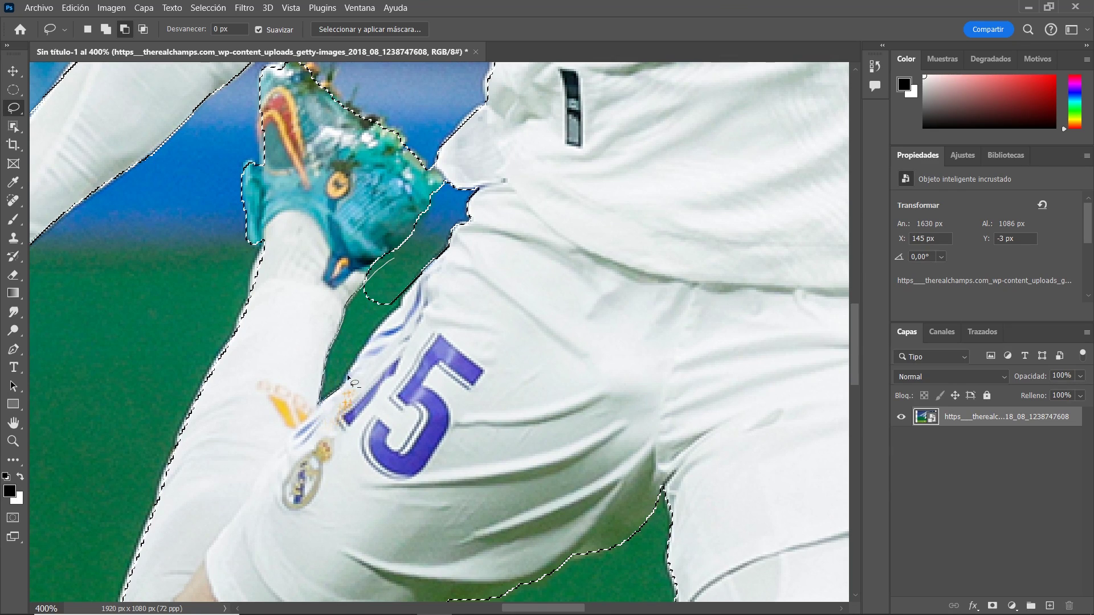
left_click_drag(406, 301, 408, 301)
key("ctrl+minus")
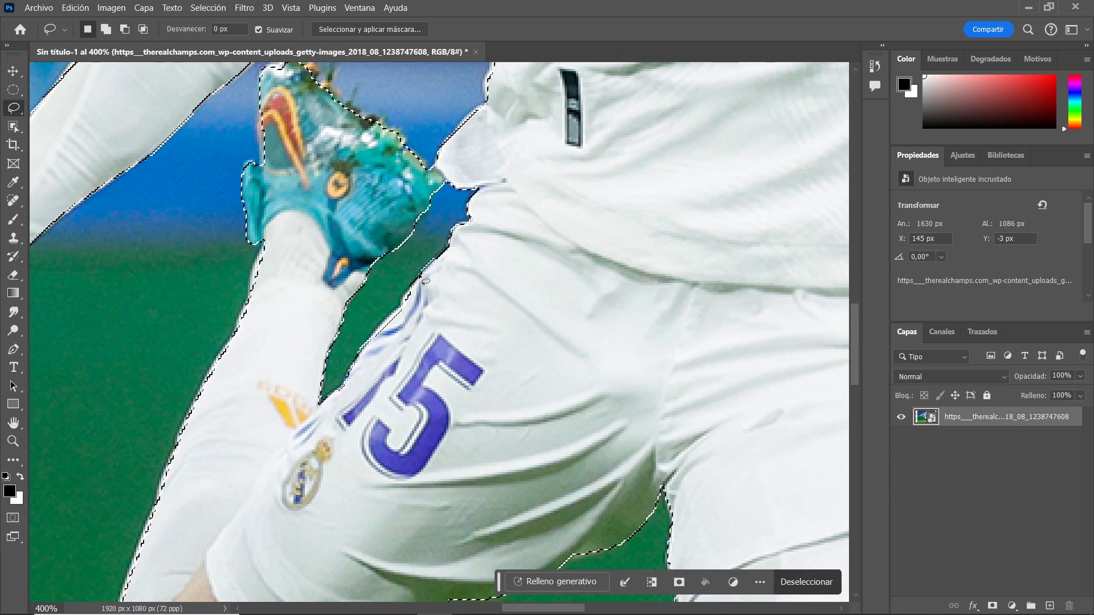
key("ctrl+minus")
scroll(450, 233, "up", 3)
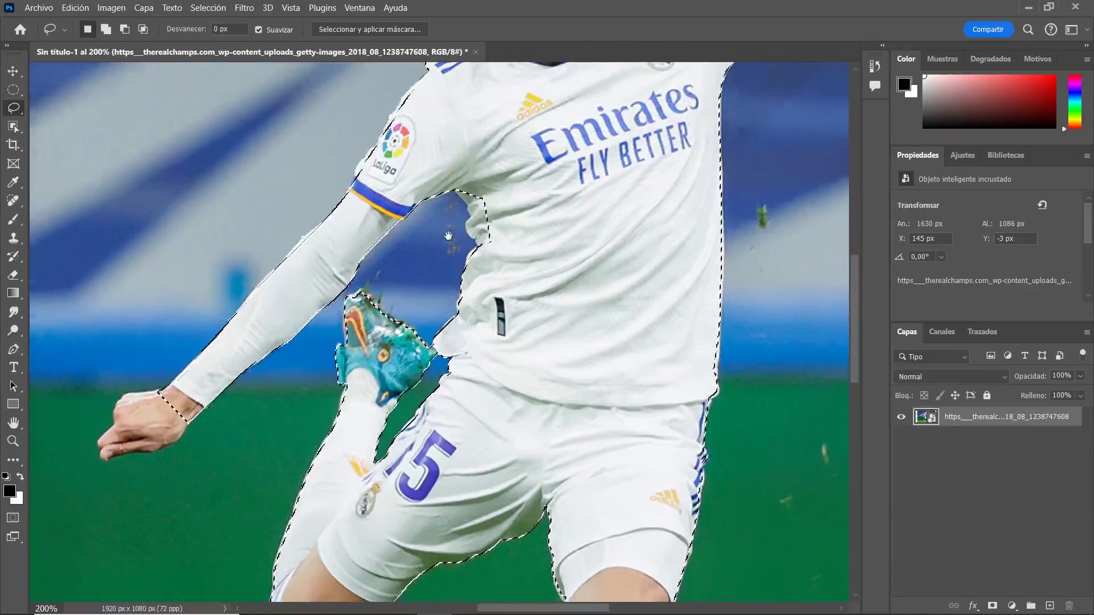
Step: Refine the edge under the arm and add the wrist, fingers and shoulder edge
left_click_drag(447, 191, 510, 228, "shift")
scroll(399, 285, "down", 2)
key("ctrl+plus")
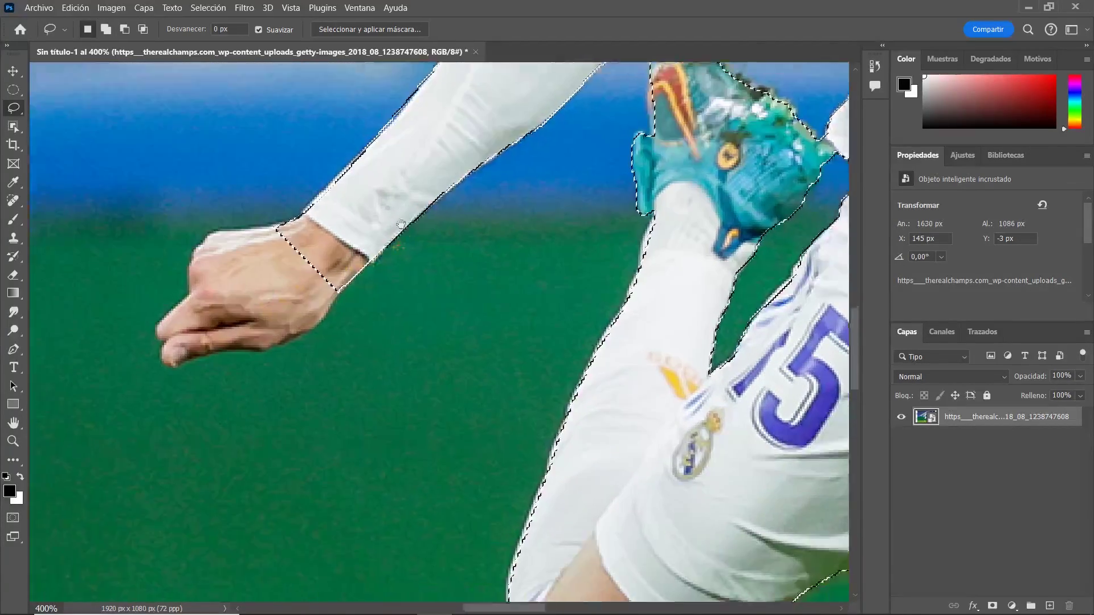
left_click_drag(297, 219, 350, 240, "shift")
left_click_drag(265, 242, 224, 279, "shift")
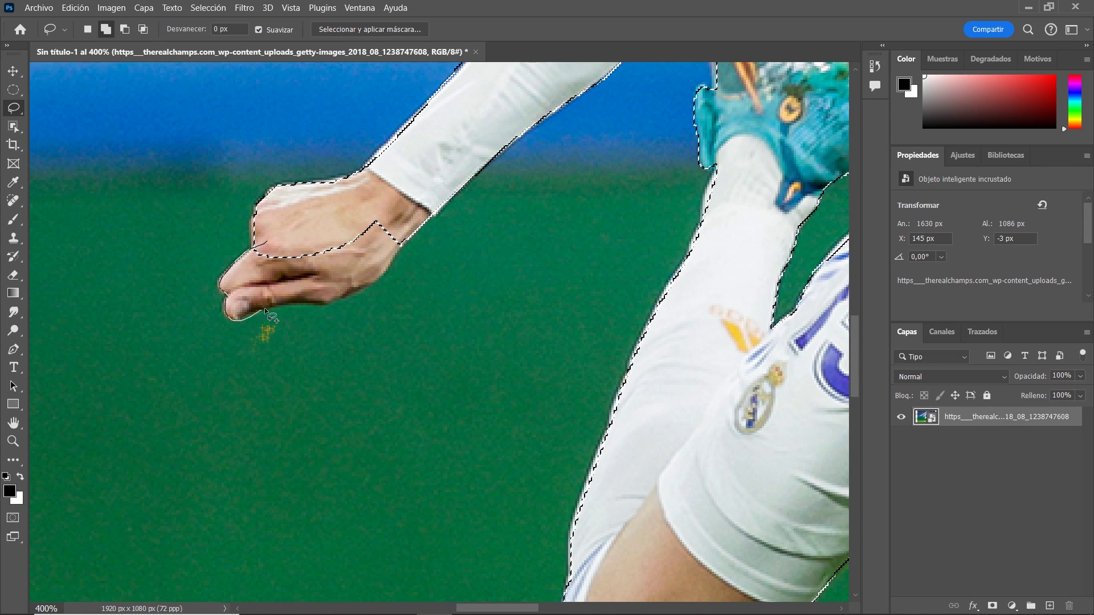
left_click_drag(379, 281, 370, 285)
scroll(365, 371, "up", 5)
scroll(365, 370, "right", 3)
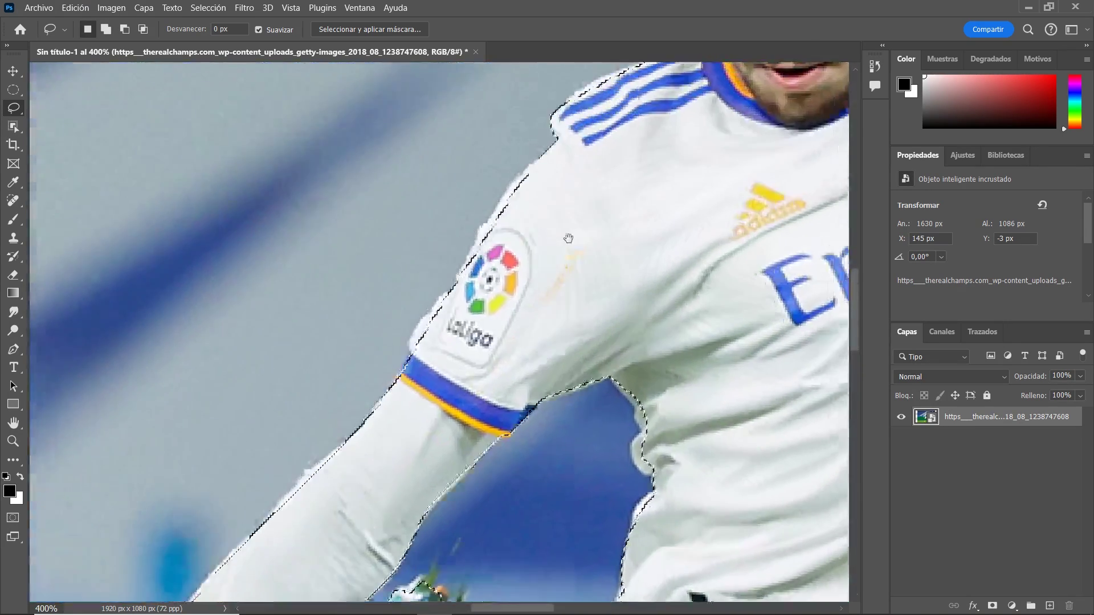
left_click_drag(463, 294, 462, 287)
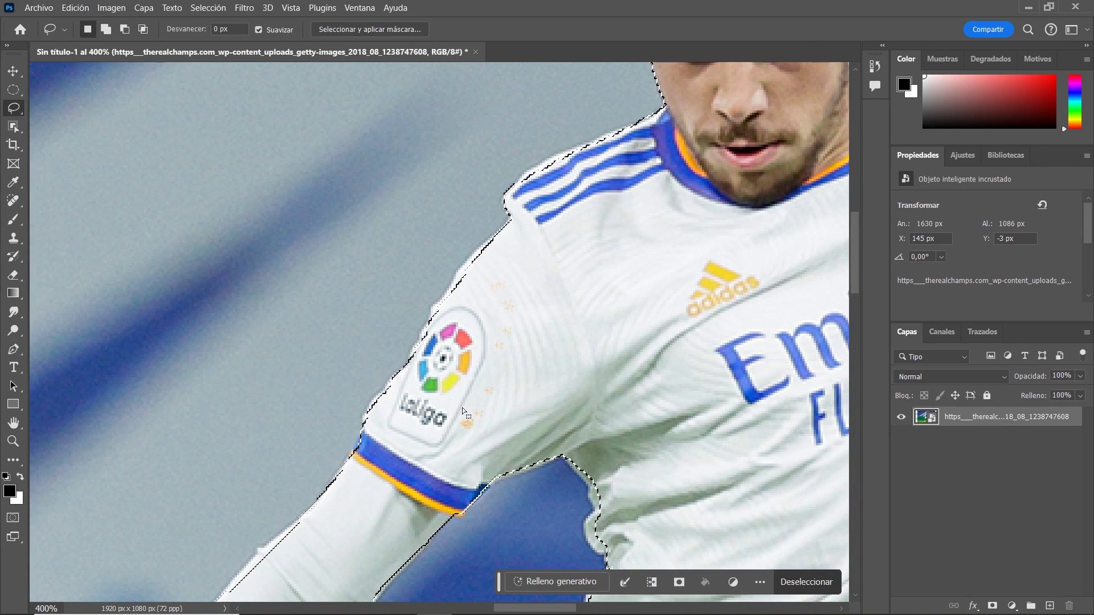
Step: Check the whole head, then zoom to 300% on the ball and boot
left_click_drag(583, 219, 386, 429)
left_click_drag(480, 233, 394, 386)
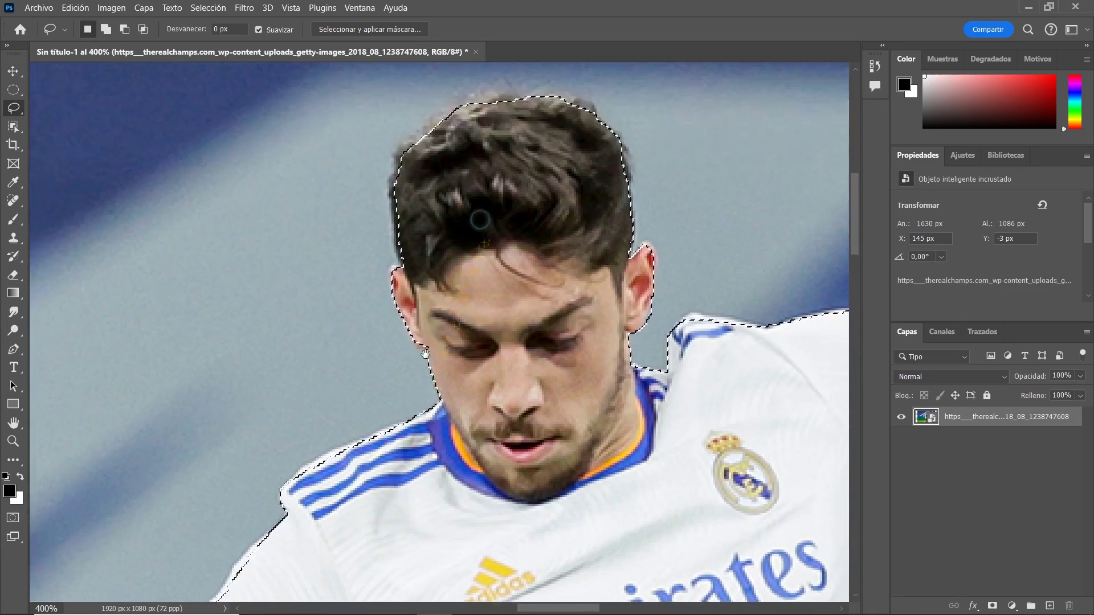
key("ctrl+minus")
key("ctrl+minus")
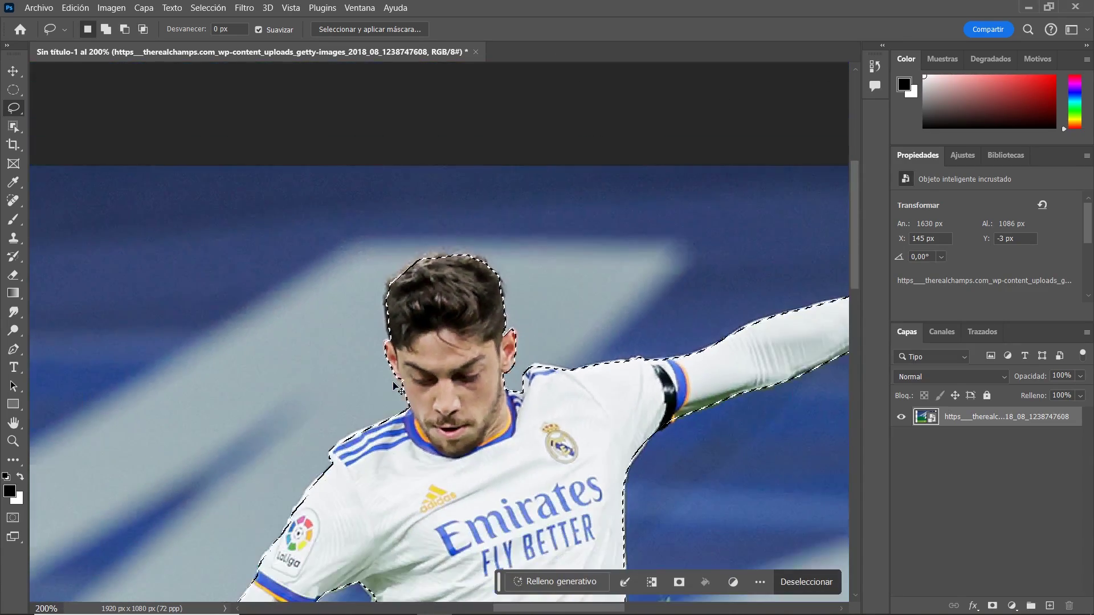
scroll(445, 272, "down", 4)
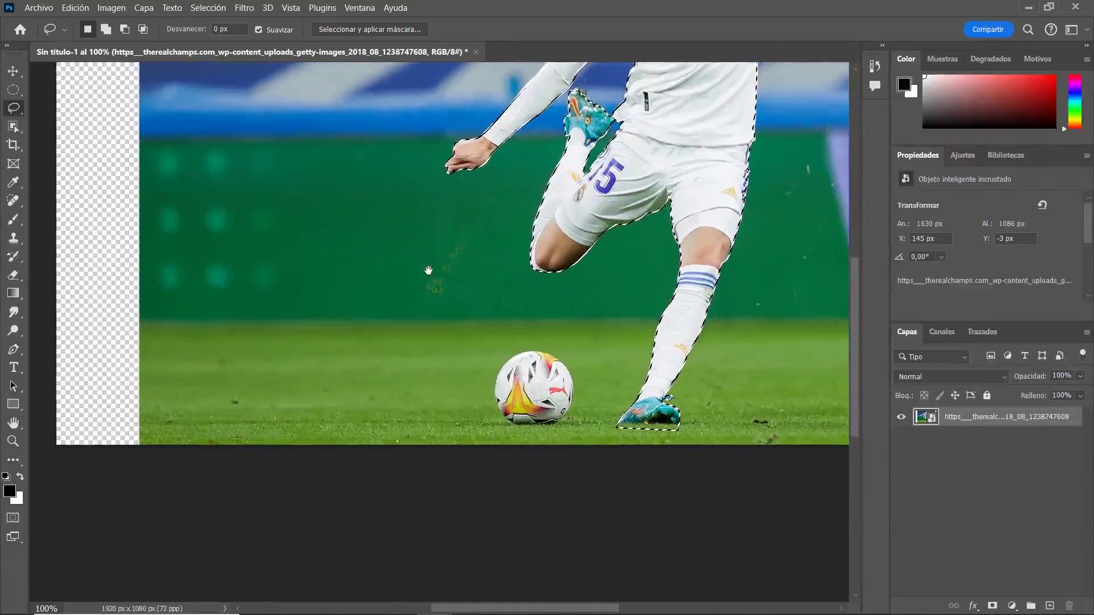
key("ctrl+plus")
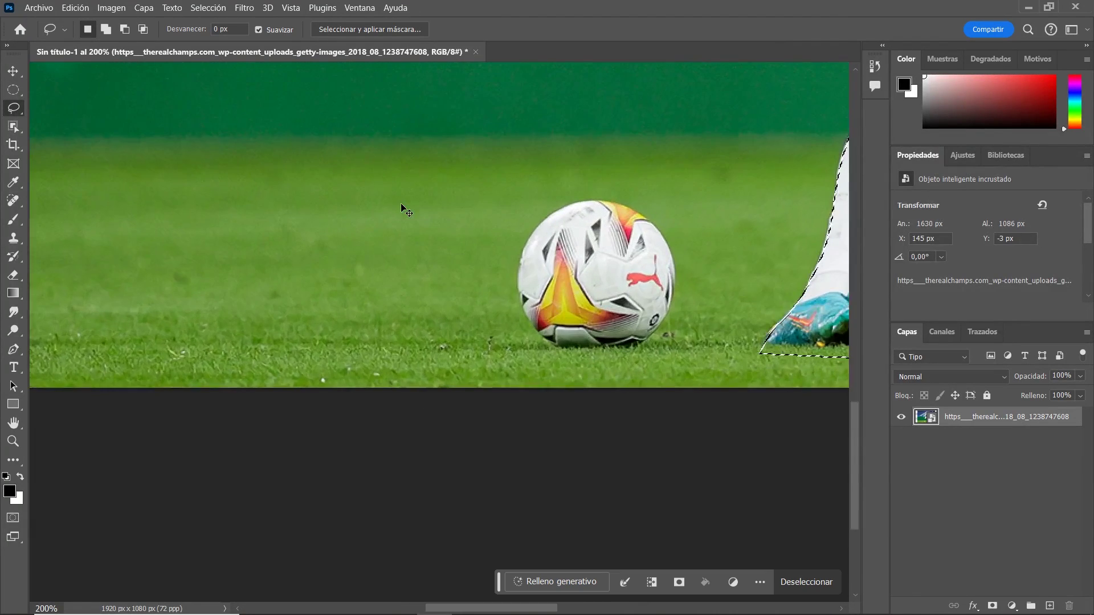
key("ctrl+plus")
left_click_drag(247, 253, 163, 293)
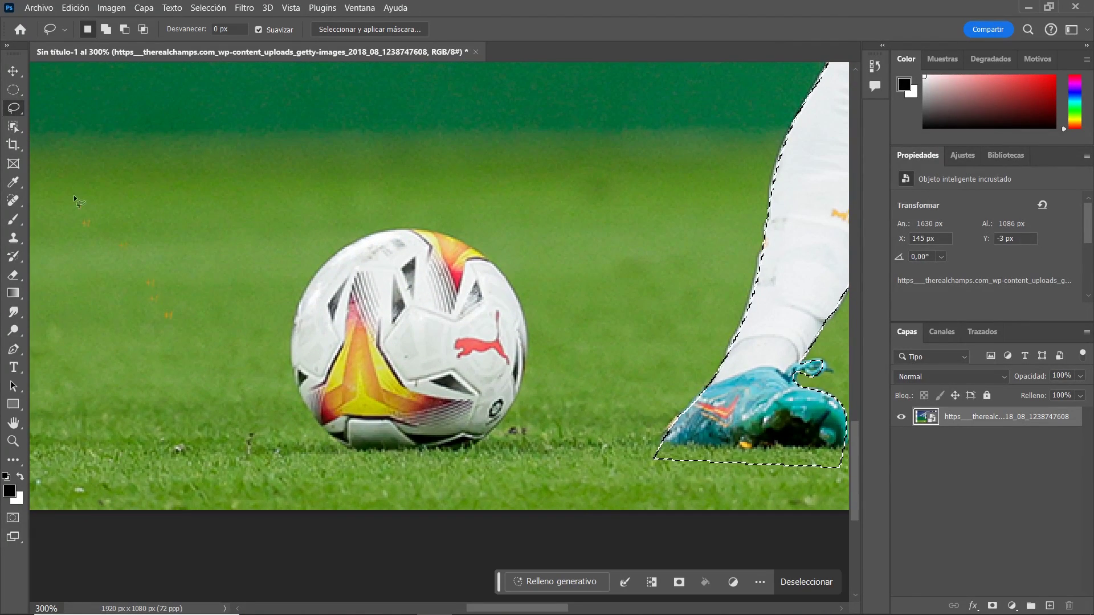
Step: Add an Elliptical Marquee ellipse around the ball to the selection, then zoom out to 200%
left_click(13, 90)
left_click(61, 104)
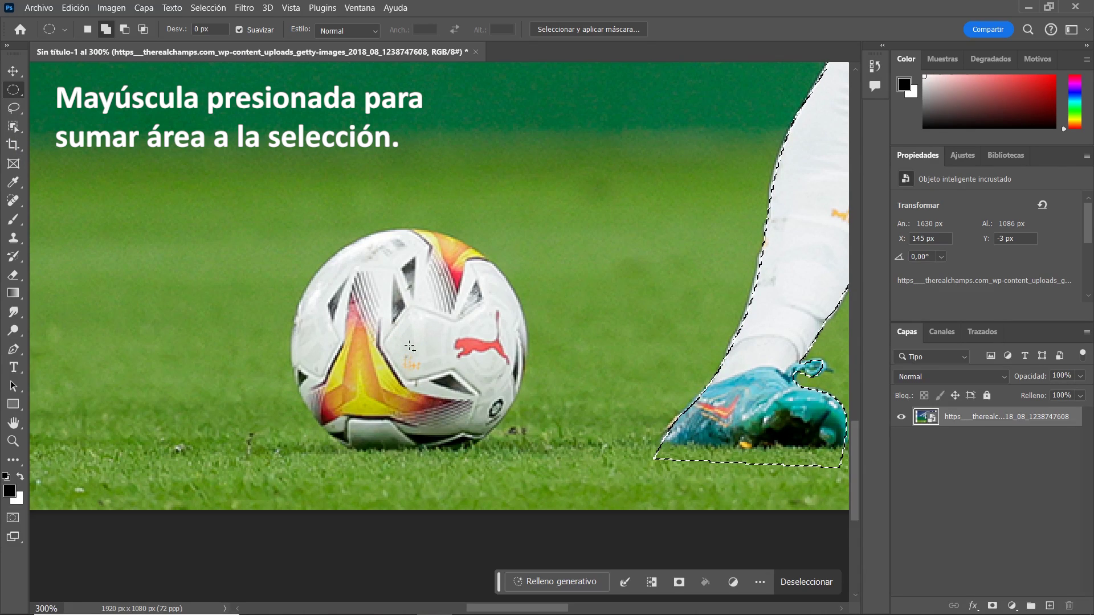
left_click_drag(406, 345, 527, 483)
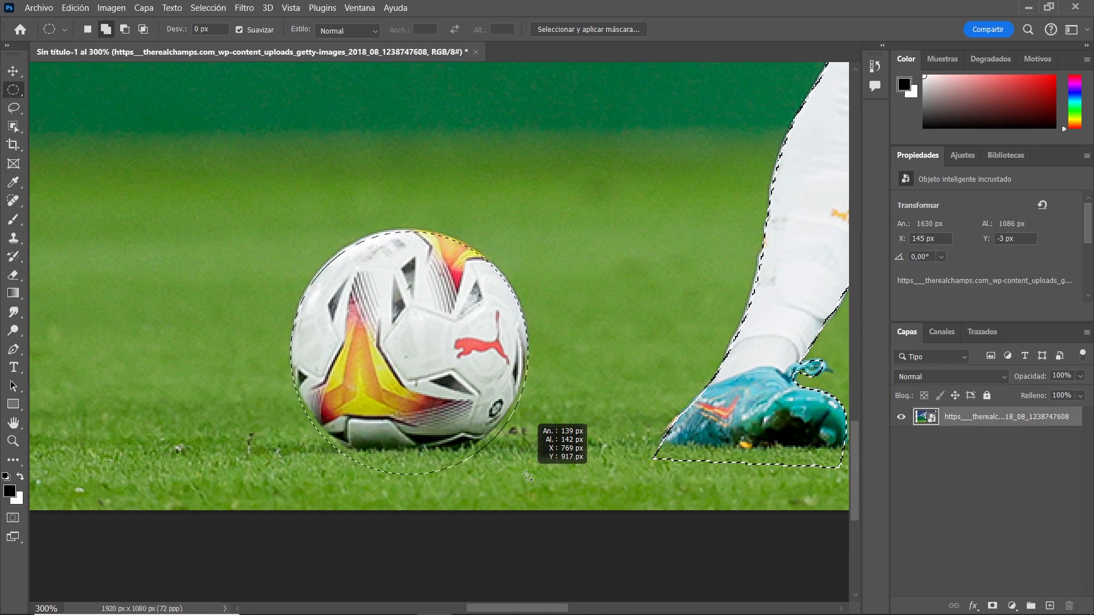
left_click_drag(528, 484, 525, 476)
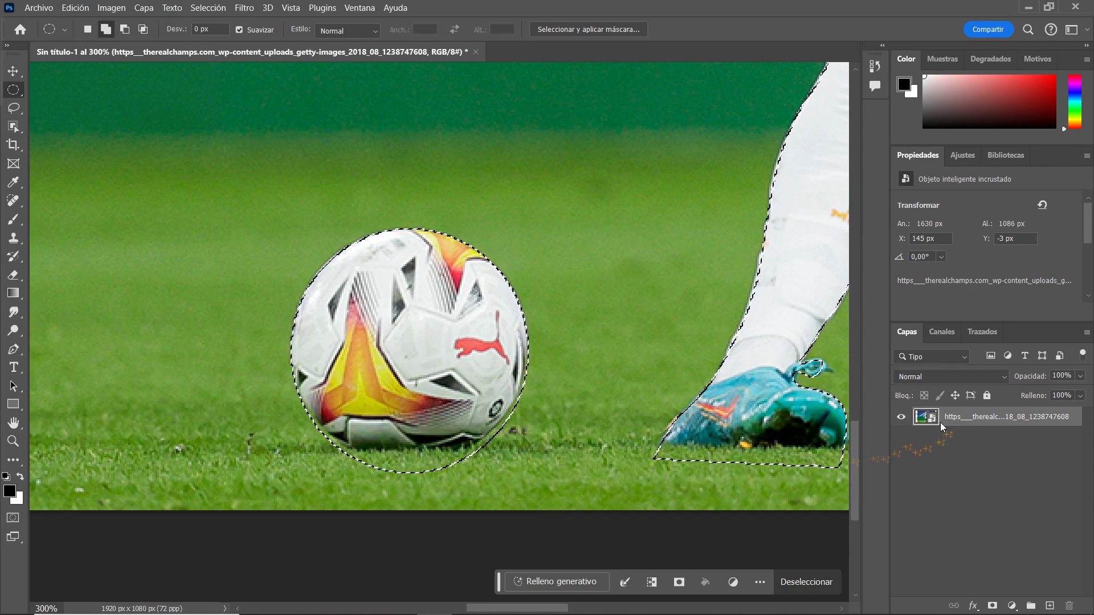
key("ctrl+minus")
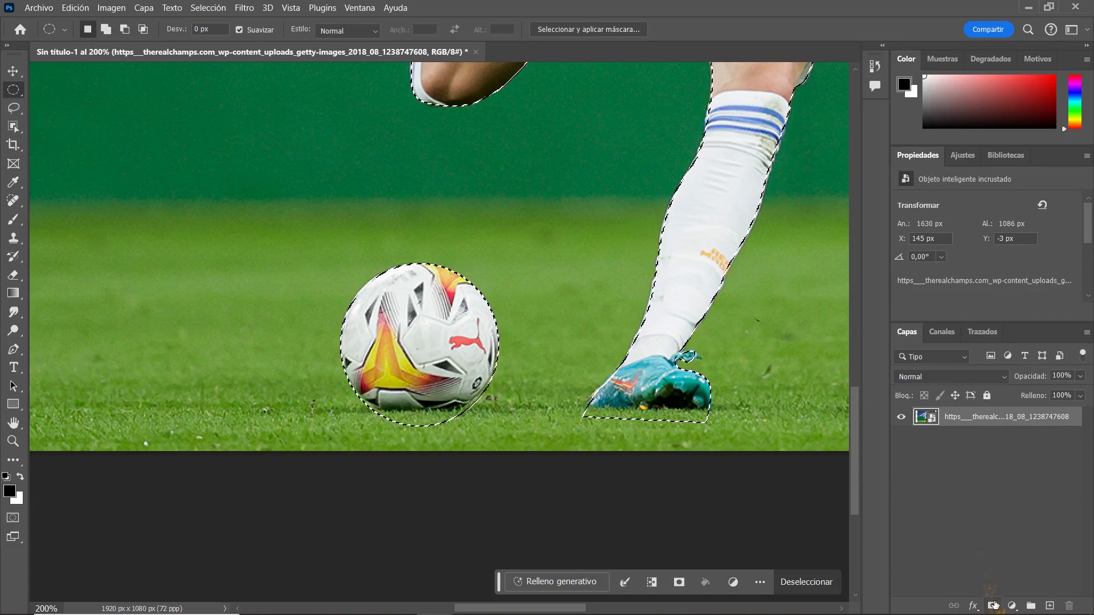
Step: Mask the layer to the player-and-ball selection and paint out the grass under ball and boot
left_click(992, 605)
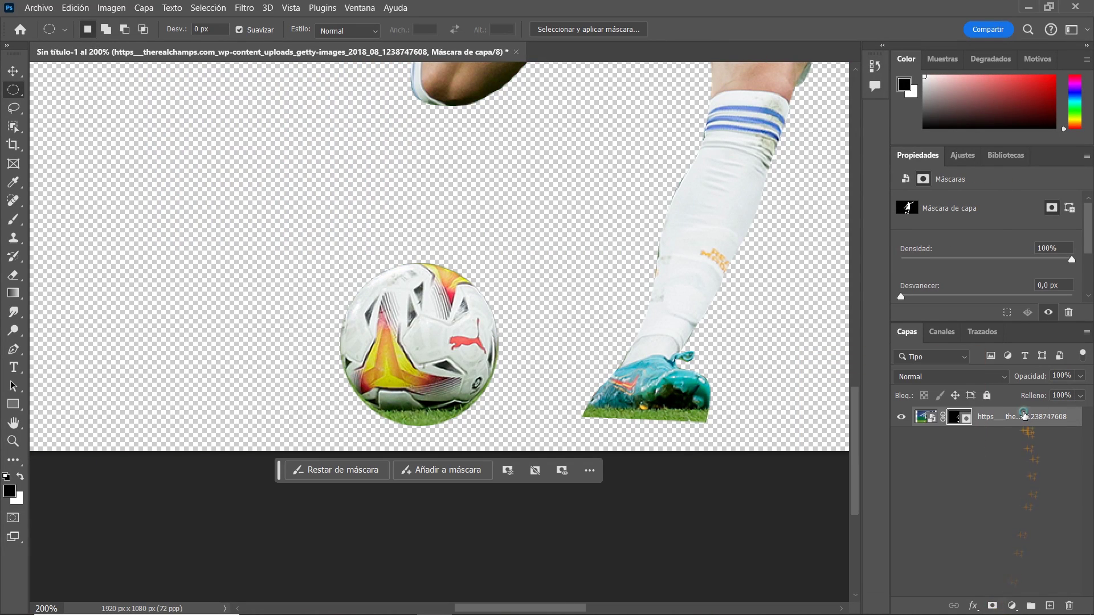
left_click(960, 419)
left_click(19, 224)
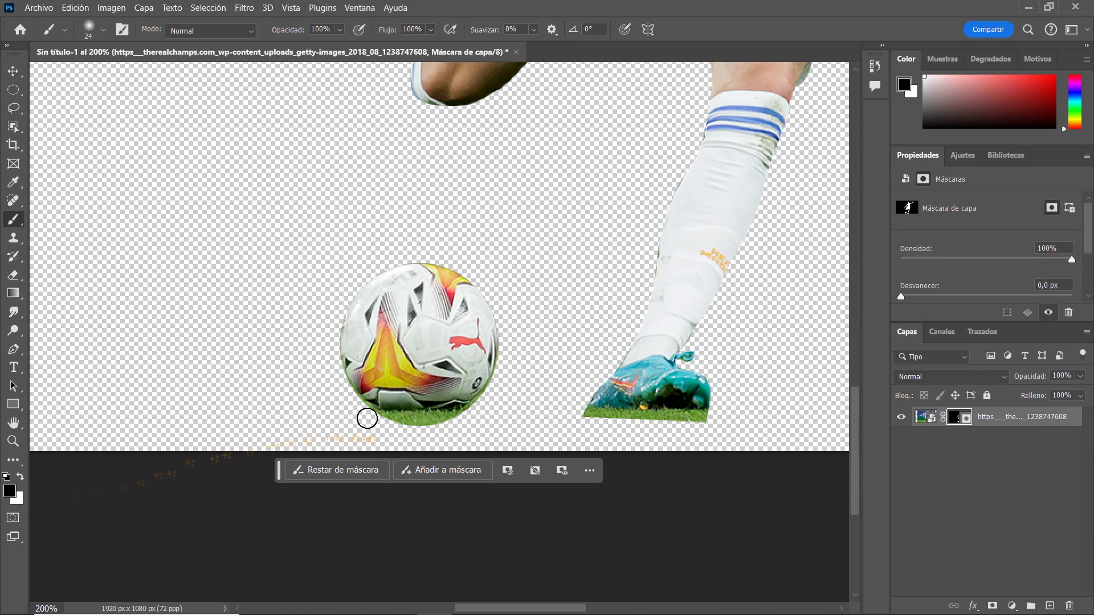
left_click_drag(363, 415, 469, 420)
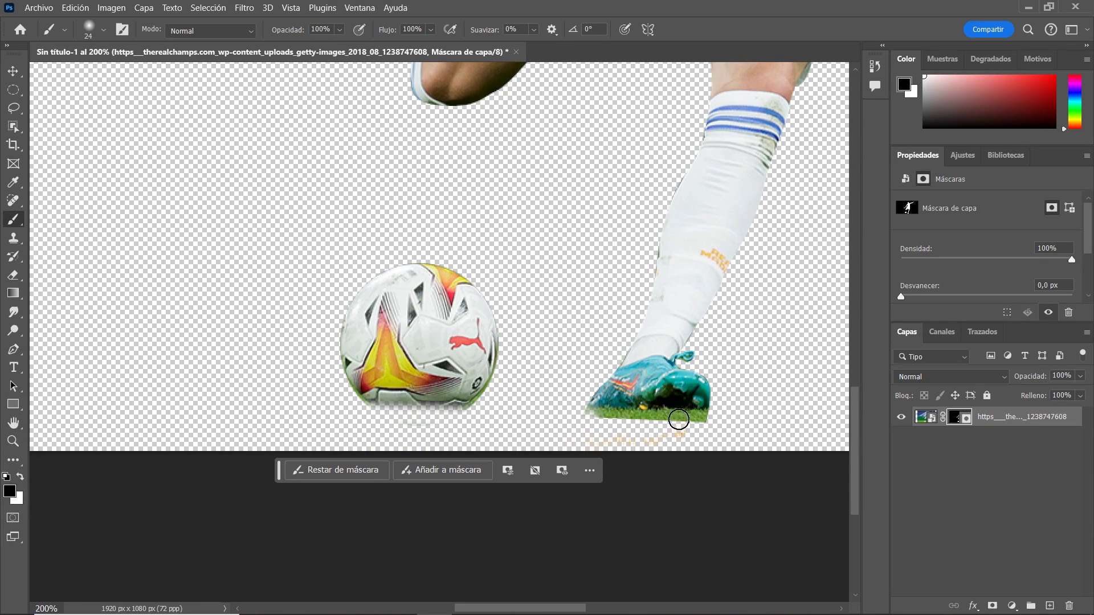
left_click_drag(679, 420, 716, 420)
key("ctrl+minus")
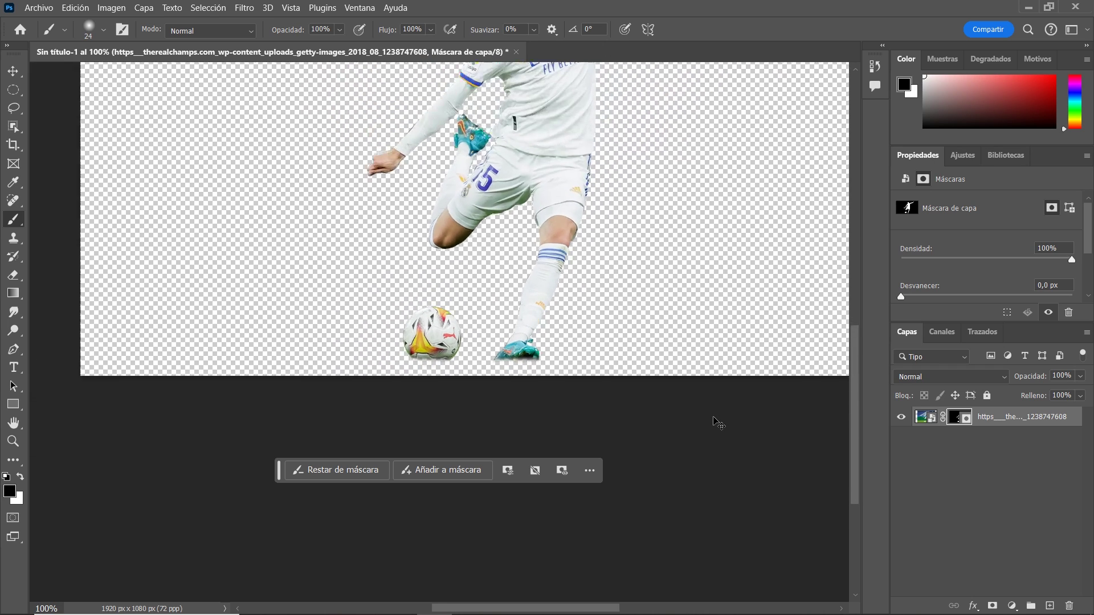
key("ctrl+minus")
left_click_drag(533, 171, 489, 261)
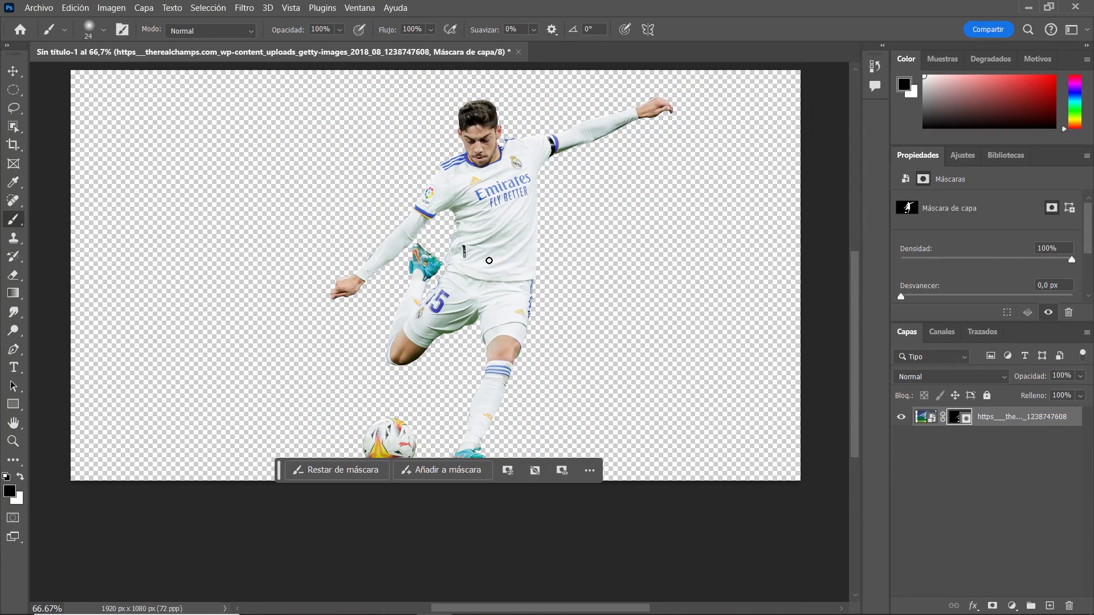
Step: Save the cutout as Valverde tutorial.psd in the Players folder, accepting the Photoshop format options
left_click(39, 8)
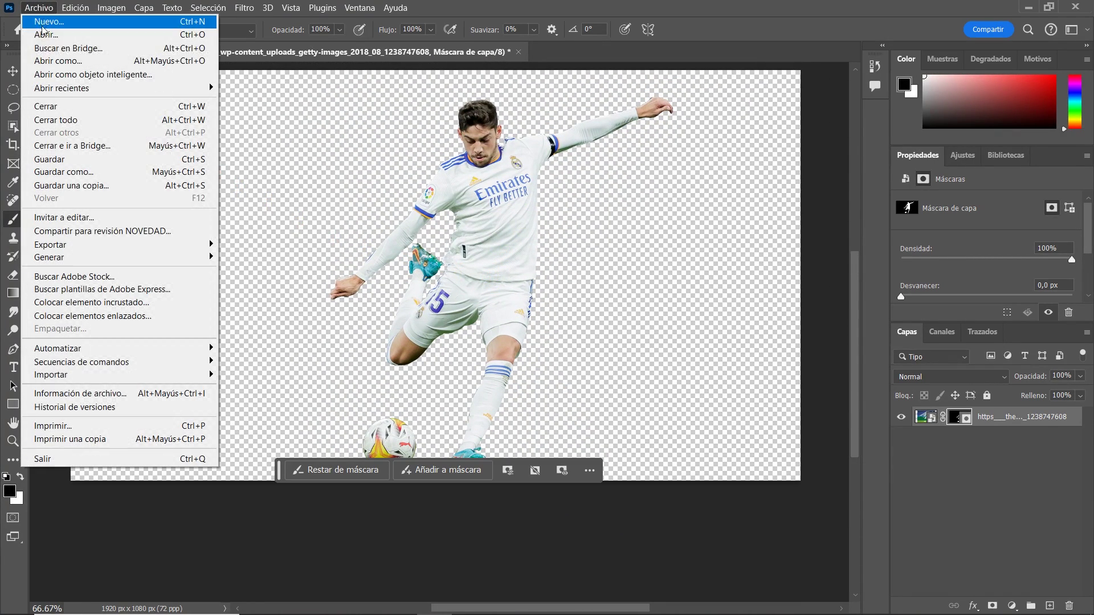
left_click(91, 172)
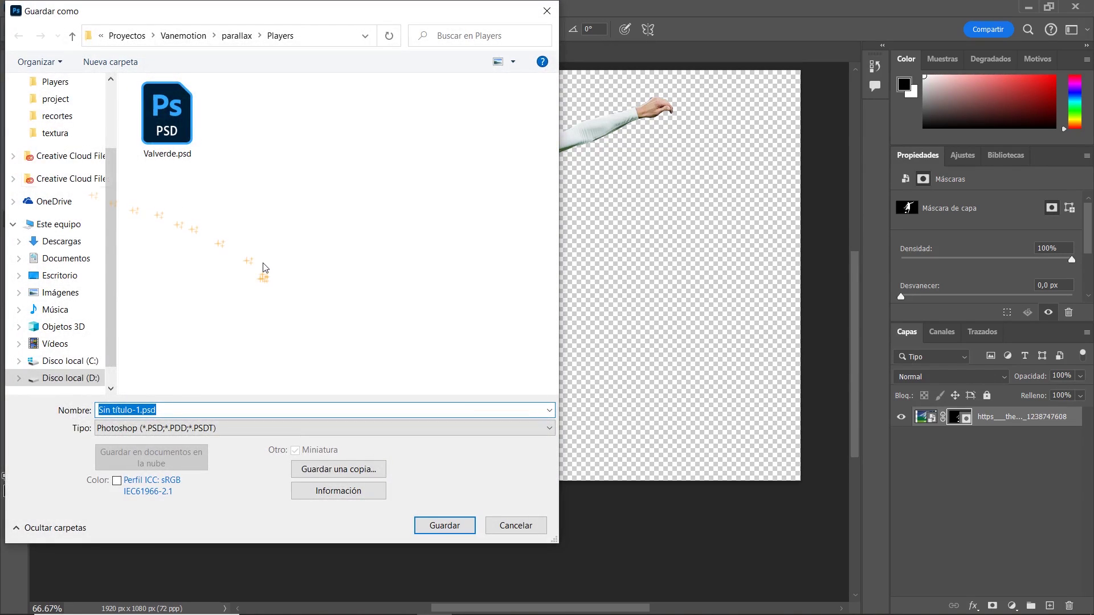
type("Valverde tutorial")
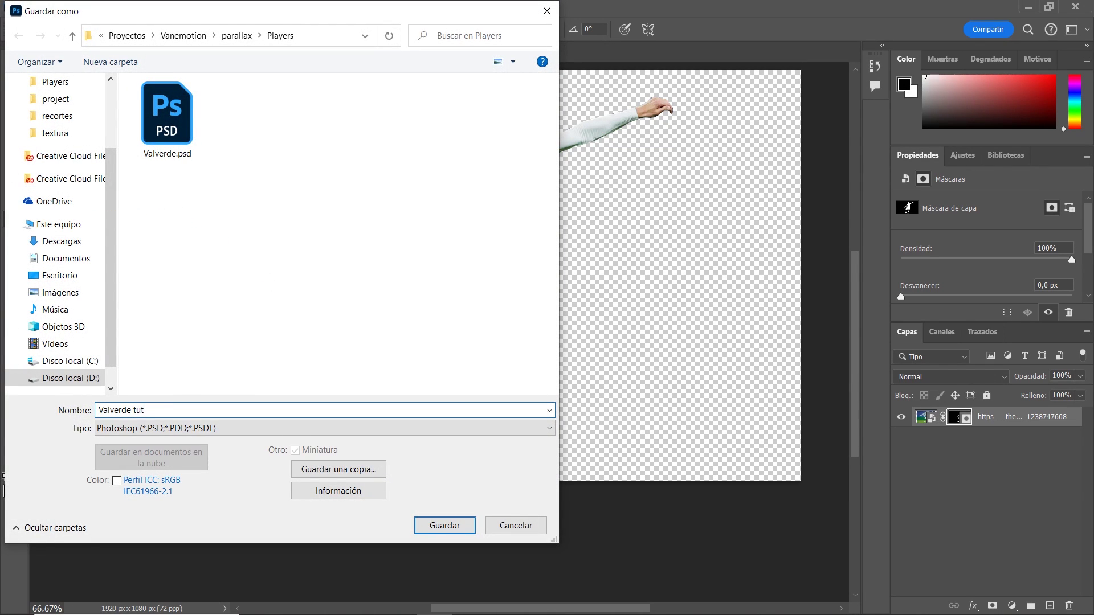
left_click(447, 525)
left_click(833, 303)
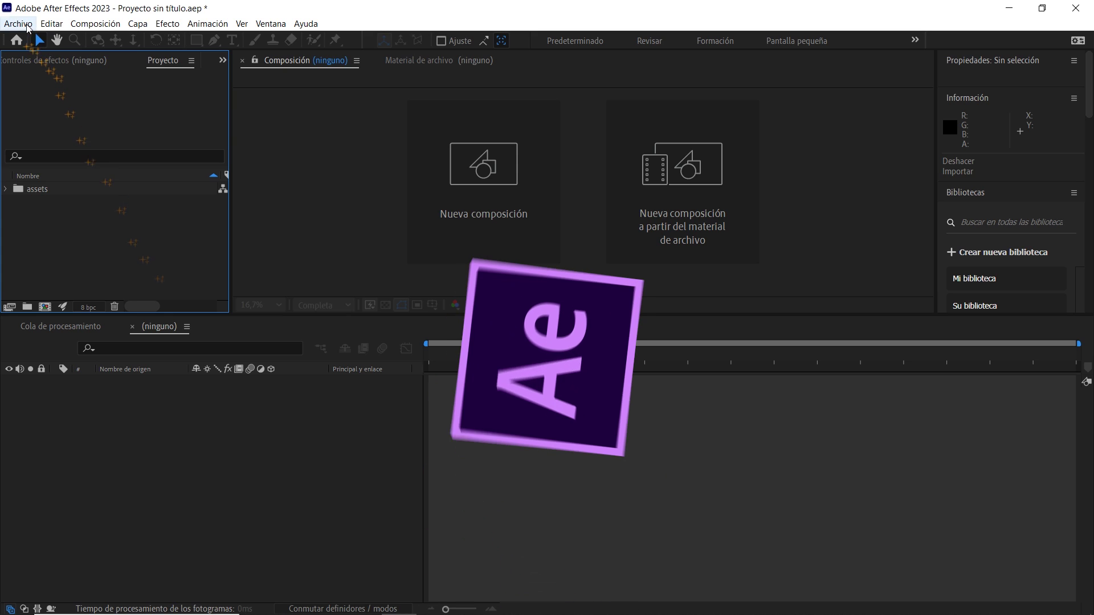
Step: Import all eleven PSD cutout files from the recortes folder
left_click(18, 23)
mouse_move(198, 209)
left_click(273, 204)
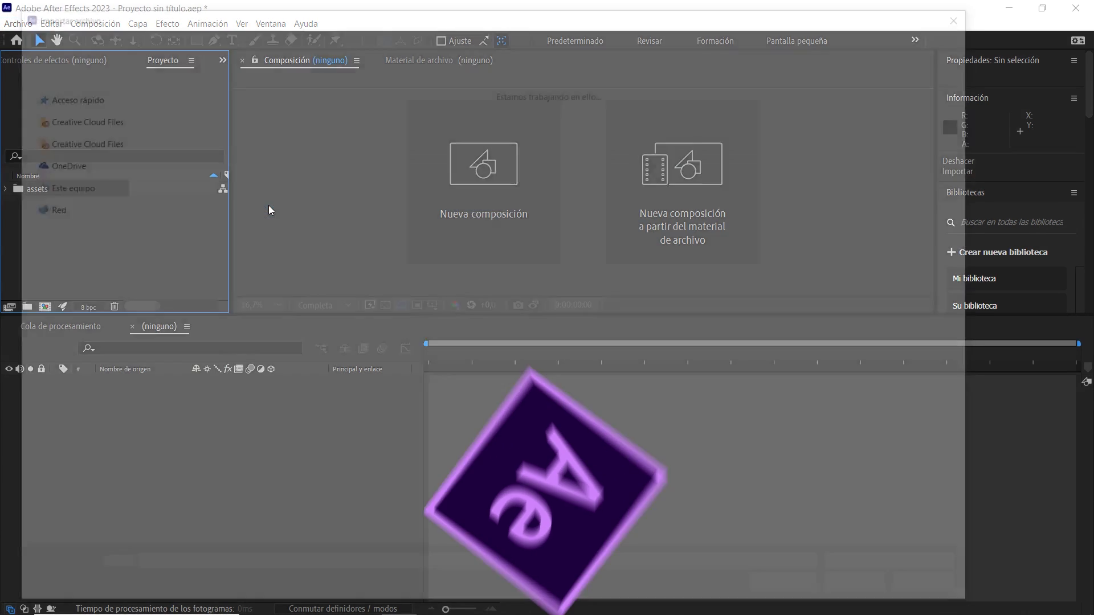
left_click_drag(493, 167, 912, 128)
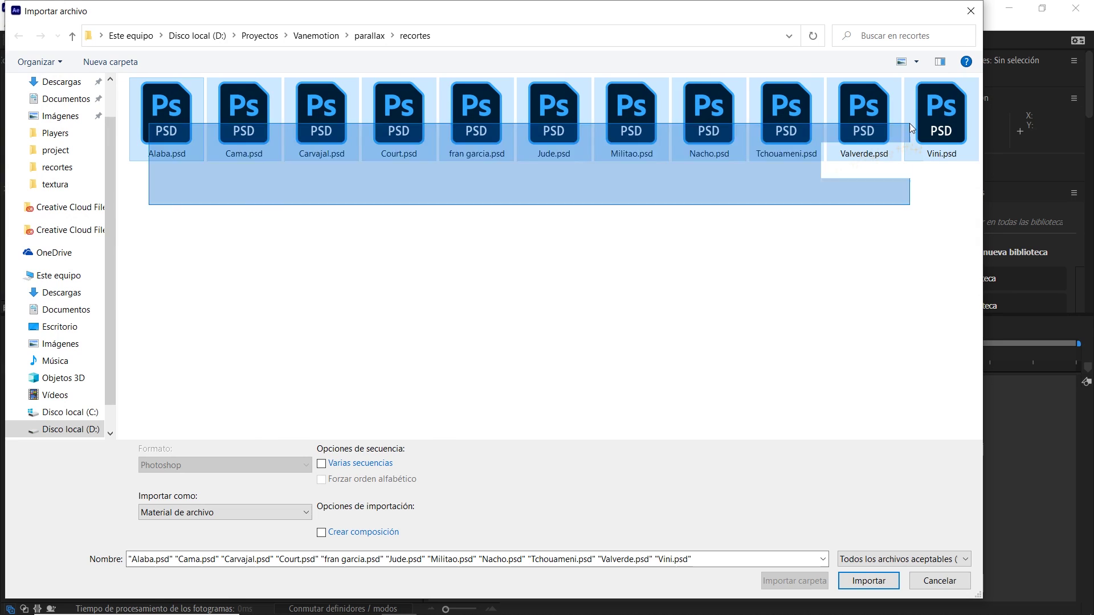
left_click(858, 579)
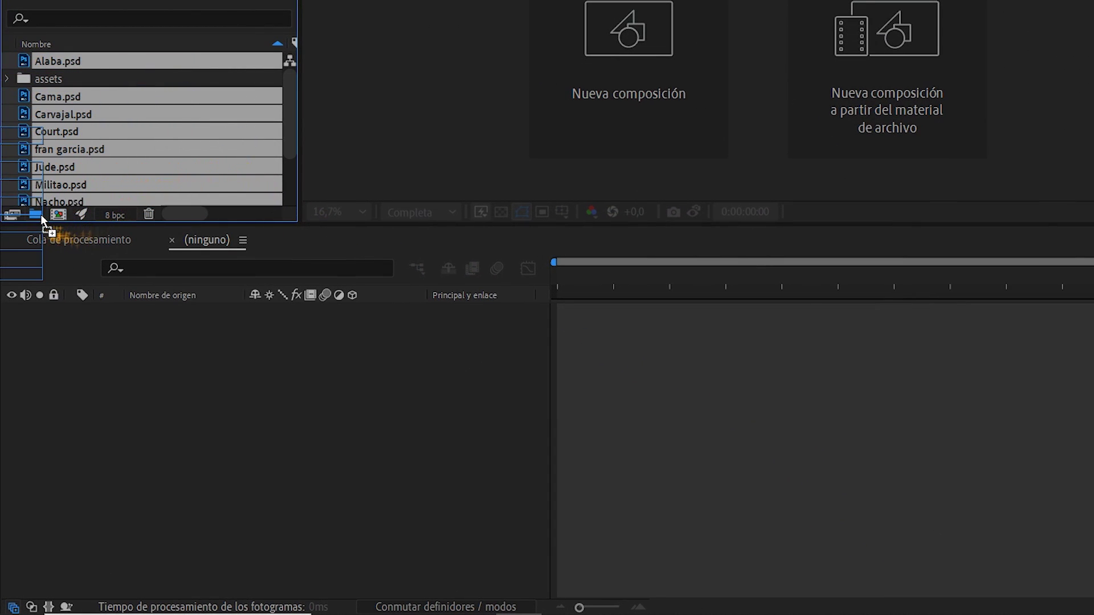
Step: Gather the imported PSDs into a new project folder named archivos
left_click(36, 216)
type("archivos")
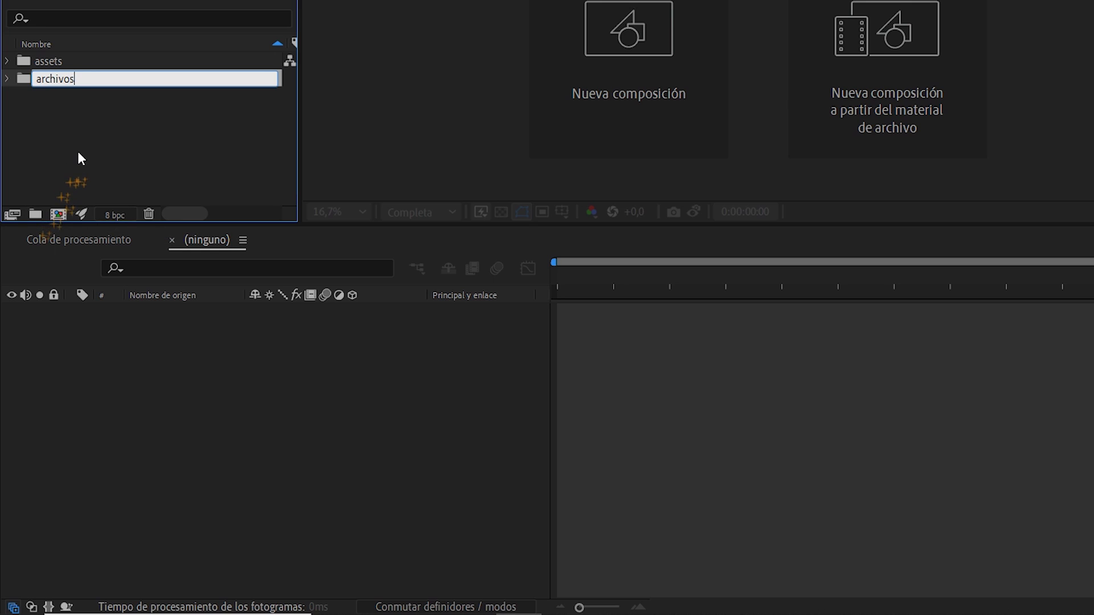
left_click(78, 152)
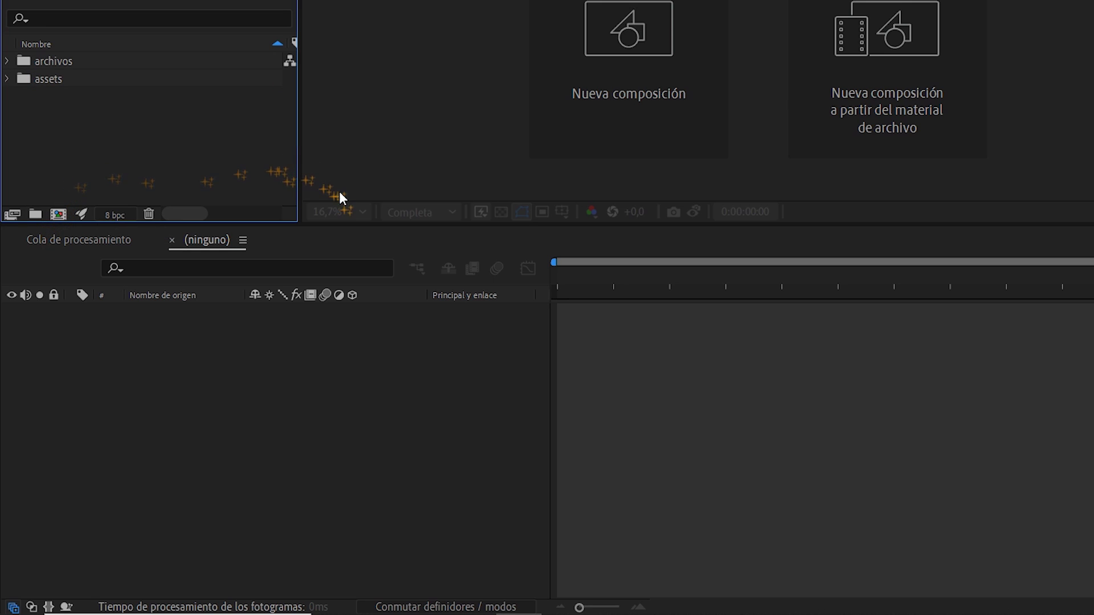
Step: Select all eleven PSDs in archivos and drop them on New Composition
left_click_drag(349, 227, 371, 423)
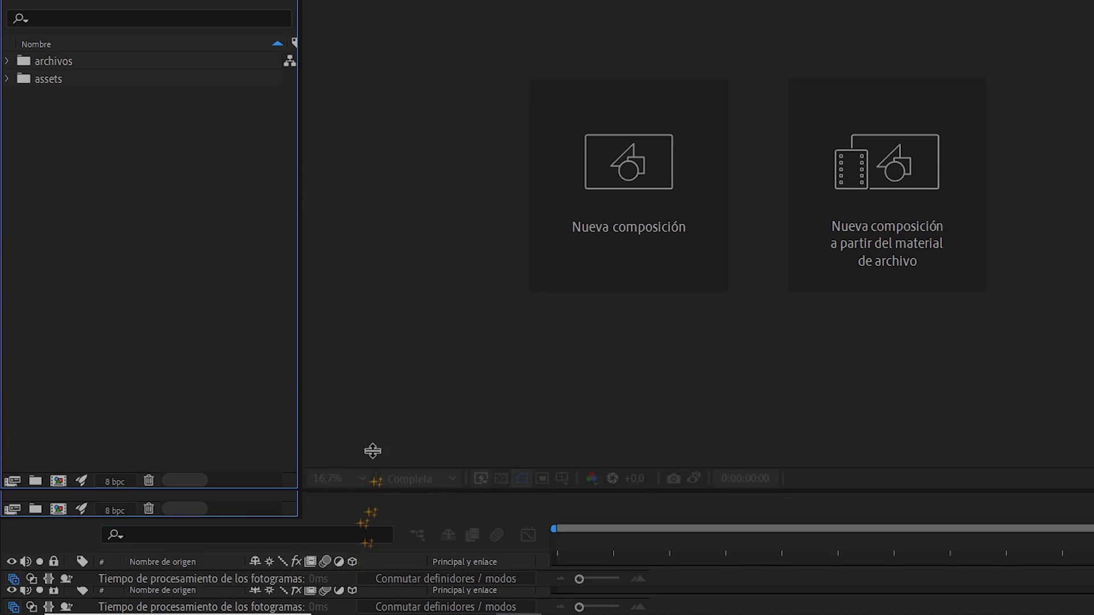
left_click(7, 61)
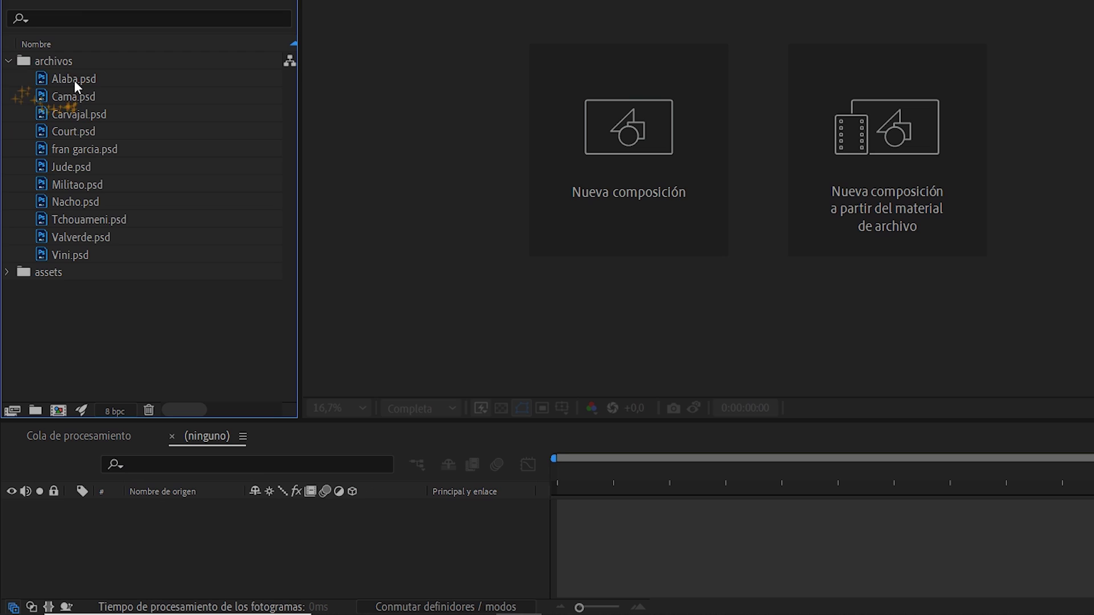
left_click(85, 79)
left_click(85, 255, "shift")
left_click_drag(85, 250, 58, 418)
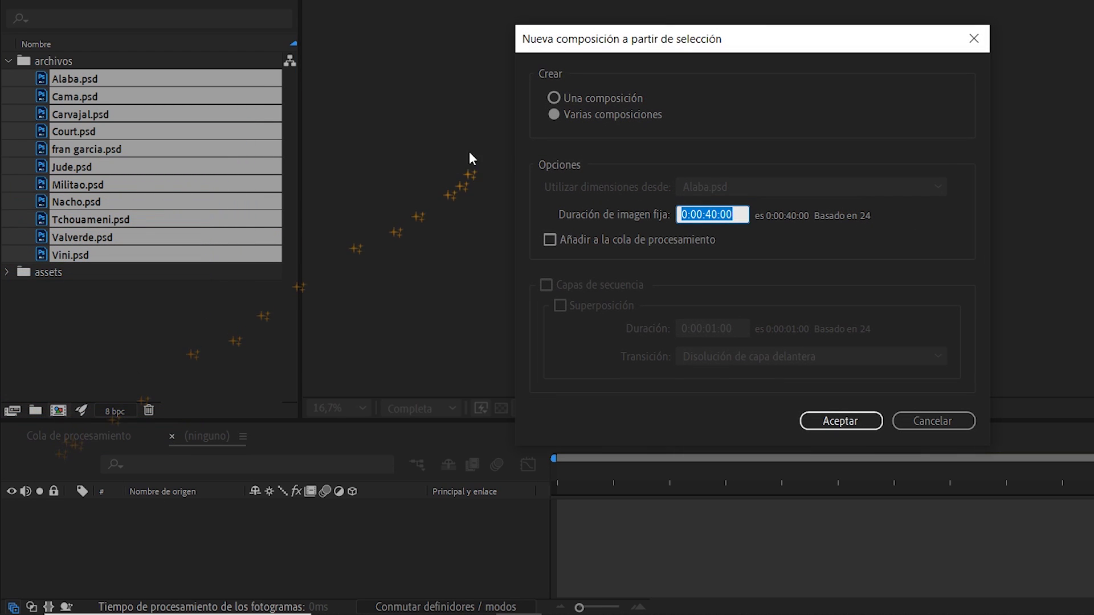
Step: Create a separate 0:00:40:00 composition for each of the PSD files
left_click(554, 113)
left_click(733, 215)
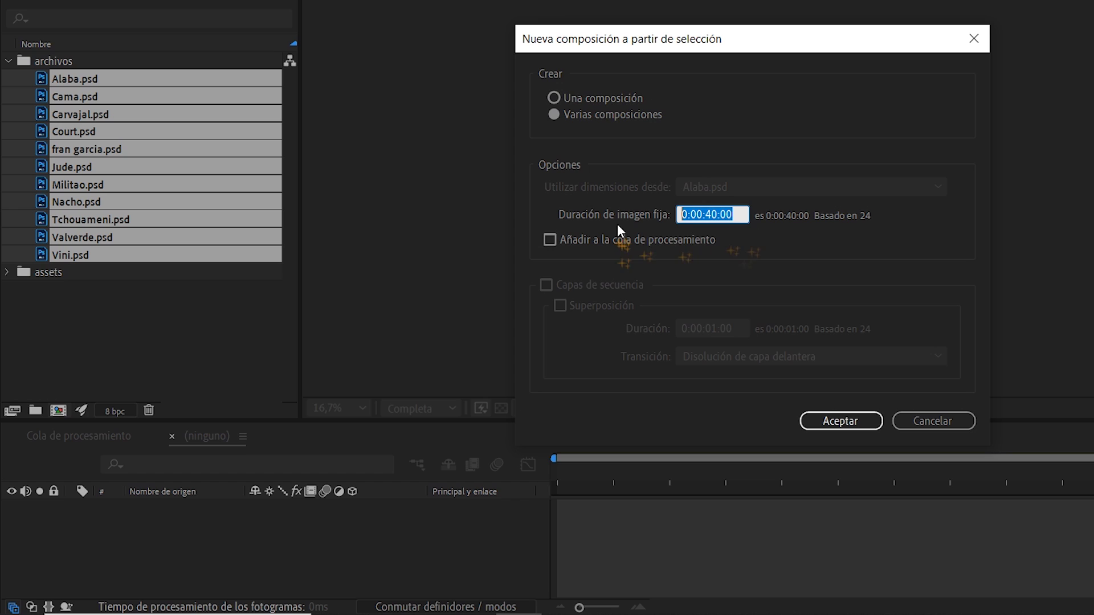
left_click(830, 422)
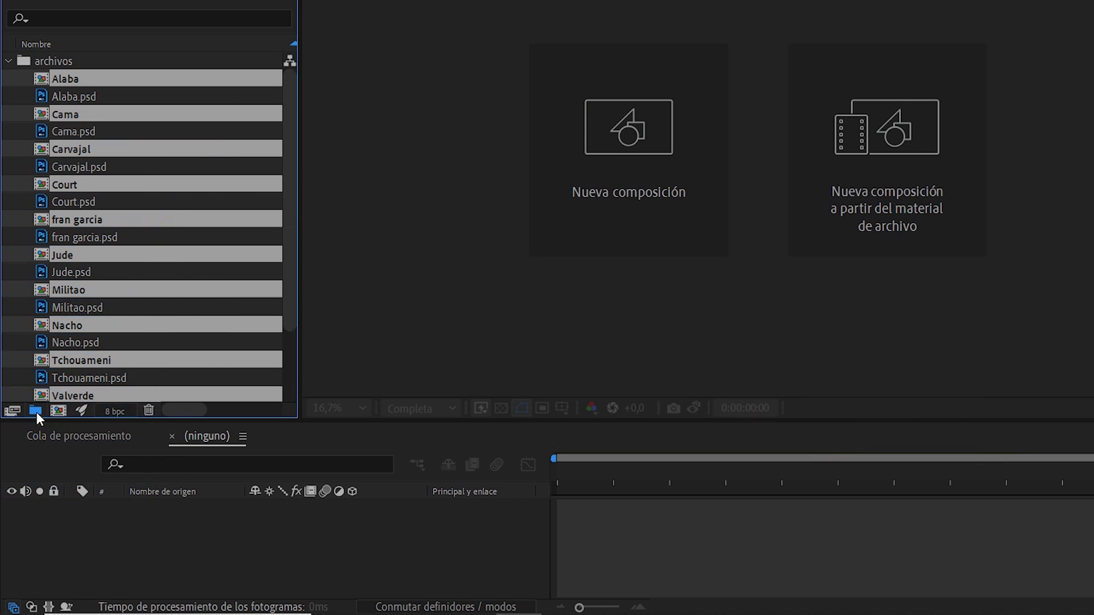
Step: Group the new comps in a top-level comps jugadores folder and collapse archivos
left_click_drag(166, 188, 35, 411)
type("comps jugadores")
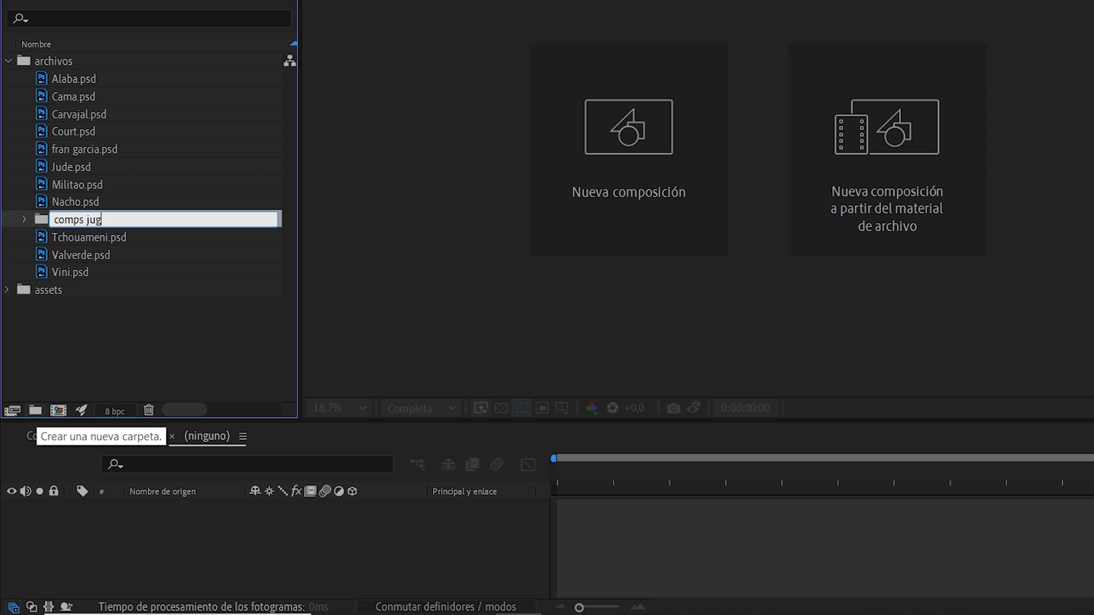
key("Return")
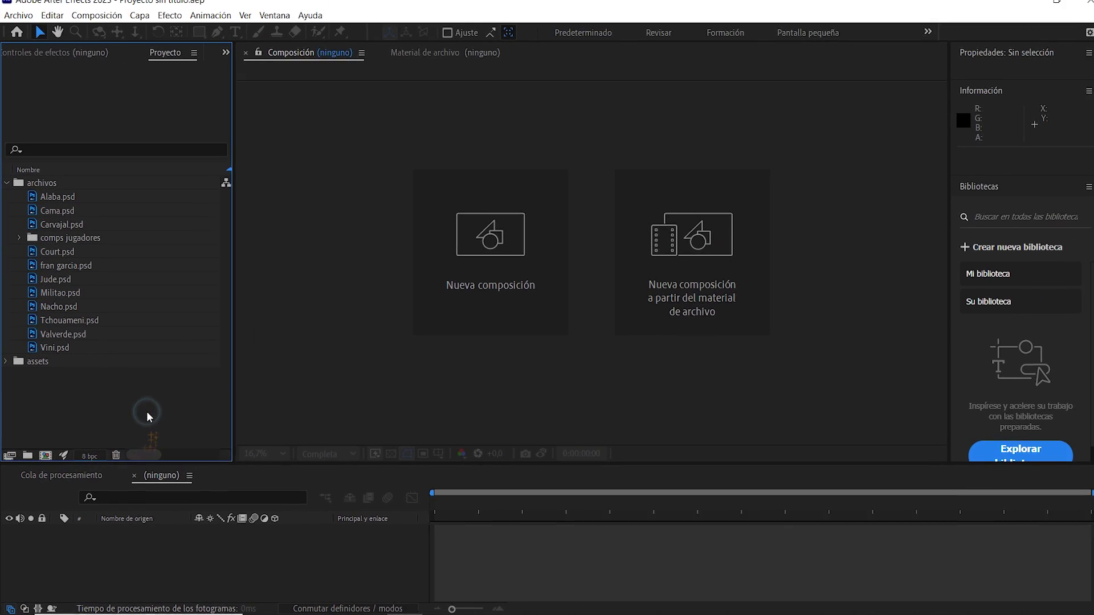
mouse_move(69, 242)
left_mouse_down()
mouse_move(80, 351)
mouse_move(71, 410)
left_mouse_up()
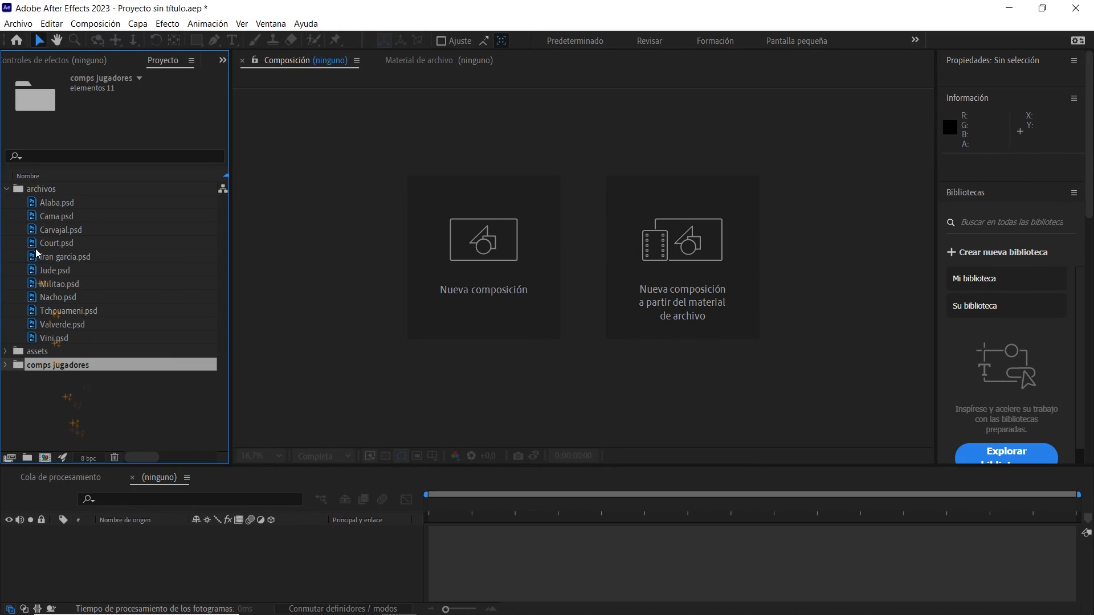
left_click(7, 189)
left_click(111, 285)
Step: Create a 1920×1080, 24 fps, 40-second composition named Parallax
left_click(95, 23)
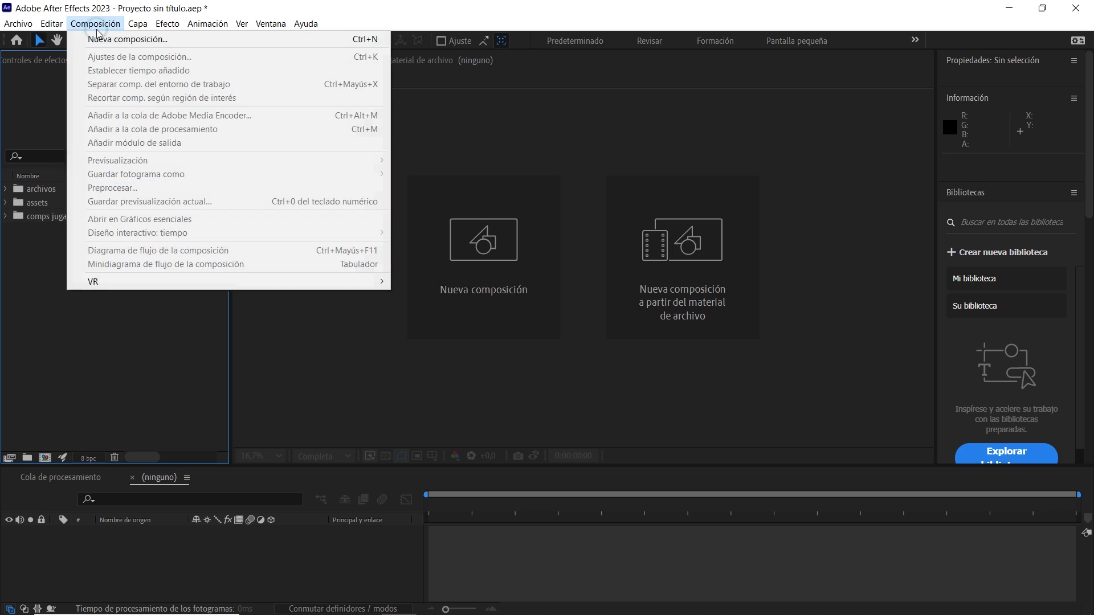
left_click(103, 35)
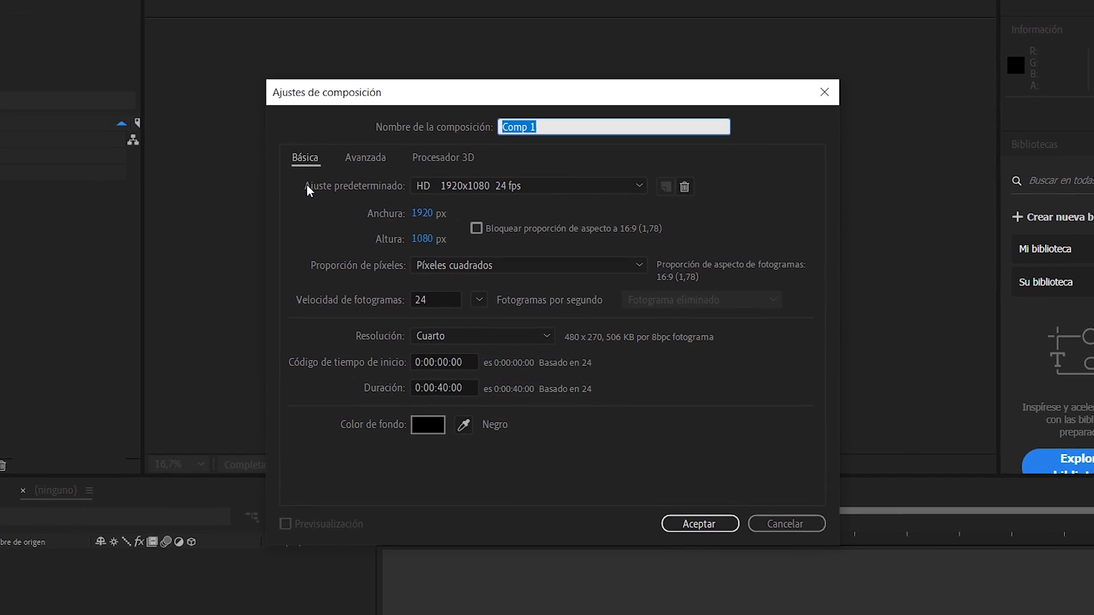
type("Parallax")
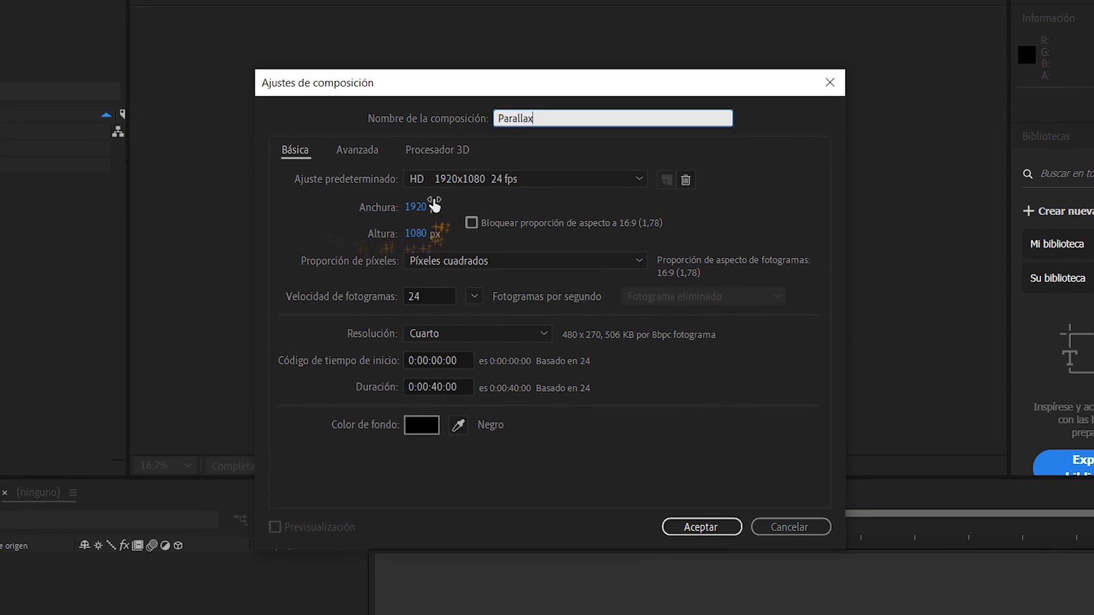
left_click(416, 207)
left_click(421, 230)
left_click(462, 288)
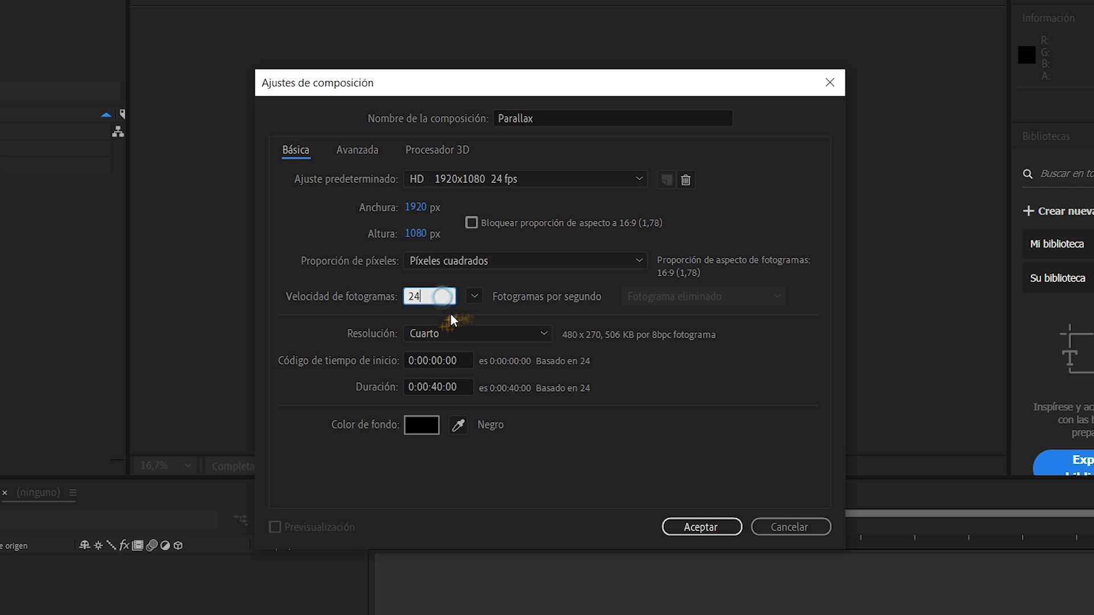
left_click(450, 387)
left_click(698, 526)
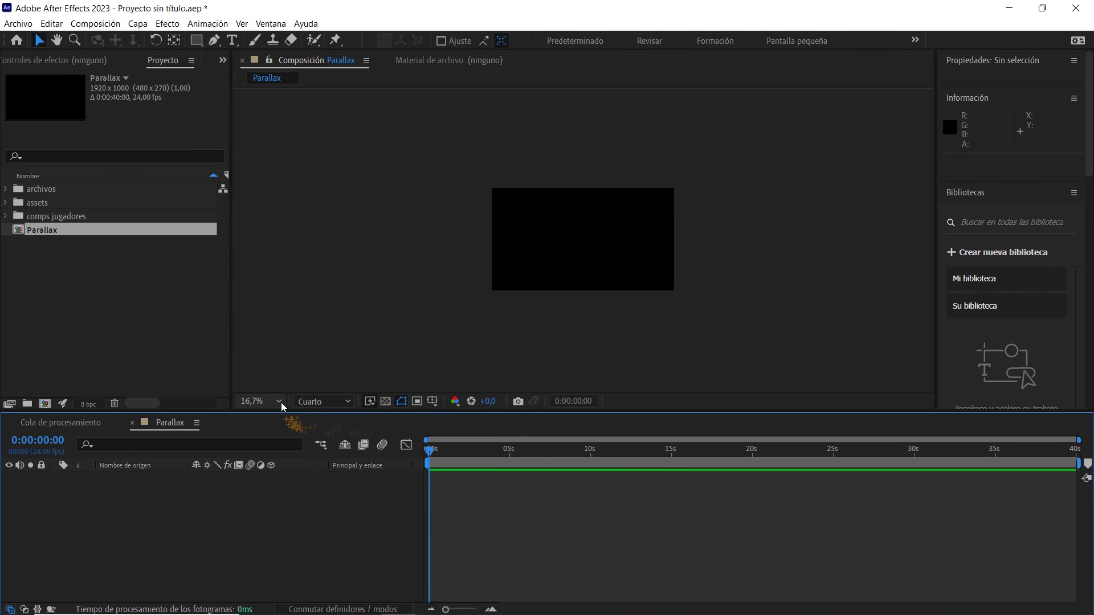
Step: Fit the viewer and add all eleven player comps to the Parallax timeline
left_click(278, 402)
left_click(269, 160)
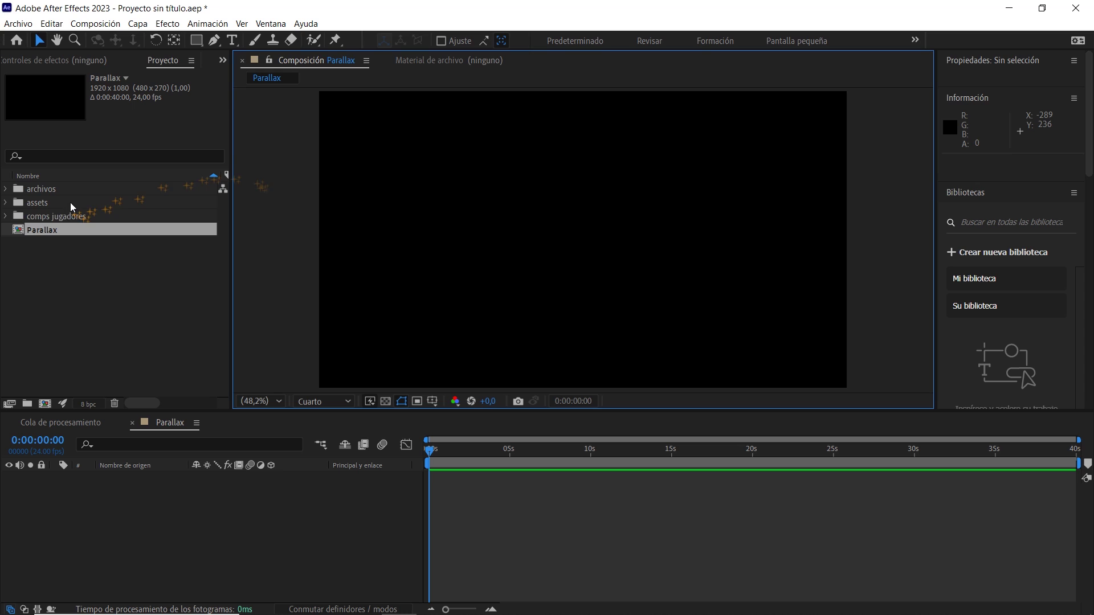
left_click(7, 217)
left_click(61, 230)
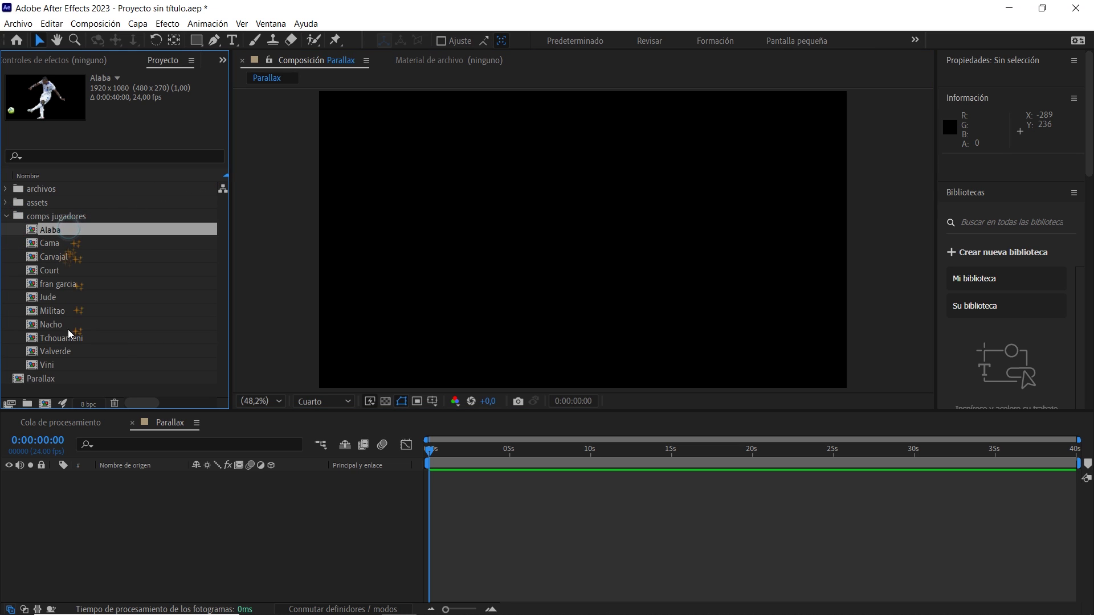
left_click(57, 366, "shift")
left_click_drag(88, 312, 143, 506)
Step: Scale all player layers to 50% and fold the Scale properties away
key("s")
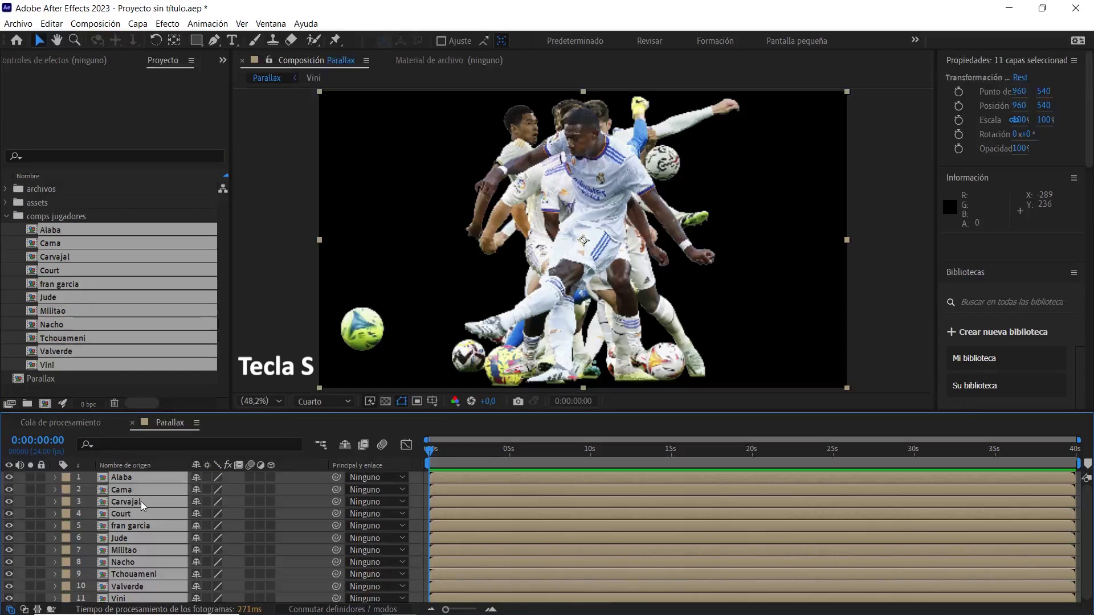
left_click_drag(228, 502, 226, 501)
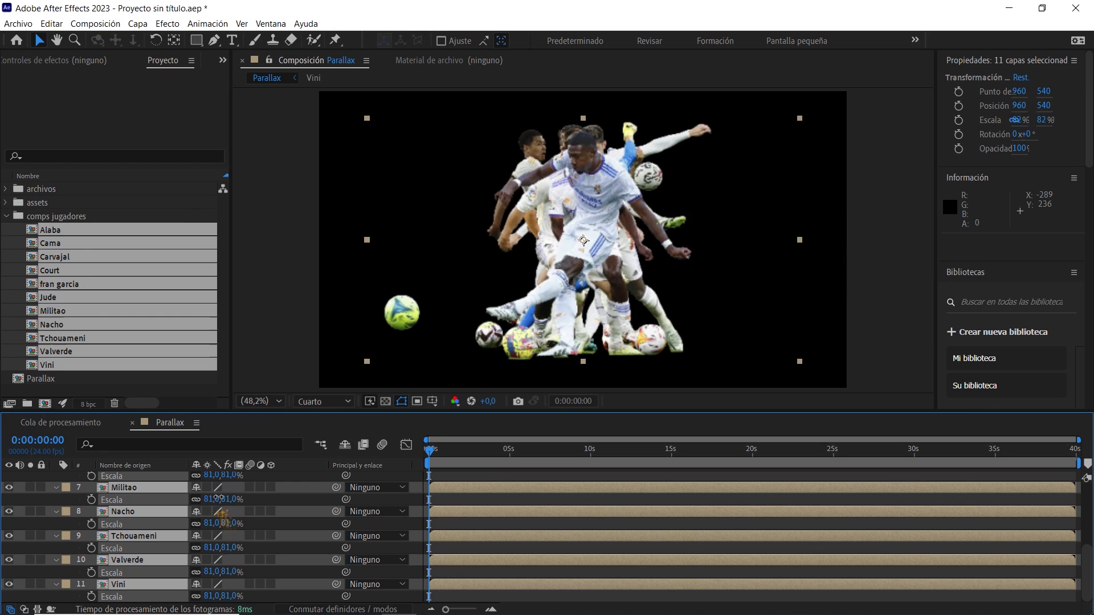
left_click(225, 501)
type("50")
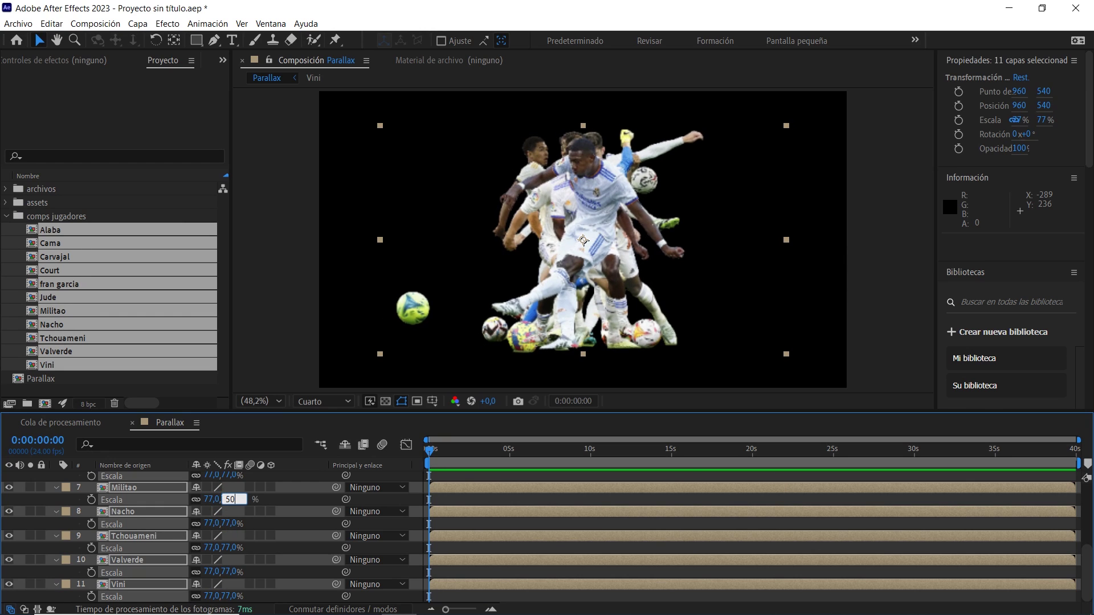
left_click(275, 506)
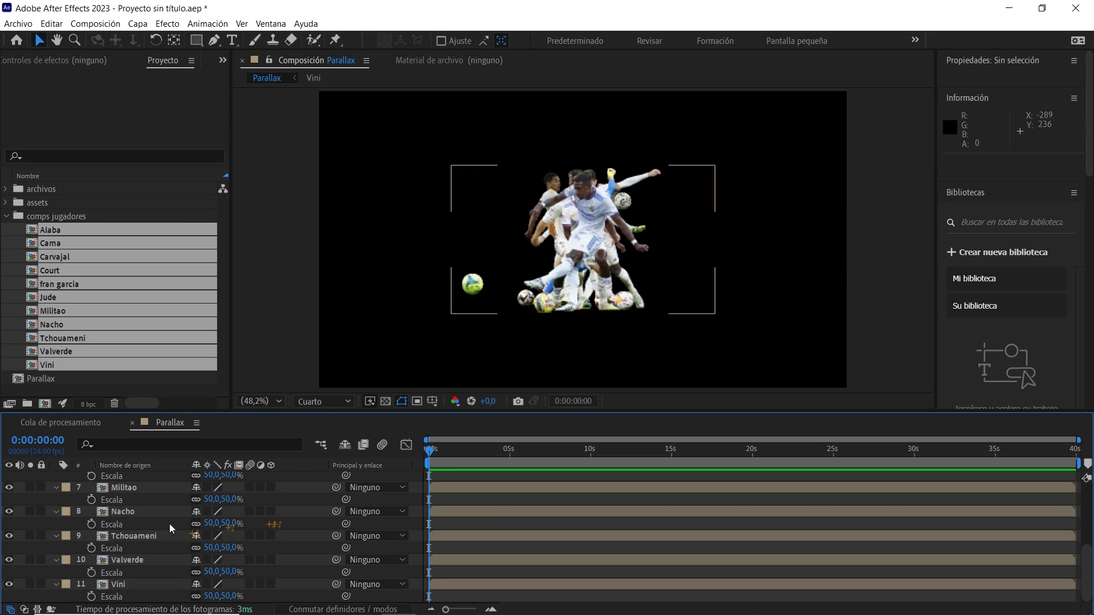
key("ctrl+a")
left_click(60, 513)
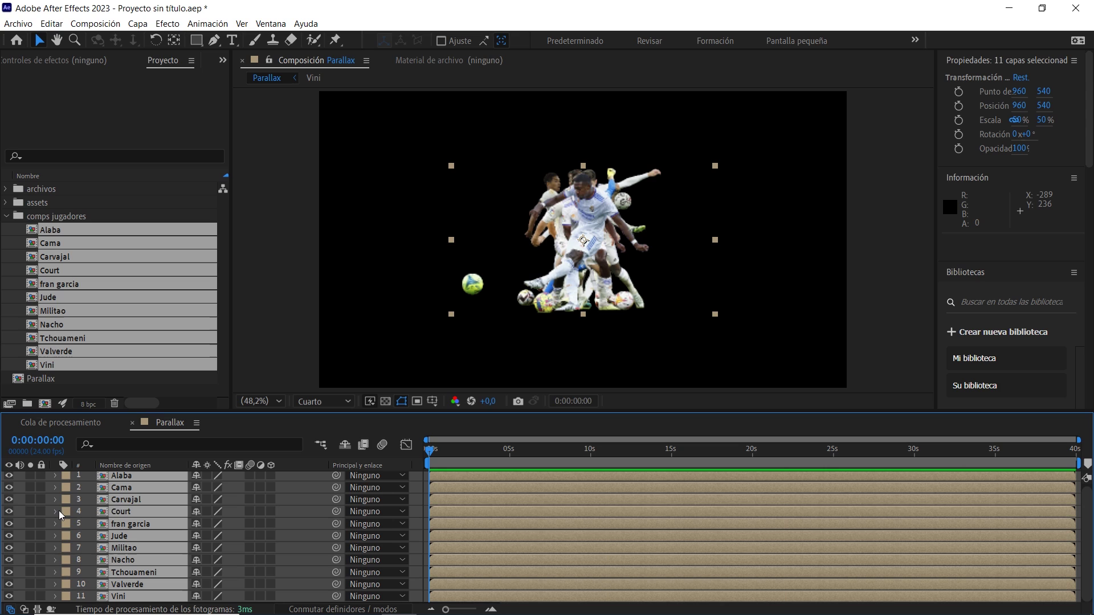
Step: Enlarge the timeline, collapse comps jugadores, and select only the Alaba layer
left_click_drag(296, 413, 297, 363)
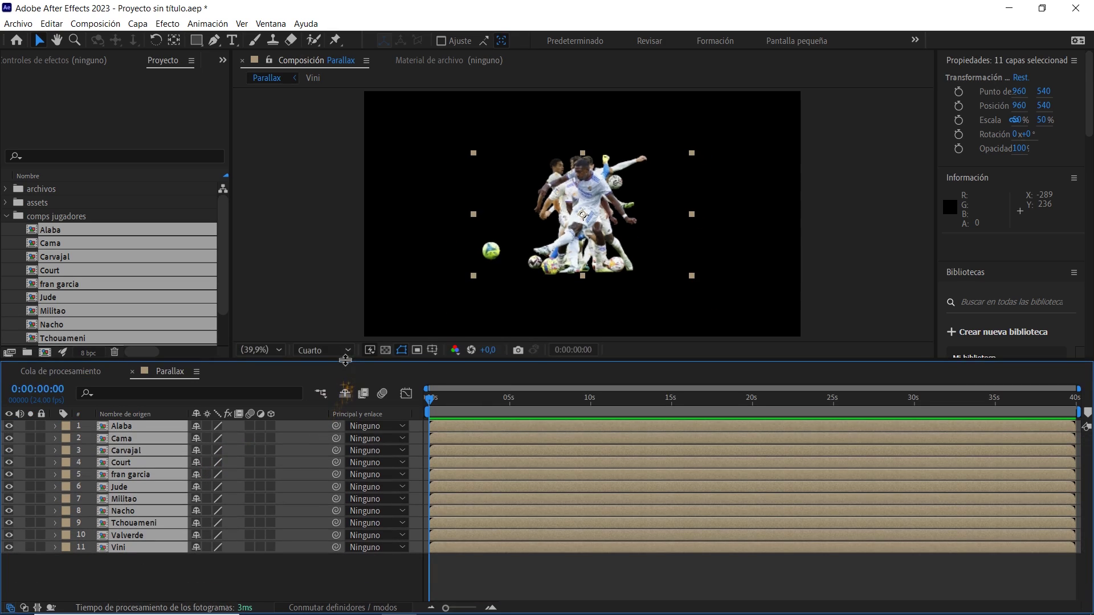
left_click(6, 216)
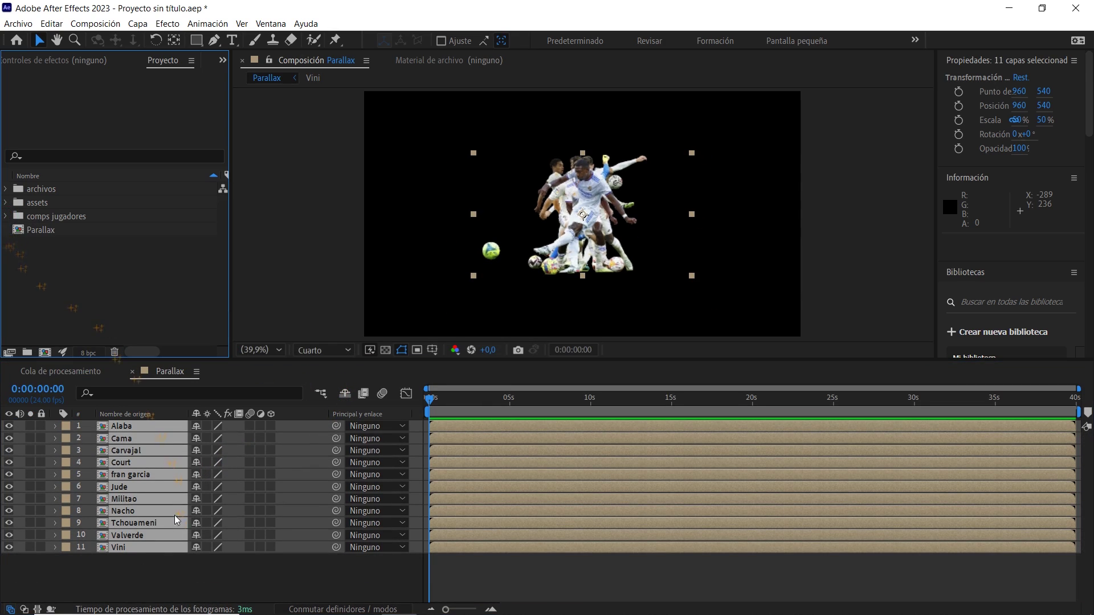
left_click(167, 567)
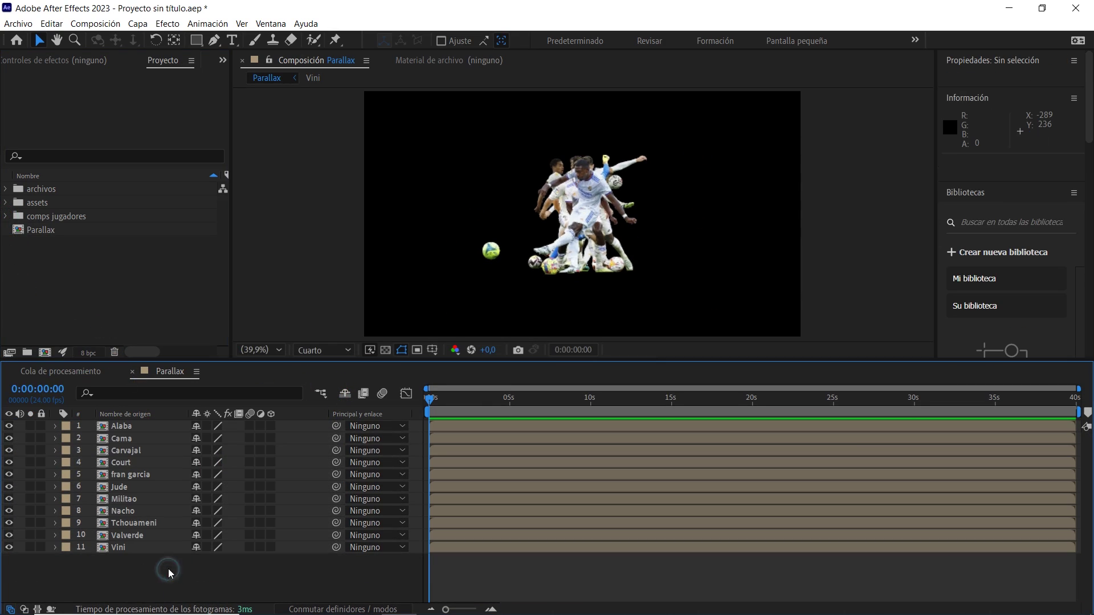
left_click(136, 427)
left_click(176, 41)
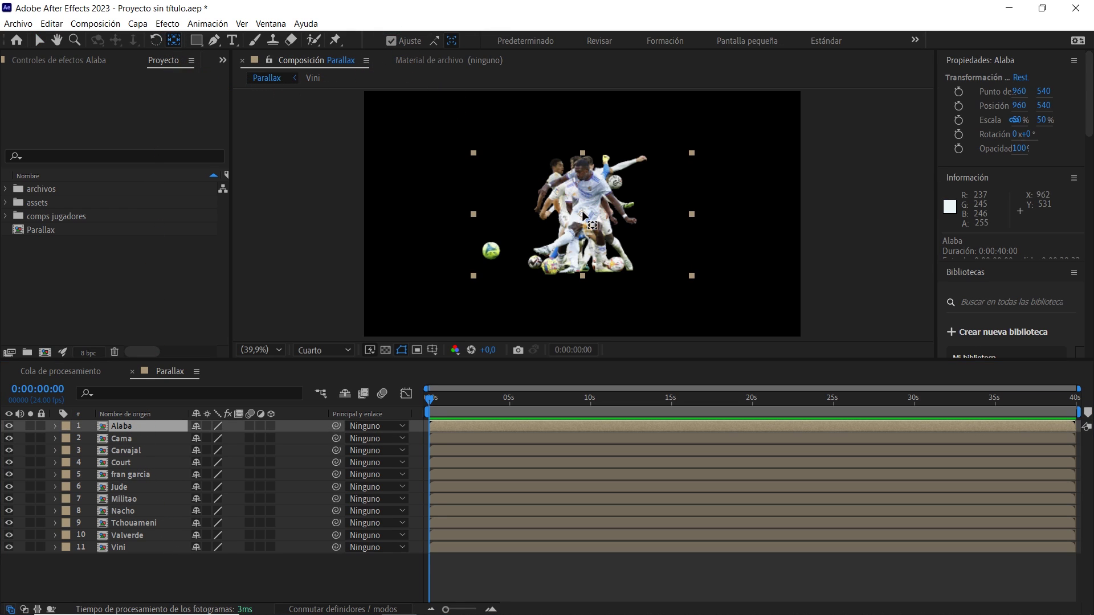
Step: Drag Alaba's and Cama's anchor points down toward the players' feet
left_click_drag(583, 214, 584, 262)
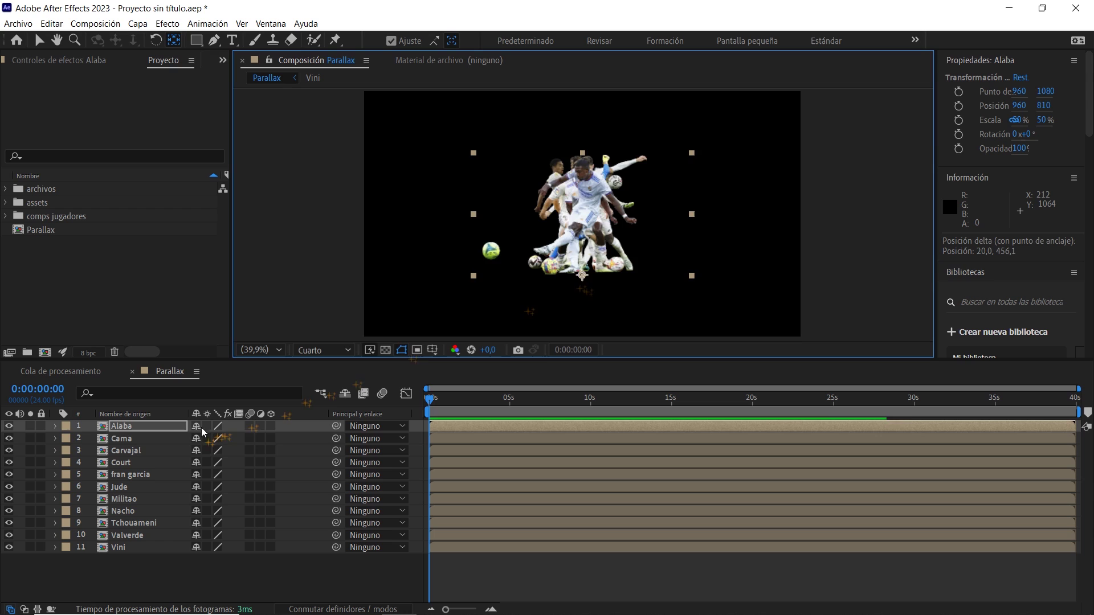
left_click(173, 438)
left_click_drag(585, 215, 584, 272)
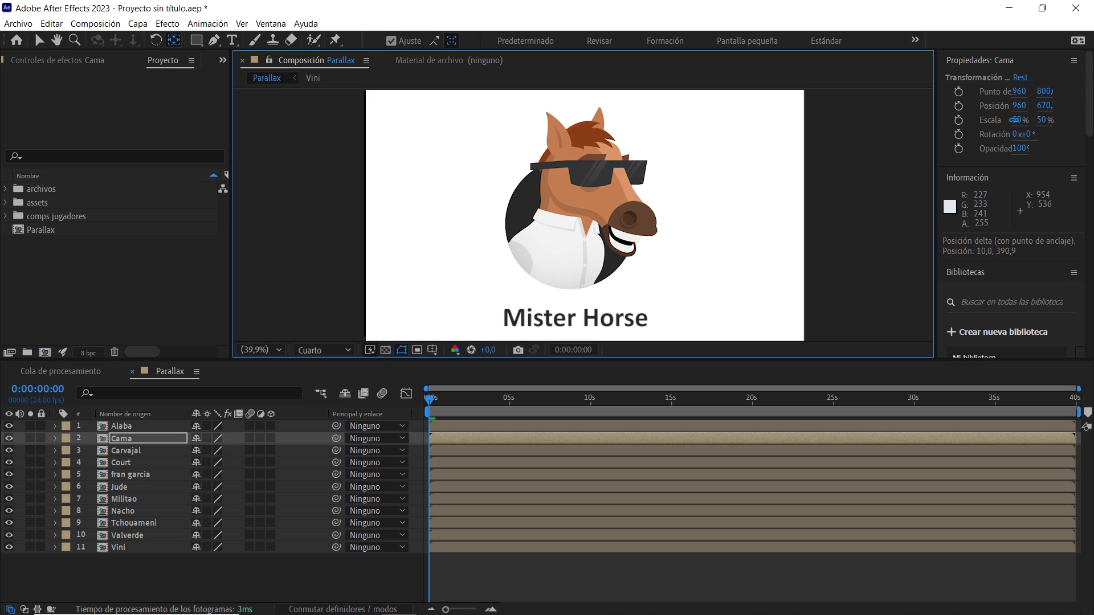
Step: Move all eleven layers' anchor points to bottom centre with the Anchor Point Mover script
left_click_drag(171, 593, 168, 410)
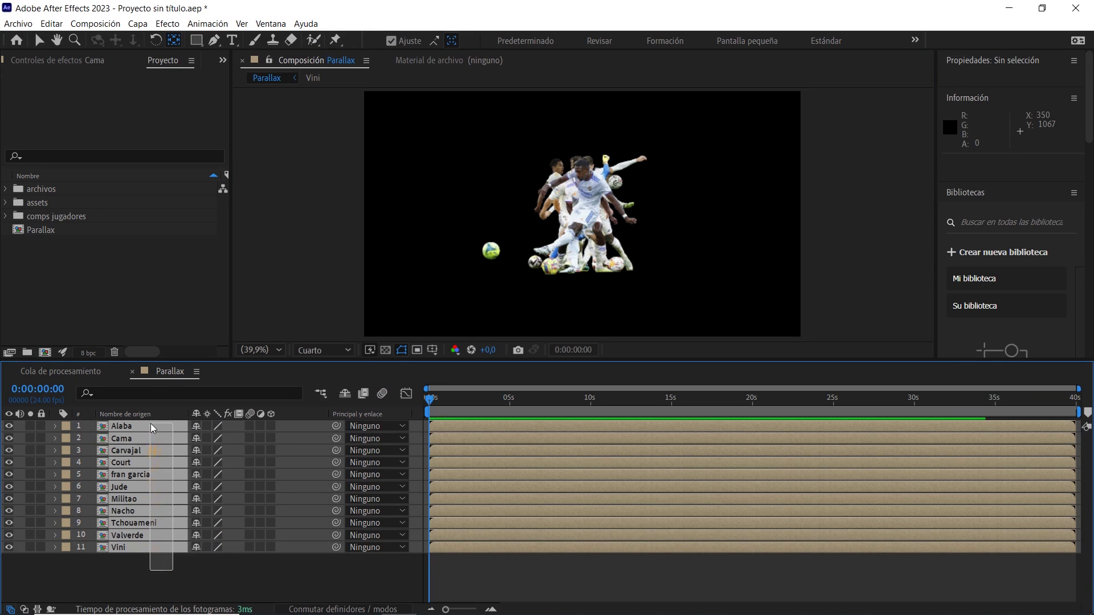
left_click(273, 24)
left_click(336, 89)
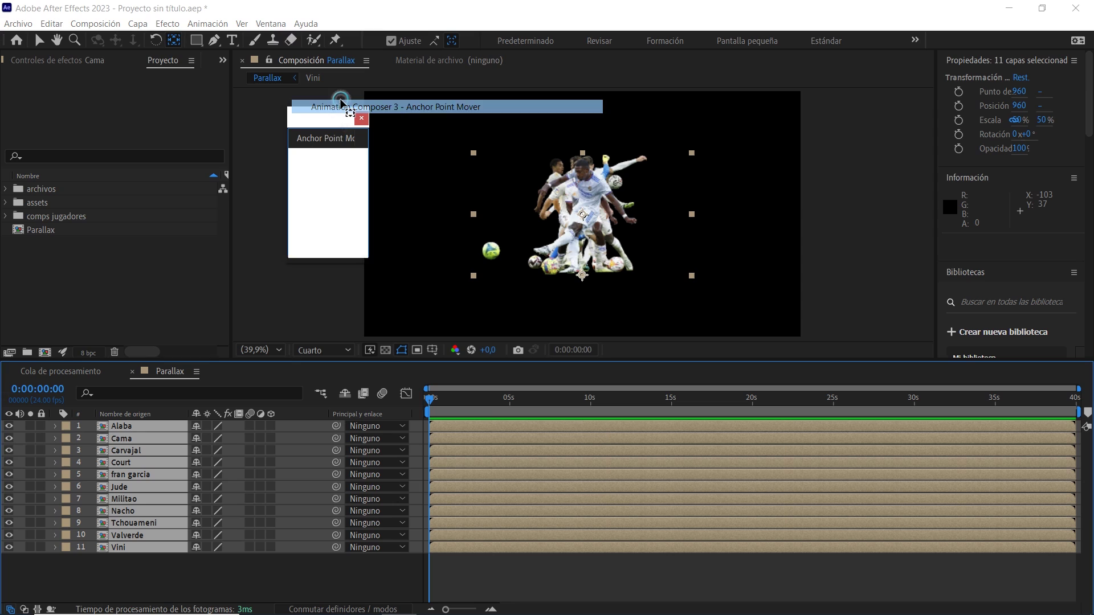
left_click(322, 208)
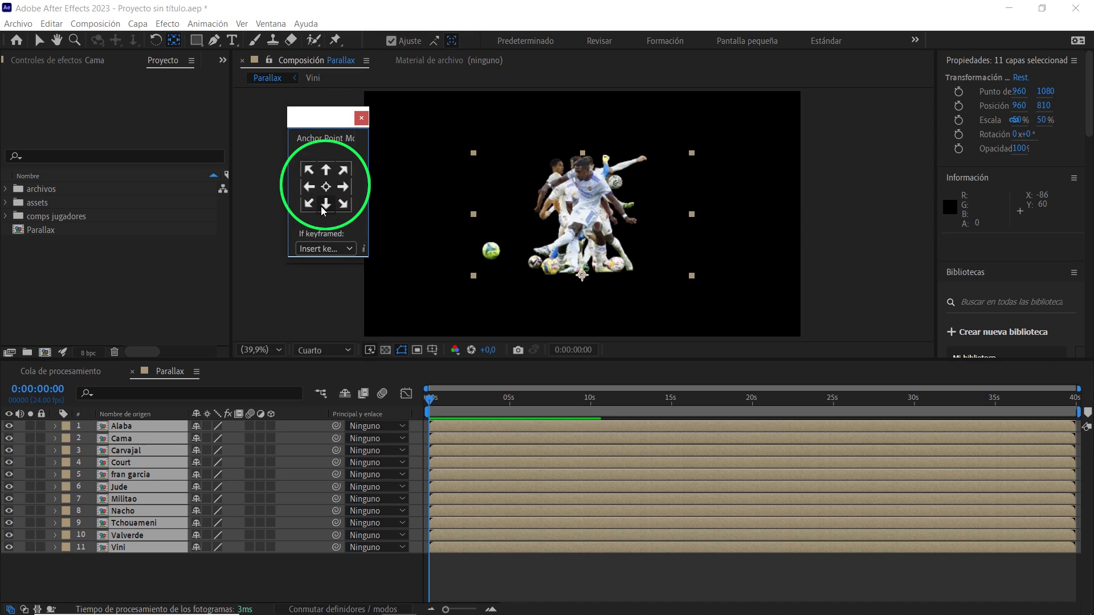
left_click(362, 118)
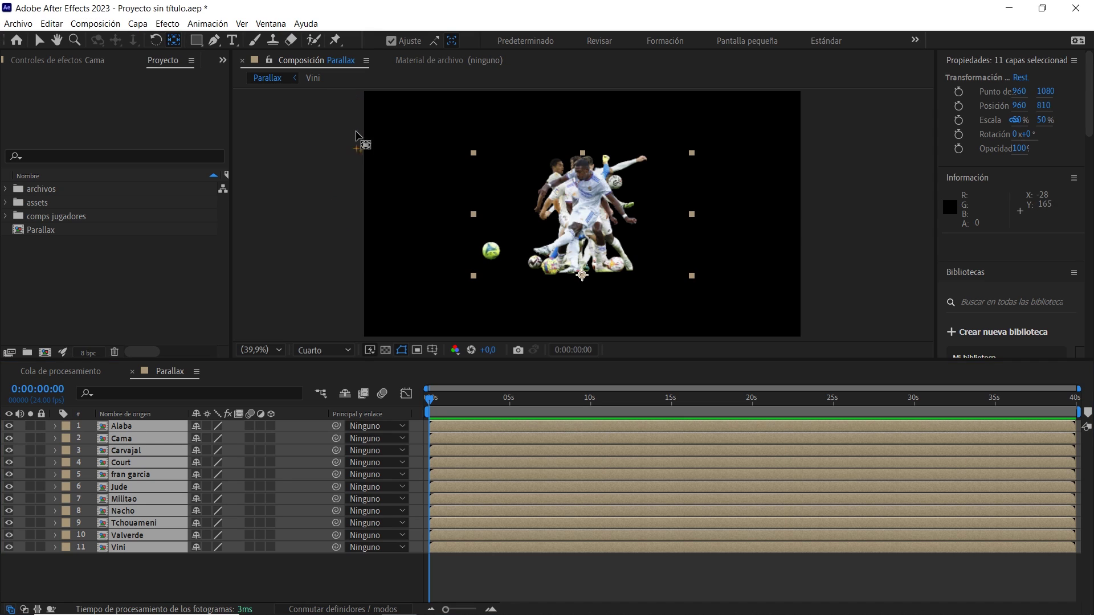
Step: Make all player layers 3D and switch the viewer to a 2-view layout
left_click(271, 426)
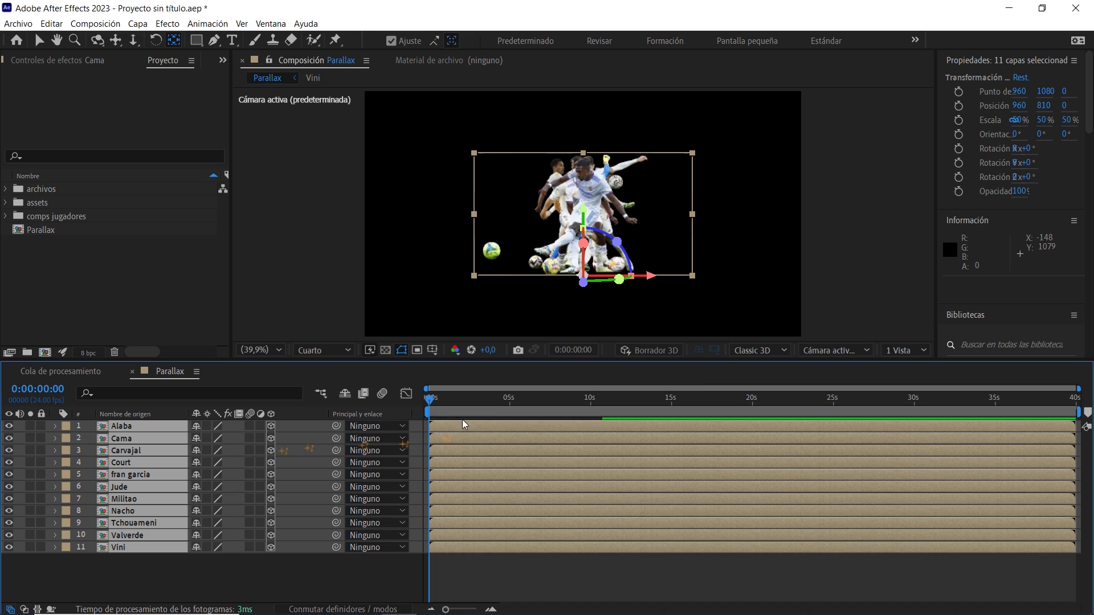
left_click(905, 350)
left_click(909, 378)
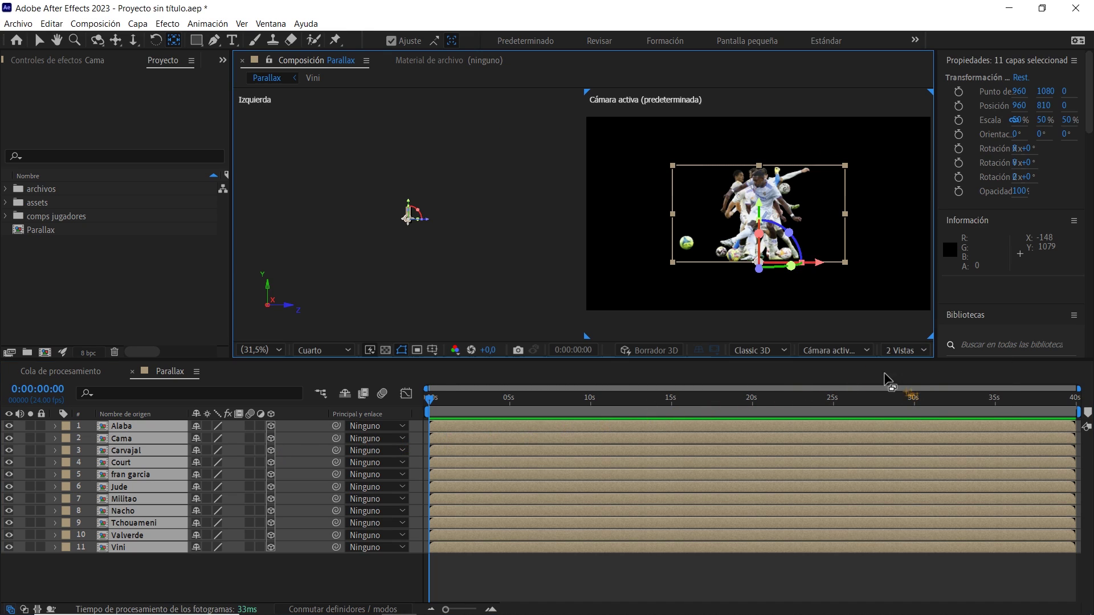
Step: Set the left view to Top, frame the layers in it, and select all 11 players
left_click(39, 40)
left_click(397, 270)
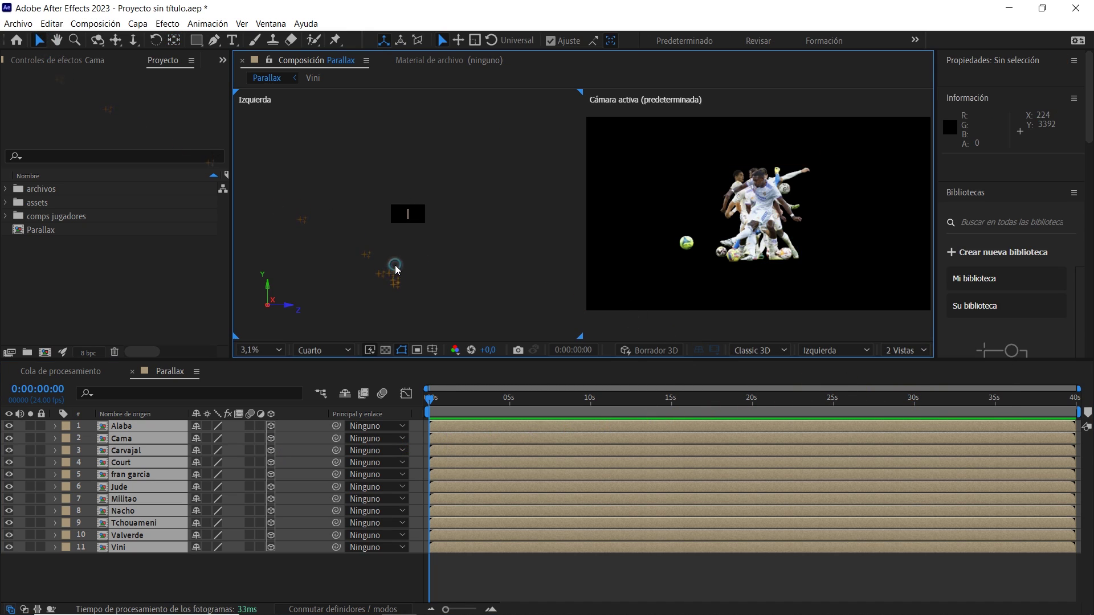
left_click(838, 350)
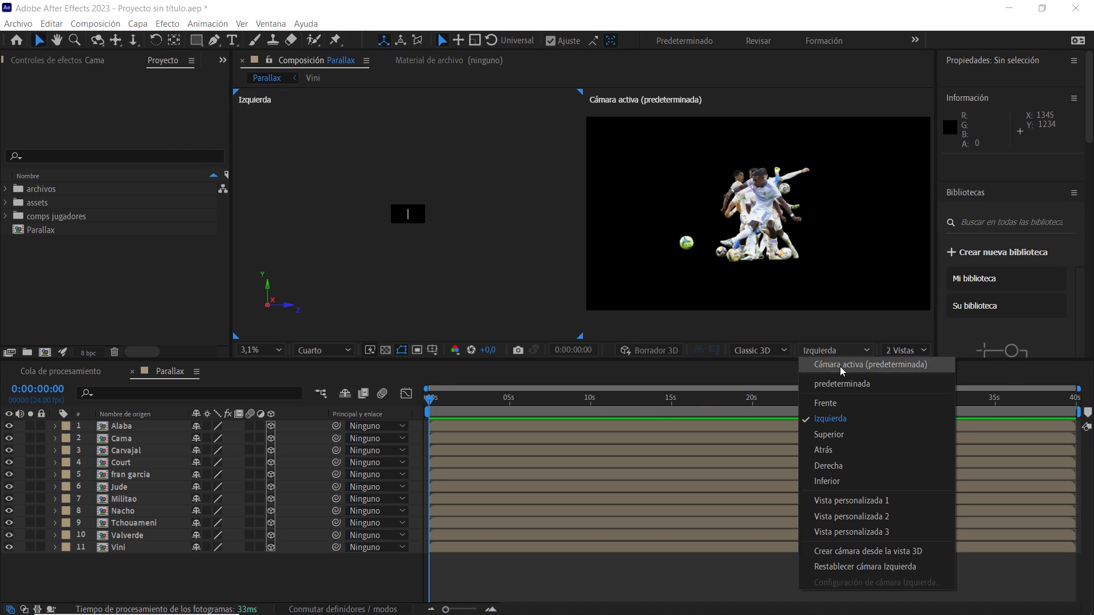
left_click(830, 435)
key("period")
left_click_drag(474, 196, 473, 291)
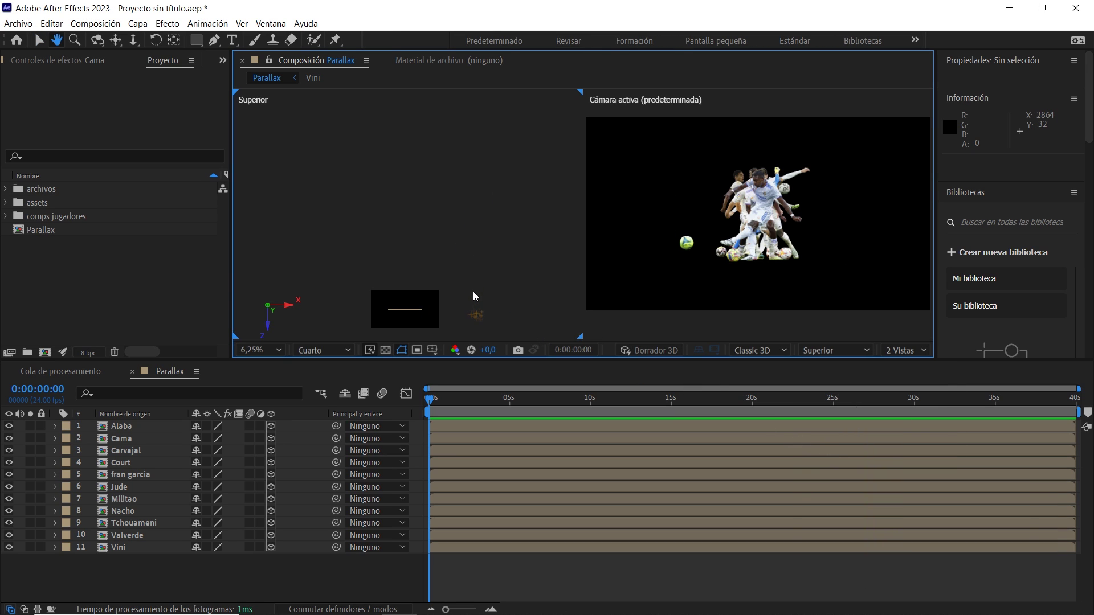
key("comma")
left_click_drag(466, 234, 464, 286)
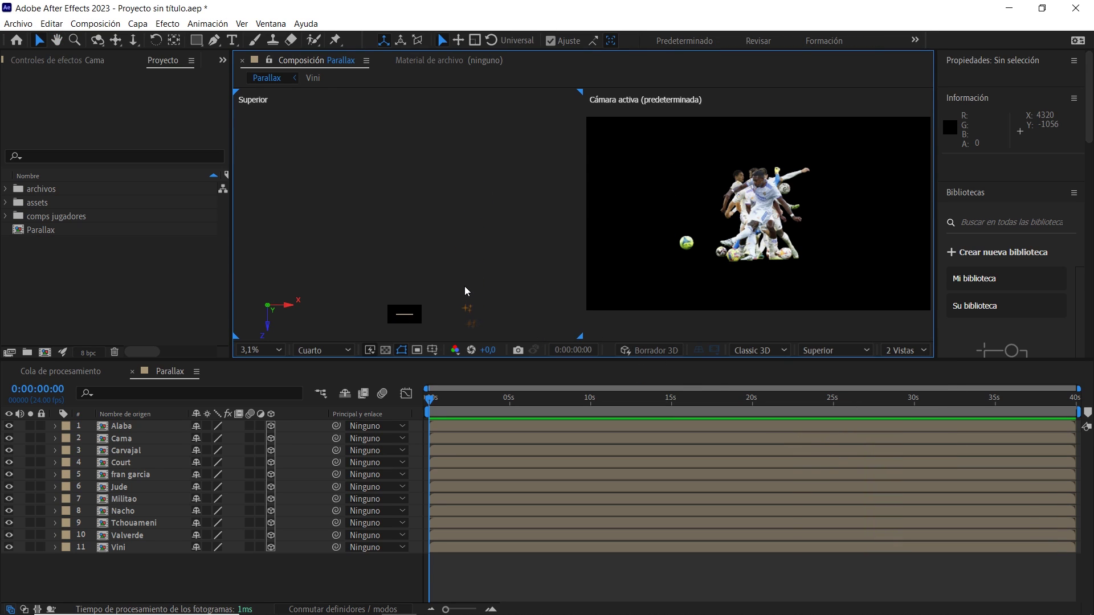
left_click_drag(153, 565, 153, 424)
Step: Set Z positions: Carvajal 5000, Court 7500, fran garcia 10000, Jude 12500, Militao 15000
key("p")
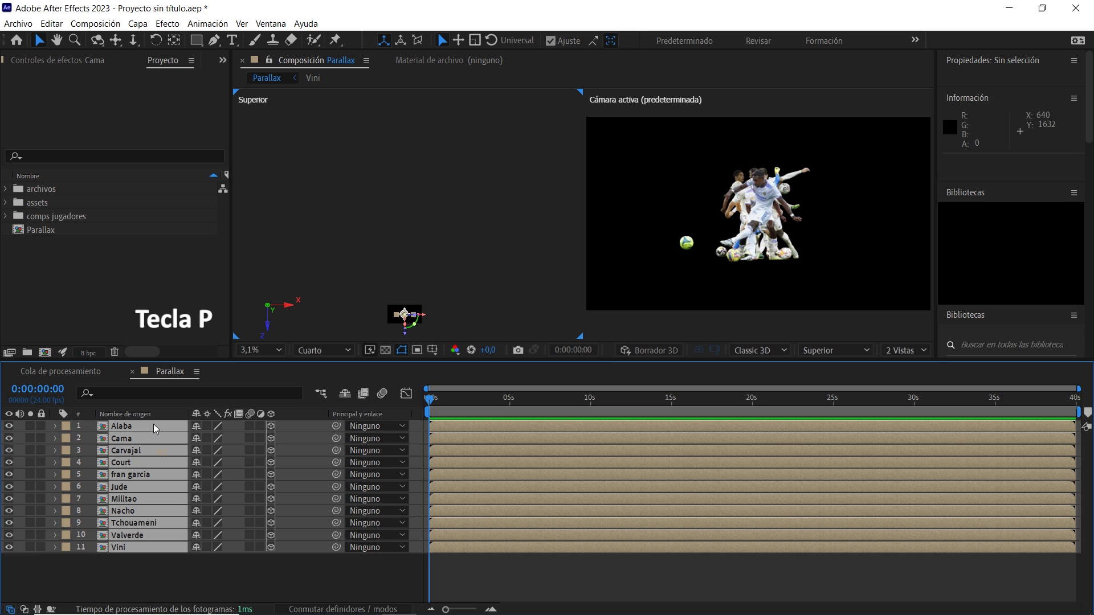
left_click(249, 467)
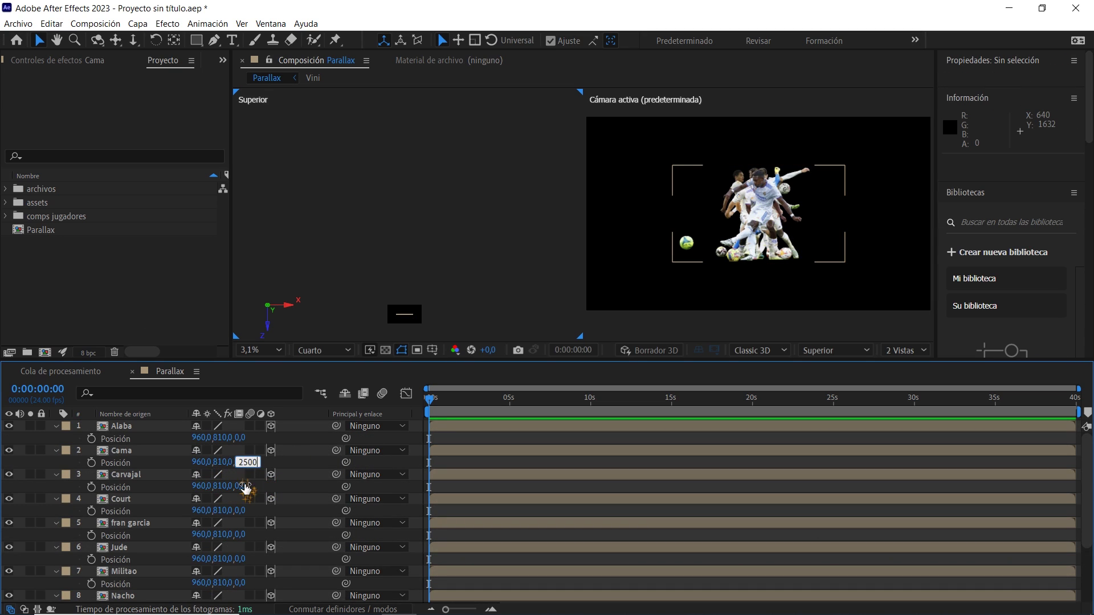
left_click(245, 487)
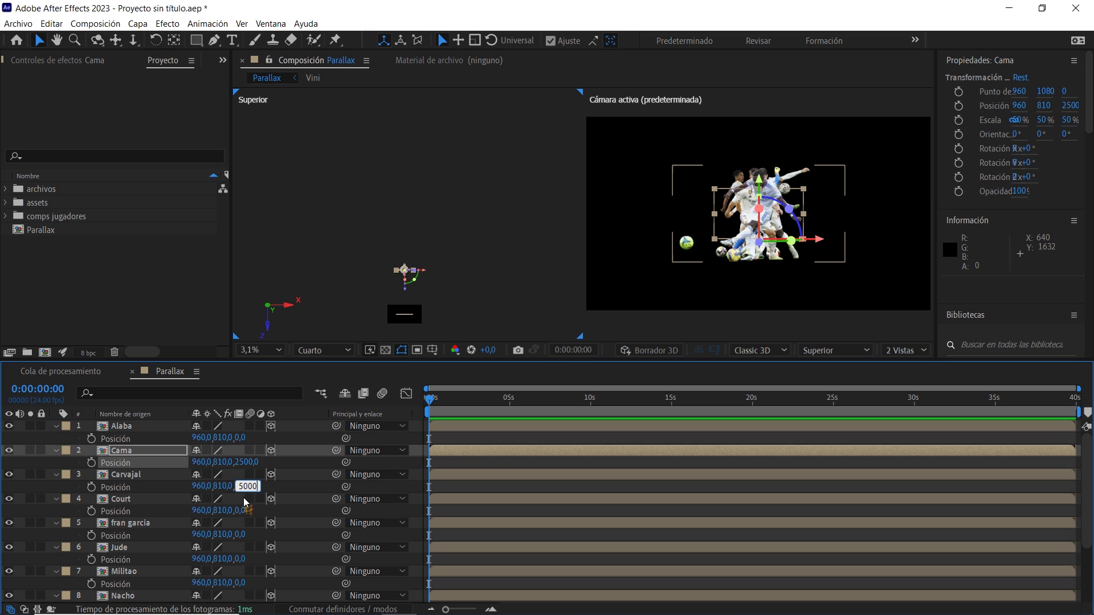
left_click(242, 511)
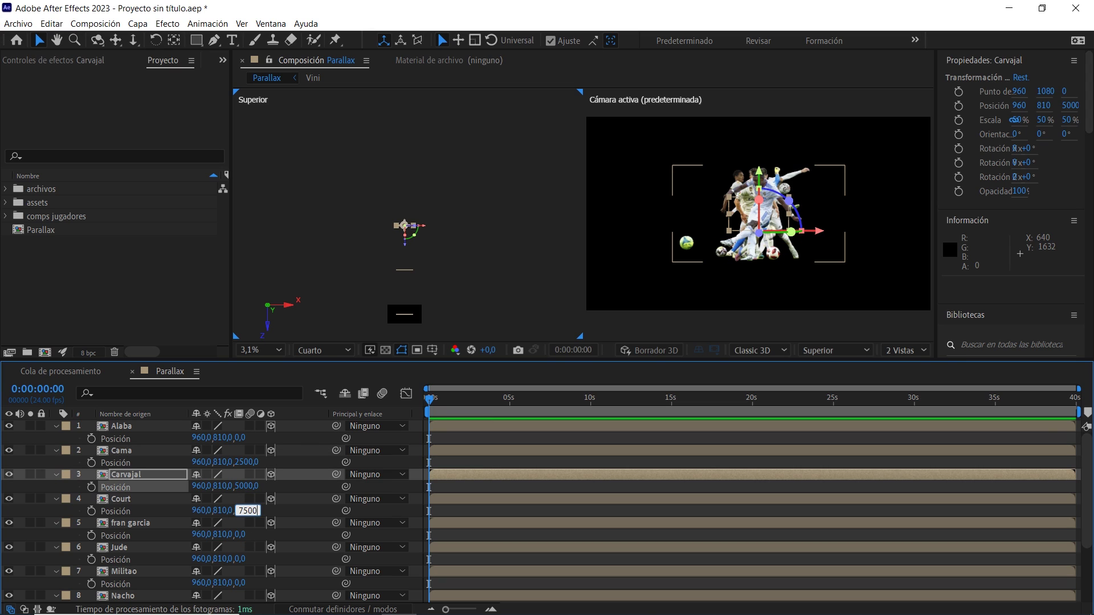
left_click(240, 535)
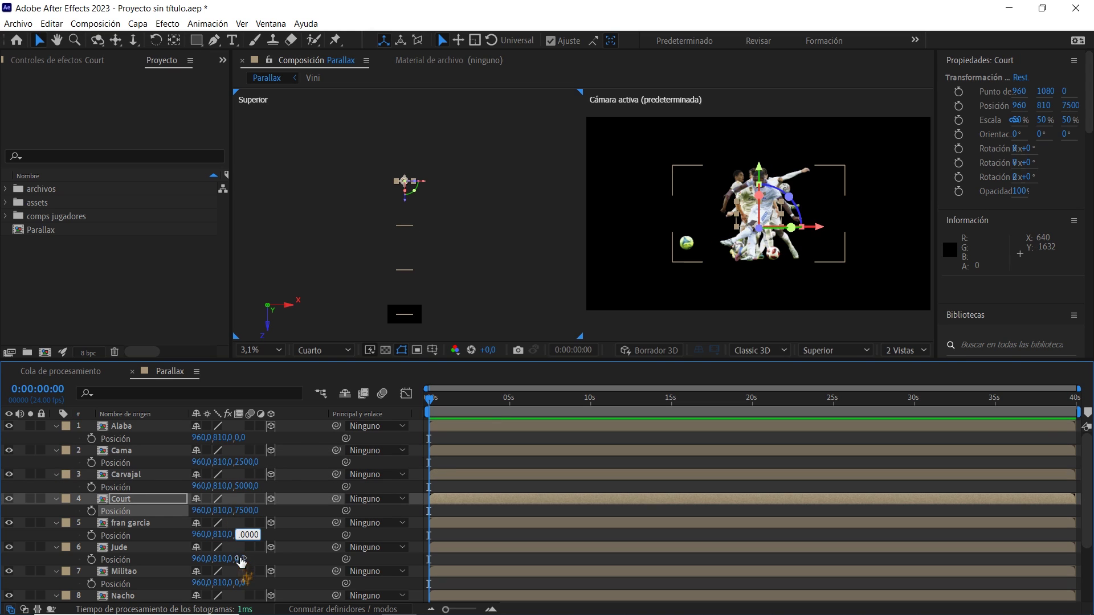
left_click(240, 559)
left_click(239, 582)
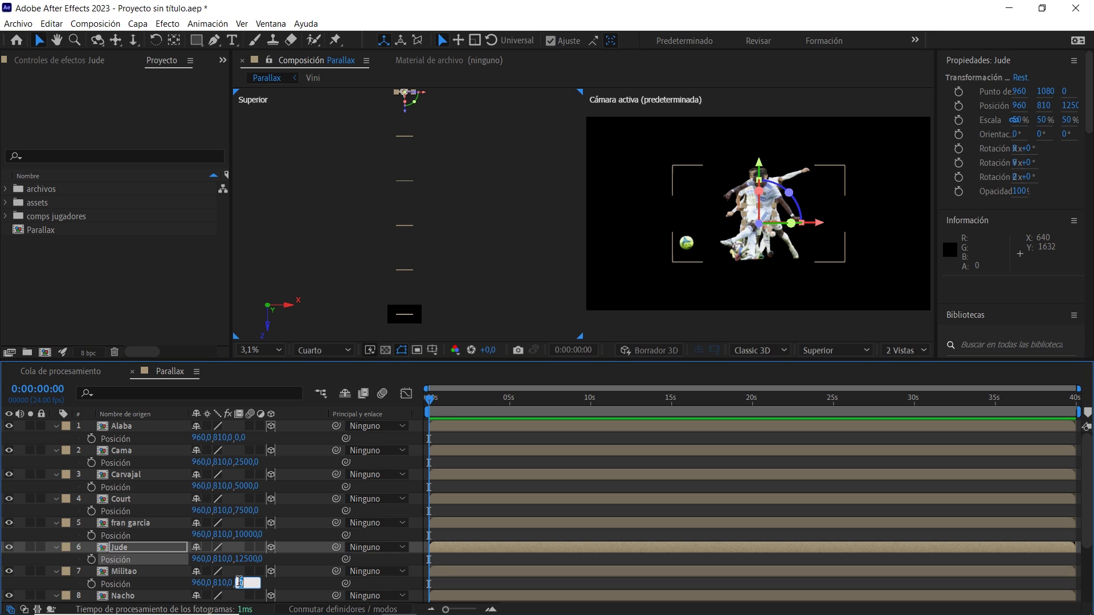
left_click(415, 232)
Step: Set Z positions: Nacho 17500, Tchouameni 20000, Valverde 22500, Vini 25000
scroll(415, 232, "down", 1)
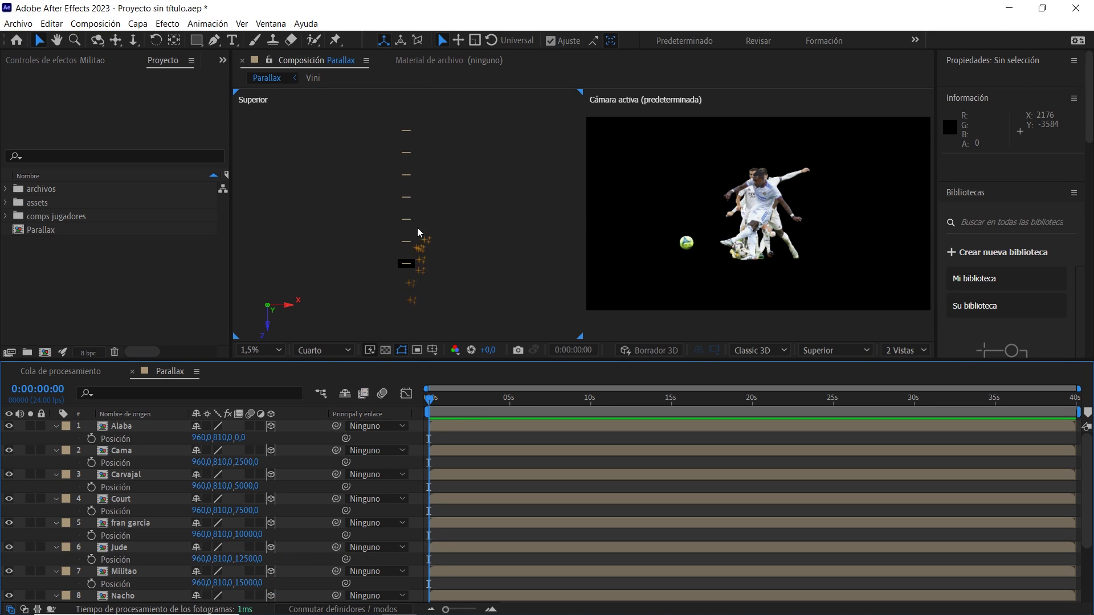
scroll(315, 494, "down", 3)
left_click(242, 523)
type("17500")
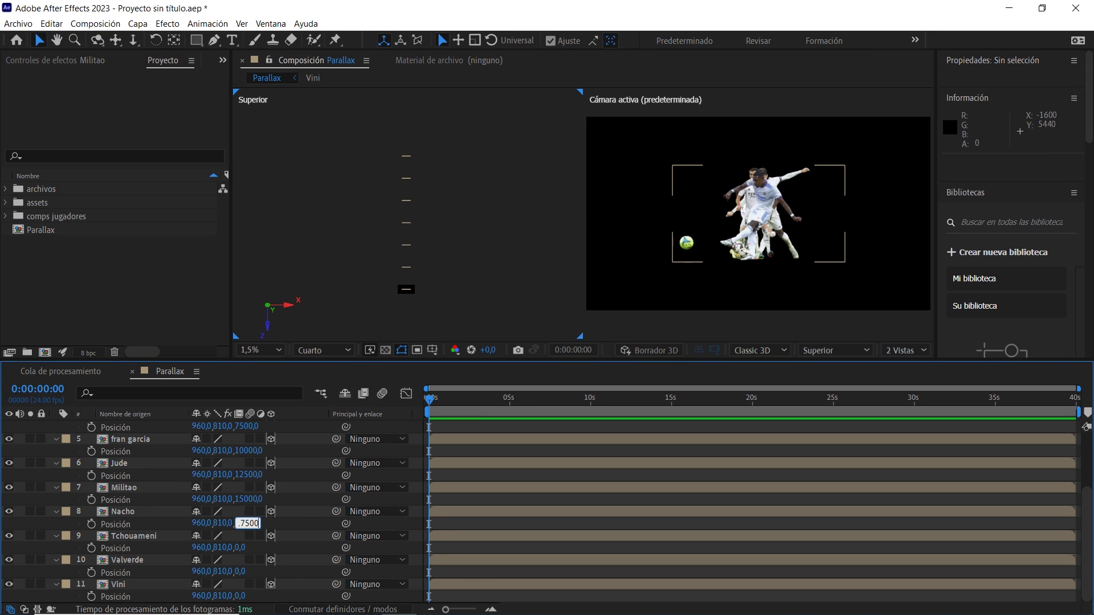
left_click(241, 548)
type("20000")
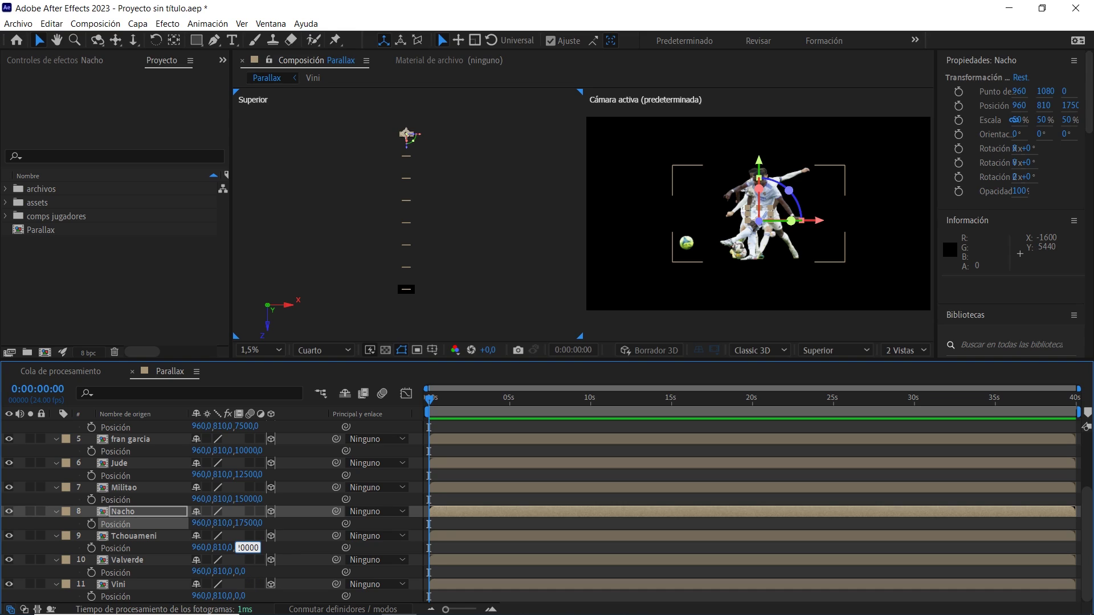
left_click(242, 571)
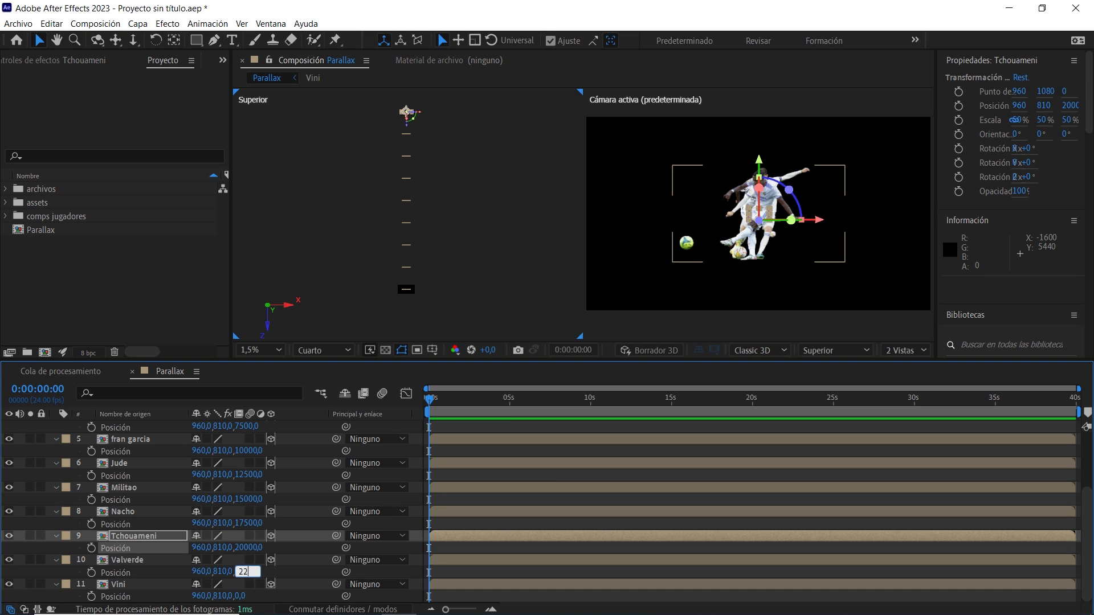
left_click(251, 596)
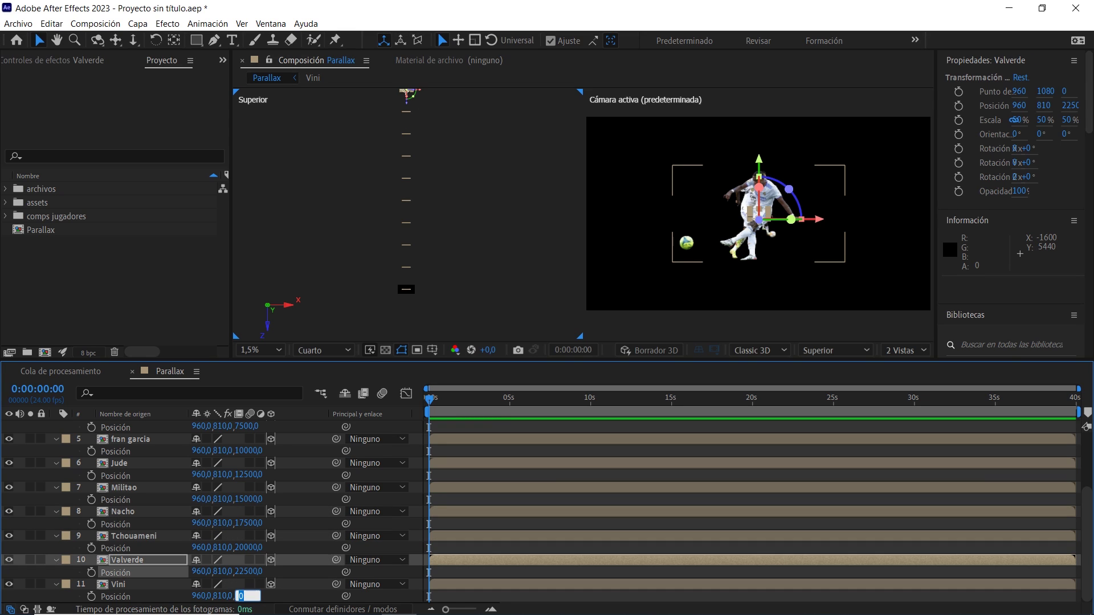
key("Return")
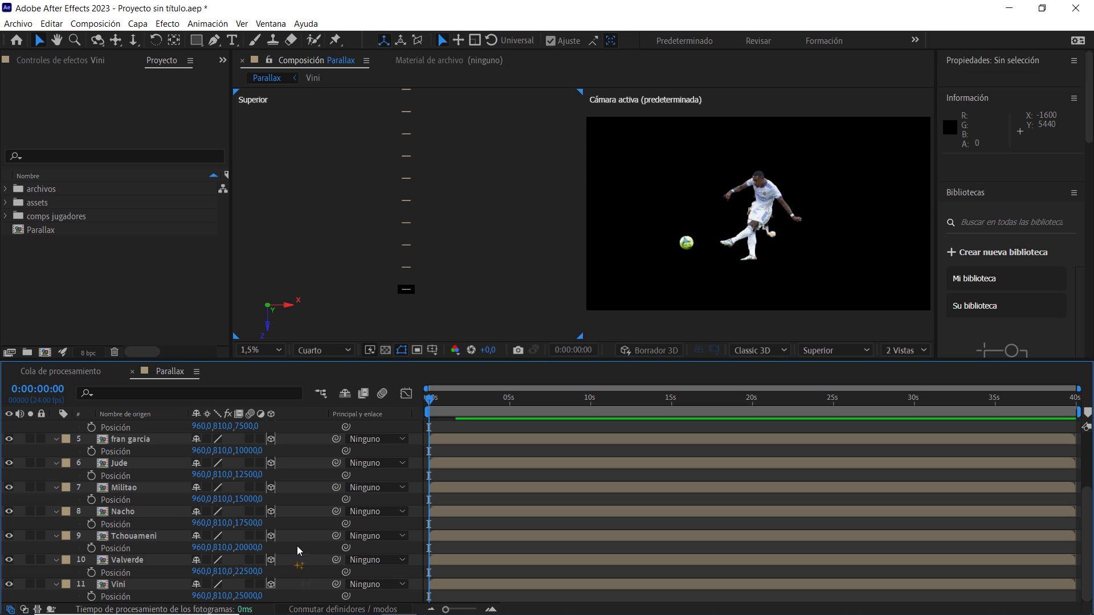
Step: Collapse every layer's Position row and select the Vini layer
key("ctrl+a")
key("p")
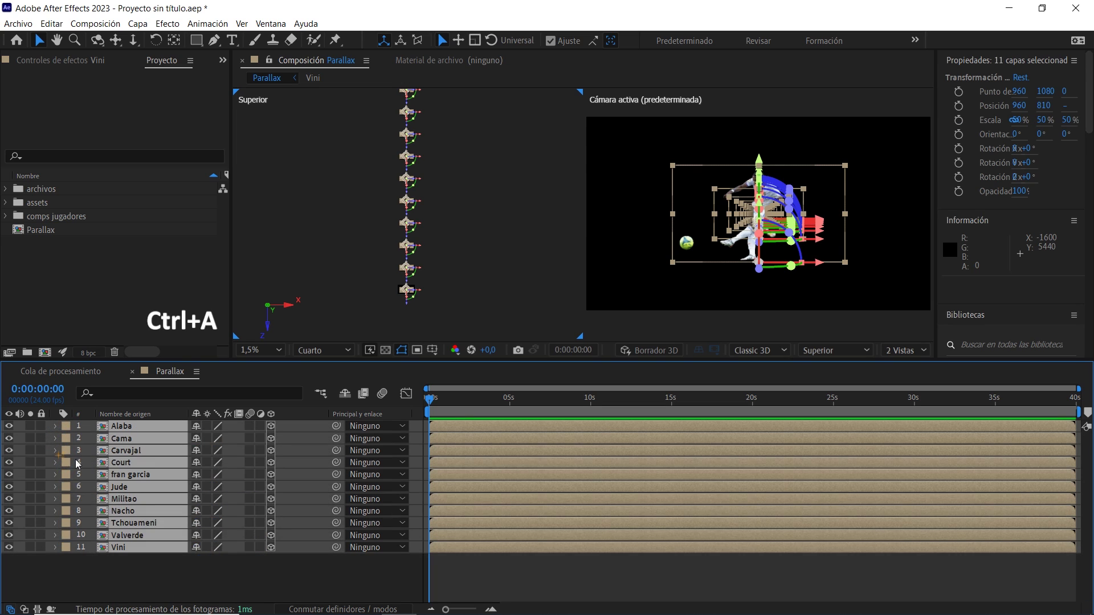
left_click(151, 576)
left_click_drag(436, 207, 437, 233)
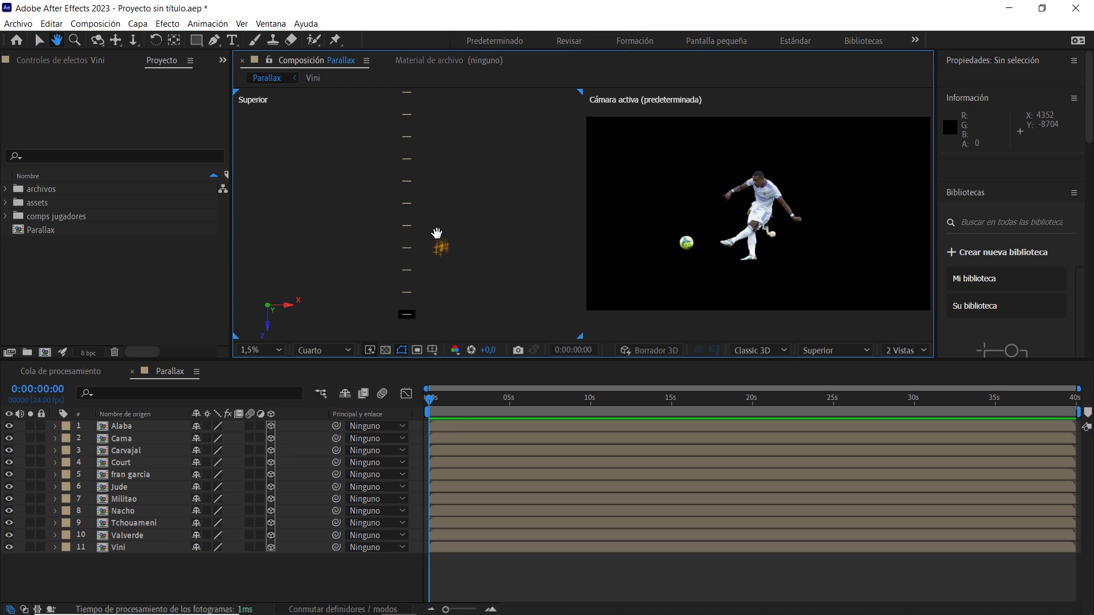
key("v")
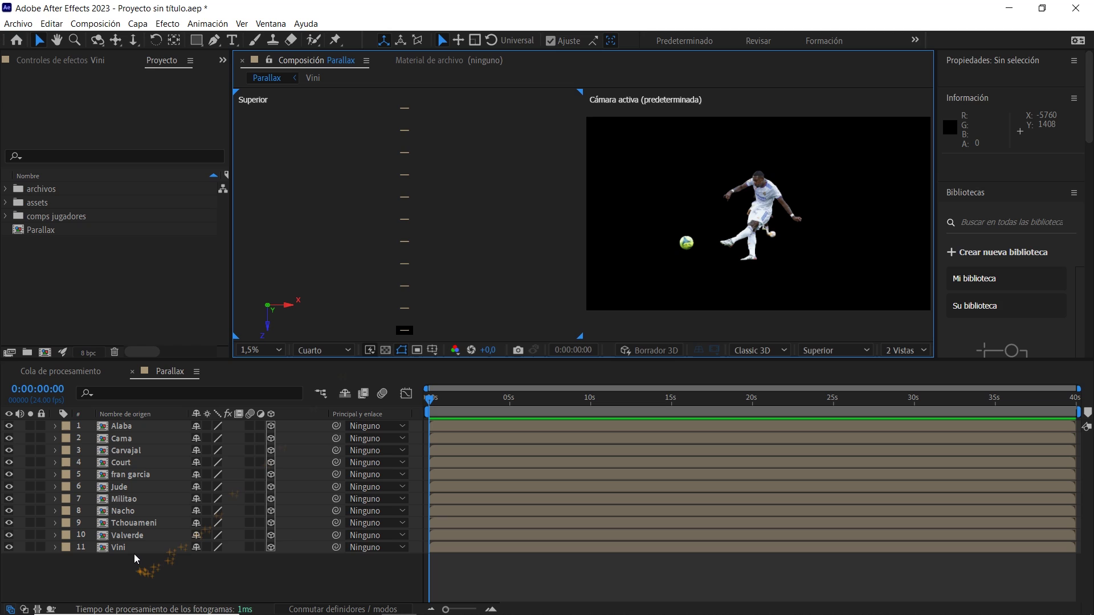
left_click(131, 548)
Step: Duplicate the Vini layer and set the copy's Z position to 27500
key("ctrl+d")
left_click(131, 560)
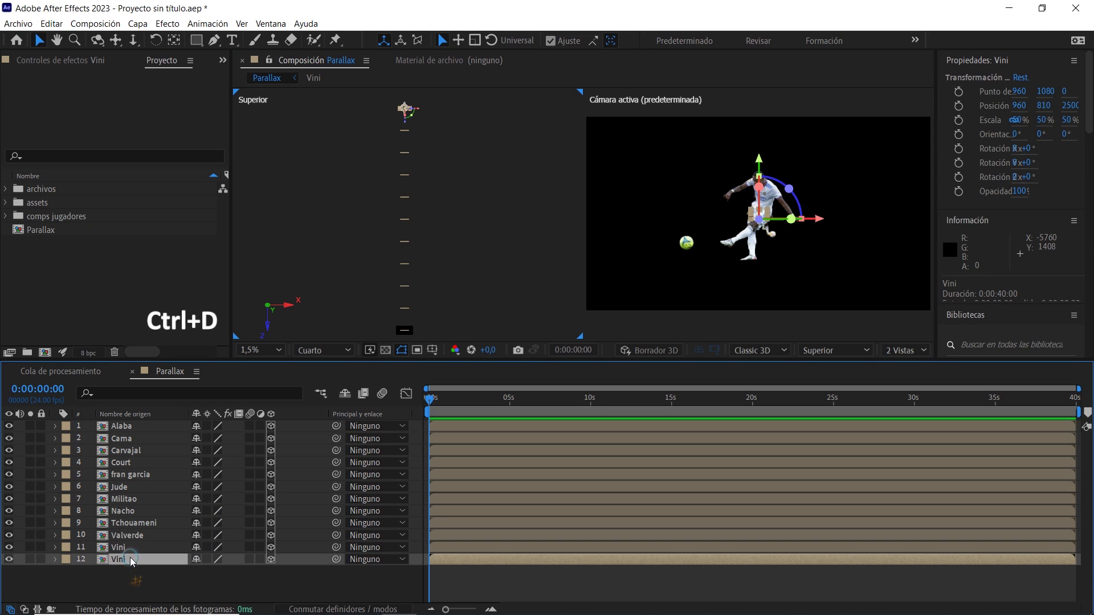
key("p")
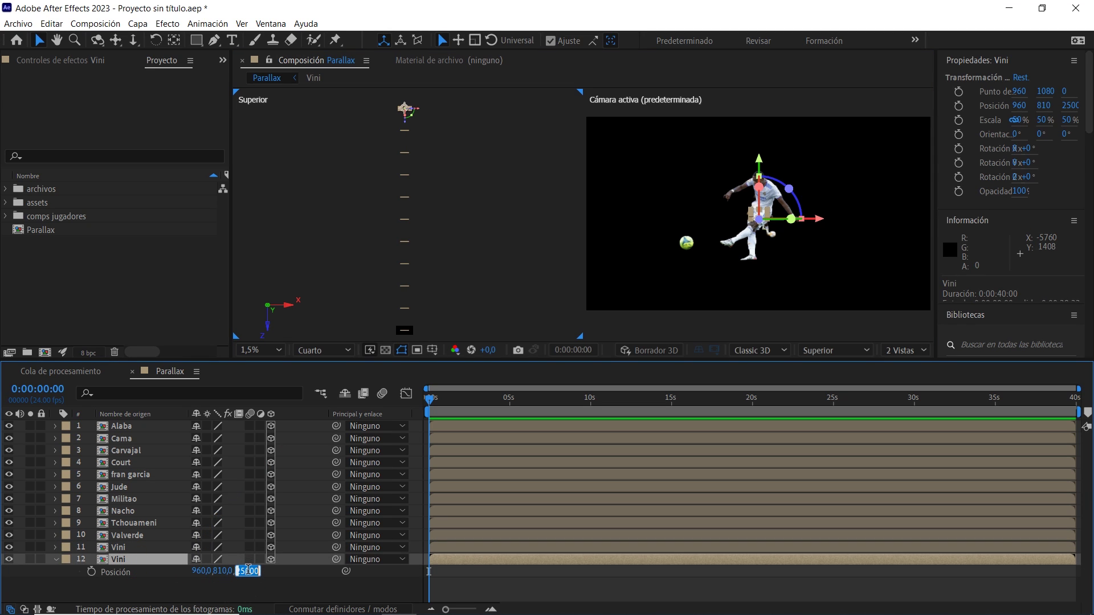
left_click(294, 589)
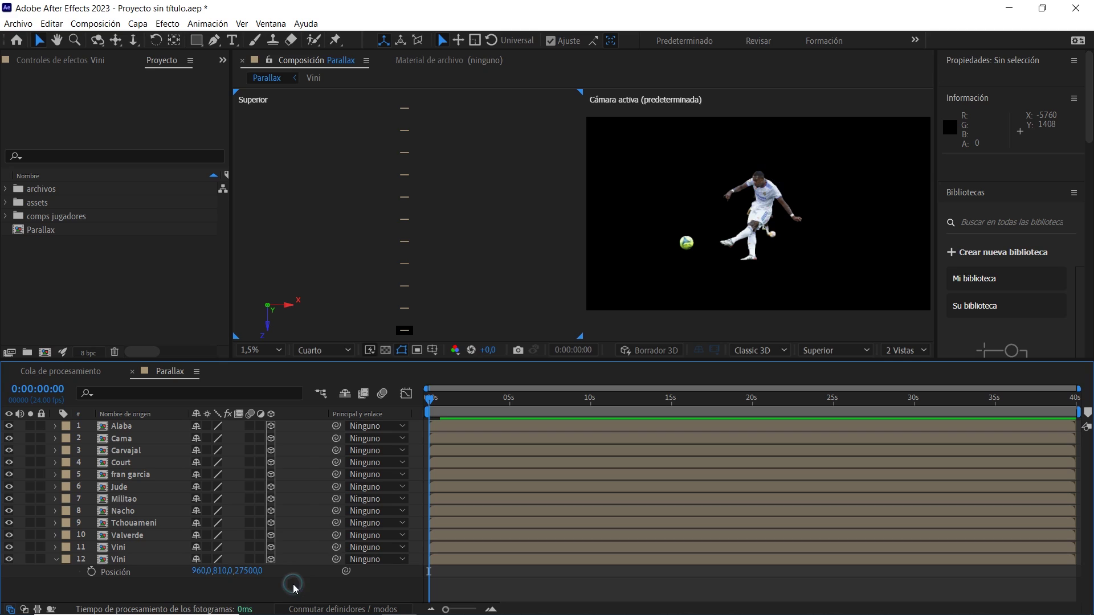
left_click(123, 562)
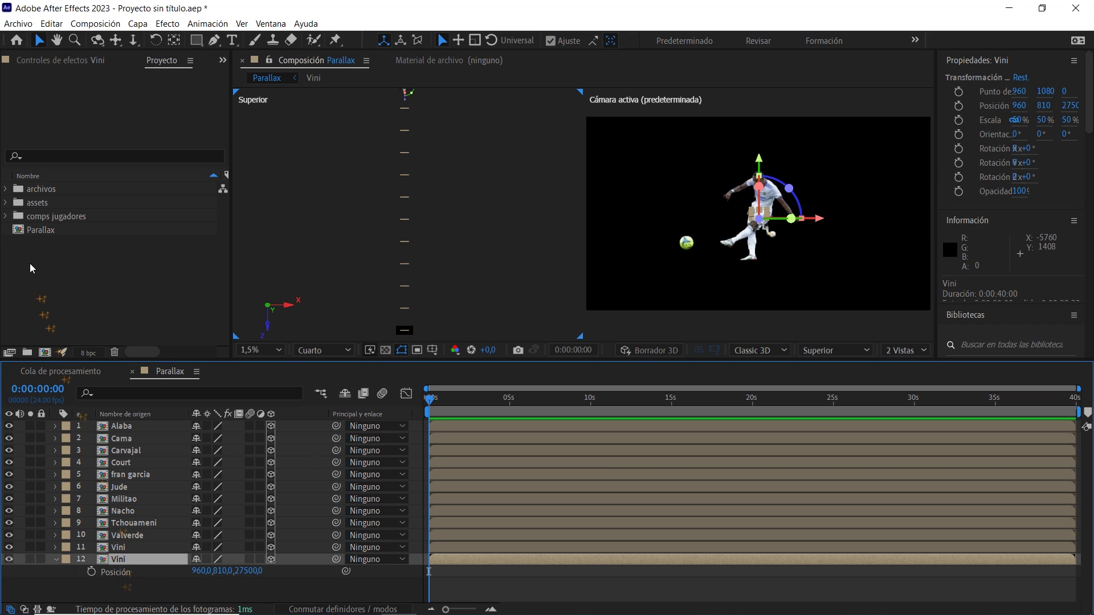
Step: Duplicate the Vini comp as escudo and make it layer 12's source
left_click(5, 216)
scroll(86, 256, "down", 3)
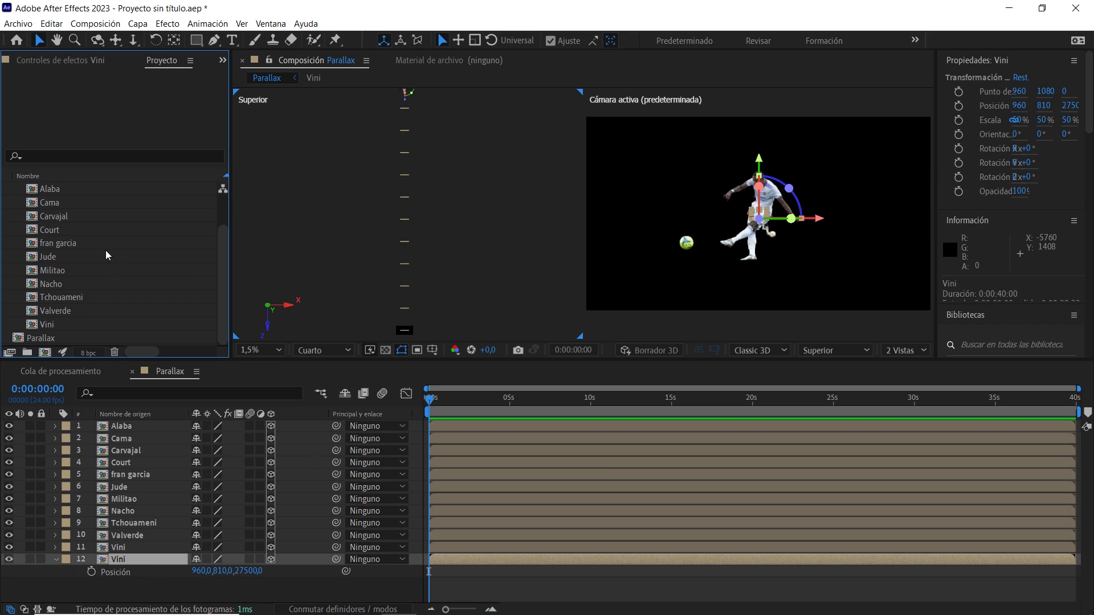
left_click(56, 326)
key("ctrl+d")
key("Return")
type("escudo")
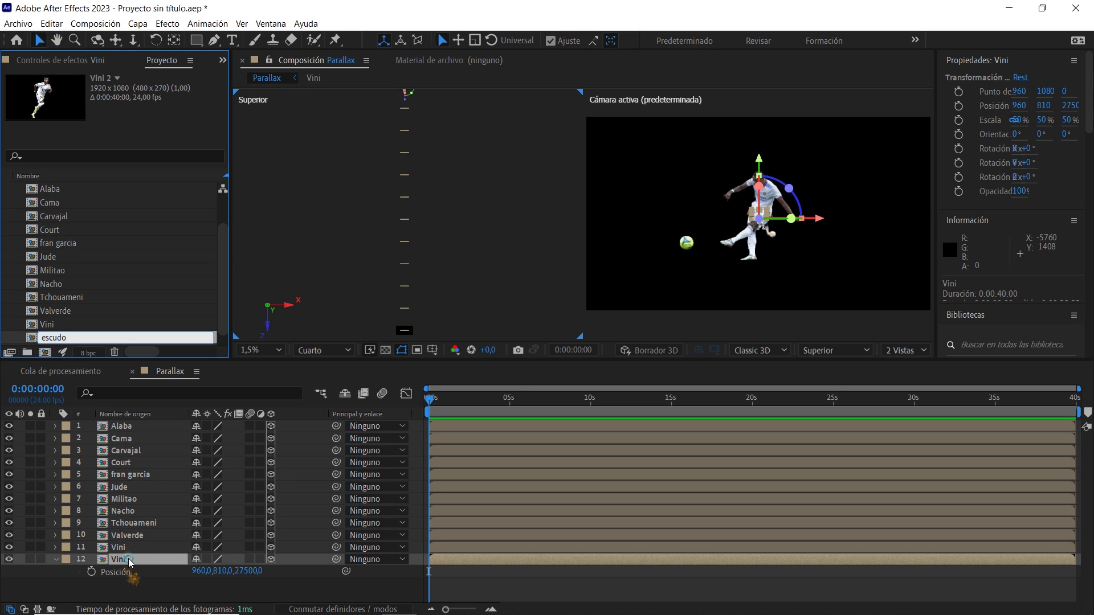
key("Return")
left_click_drag(65, 283, 138, 561)
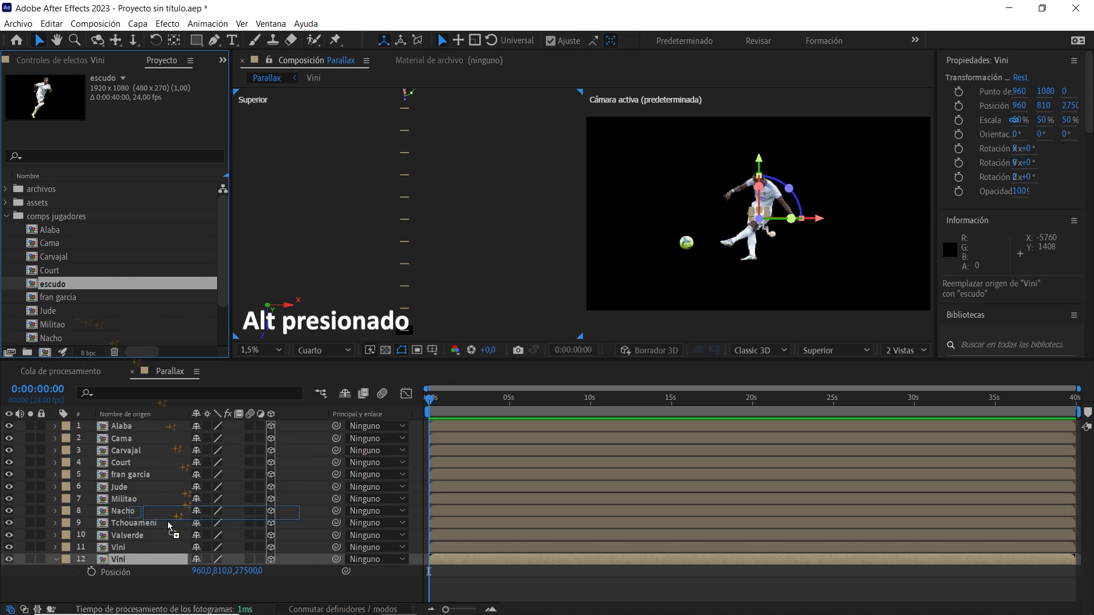
Step: Inside the escudo comp, replace Vini.psd with escudo.png from assets, then return to Parallax
double_click(137, 559)
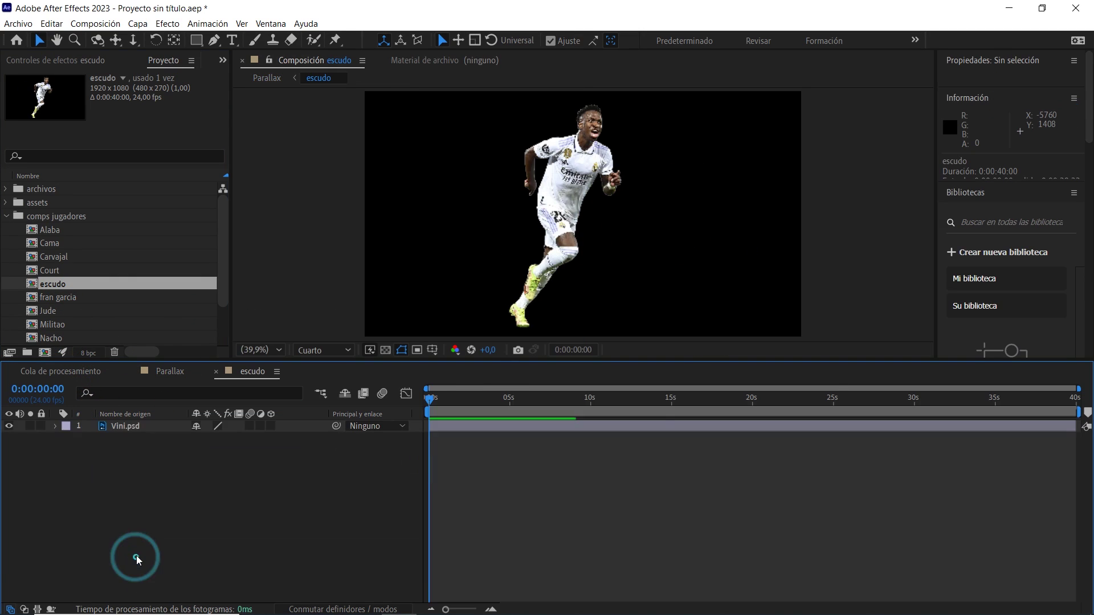
left_click(152, 428)
key("Delete")
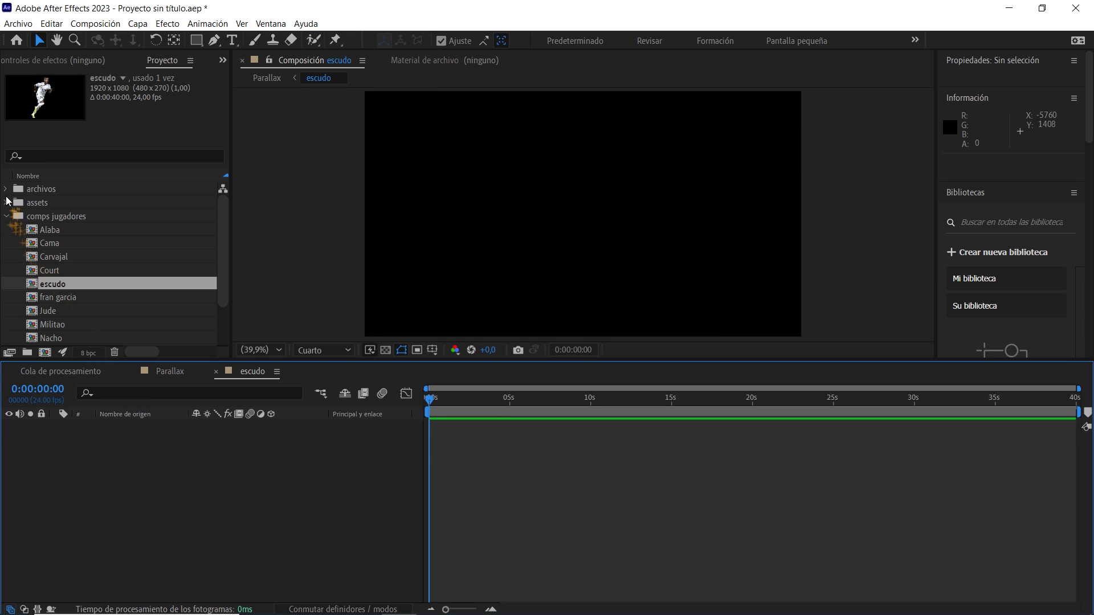
left_click(7, 202)
left_click_drag(56, 241, 183, 467)
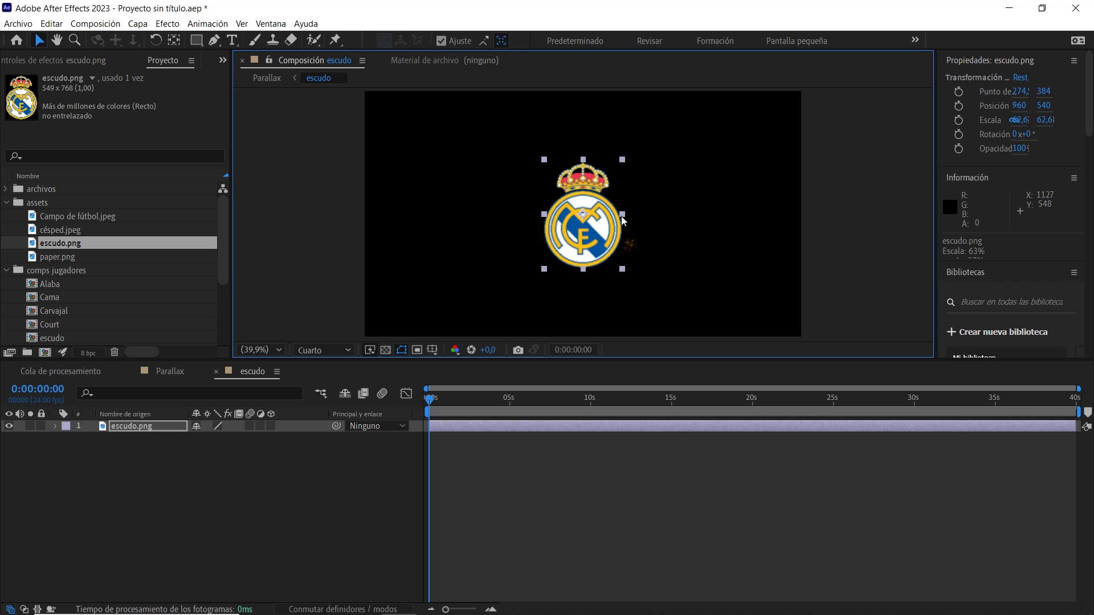
left_click(171, 371)
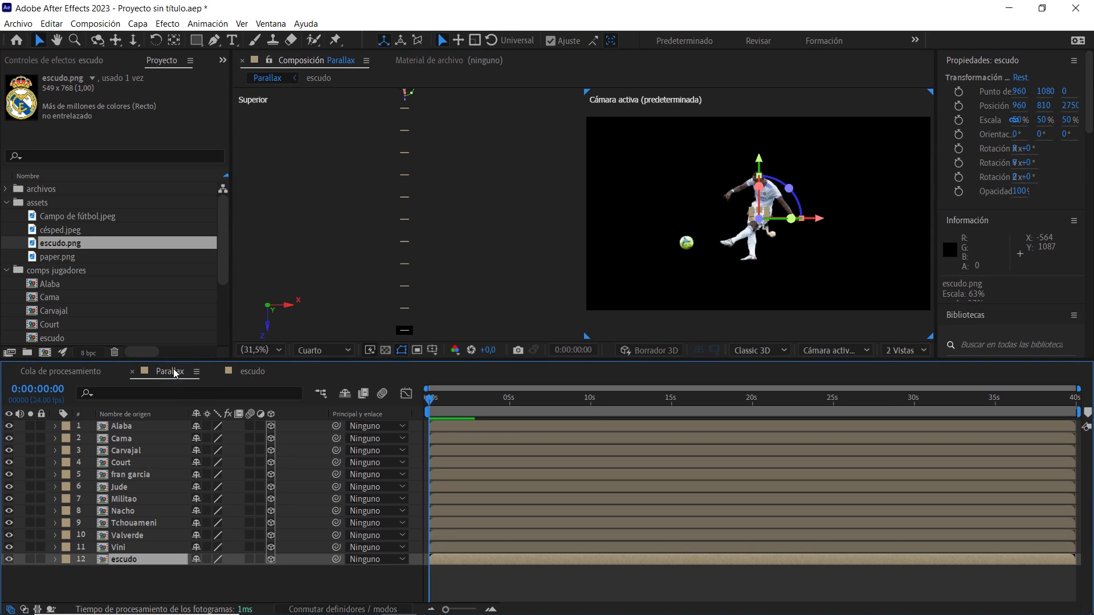
Step: Set the preview resolution to Completa and change escudo's label colour to Cian
left_click(320, 351)
left_click(326, 384)
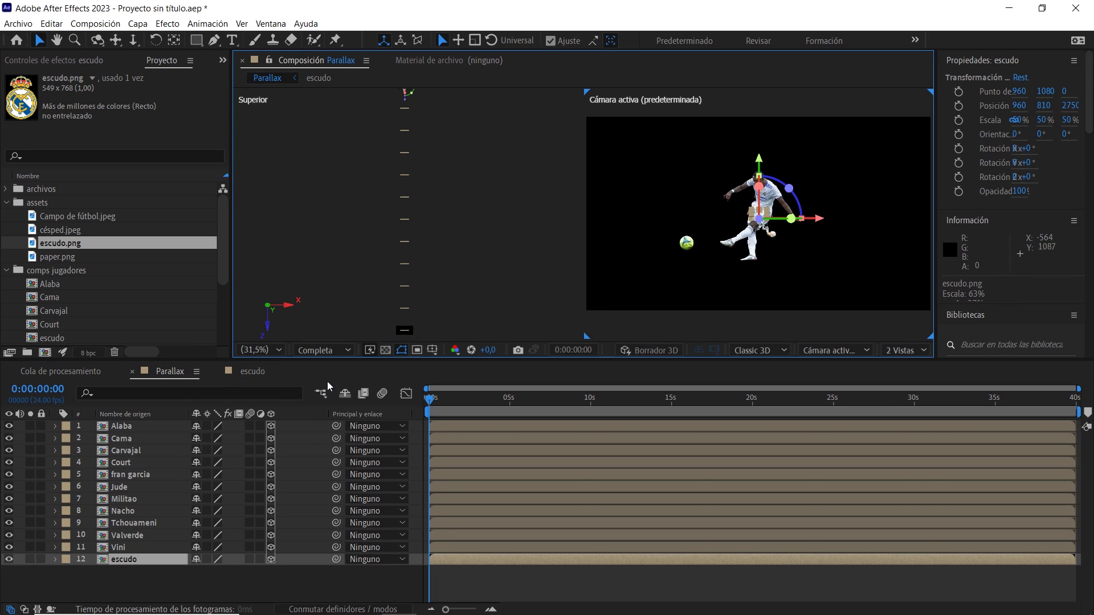
left_click(66, 559)
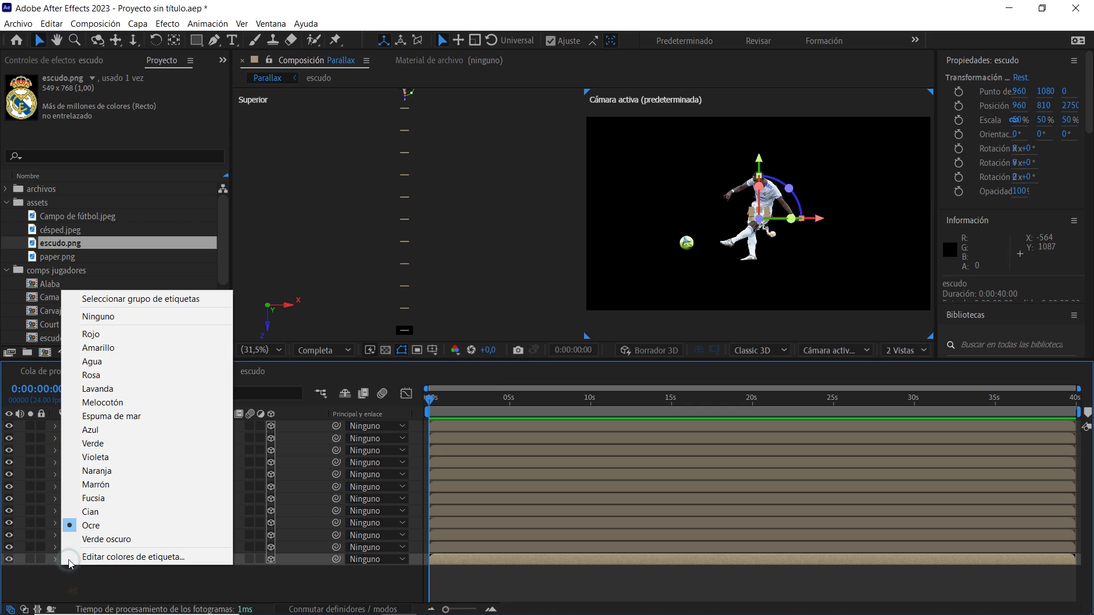
left_click(91, 512)
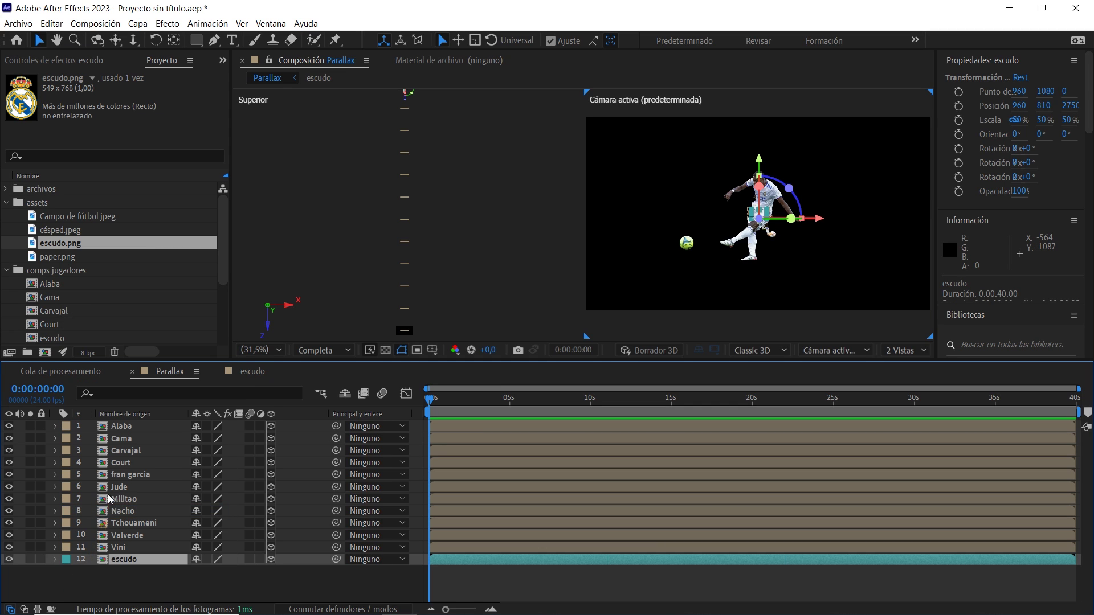
Step: Label Alaba, Carvajal, fran garcia, Militao, Tchouameni and Vini blue (Azul)
left_click(131, 432)
scroll(380, 253, "down", 2)
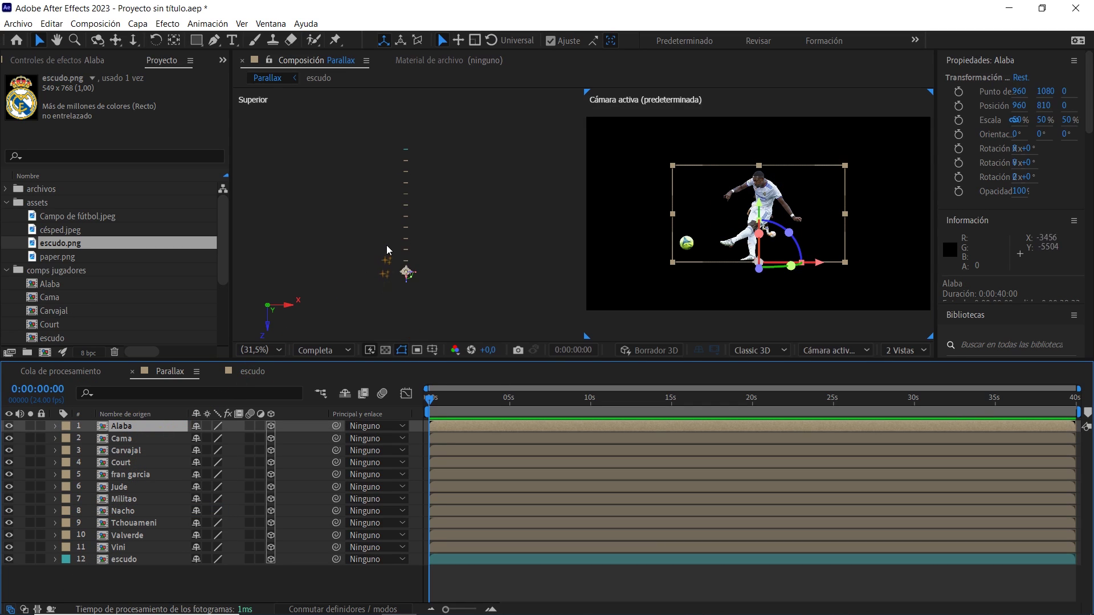
left_click(137, 450, "ctrl")
left_click(135, 475, "ctrl")
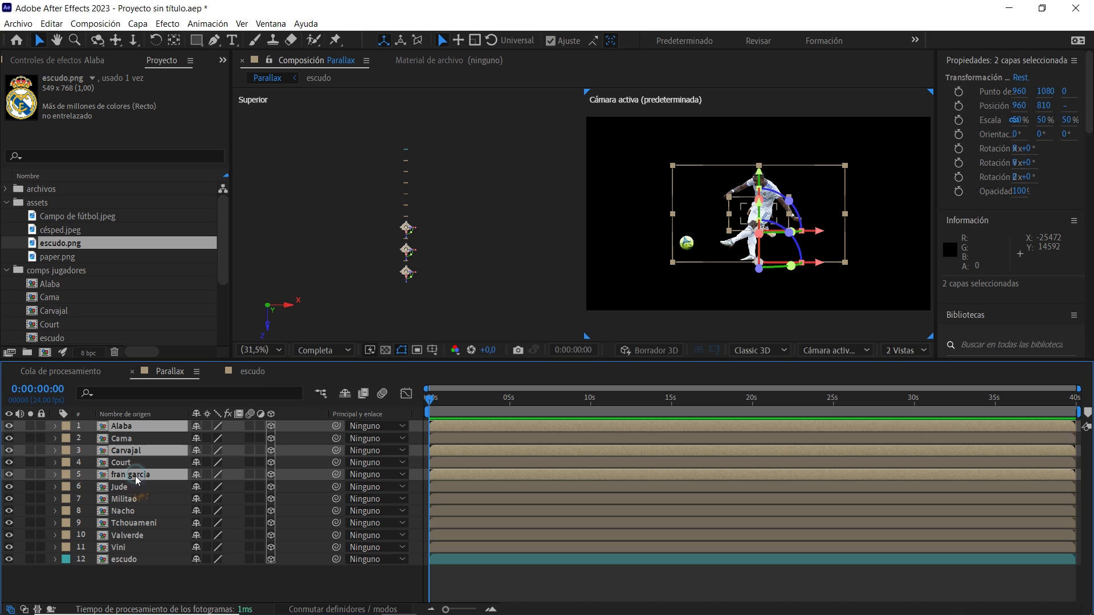
left_click(134, 500, "ctrl")
left_click(133, 523, "ctrl")
left_click(130, 547, "ctrl")
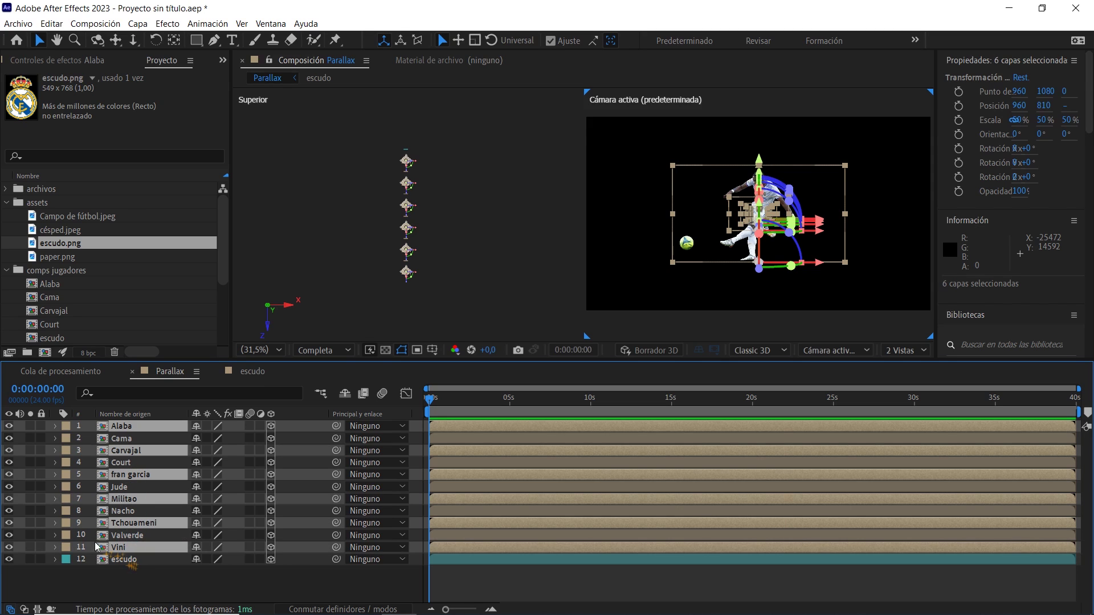
left_click(66, 547)
left_click(95, 418)
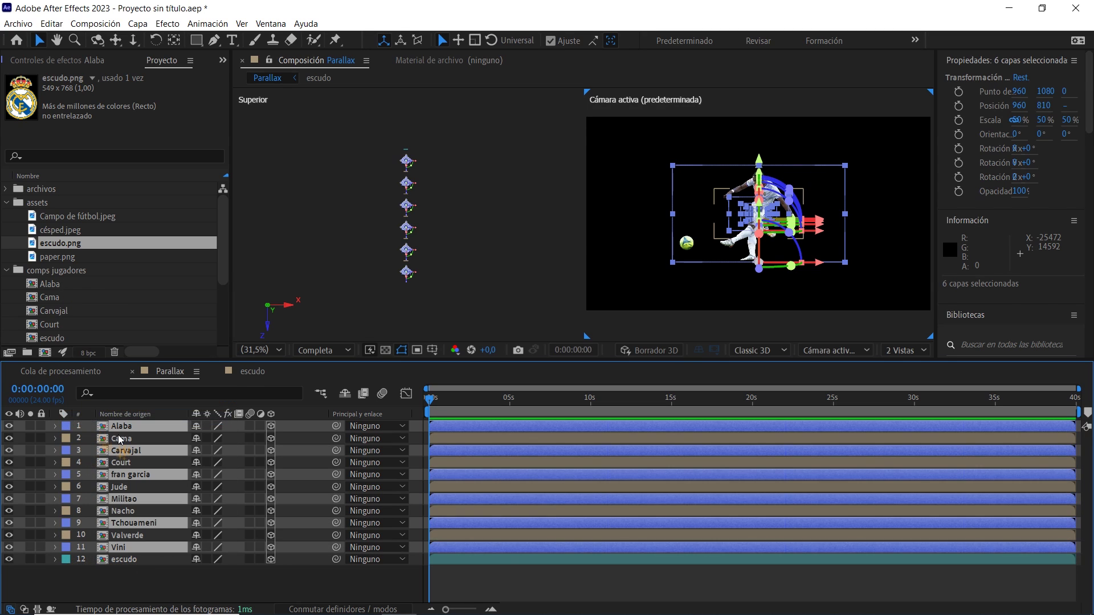
Step: Shift the six blue players' Position X to 1160
key("p")
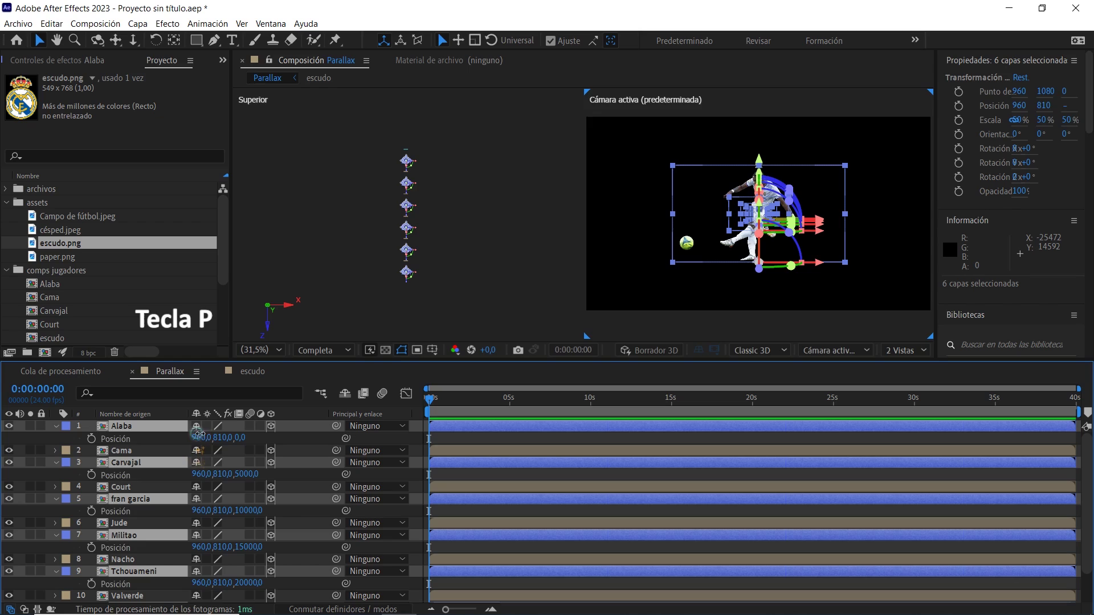
left_click_drag(200, 438, 331, 427)
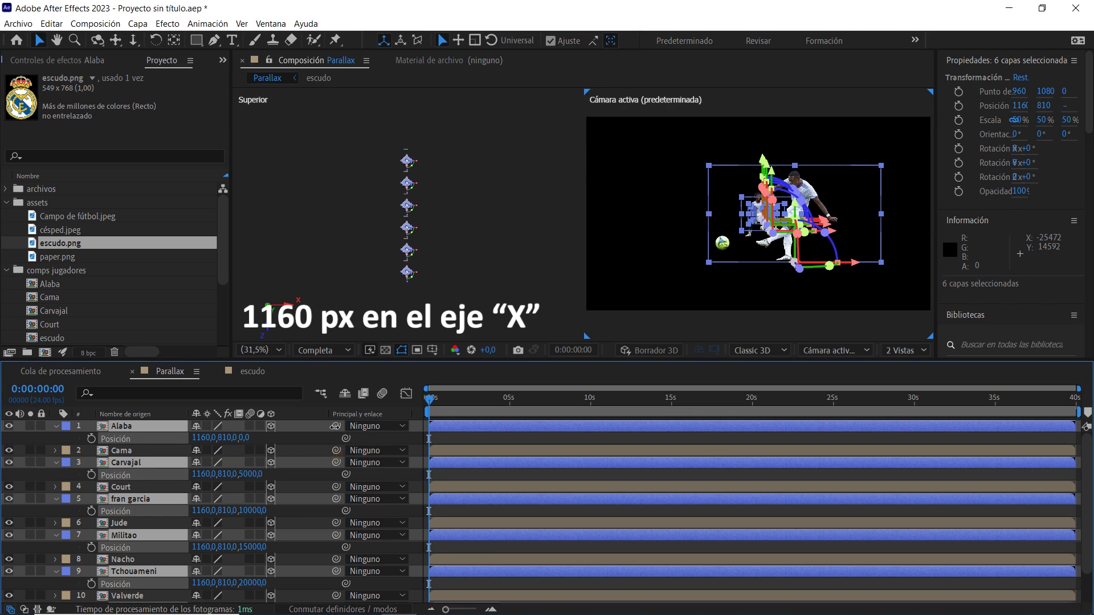
left_click_drag(335, 427, 334, 427)
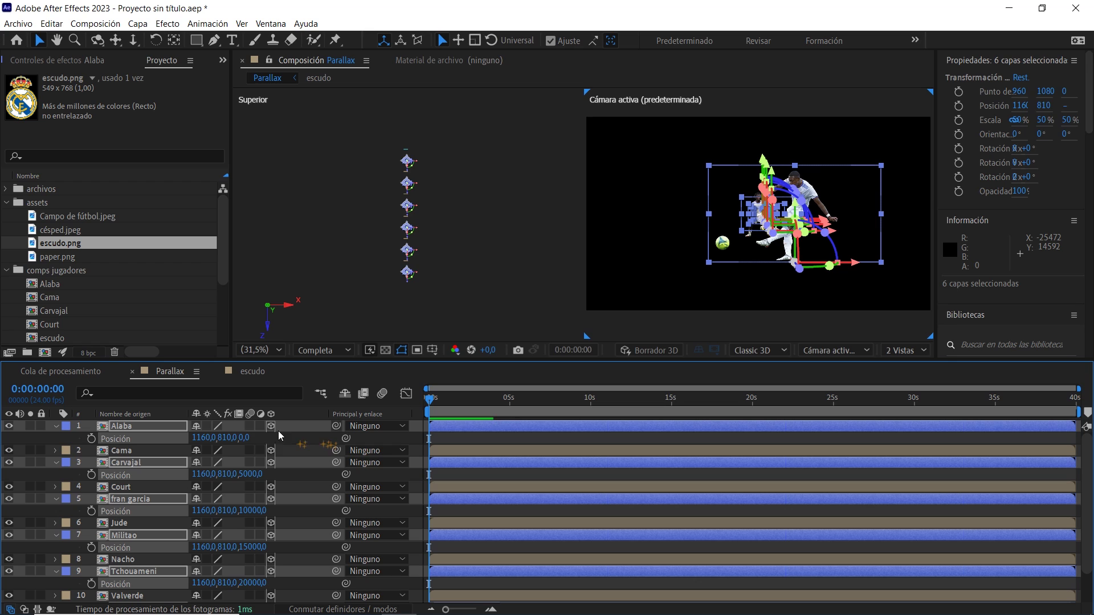
left_click(205, 437)
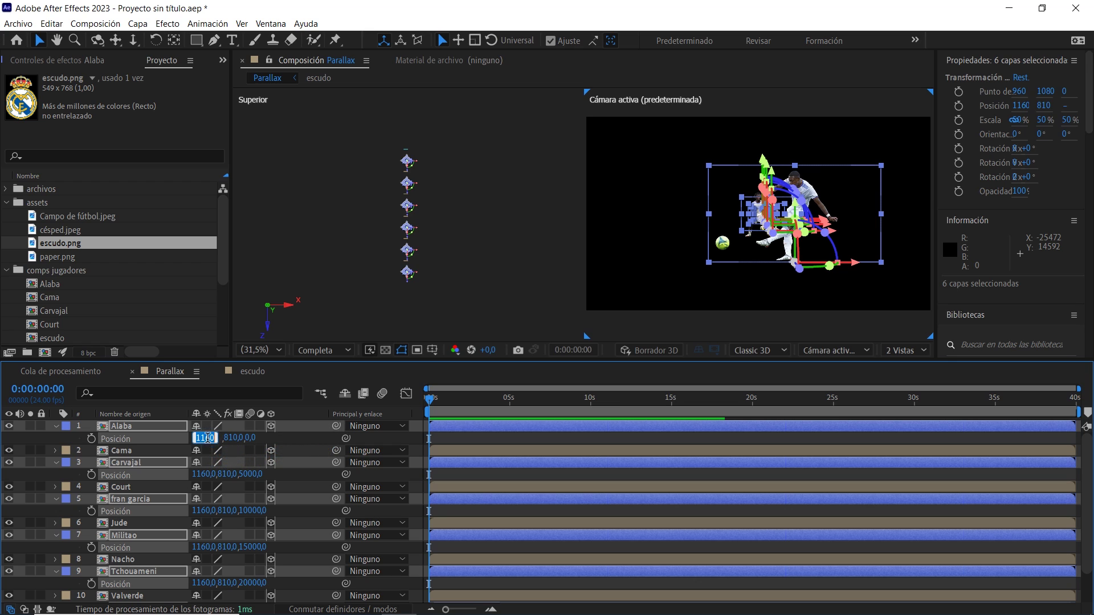
left_click(56, 427)
Step: Select all ochre-labelled players, shift their X position to 760, then deselect
left_click(66, 439)
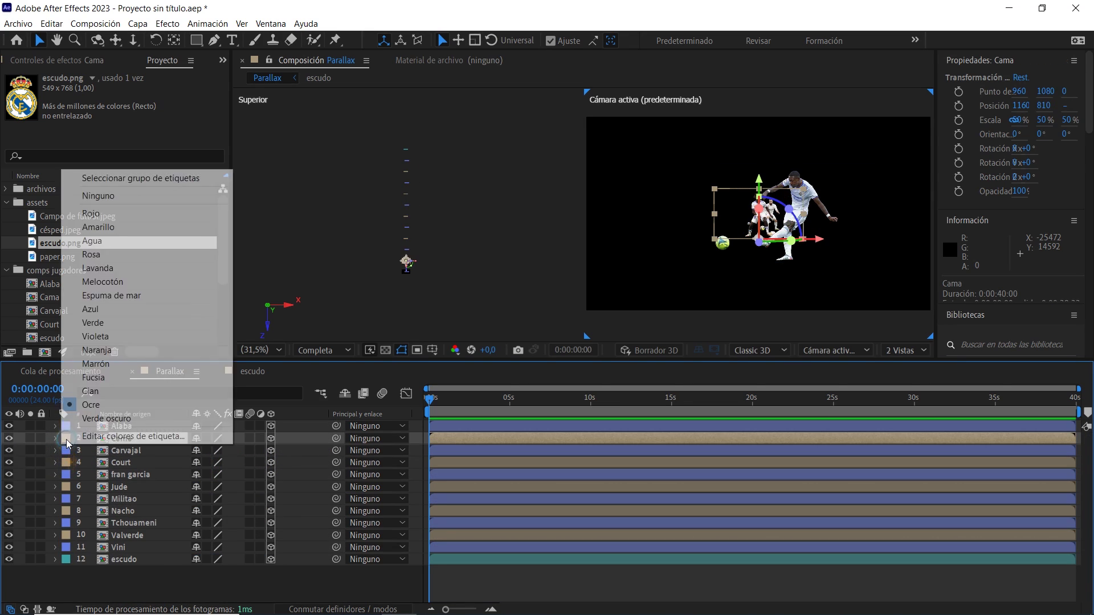
left_click(167, 179)
key("p")
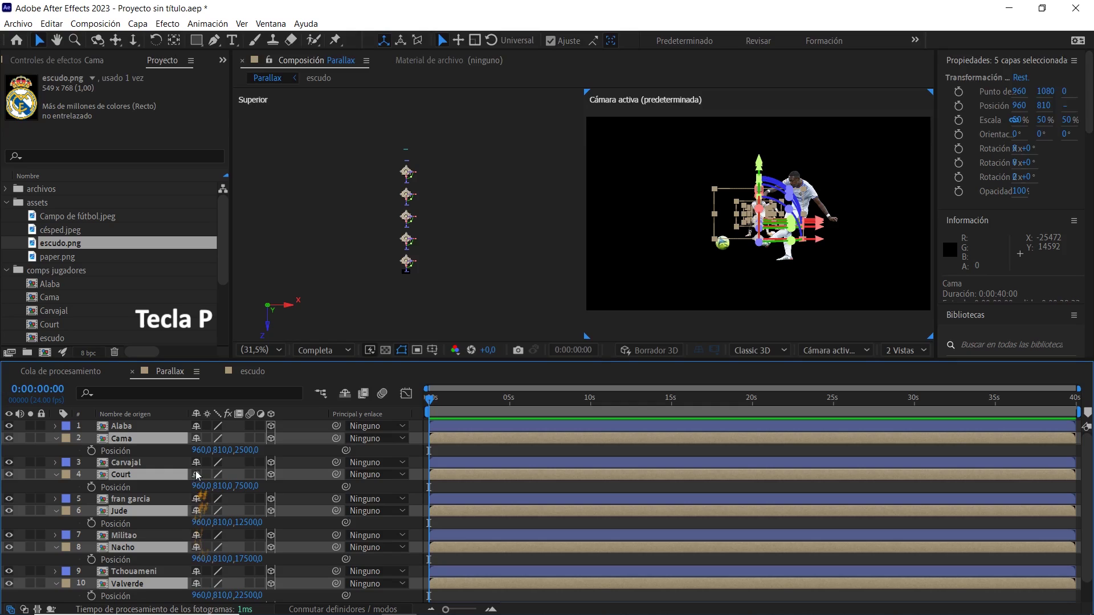
left_click_drag(197, 451, 73, 463)
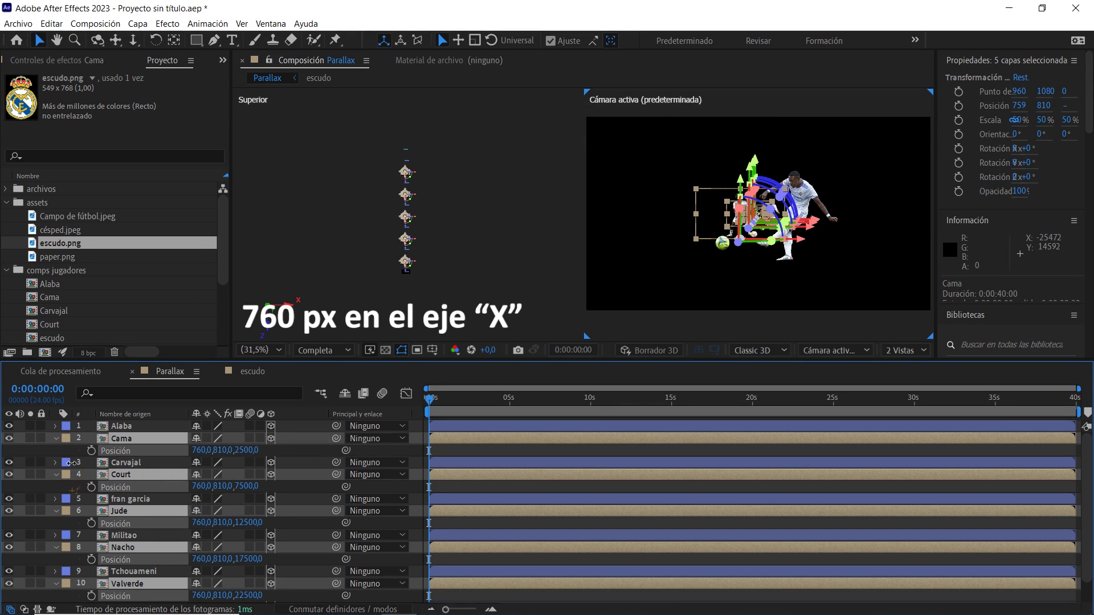
left_click(202, 450)
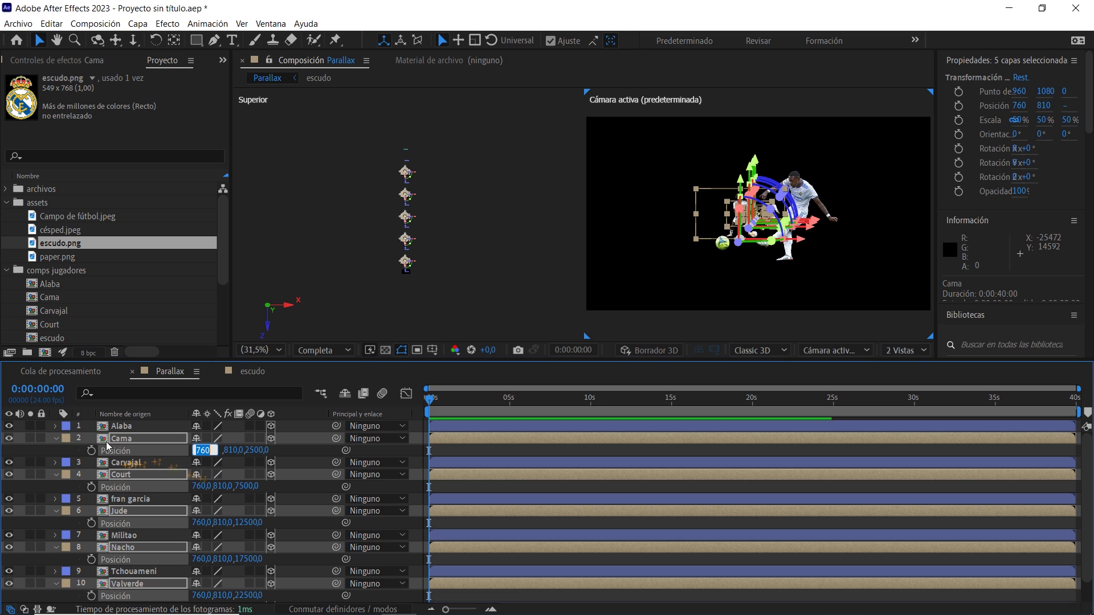
left_click(57, 438)
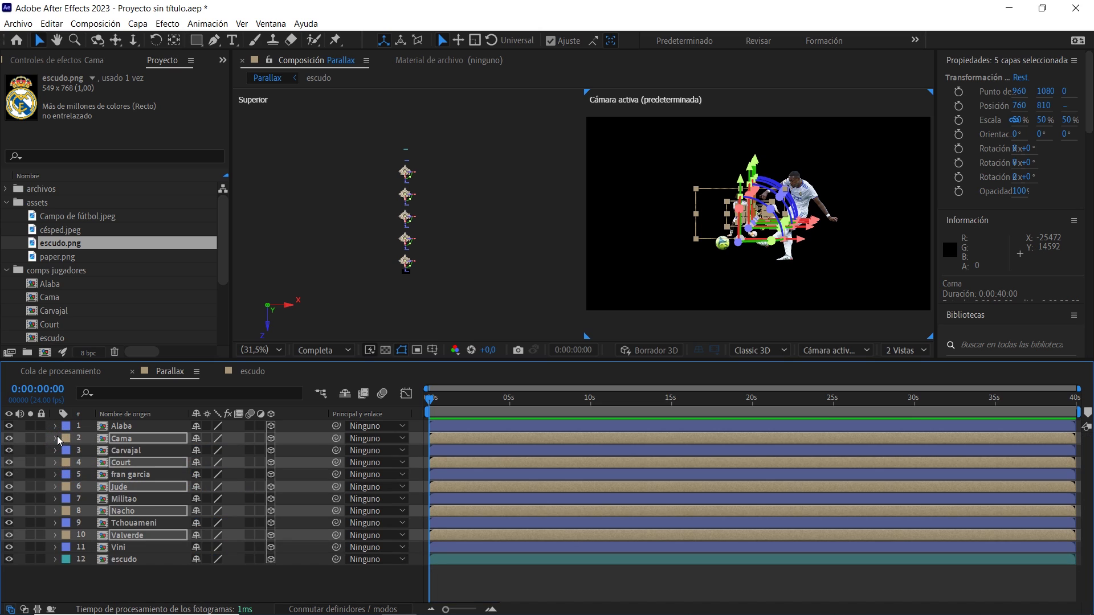
left_click(164, 575)
Step: Create Cámara 1 with the 50 mm preset and one-node camera type
right_click(164, 576)
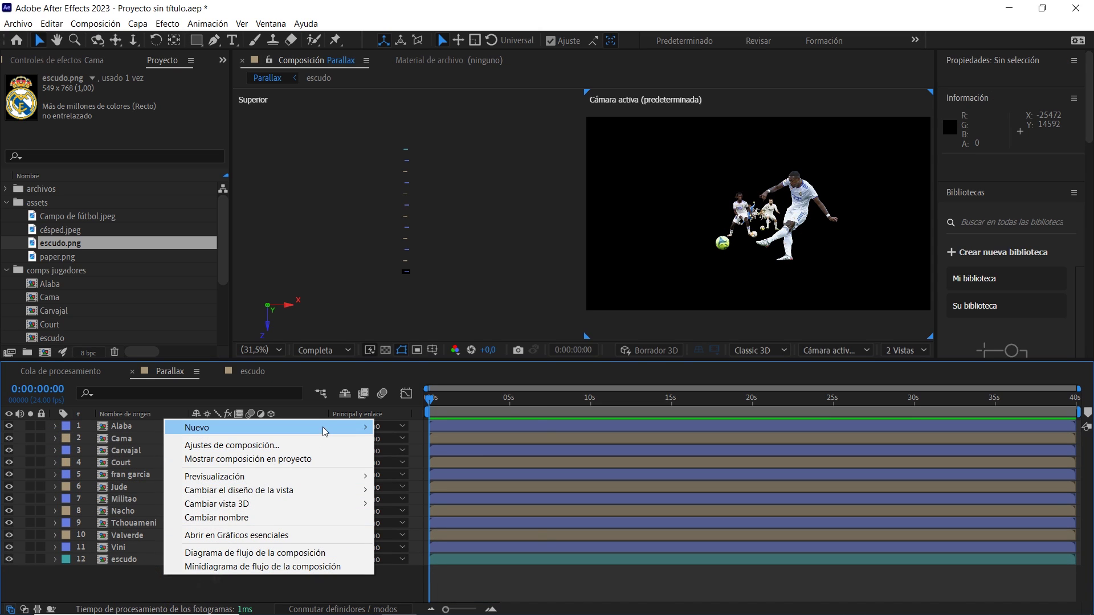
mouse_move(322, 427)
left_click(432, 489)
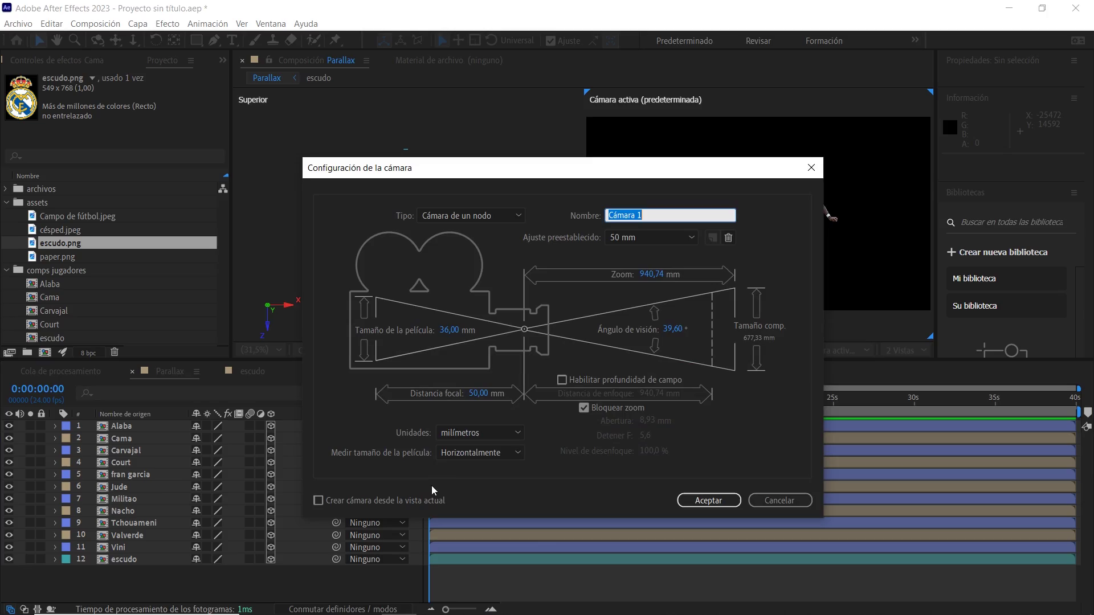
left_click(651, 237)
left_click(634, 348)
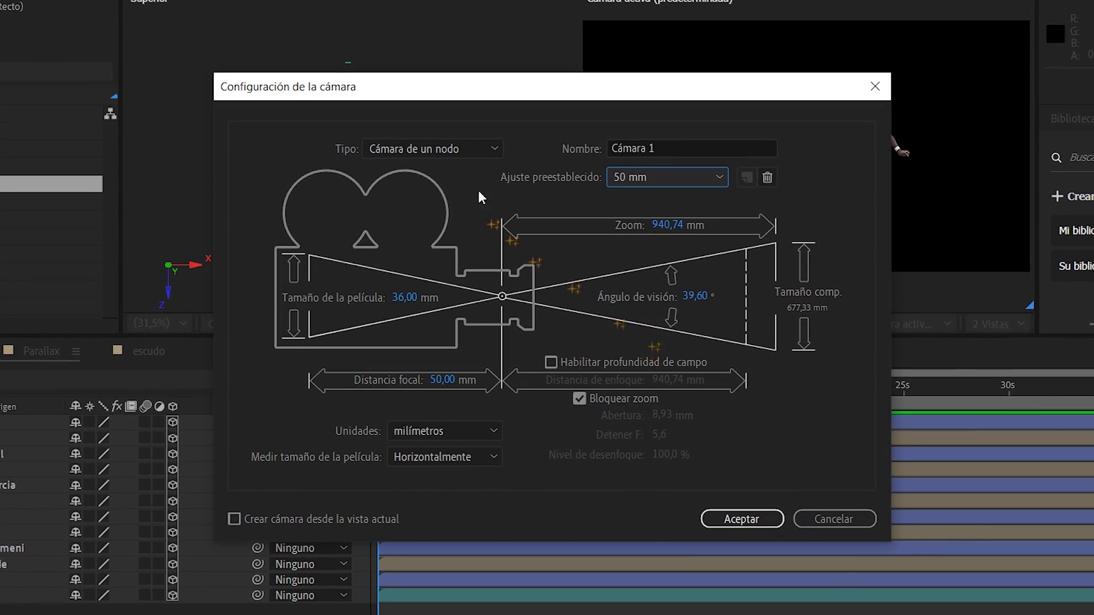
left_click(455, 149)
left_click(449, 170)
left_click(751, 520)
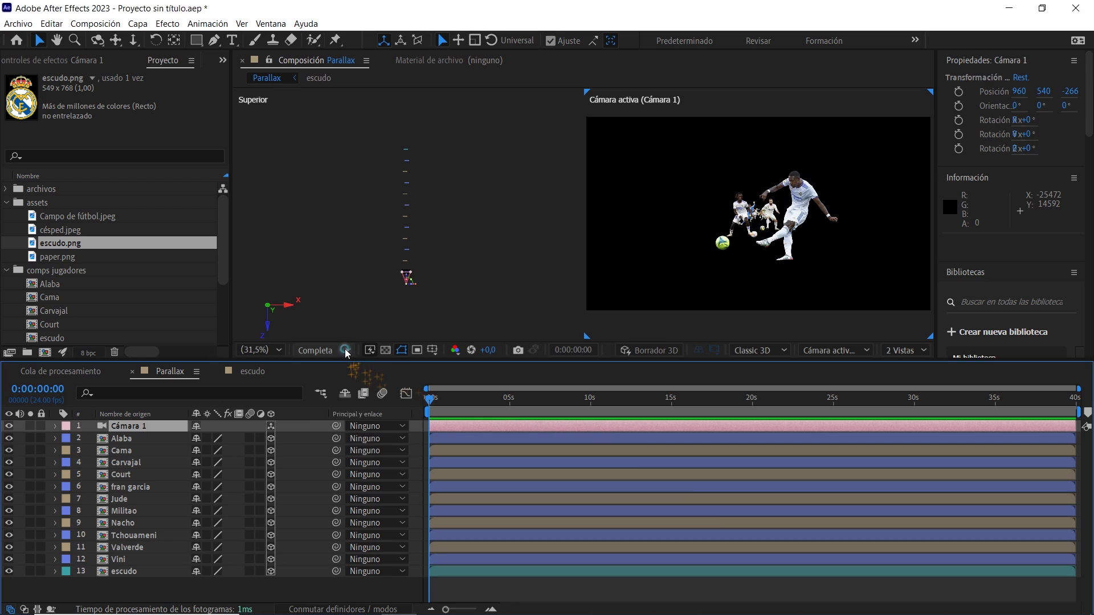
Step: Keep full preview resolution and return the time indicator to the timeline start
left_click(346, 352)
left_click(328, 384)
left_click(448, 406)
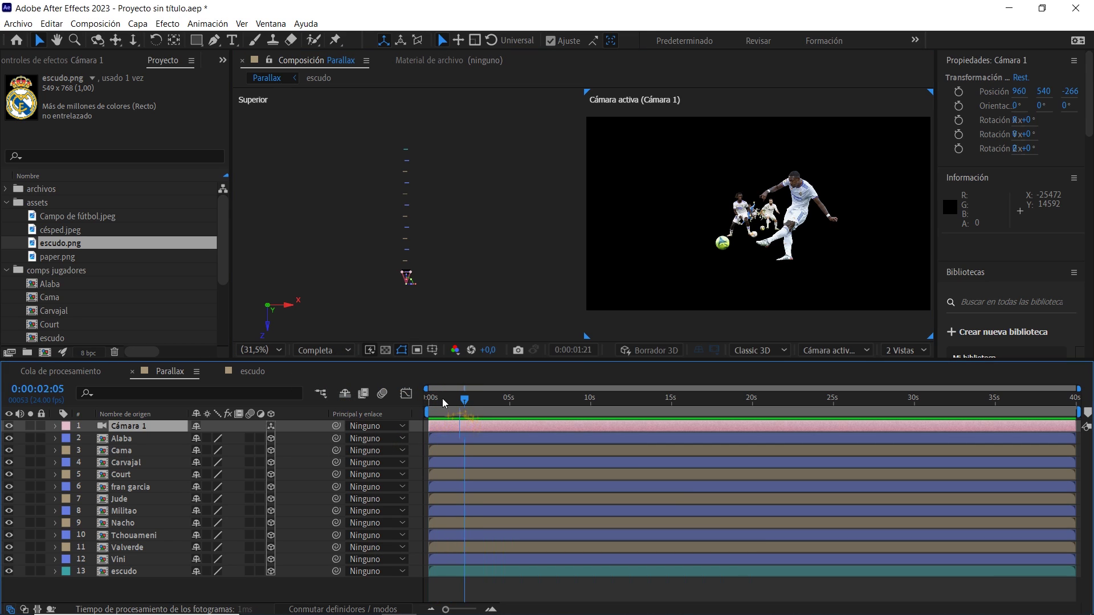
Step: Set a Position keyframe on Cámara 1 at 0 s and go to 30 s
key("p")
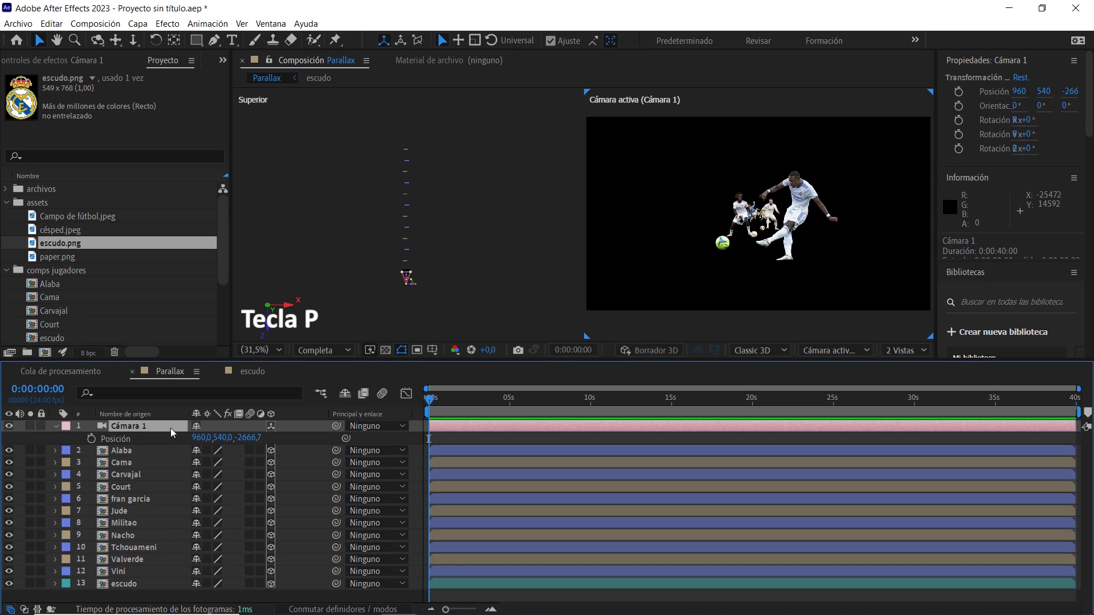
left_click(91, 439)
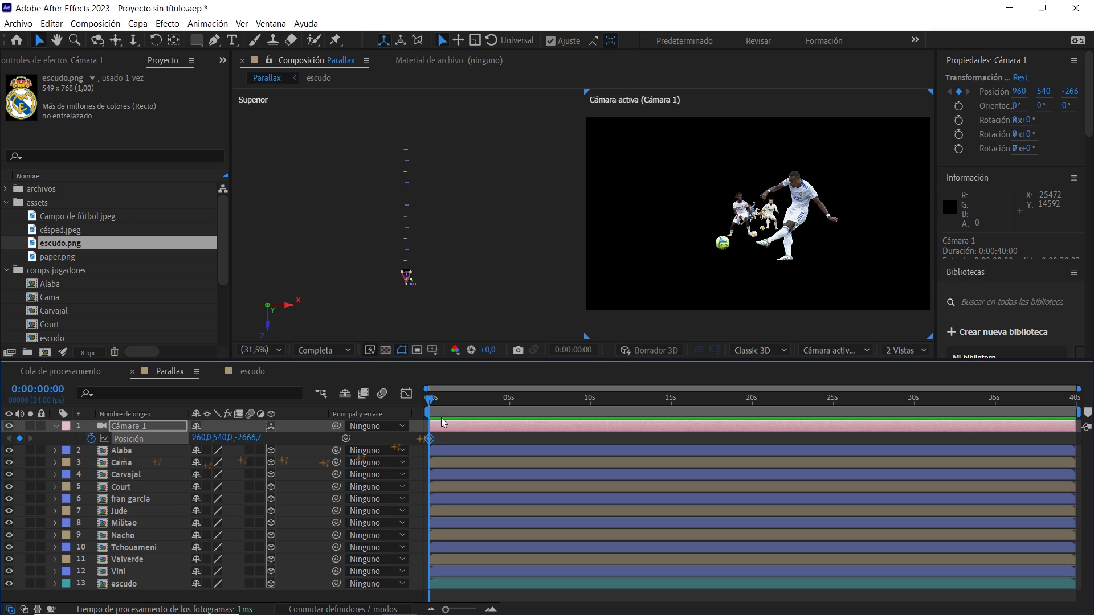
mouse_move(474, 402)
left_mouse_down()
mouse_move(858, 421)
mouse_move(915, 412)
left_mouse_up()
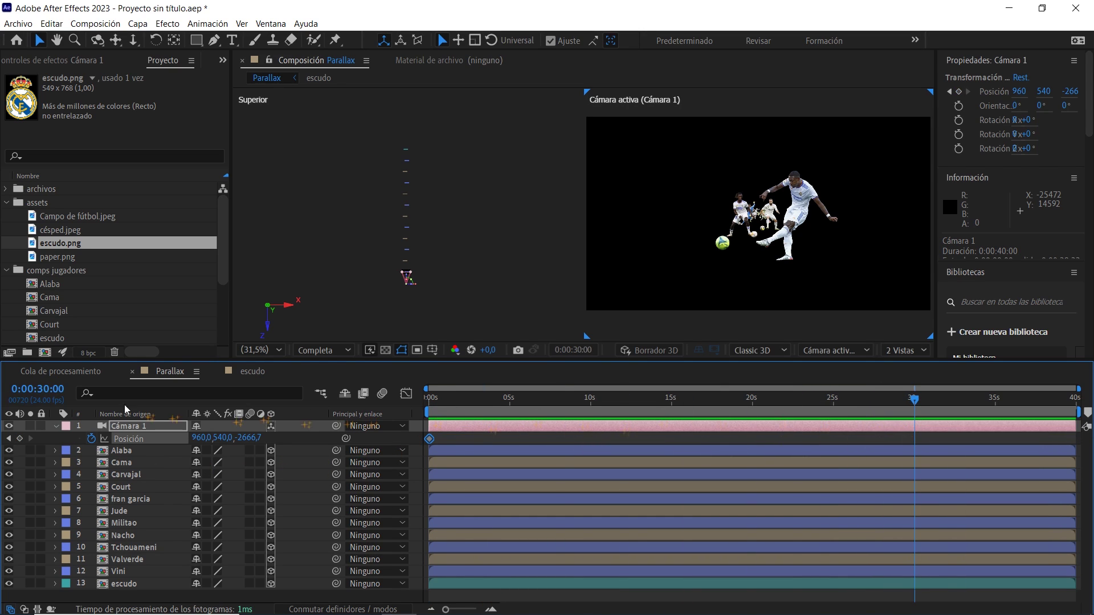
key("alt+shift+j")
Step: At 30 s, push the camera forward in depth toward the players
left_click(288, 444)
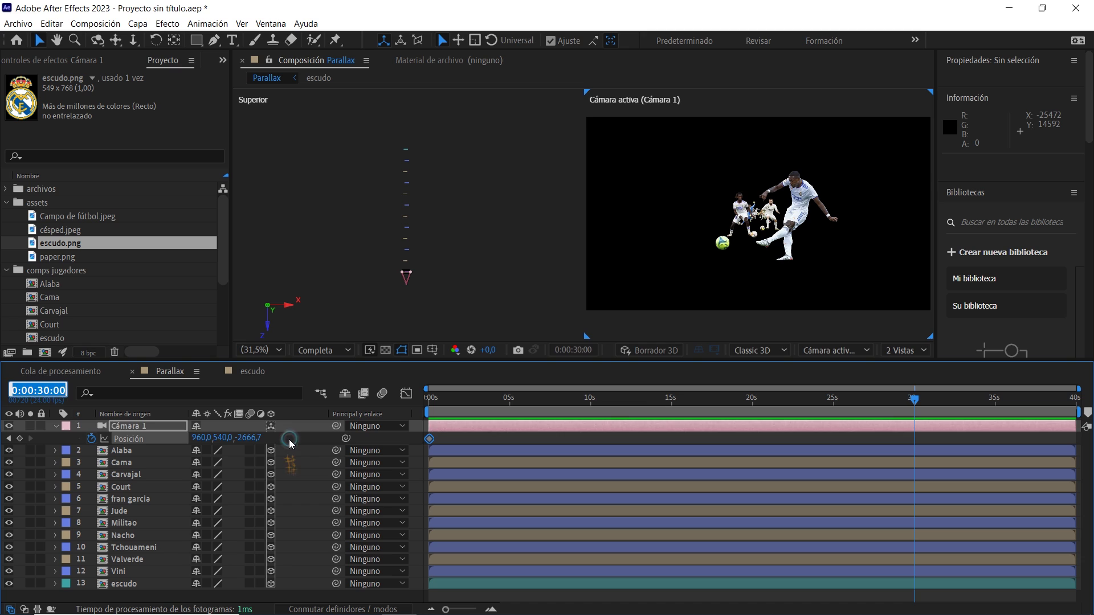
left_click_drag(253, 439, 693, 384)
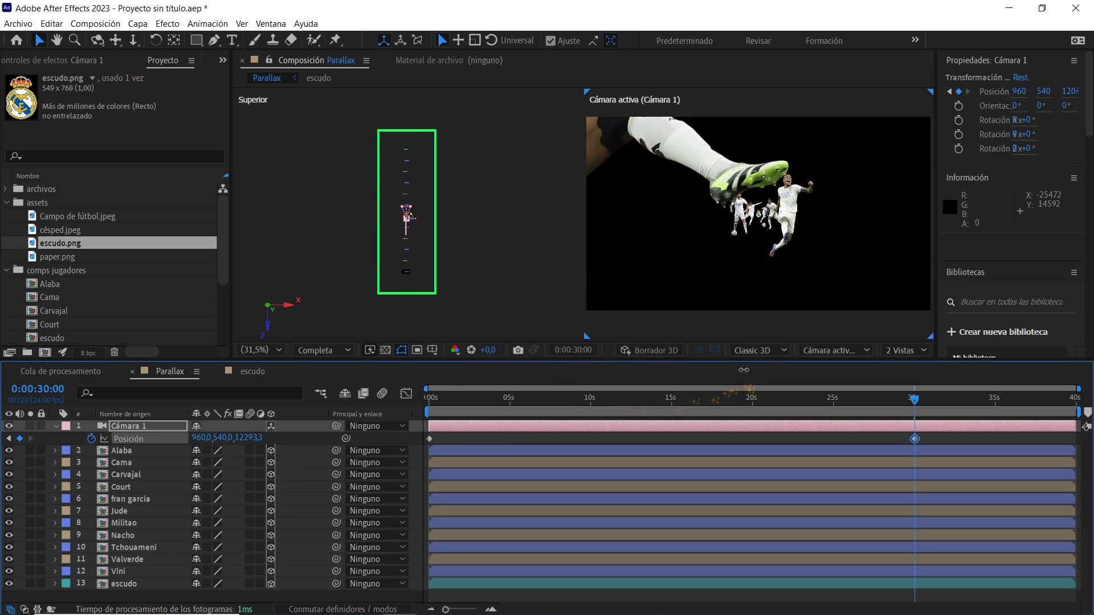
mouse_move(694, 383)
left_mouse_down()
mouse_move(741, 397)
mouse_move(726, 388)
left_mouse_up()
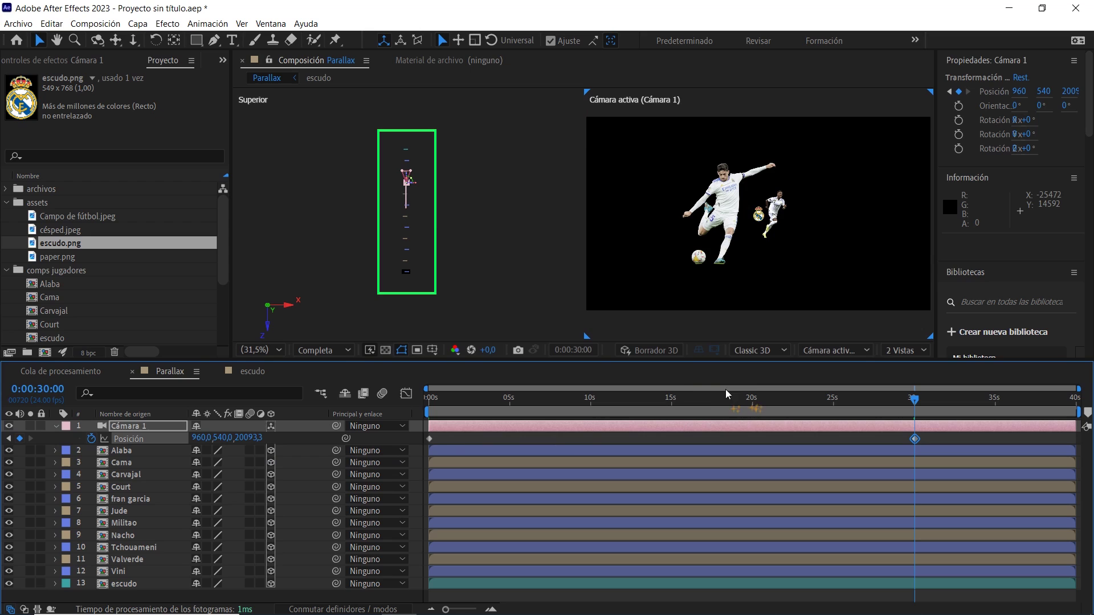
scroll(415, 200, "up", 3)
scroll(417, 161, "down", 5)
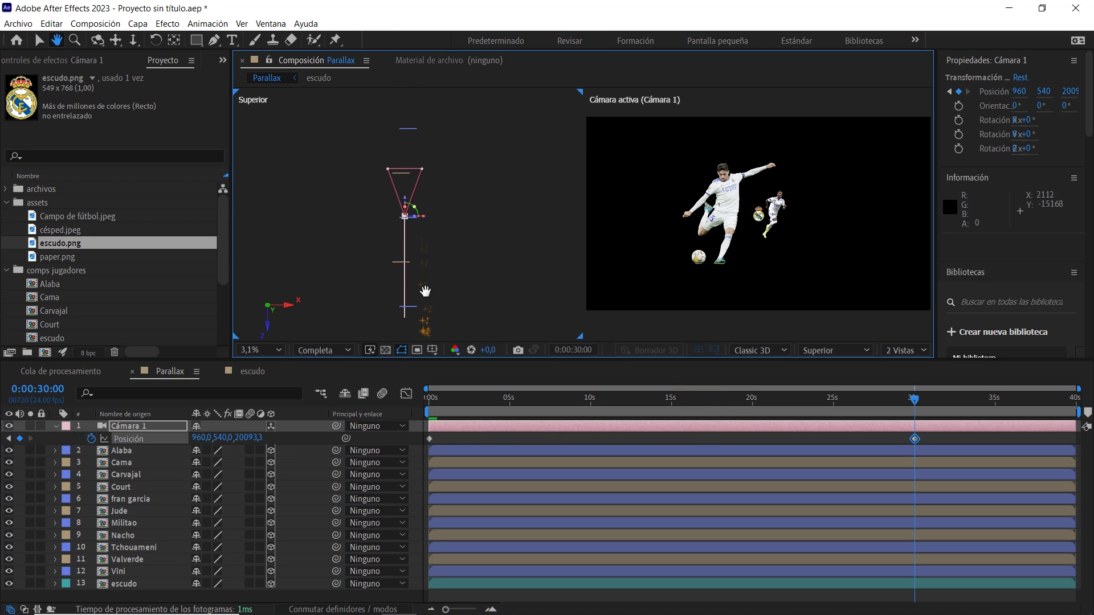
left_click_drag(433, 168, 434, 299)
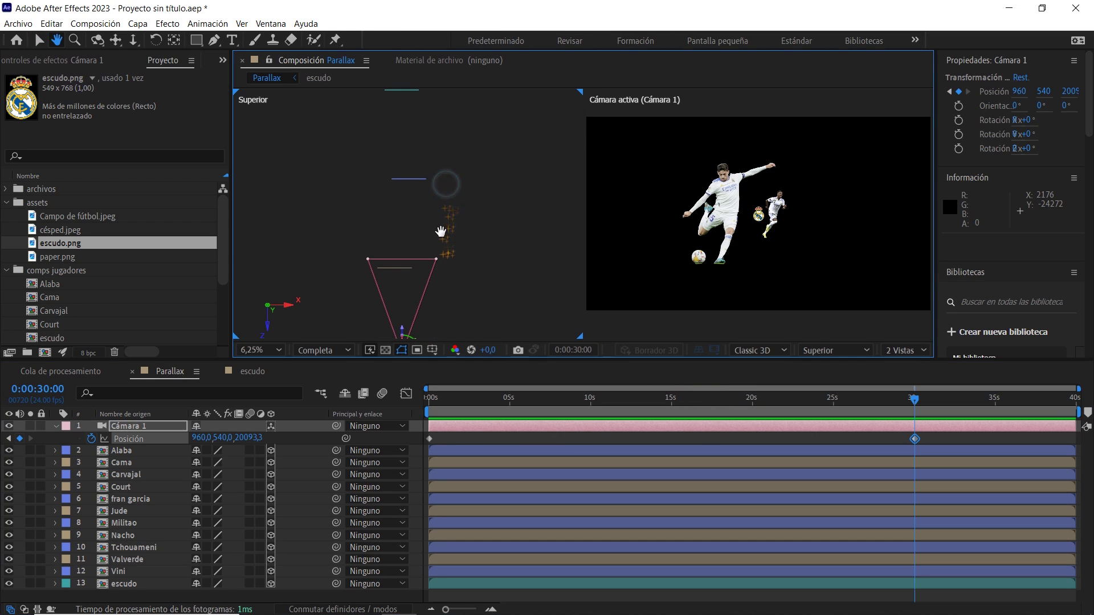
key("v")
left_click(261, 438)
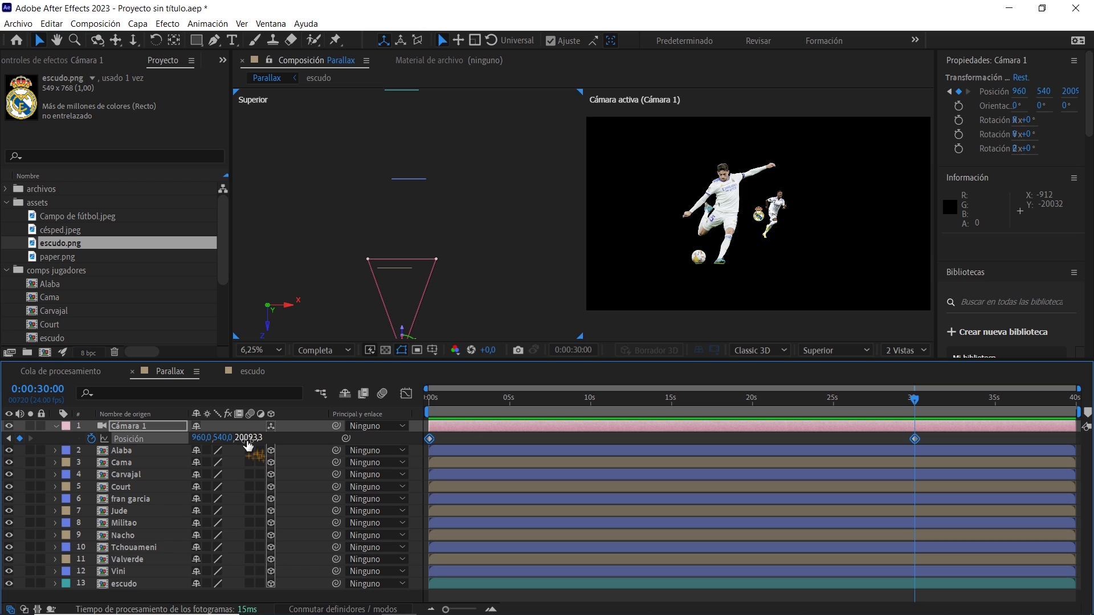
Step: Push the camera further until only the crest shows, with Z set to 24837
left_click_drag(257, 438, 488, 407)
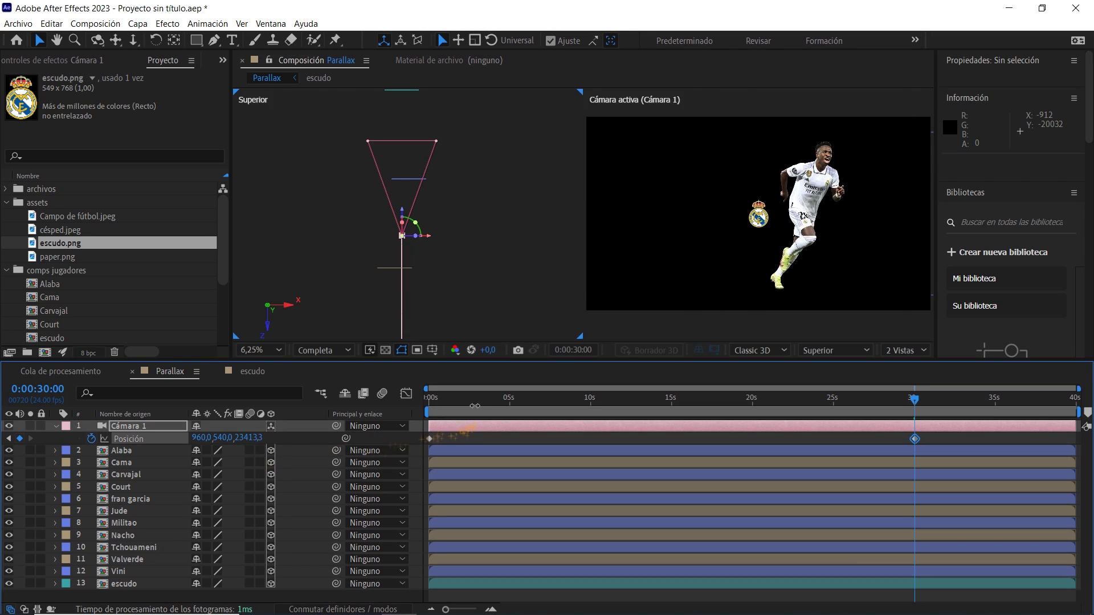
scroll(452, 171, "up", 2)
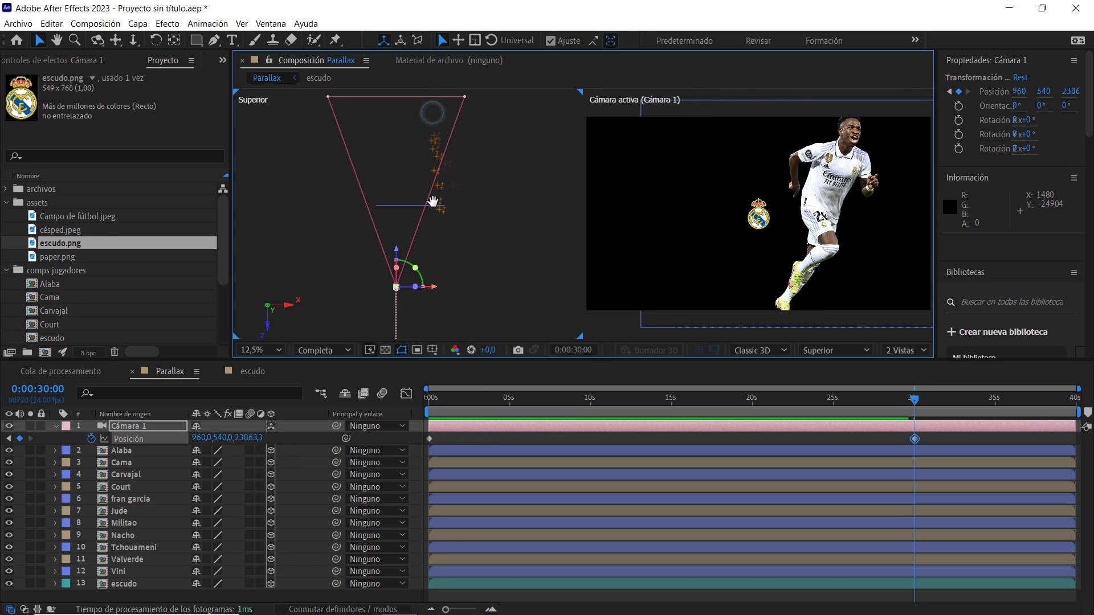
key("h")
left_click_drag(432, 110, 433, 248)
key("v")
left_click_drag(250, 438, 318, 428)
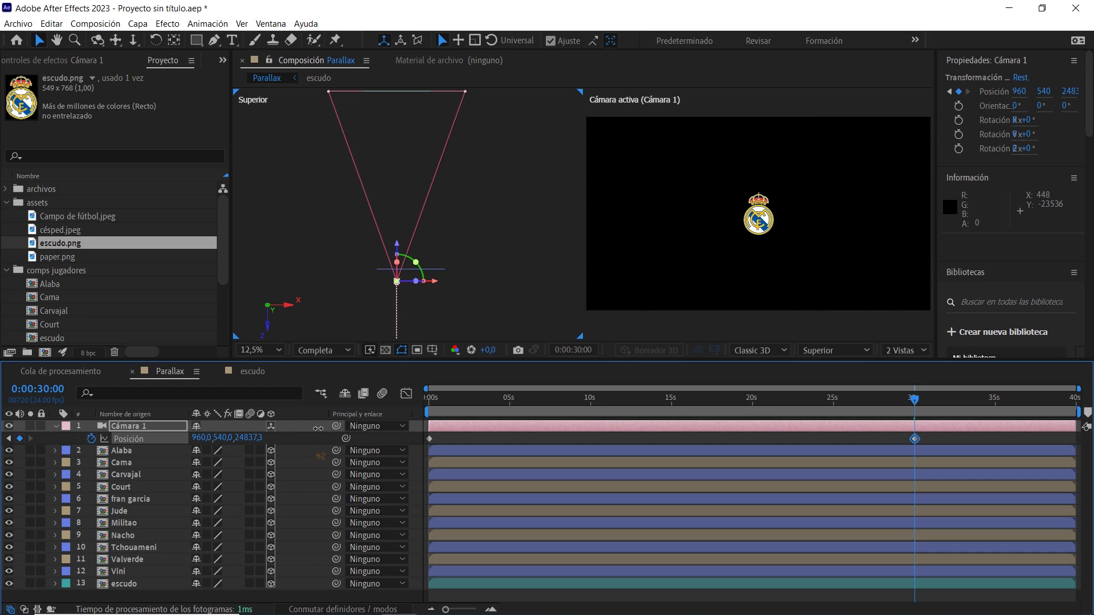
left_click(255, 438)
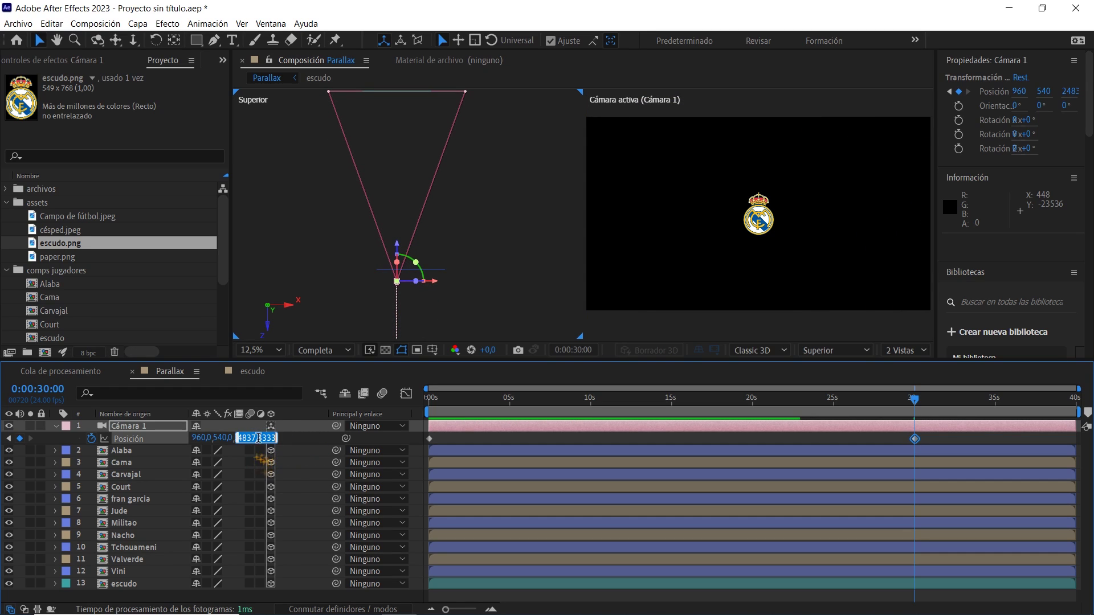
key("BackSpace")
Step: Collapse Cámara 1's properties and choose a single-view layout
left_click(302, 442)
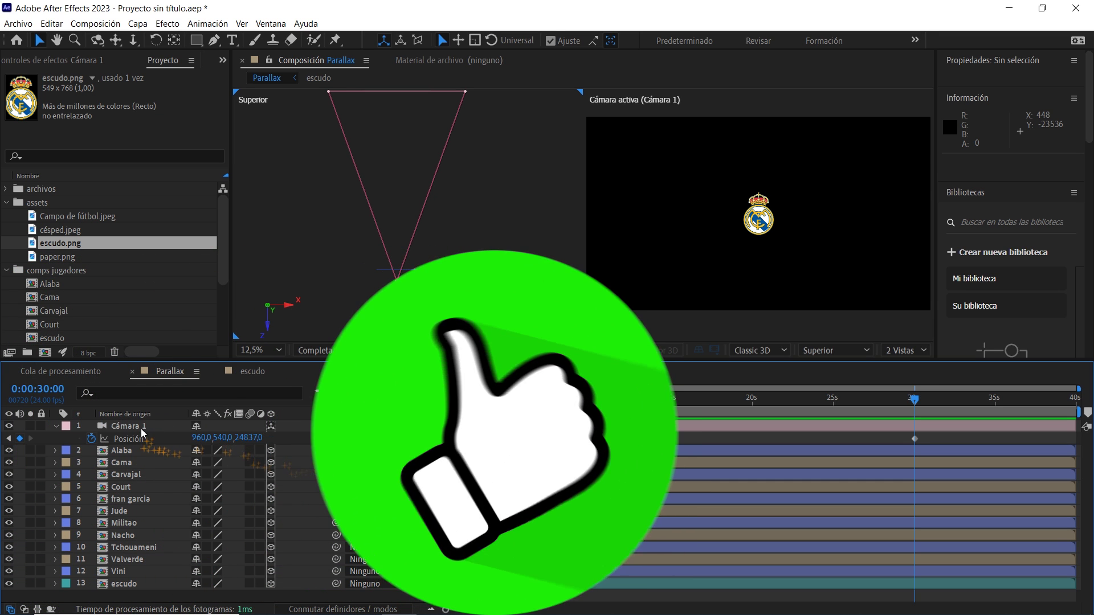
left_click(139, 428)
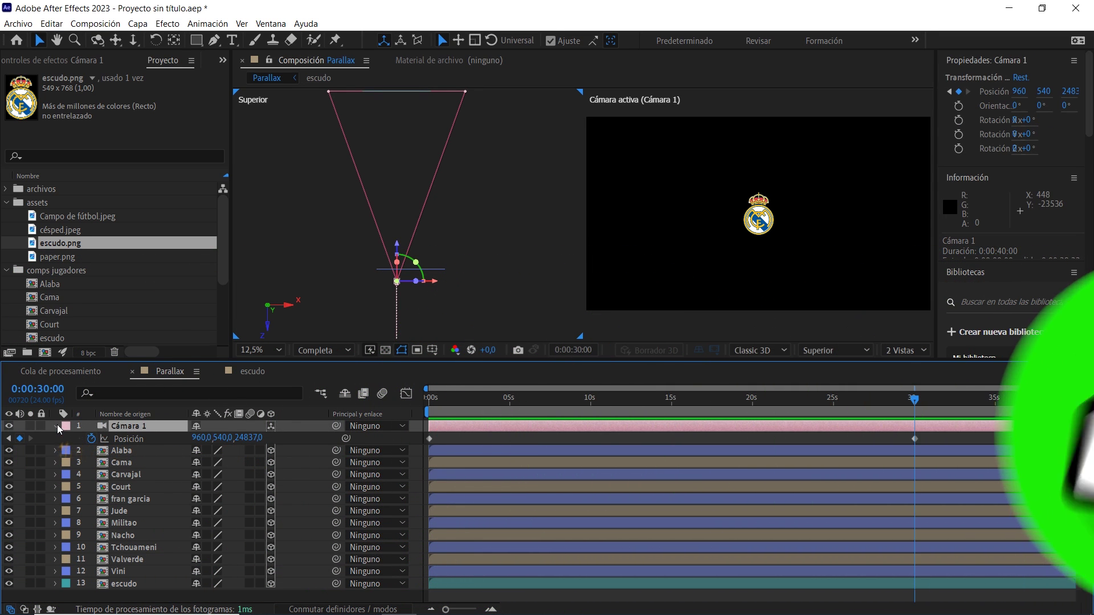
left_click(56, 425)
left_click(893, 350)
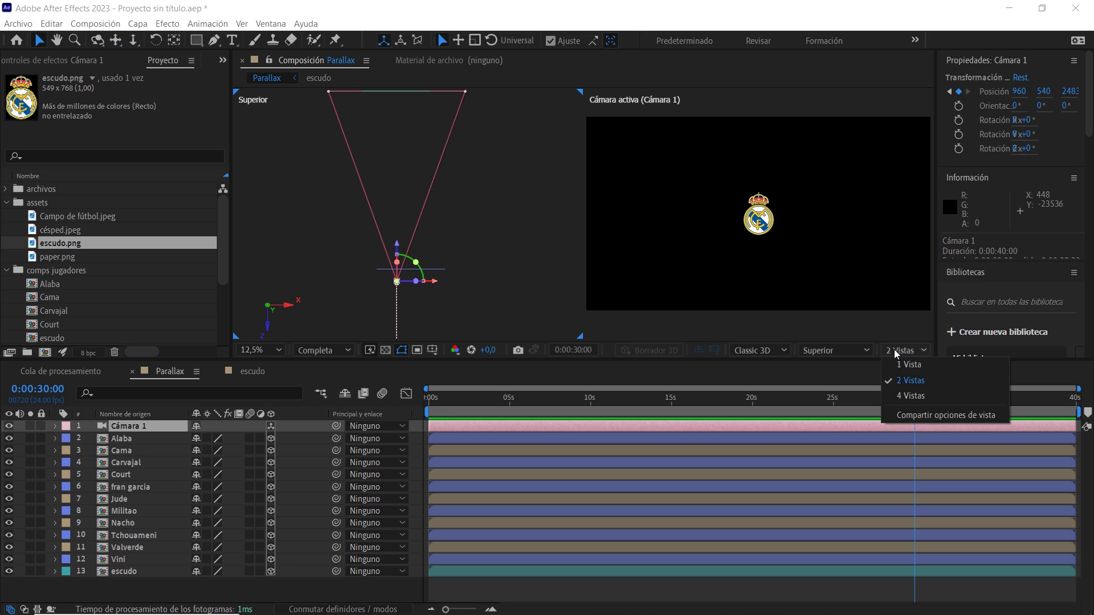
Step: Show one view, reveal Cámara 1's Position keyframes and ease them with F9
left_click(905, 362)
key("u")
left_click(820, 425)
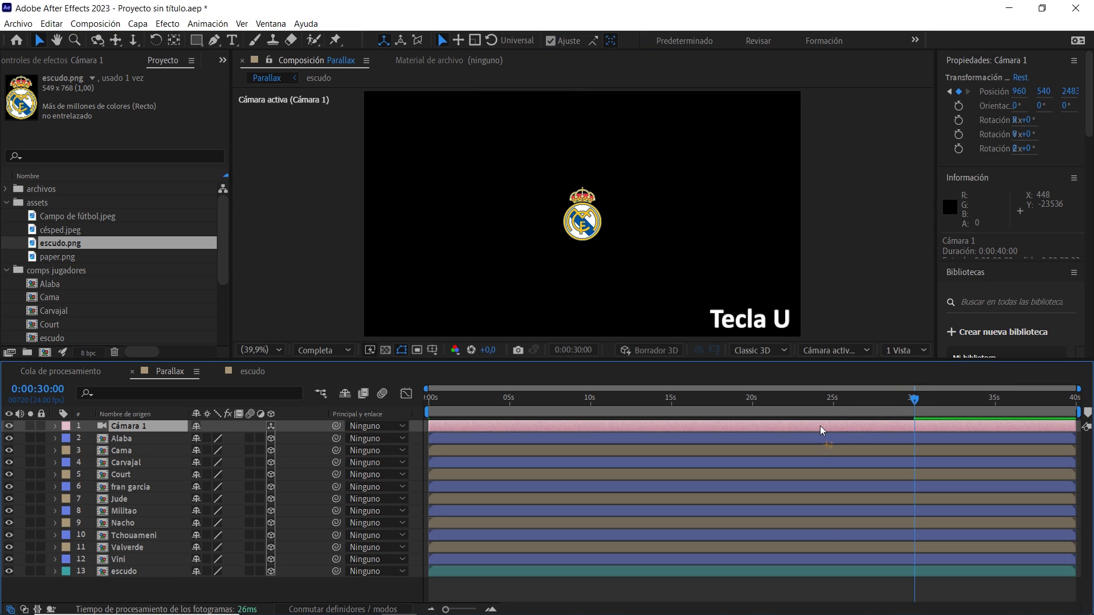
key("u")
key("F9")
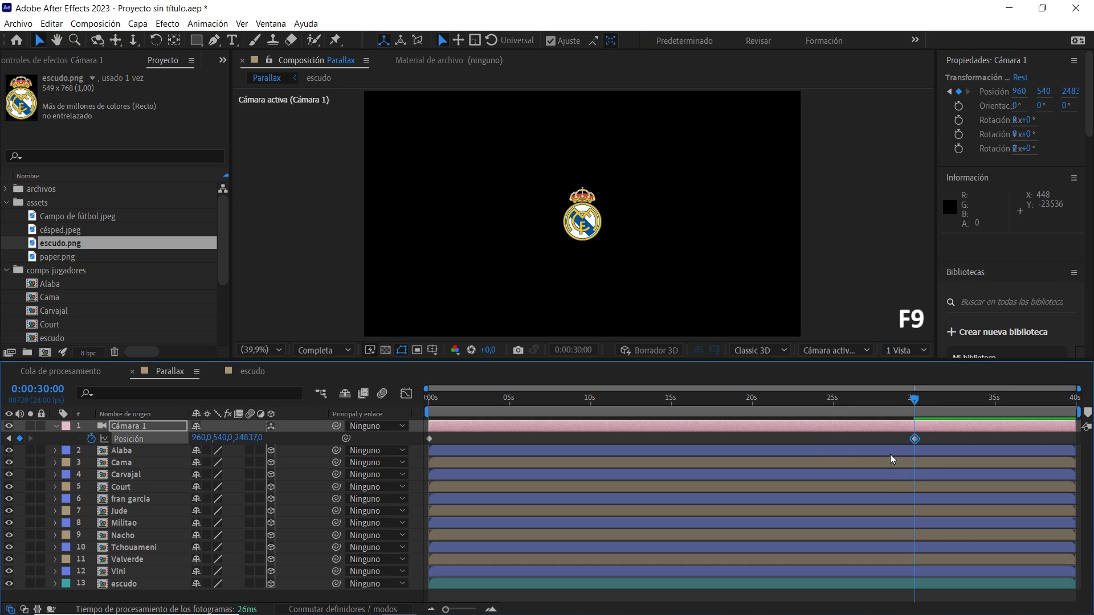
left_click_drag(913, 397, 410, 381)
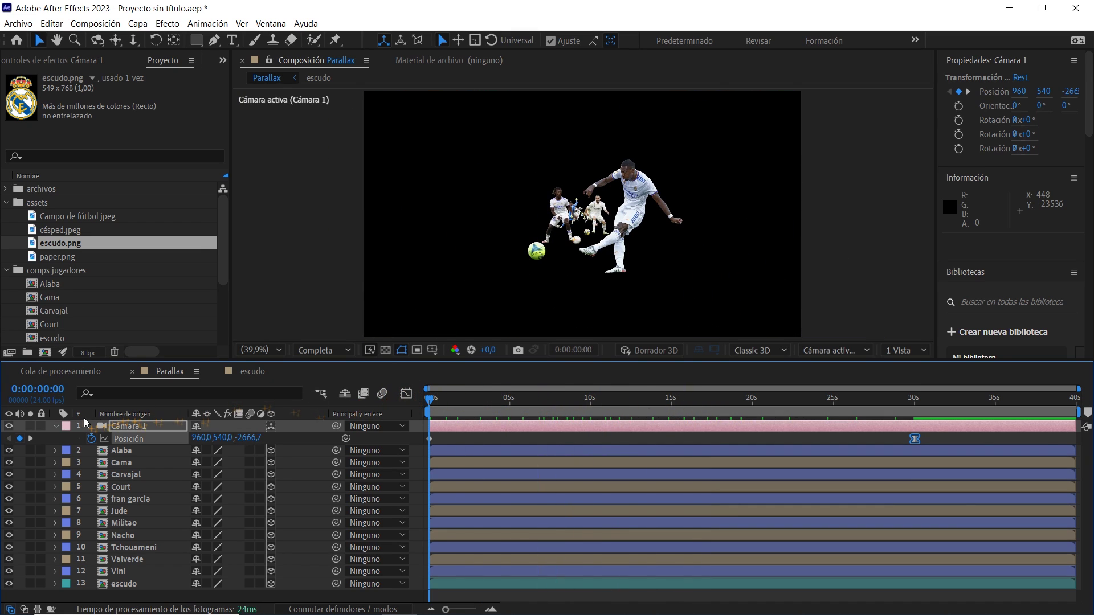
Step: Enable depth of field on Cámara 1 with a 100-pixel aperture, then add césped.jpeg
left_click(55, 428)
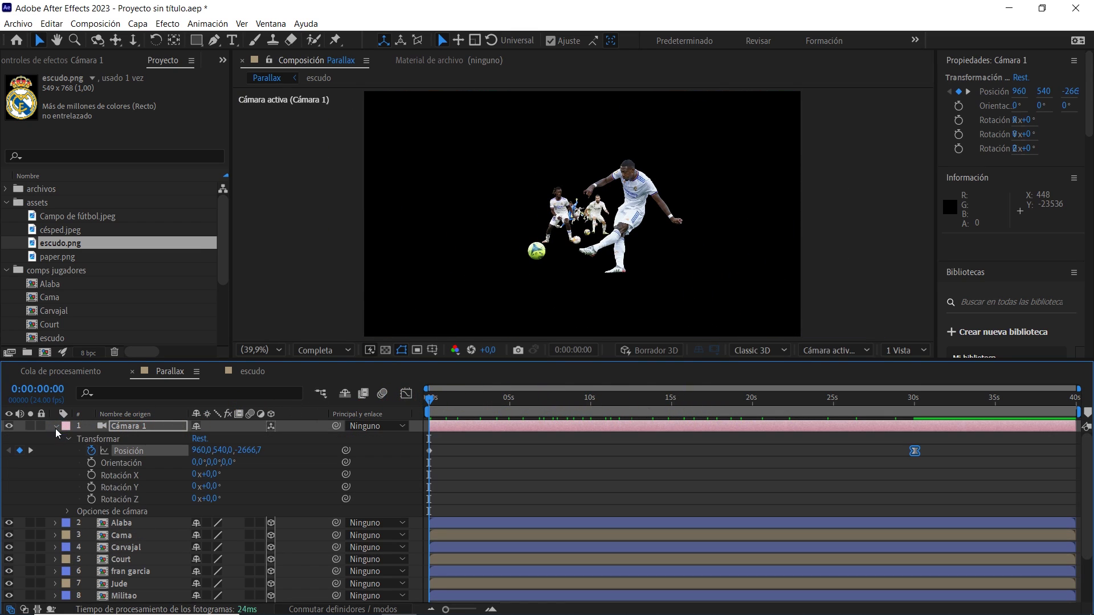
left_click(68, 512)
left_click(146, 466)
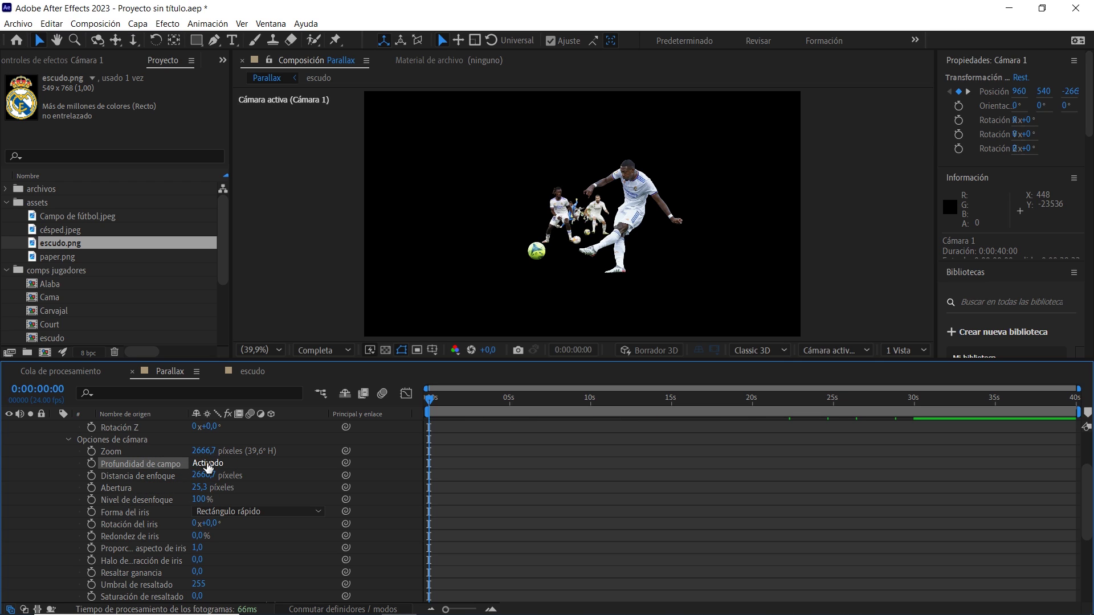
key("slash")
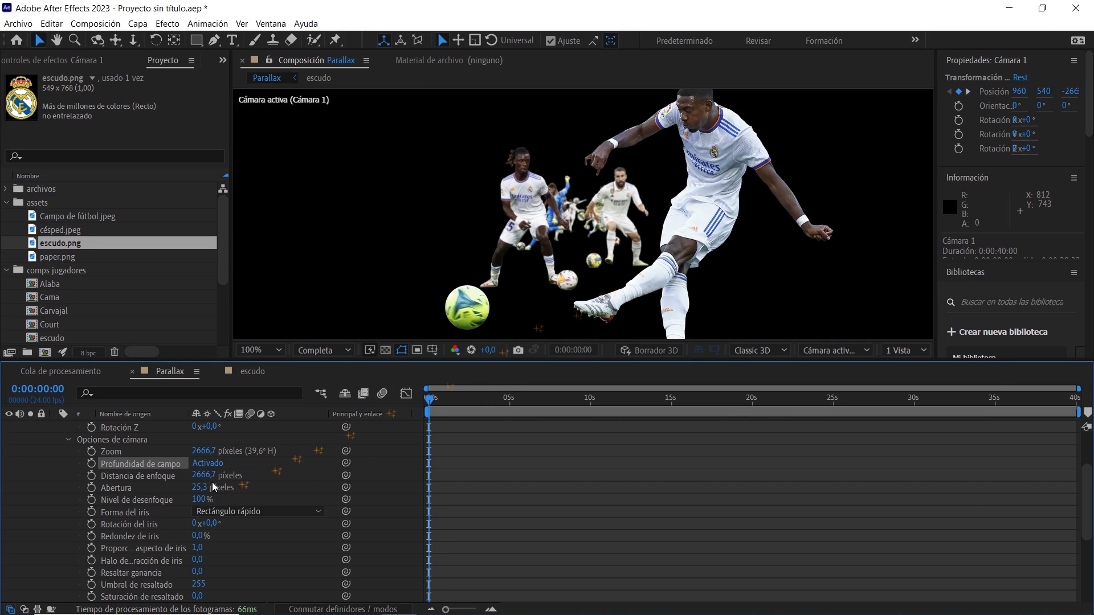
left_click(204, 488)
type("200")
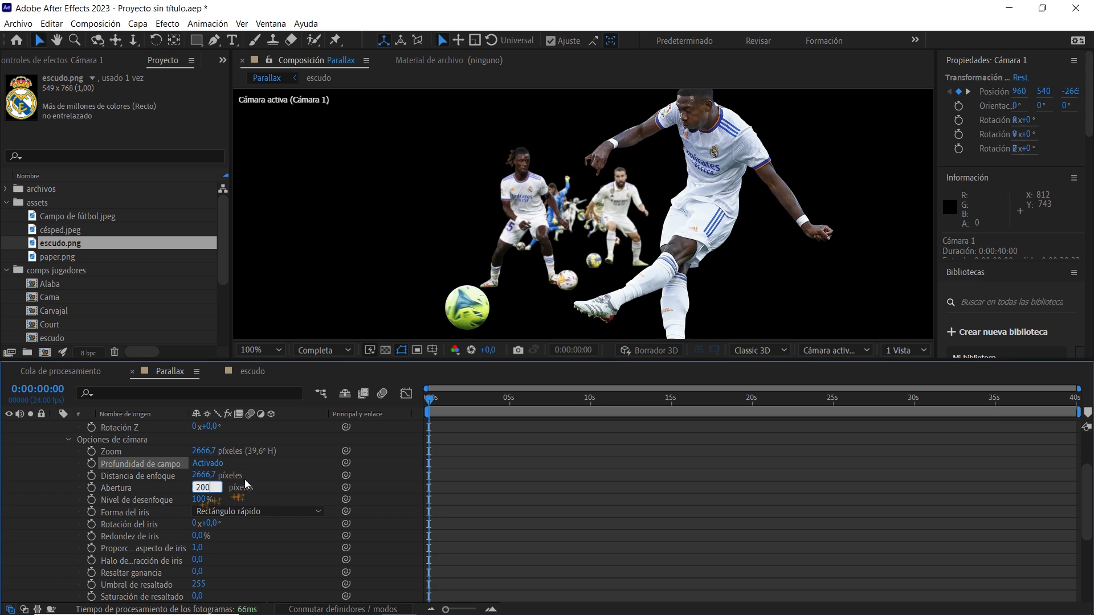
left_click(300, 479)
type("100")
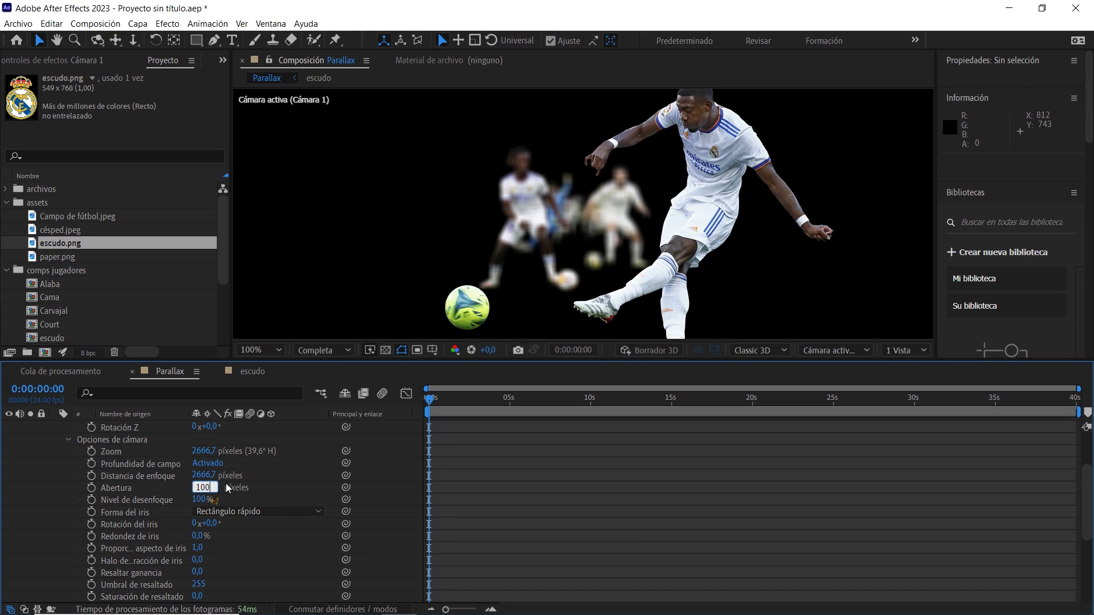
left_click(264, 481)
scroll(88, 473, "up", 3)
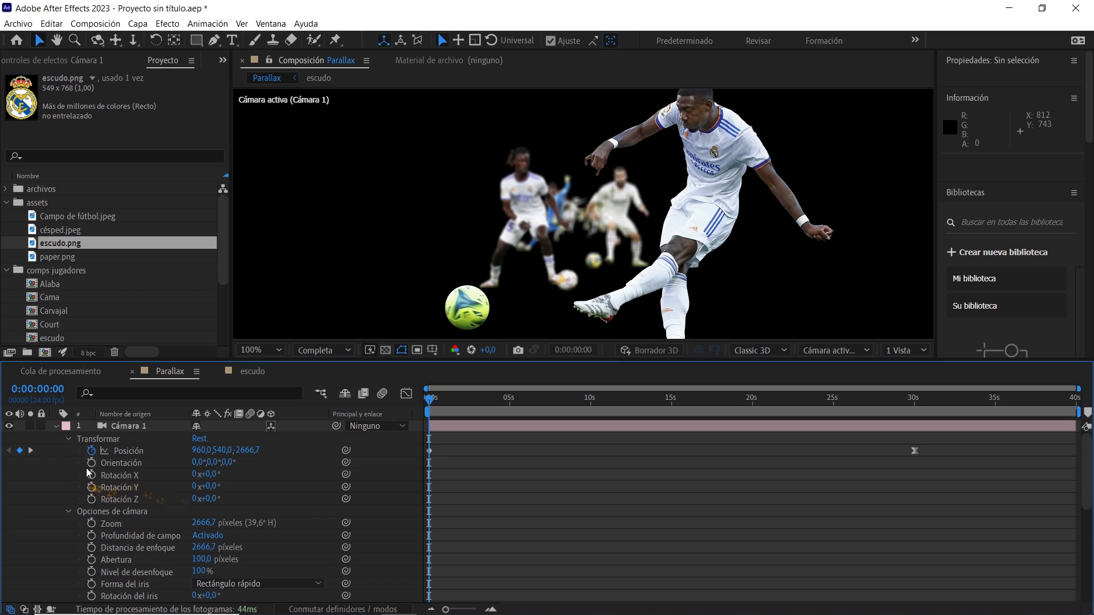
left_click(56, 427)
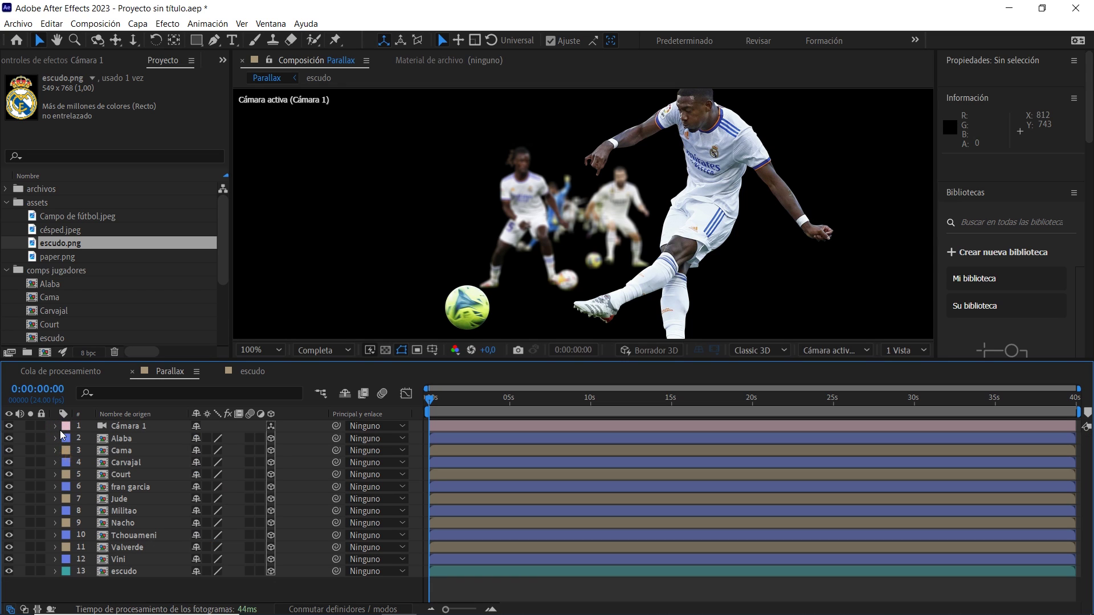
left_click_drag(75, 232, 149, 584)
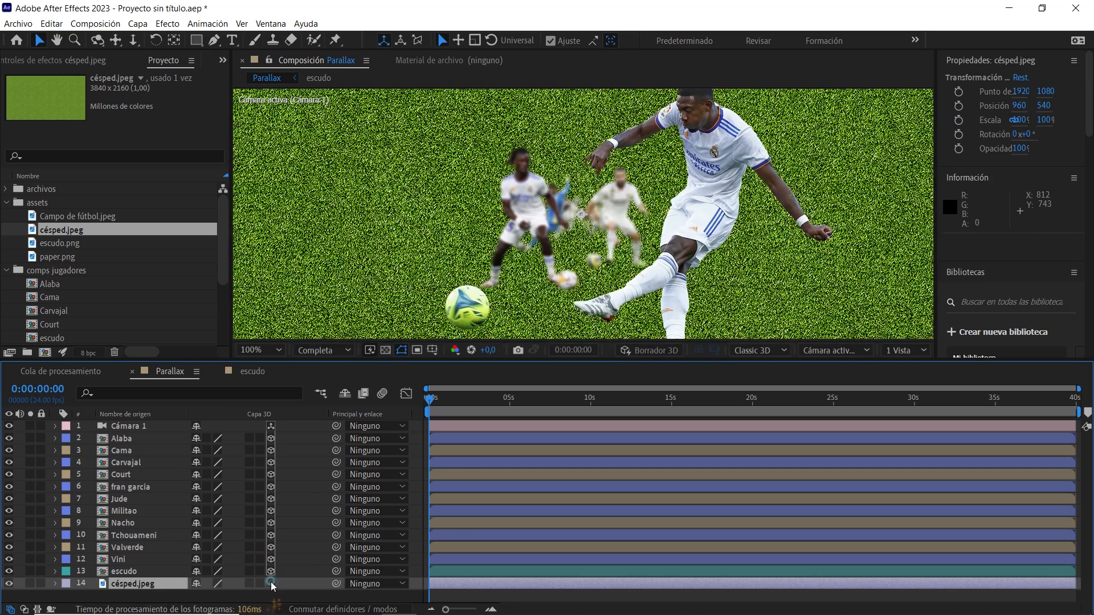
Step: Make césped.jpeg 3D and rotate it Z 90° and X -90° so it lies flat
left_click(270, 584)
key("comma")
key("comma")
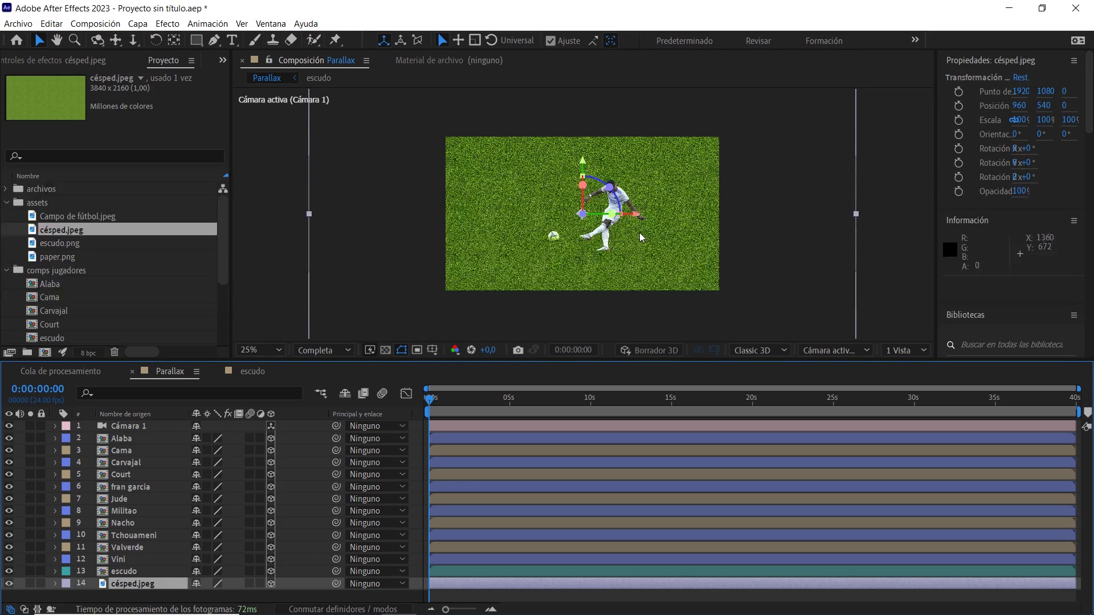
key("r")
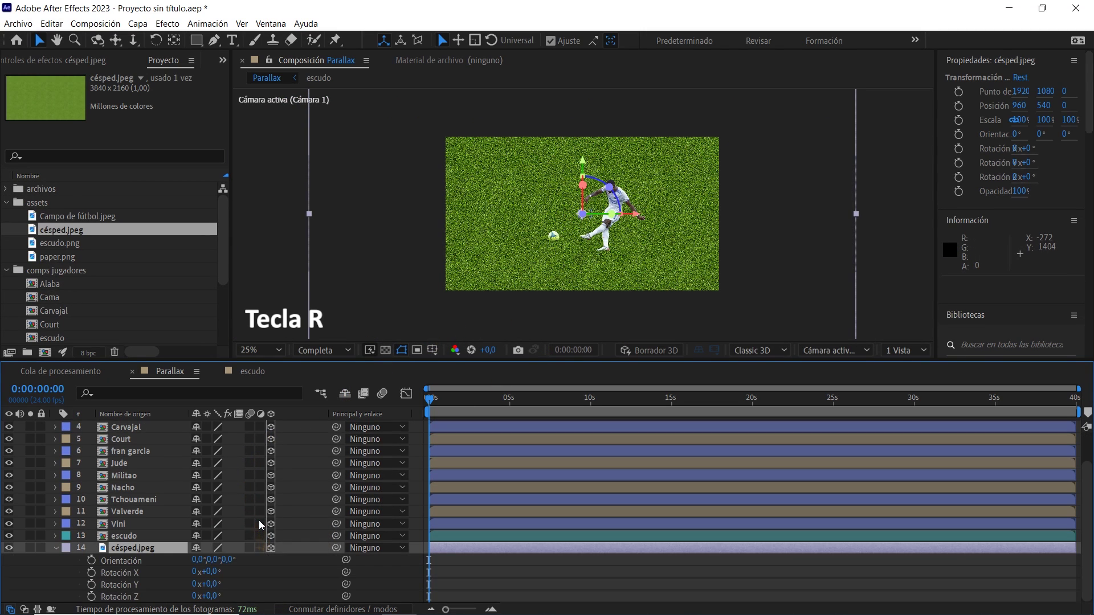
scroll(258, 521, "down", 3)
left_click_drag(213, 597, 227, 599)
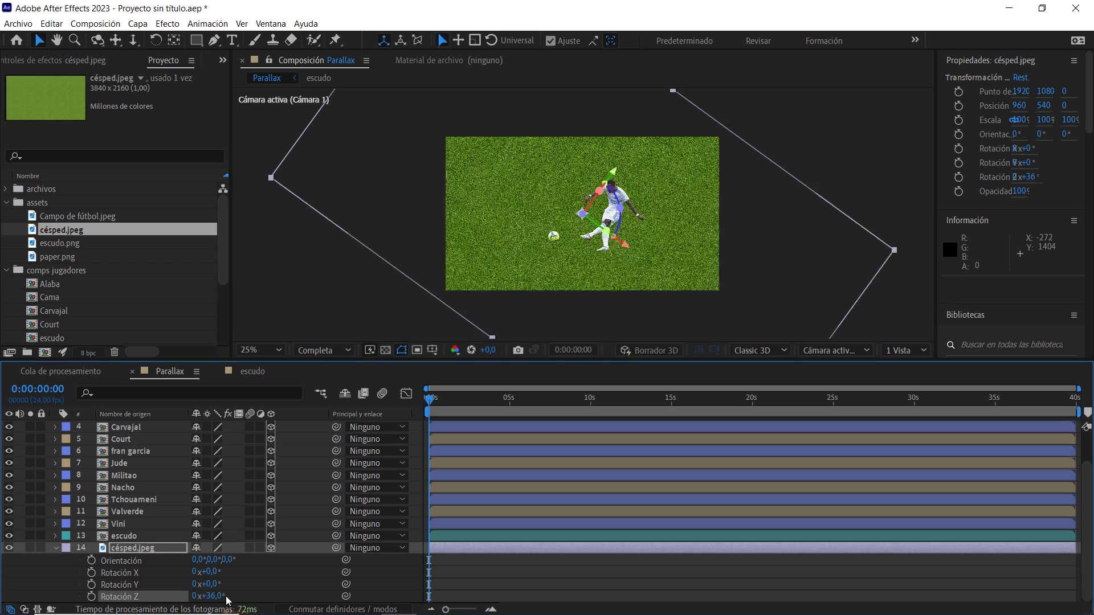
left_click(254, 596)
mouse_move(200, 572)
left_mouse_down()
mouse_move(159, 568)
mouse_move(162, 593)
left_mouse_up()
left_click(211, 572)
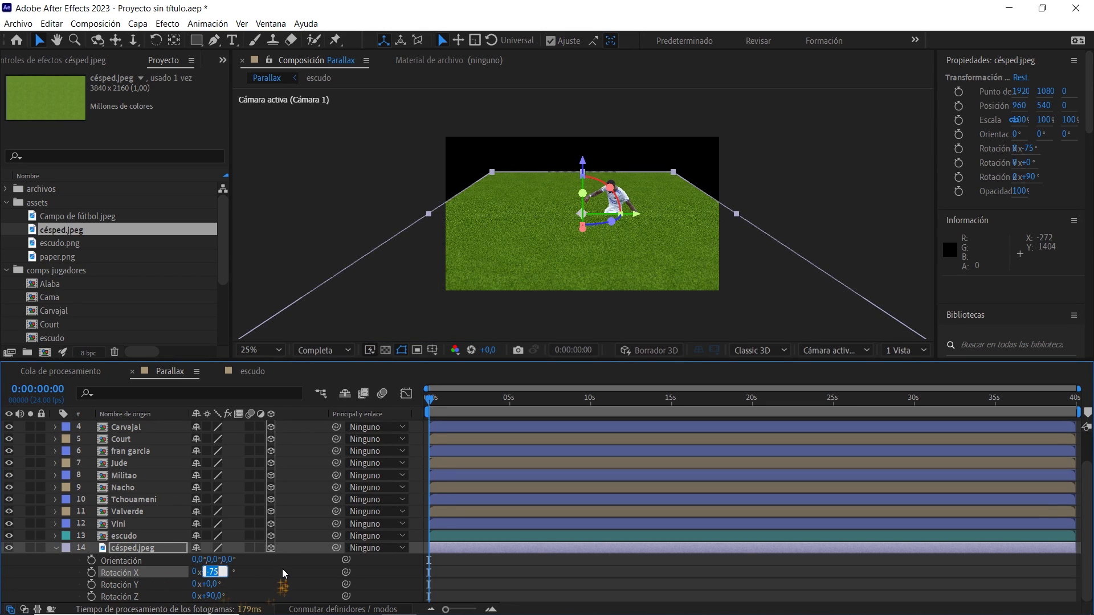
left_click(324, 565)
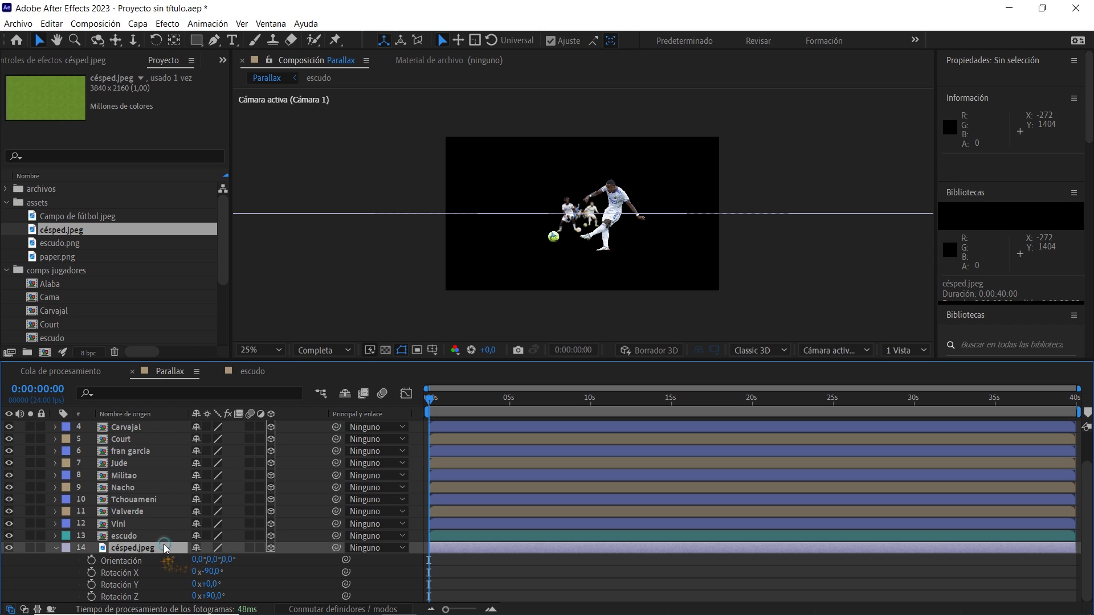
Step: Turn off snapping and lower the grass floor to Position Y 800
left_click(551, 41)
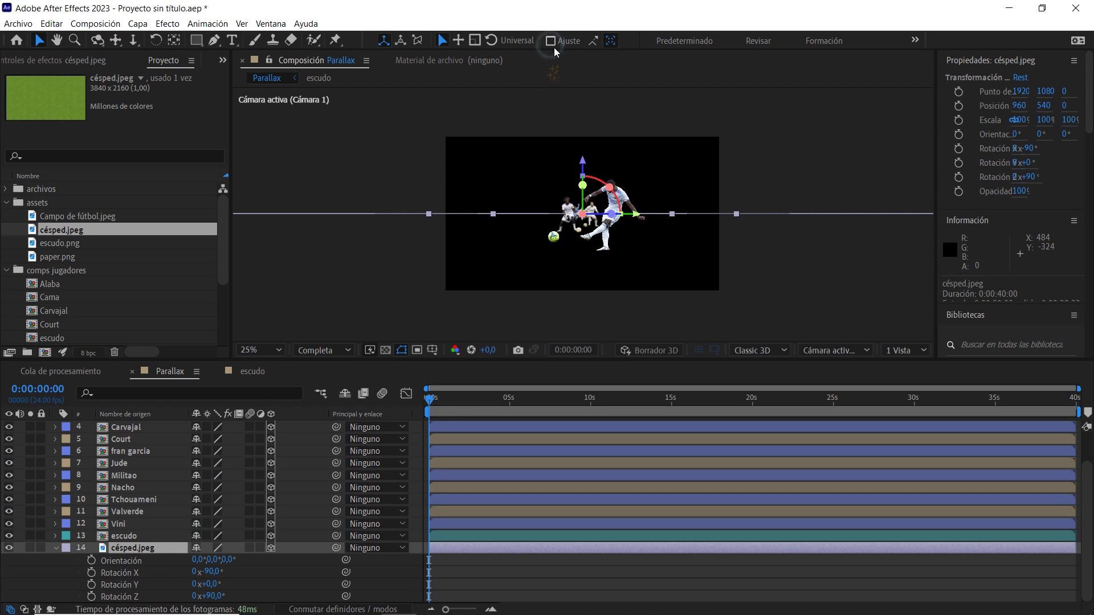
key("period")
left_click_drag(584, 143, 594, 210)
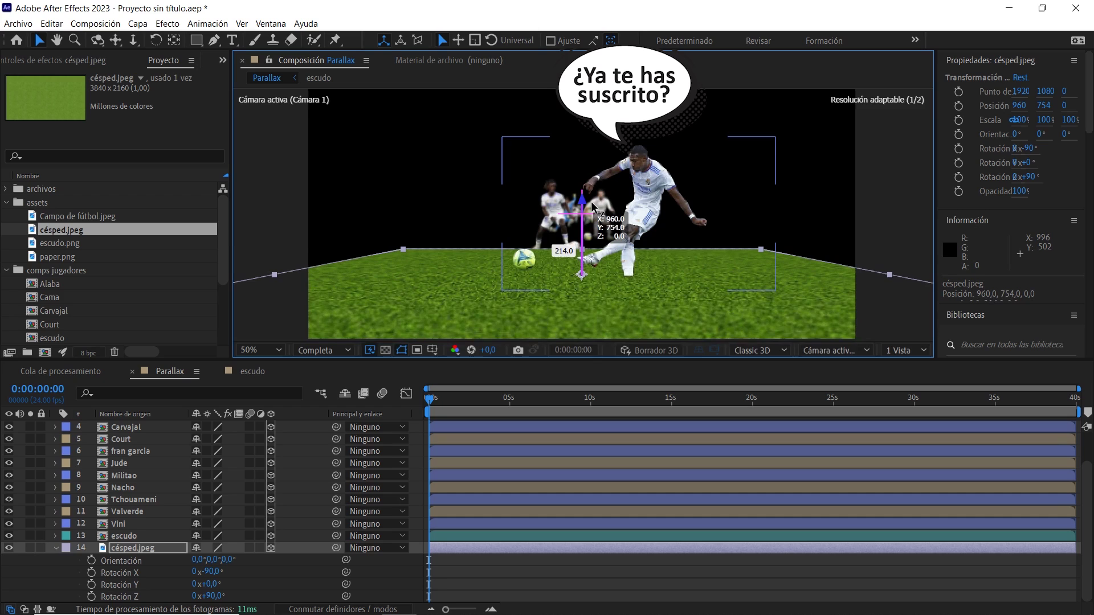
key("p")
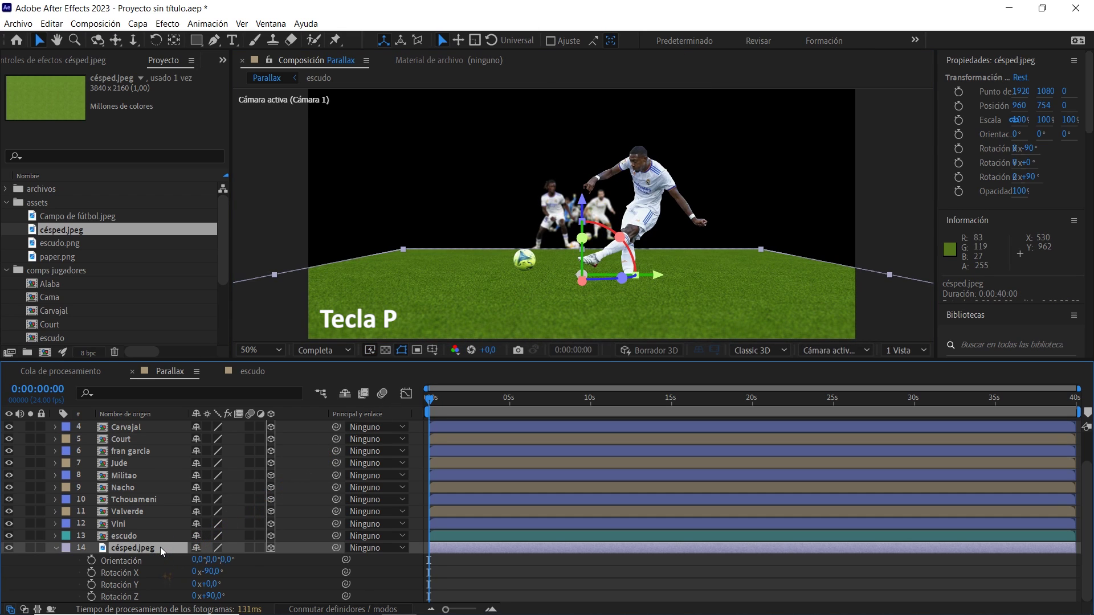
left_click_drag(215, 595, 224, 598)
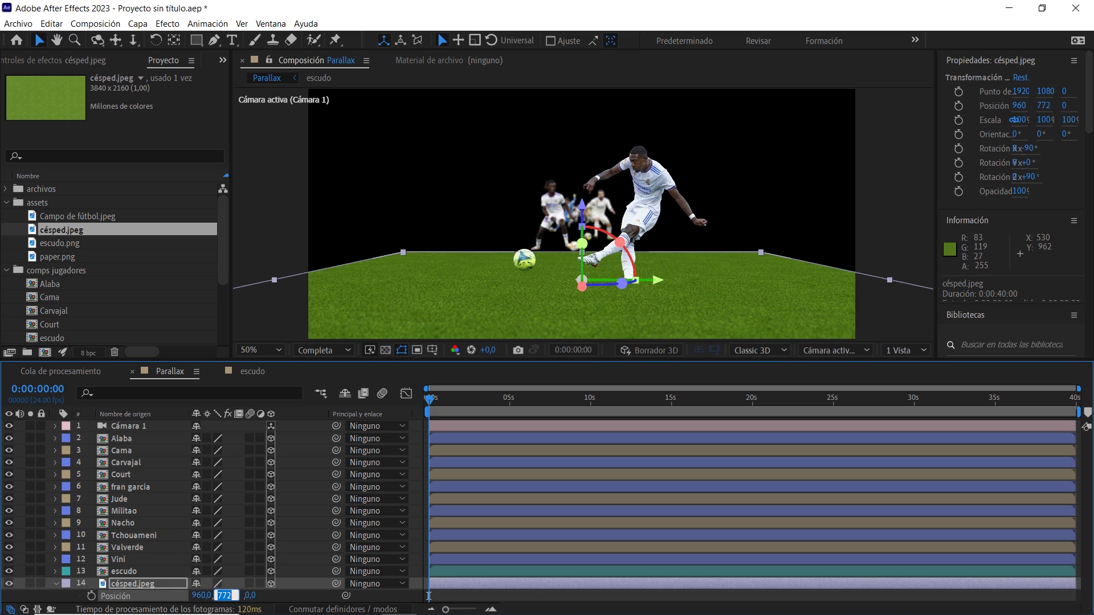
left_click(296, 596)
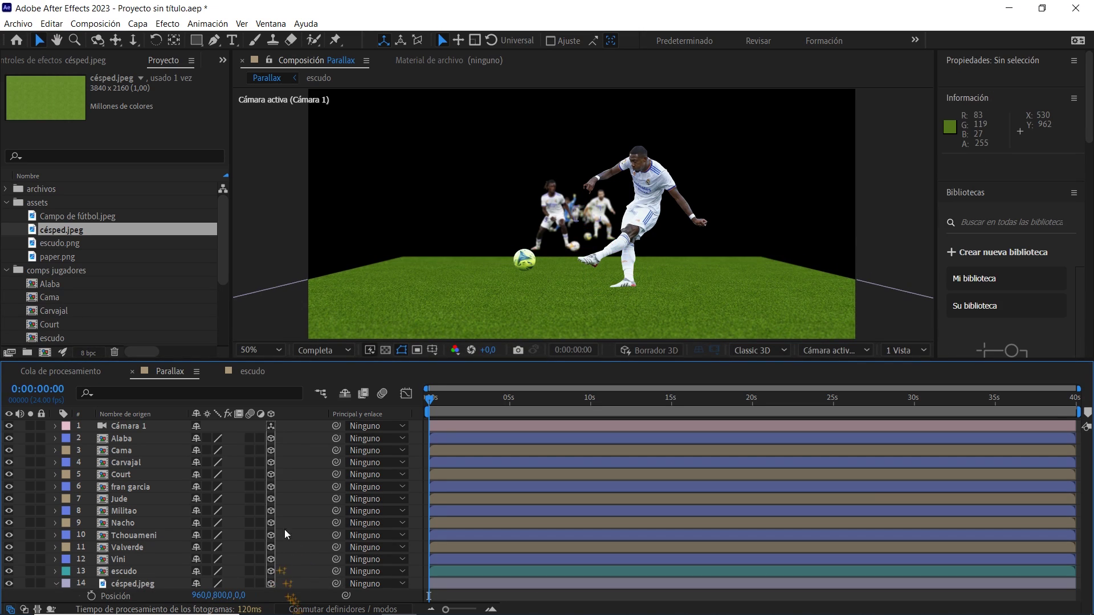
left_click_drag(337, 361, 353, 328)
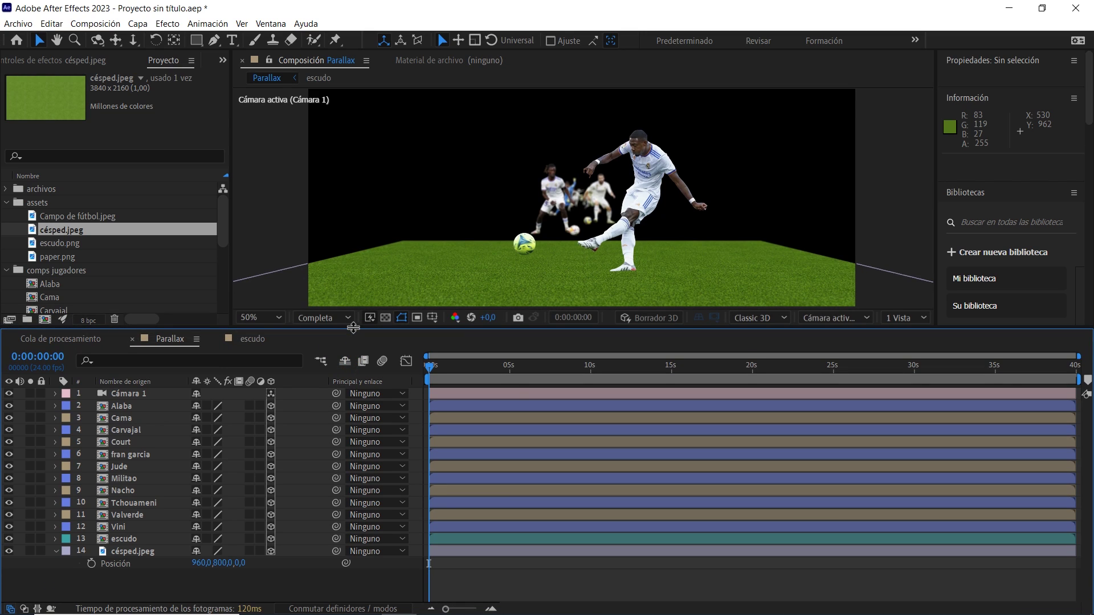
Step: Split the viewer into two views, setting the left one to the fitted Izquierda side view
left_click(905, 317)
left_click(906, 350)
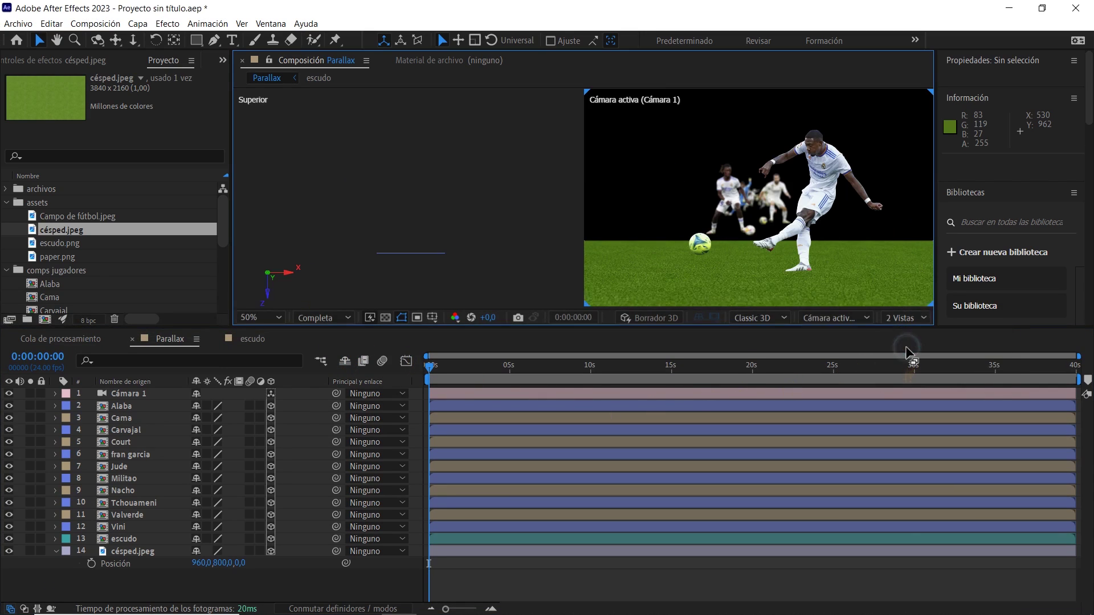
left_click(442, 265)
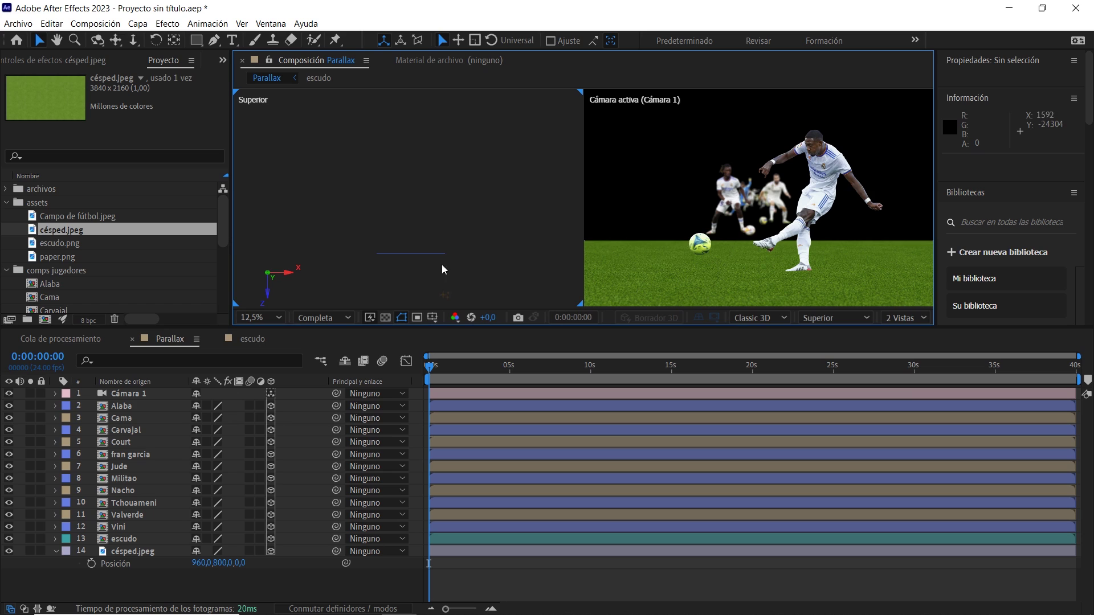
left_click(815, 318)
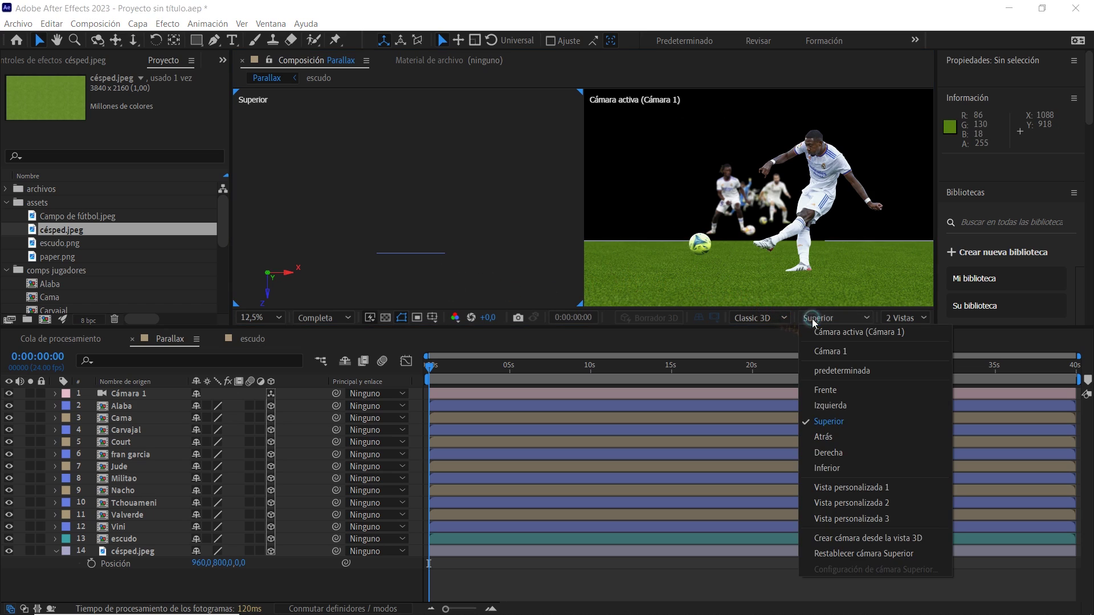
left_click(830, 405)
left_click(265, 316)
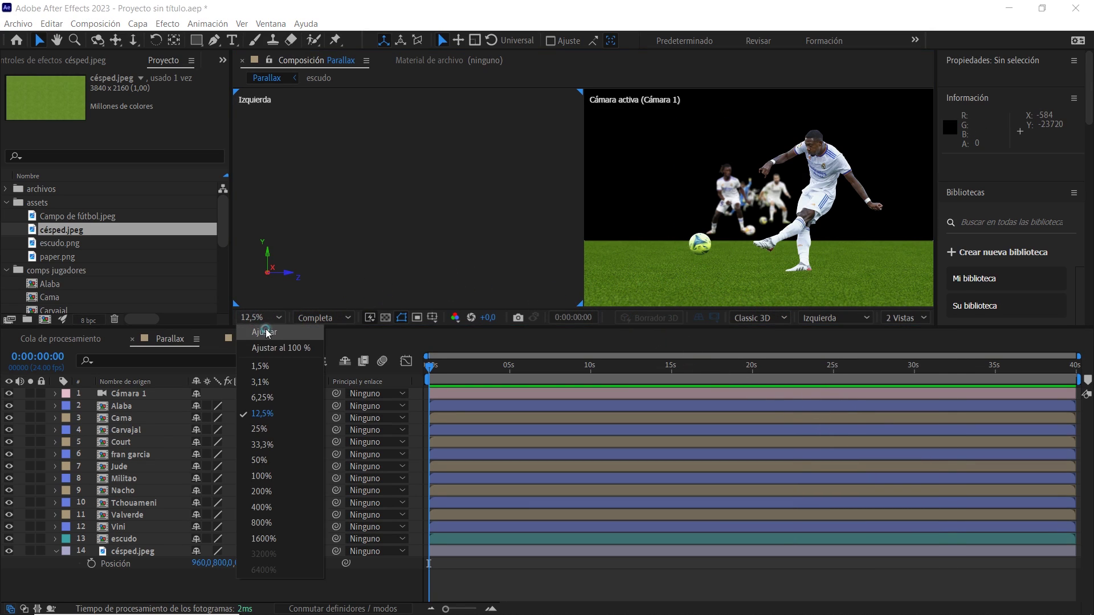
left_click(272, 349)
left_click(434, 368)
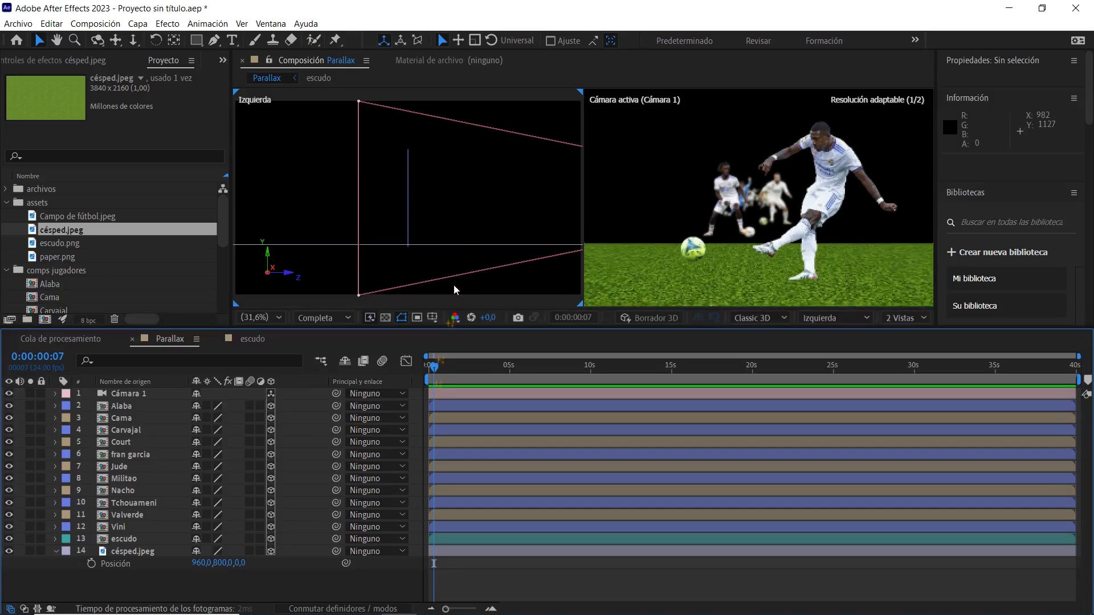
scroll(463, 241, "down", 3)
scroll(463, 241, "down", 2)
scroll(463, 242, "down", 1)
scroll(463, 244, "up", 2)
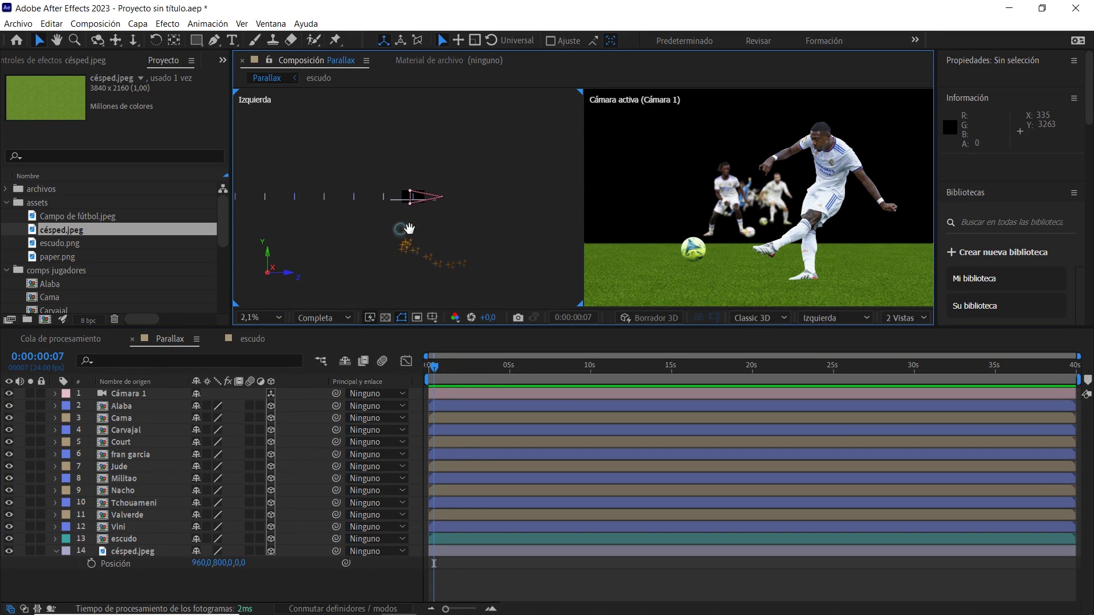
scroll(470, 244, "up", 1)
scroll(476, 245, "up", 1)
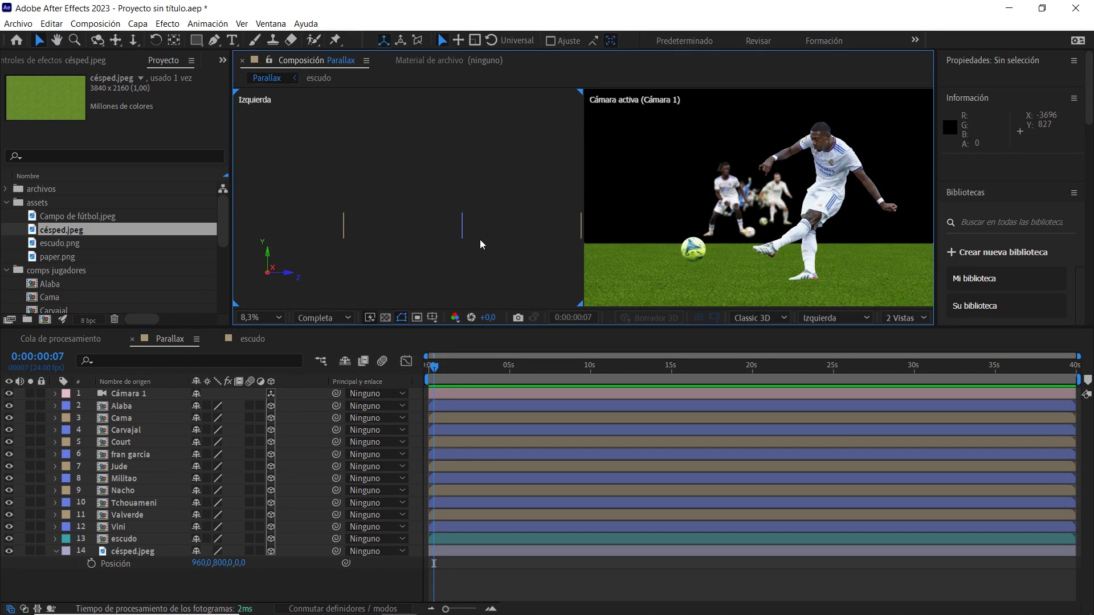
scroll(541, 243, "up", 1)
scroll(563, 244, "up", 1)
scroll(354, 205, "up", 1)
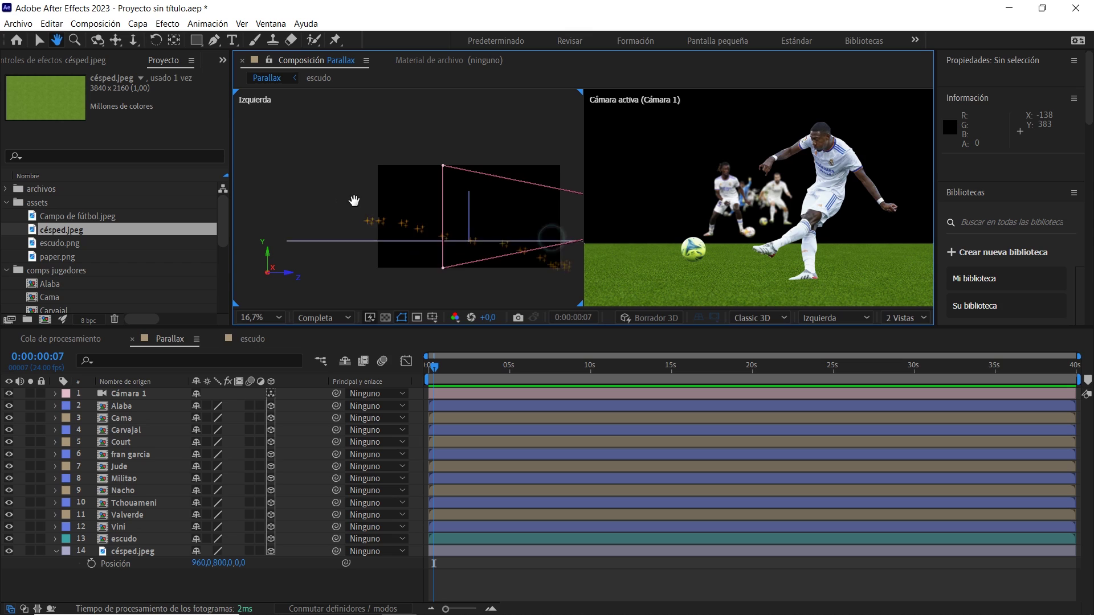
scroll(449, 224, "up", 1)
scroll(450, 226, "up", 1)
scroll(474, 248, "up", 2)
left_click_drag(474, 249, 296, 259)
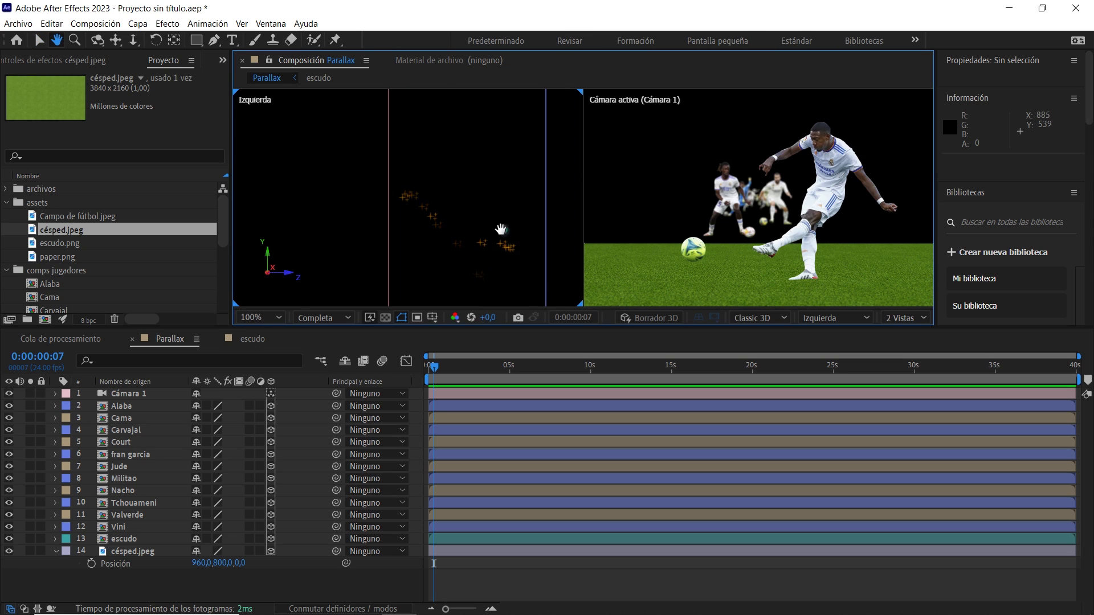
Step: Set Position Y to 800 for all layers from Alaba to escudo, then deselect
left_click(131, 406)
left_click(123, 538, "shift")
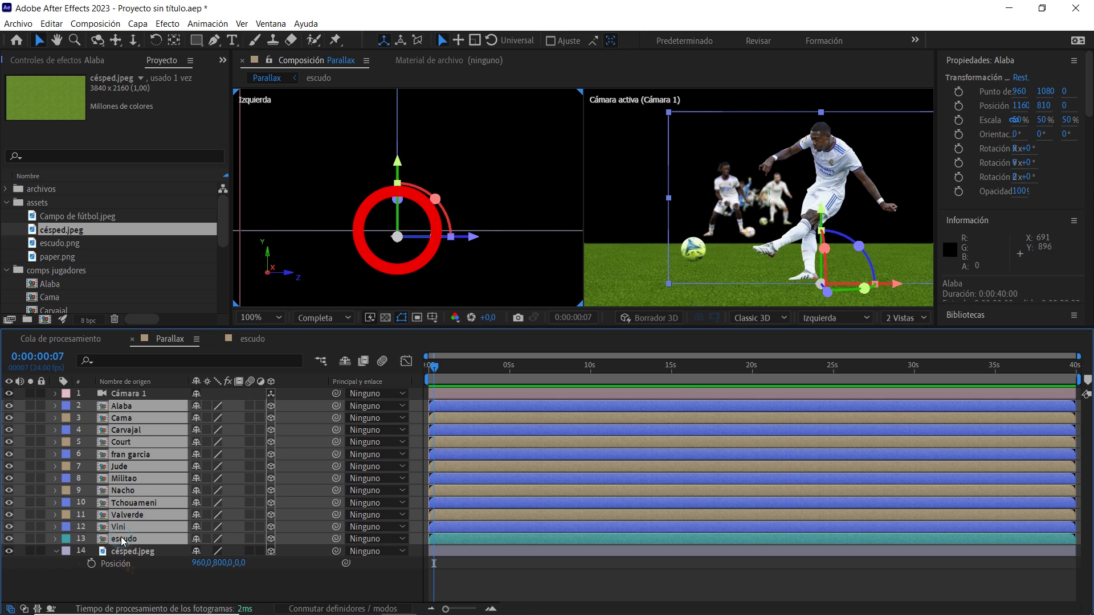
key("p")
key("p")
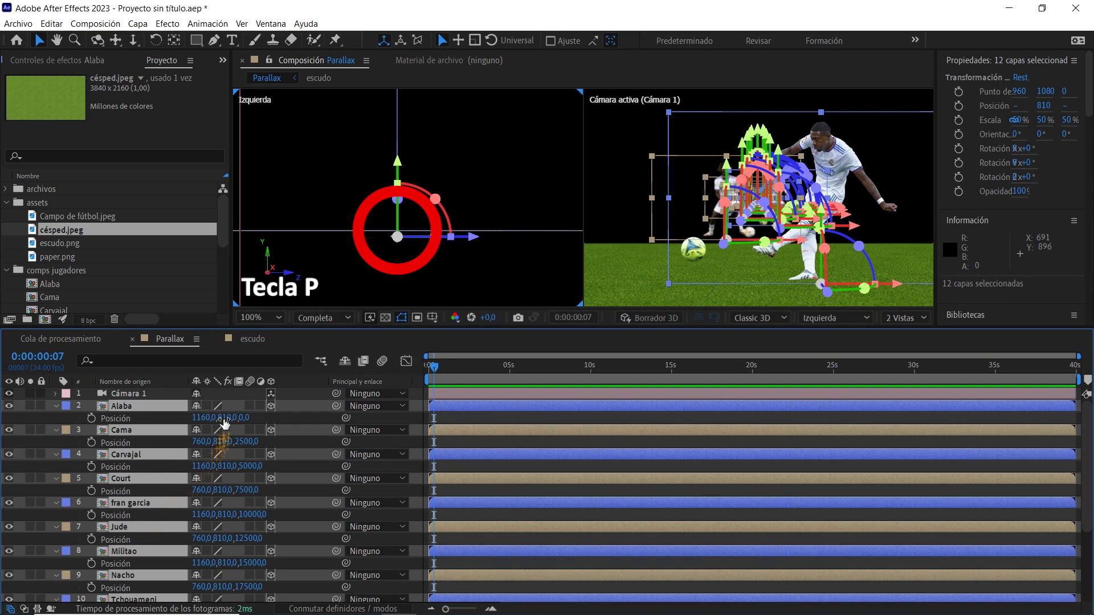
mouse_move(224, 419)
left_mouse_down()
mouse_move(210, 426)
mouse_move(228, 424)
left_mouse_up()
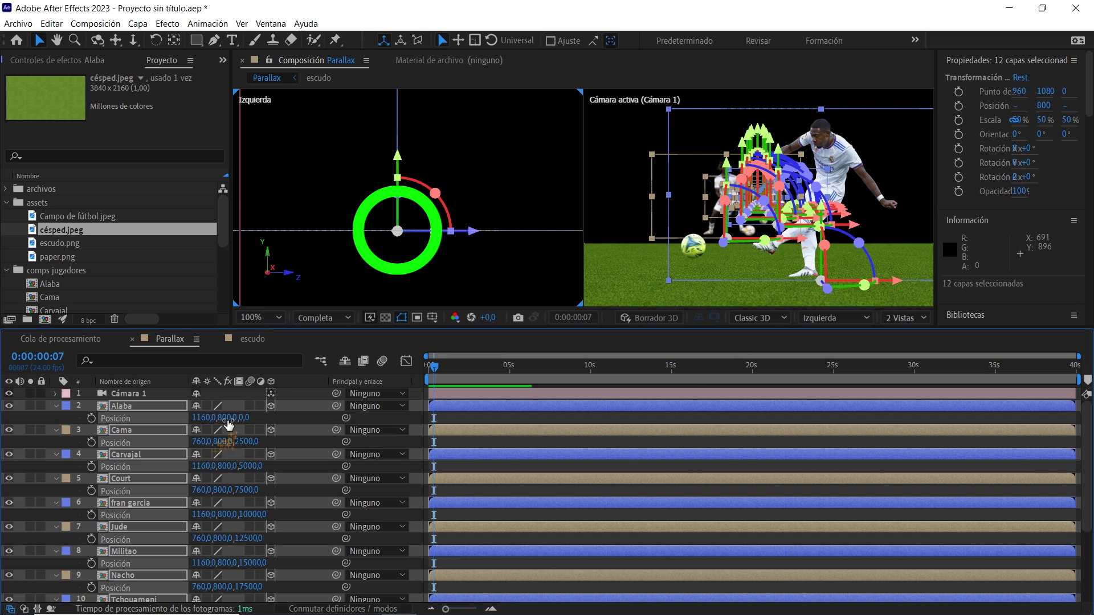
left_click(228, 418)
left_click(57, 407)
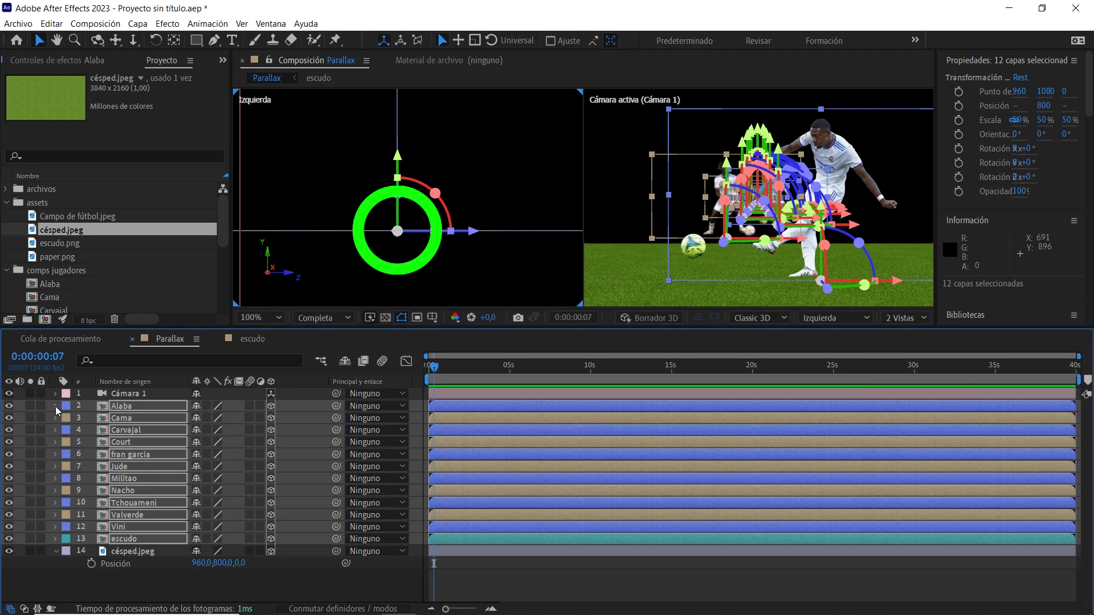
left_click(217, 590)
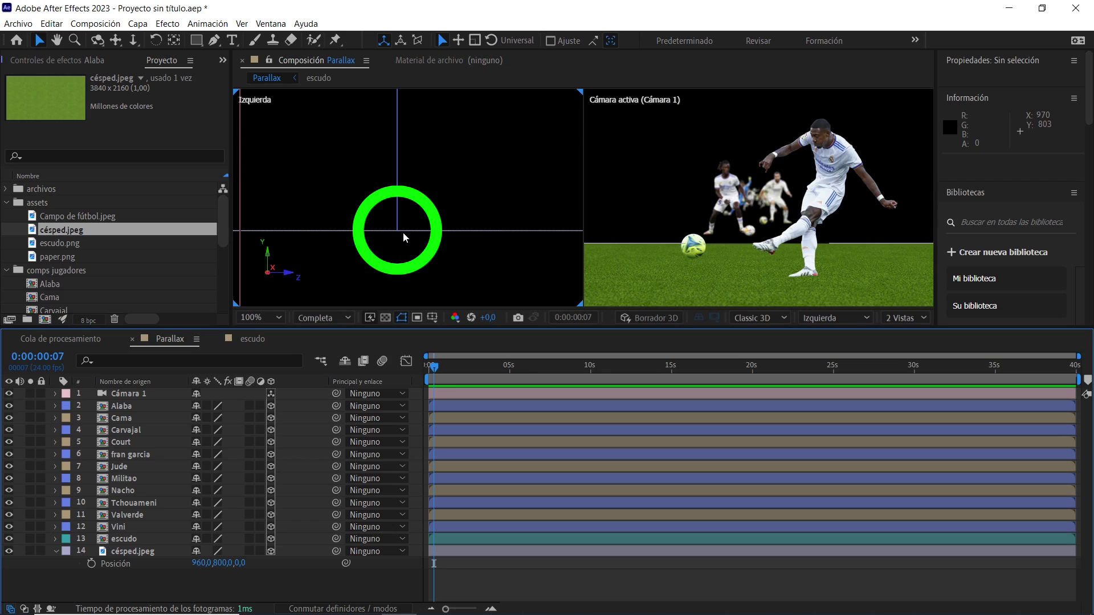
Step: Switch the viewer layout back to 1 Vista
left_click_drag(402, 231, 384, 264)
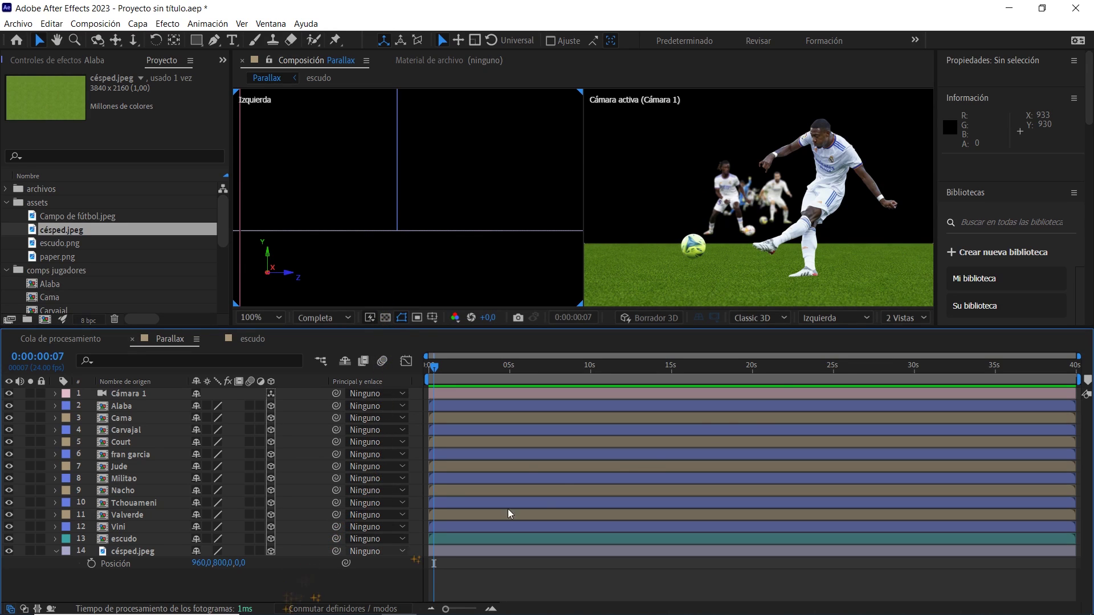
left_click(906, 318)
left_click(901, 344)
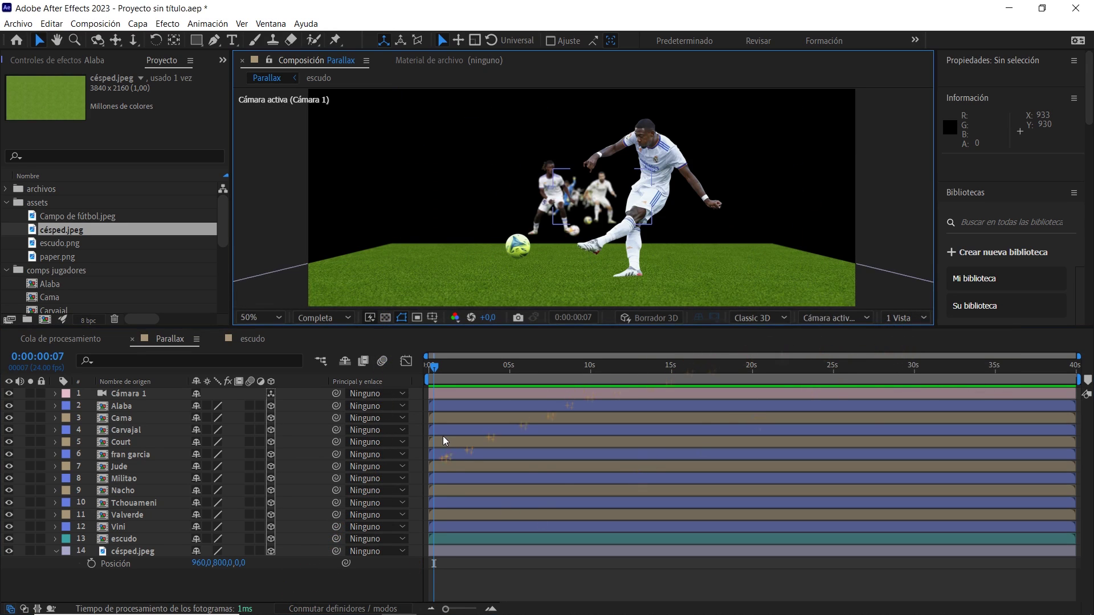
Step: Create a Punto light, Luz Punto 1, at 100% intensity with Proyecta sombras on
right_click(206, 587)
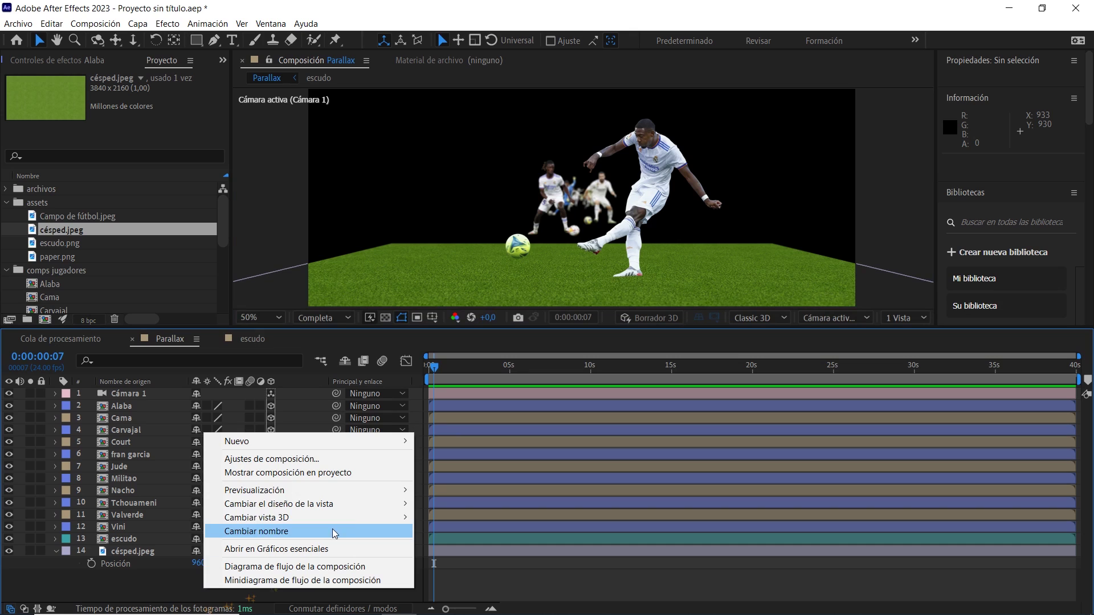
mouse_move(378, 452)
left_click(448, 485)
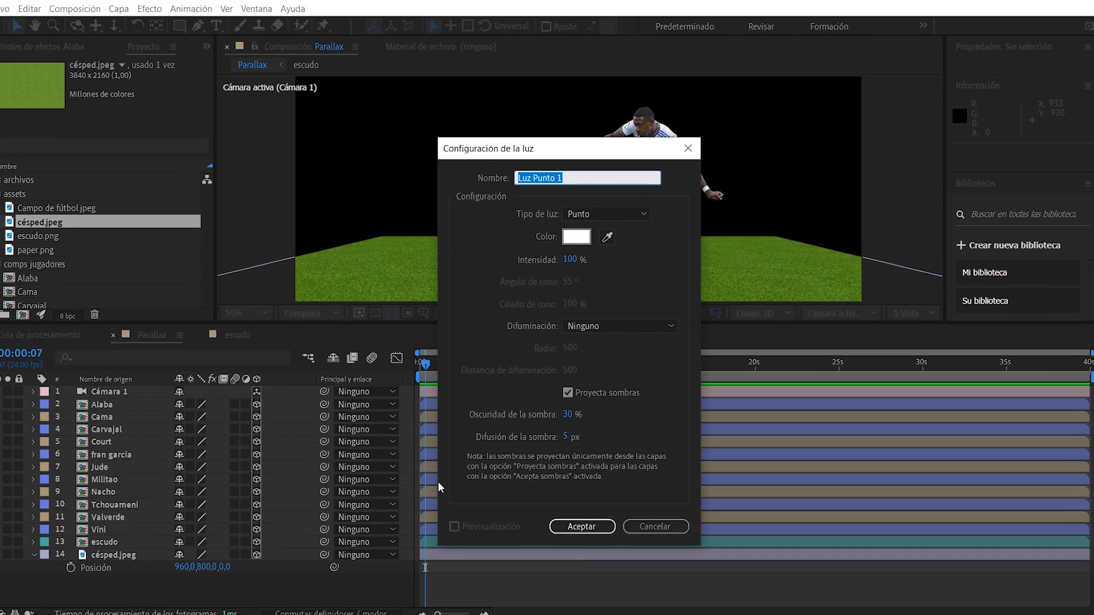
left_click(593, 142)
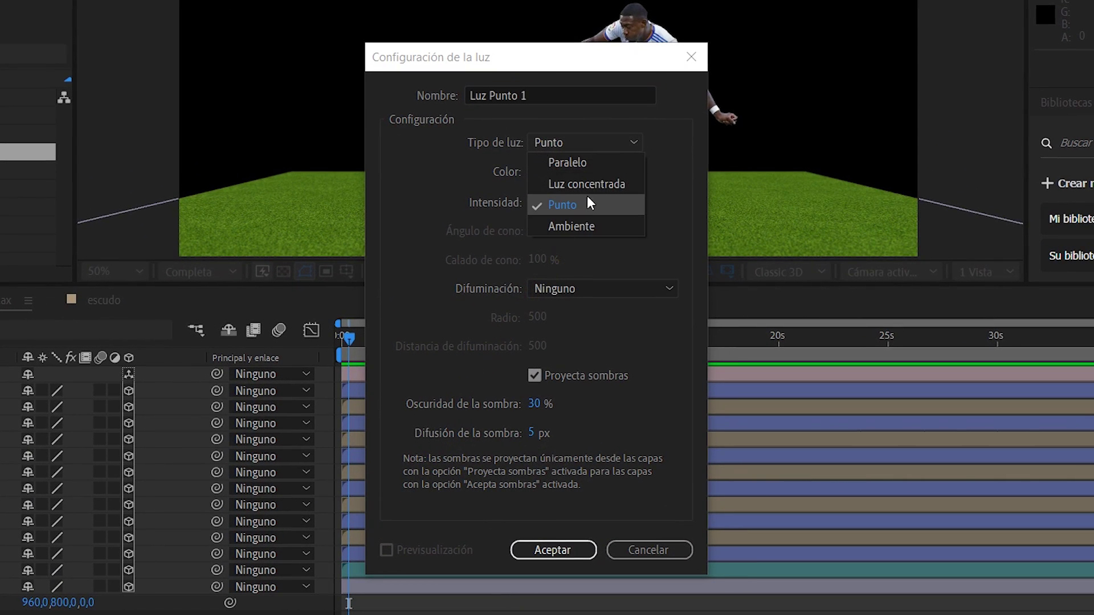
left_click(587, 204)
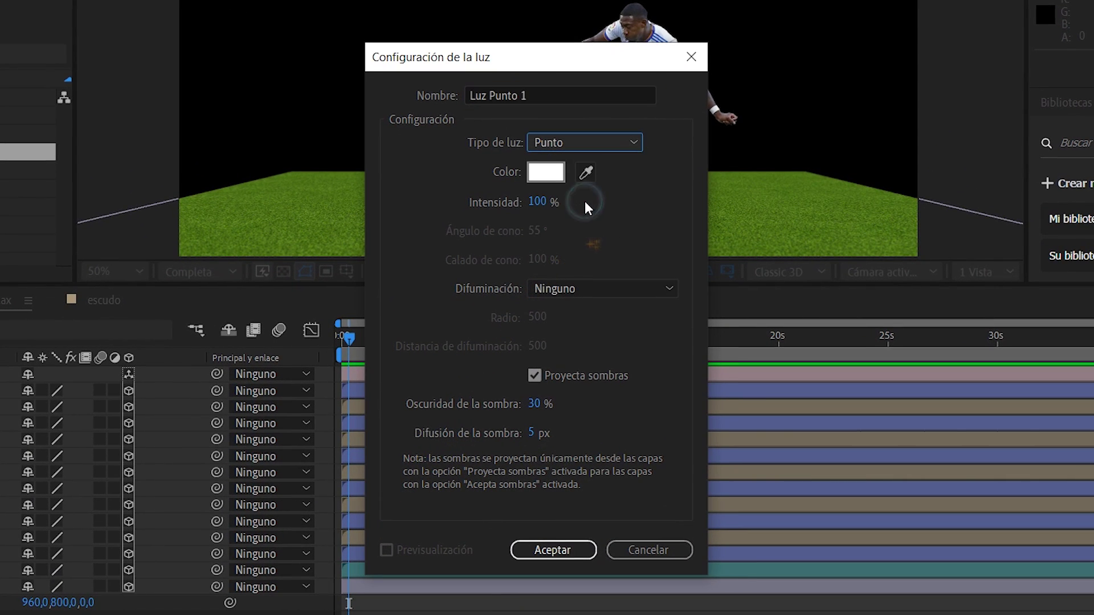
left_click(547, 203)
left_click(535, 375)
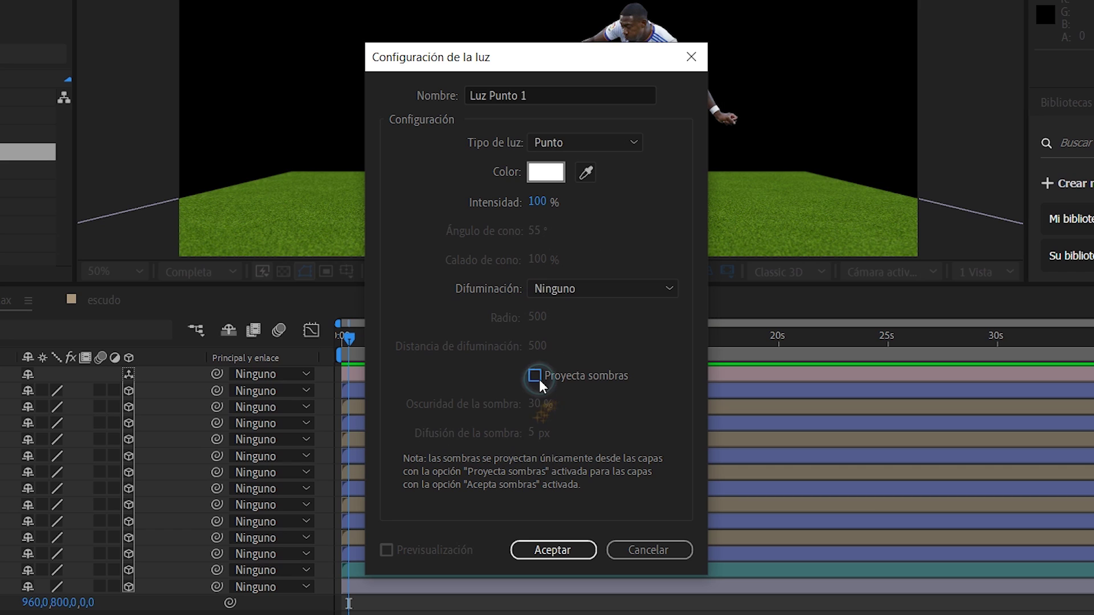
left_click(536, 376)
left_click(533, 433)
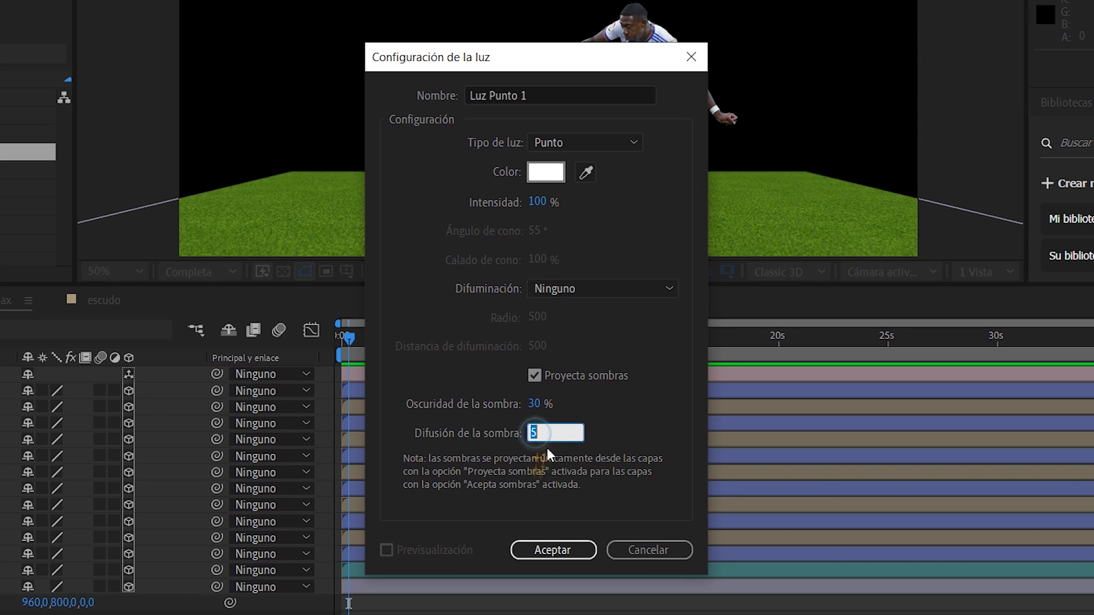
left_click(546, 552)
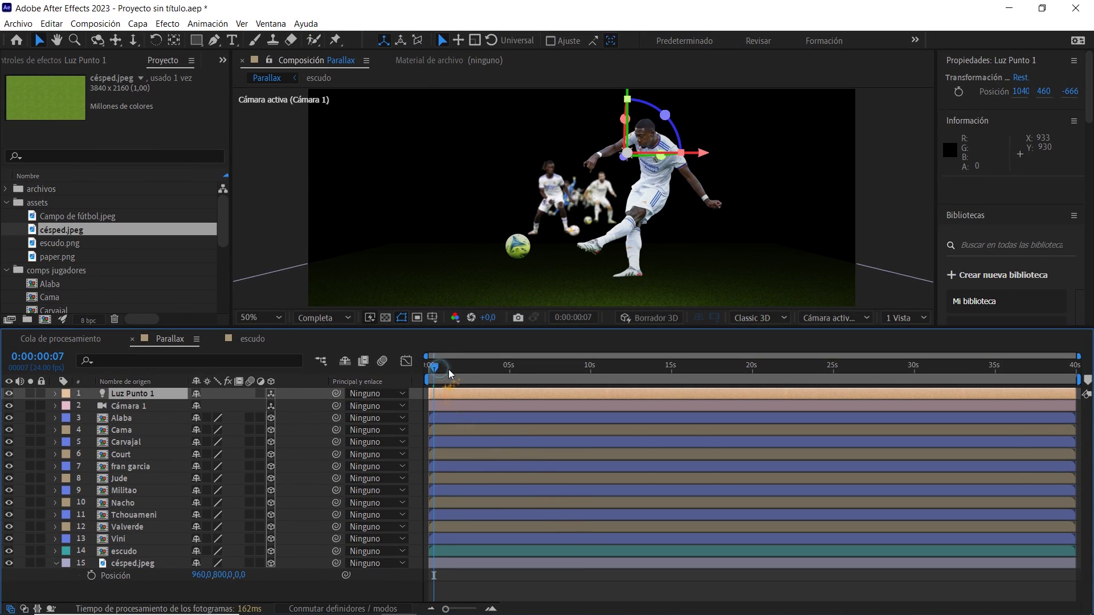
Step: In a 2 Vistas layout, raise the light to Y -110 high above the players
left_click_drag(449, 369, 419, 368)
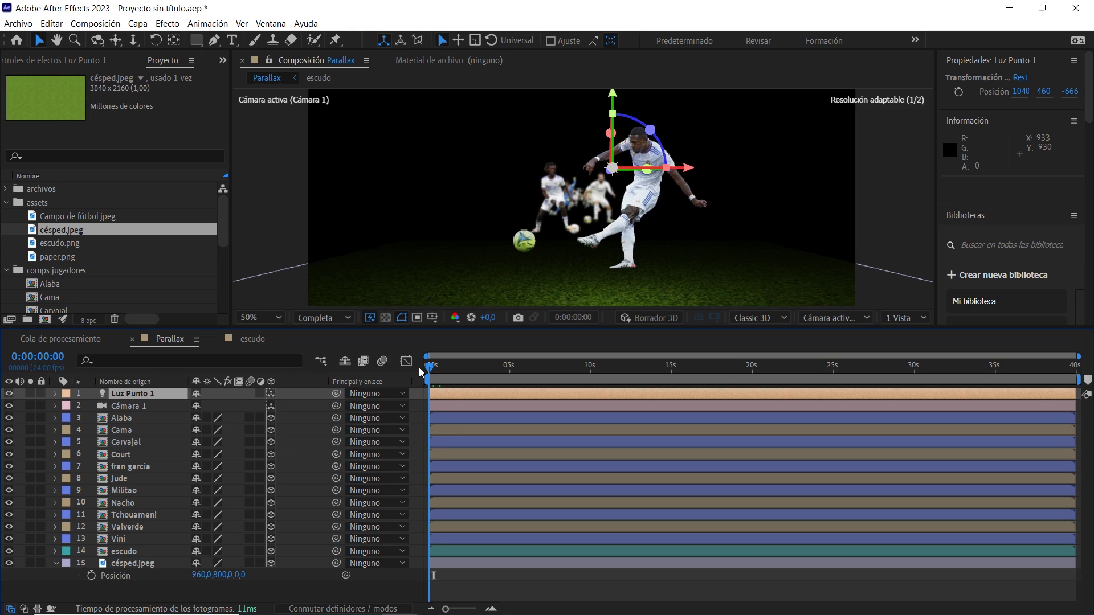
left_click(910, 318)
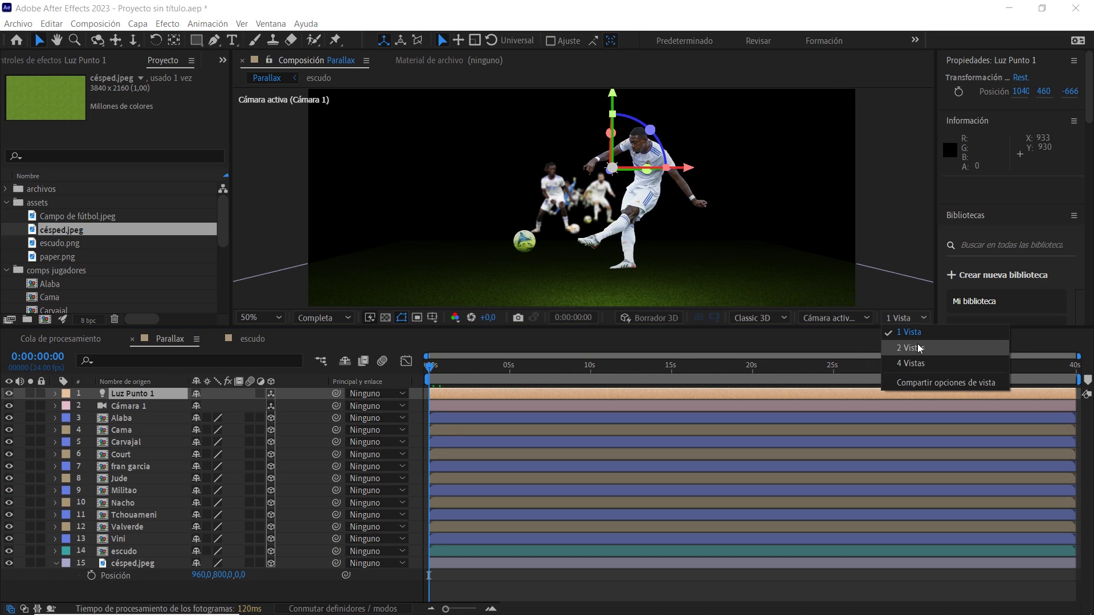
left_click(917, 347)
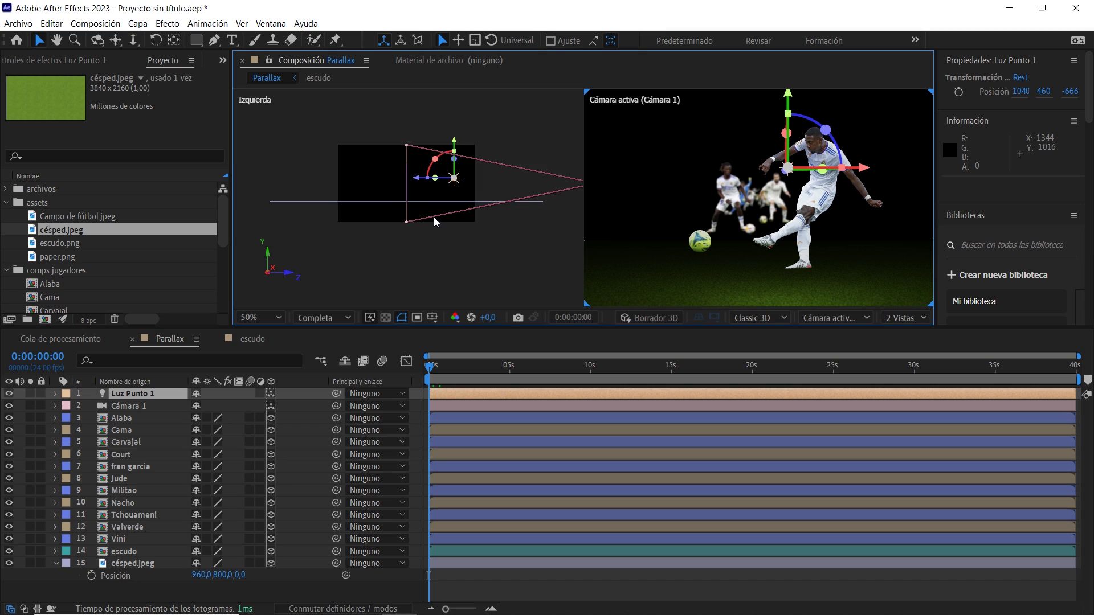
scroll(433, 217, "down", 3)
scroll(420, 213, "down", 3)
scroll(424, 216, "down", 2)
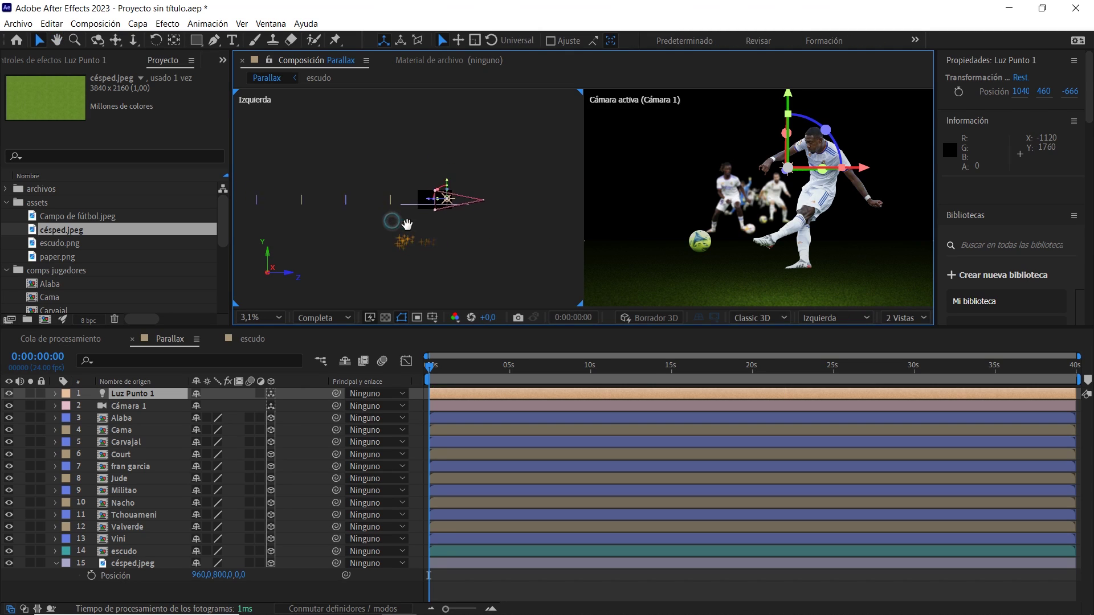
left_click(140, 393)
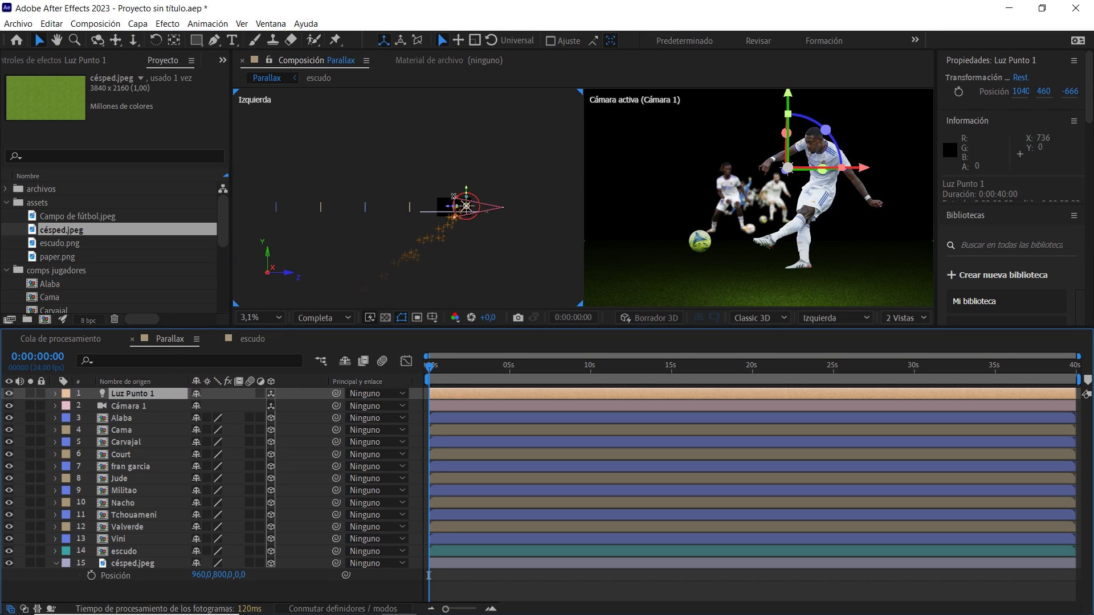
left_click_drag(468, 189, 478, 164)
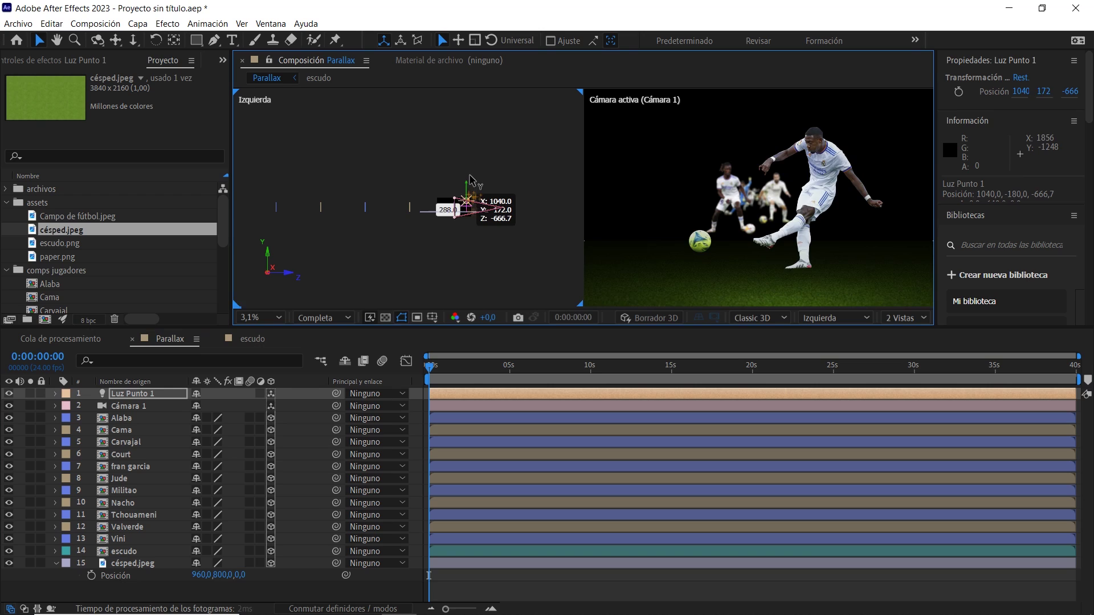
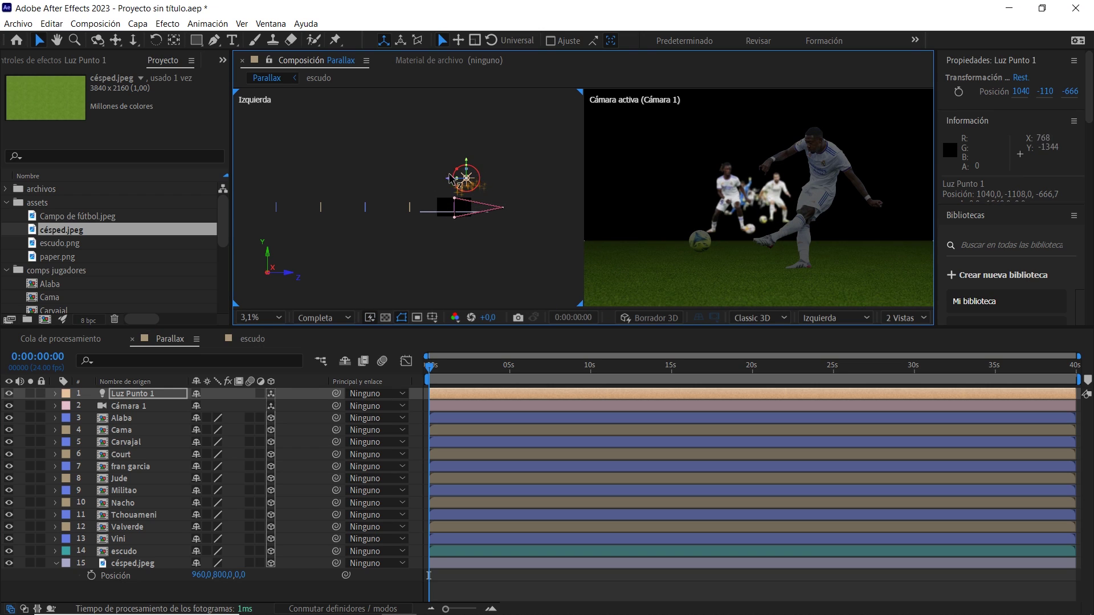
Step: Move Luz Punto 1 back to Z about 7461 and up to Y about -1556
left_click_drag(444, 182, 302, 185)
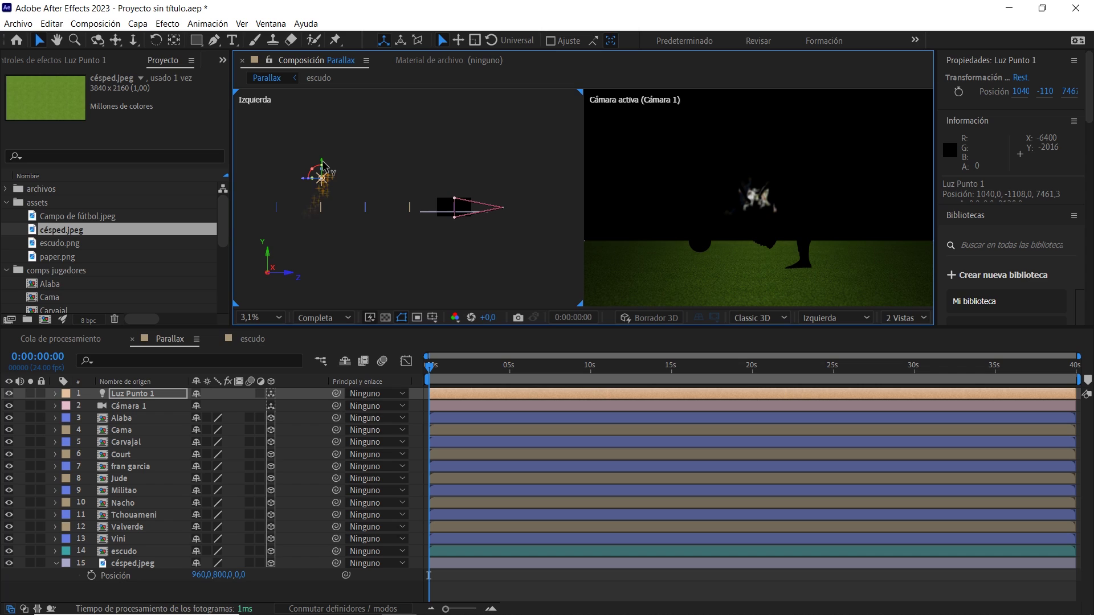
left_click_drag(324, 164, 327, 156)
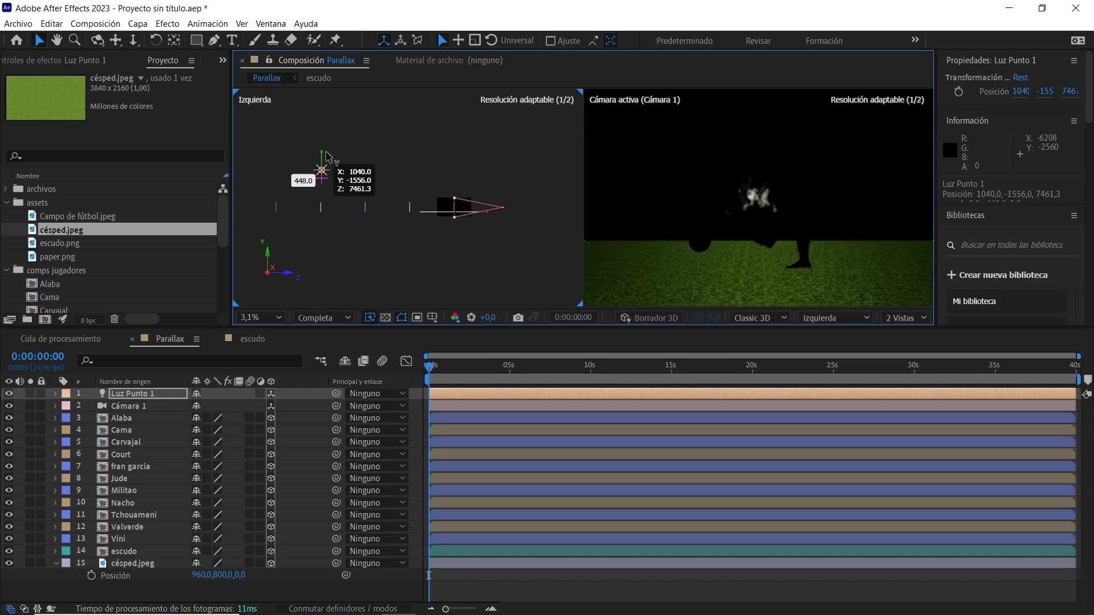
left_click(140, 419)
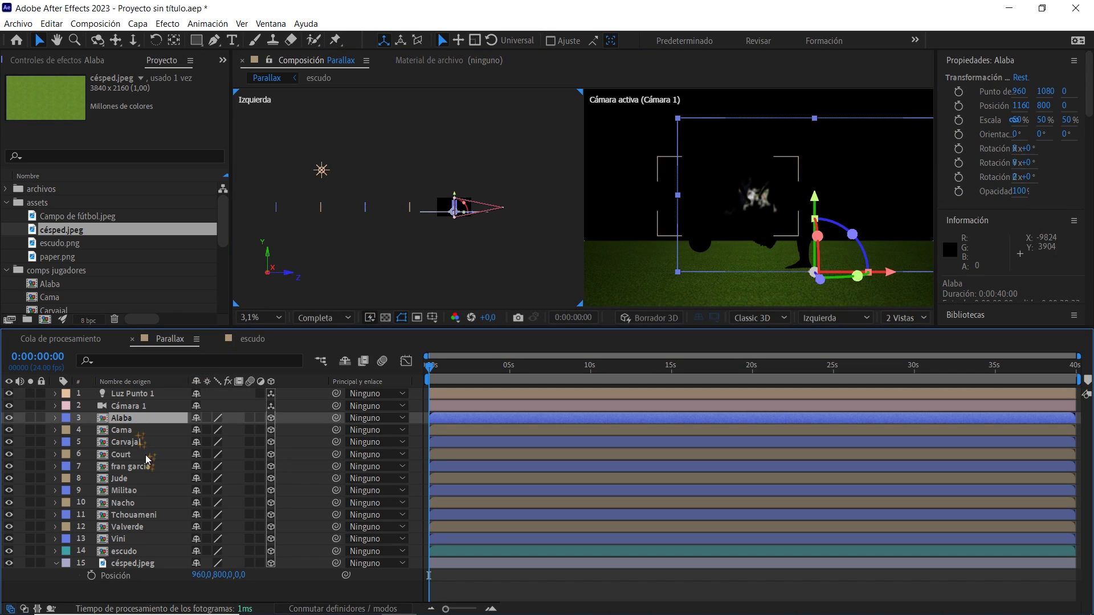
Step: Set layers Alaba through césped.jpeg to Casts Shadows On and Accepts Lights Off
left_click(143, 562, "shift")
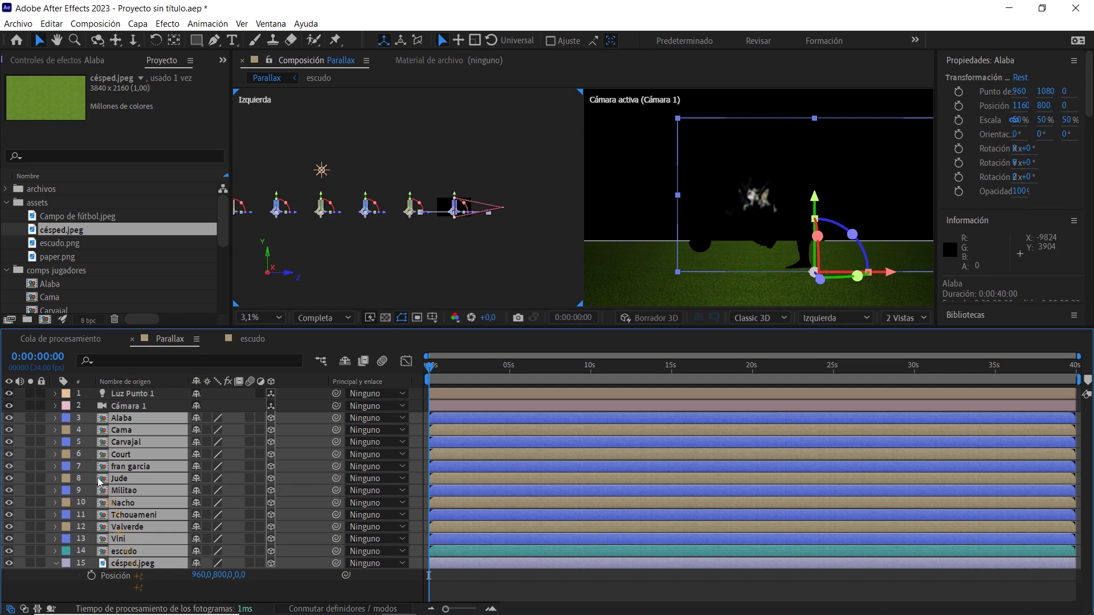
left_click(55, 419)
left_click(69, 552)
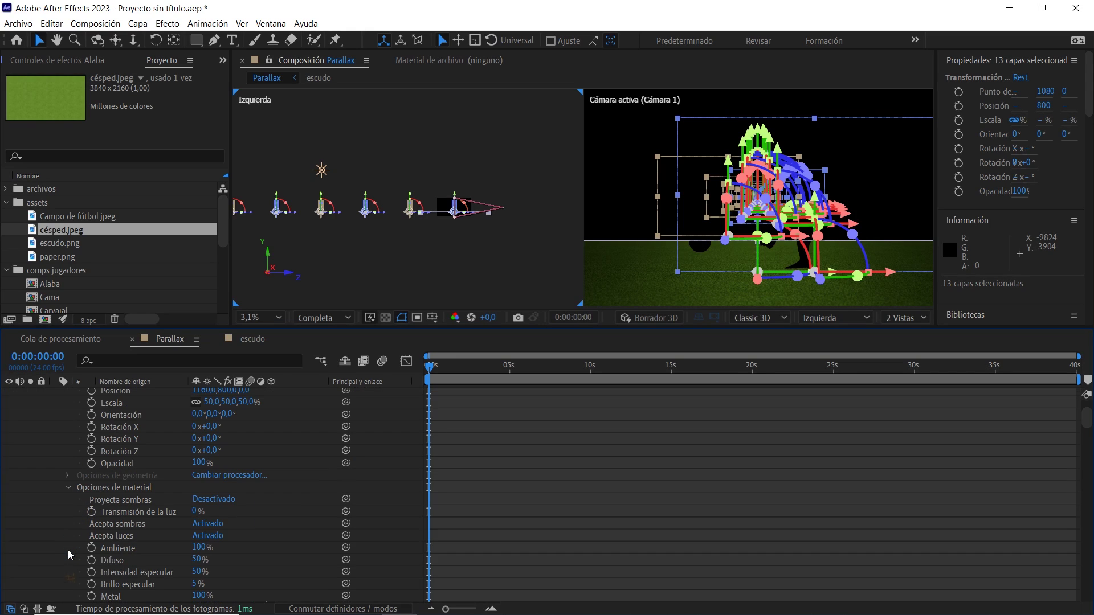
left_click(218, 499)
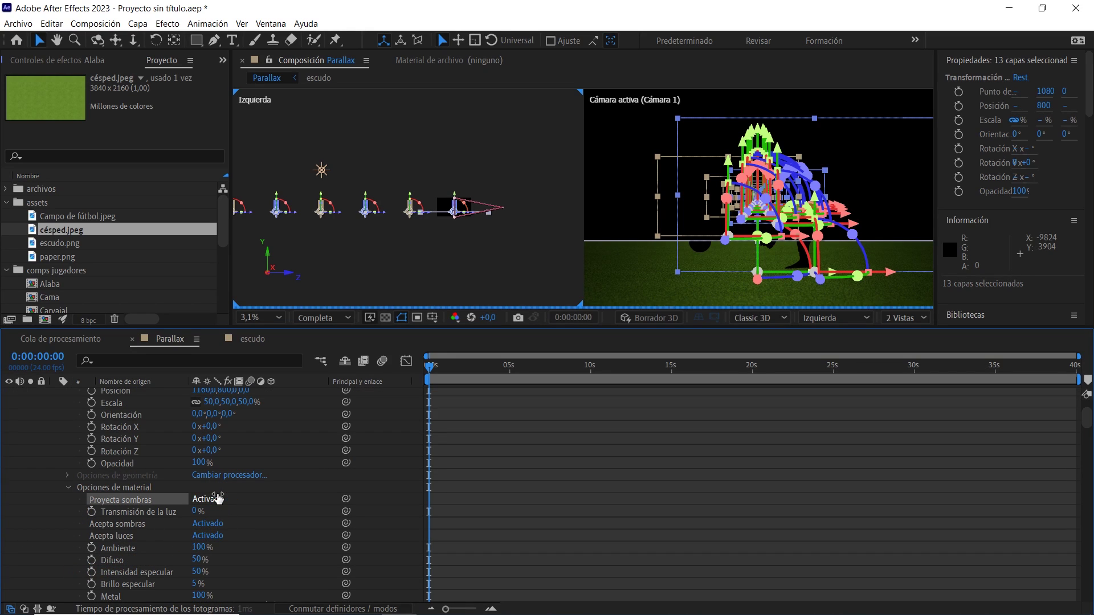
left_click(209, 536)
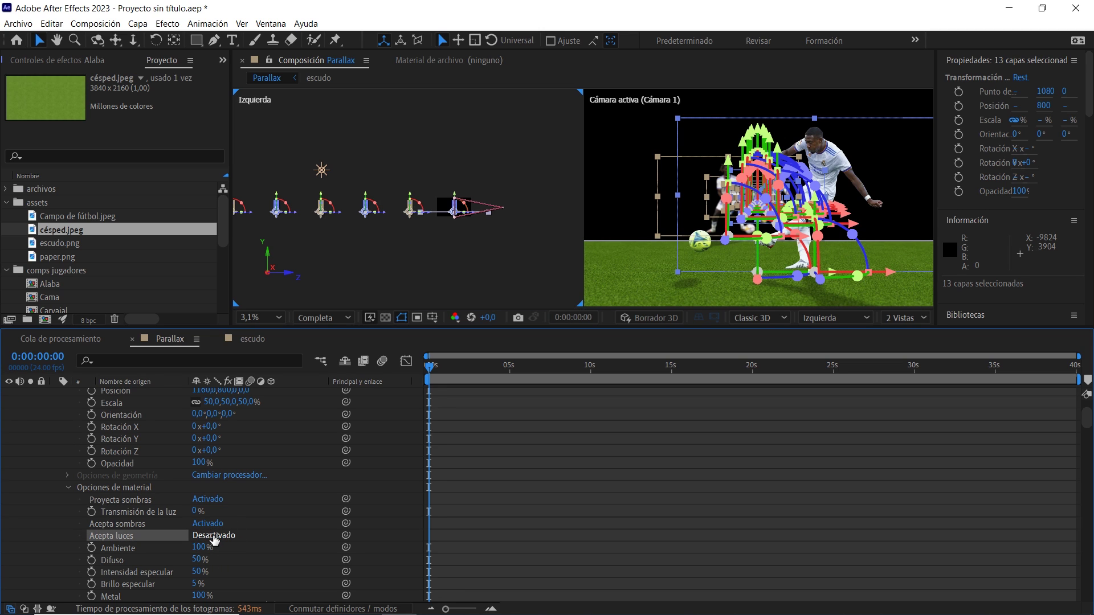
scroll(93, 469, "up", 3)
left_click(57, 419)
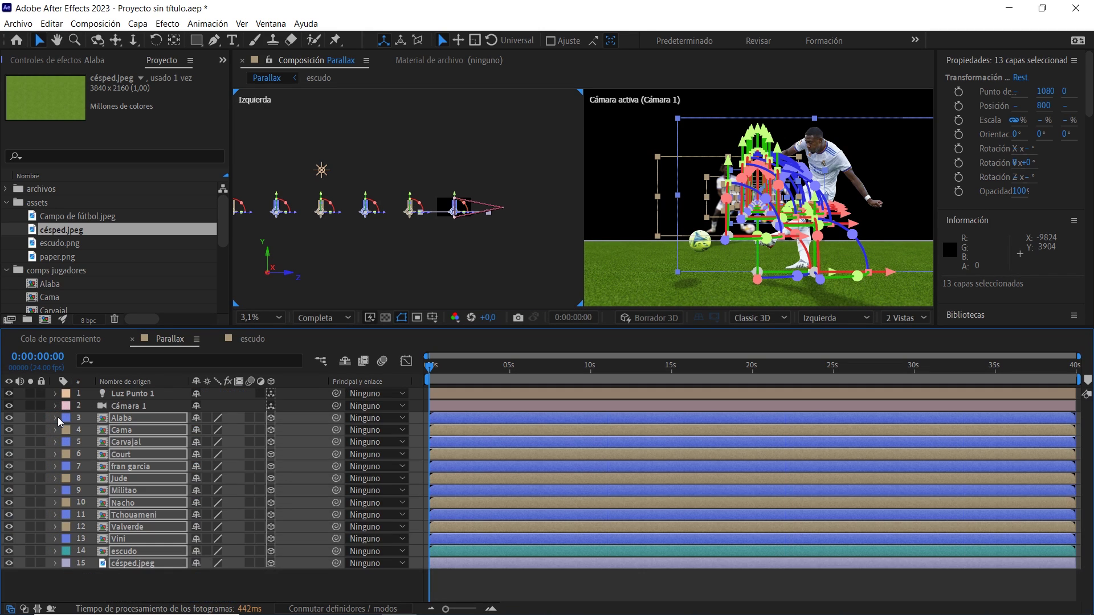
left_click(165, 582)
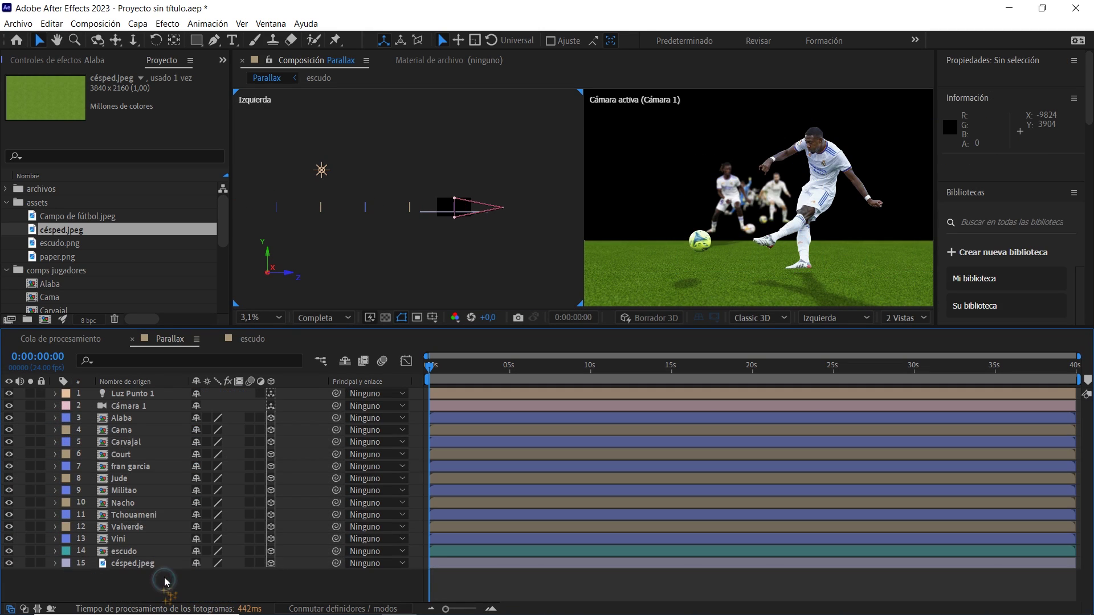
left_click(322, 171)
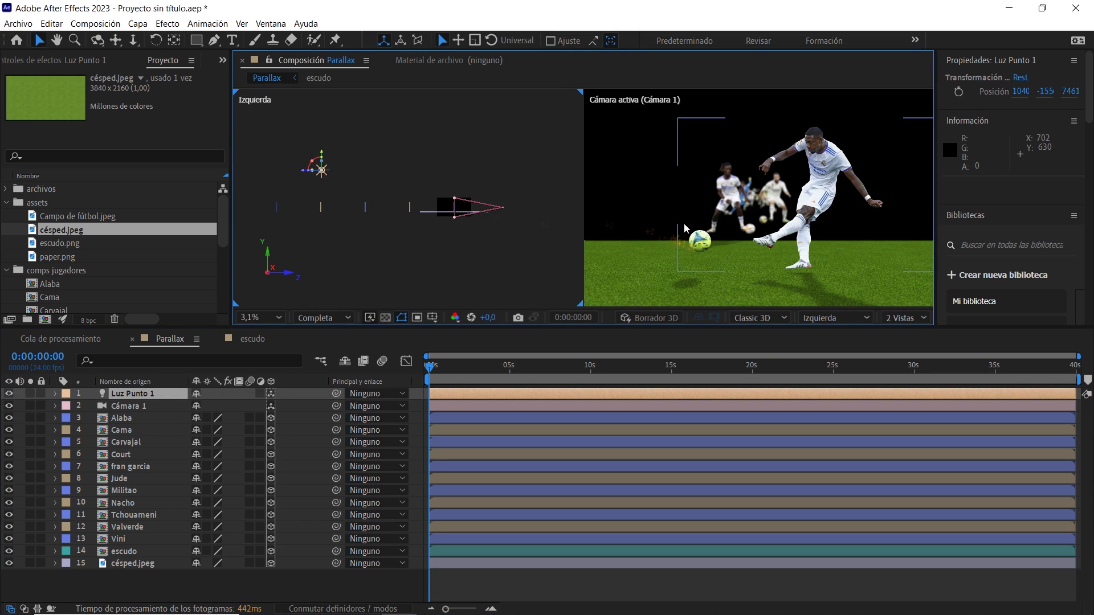
Step: Shift Luz Punto 1 to 1040, -2036, 7493.3 and switch the viewer to 1 View
scroll(684, 224, "down", 2)
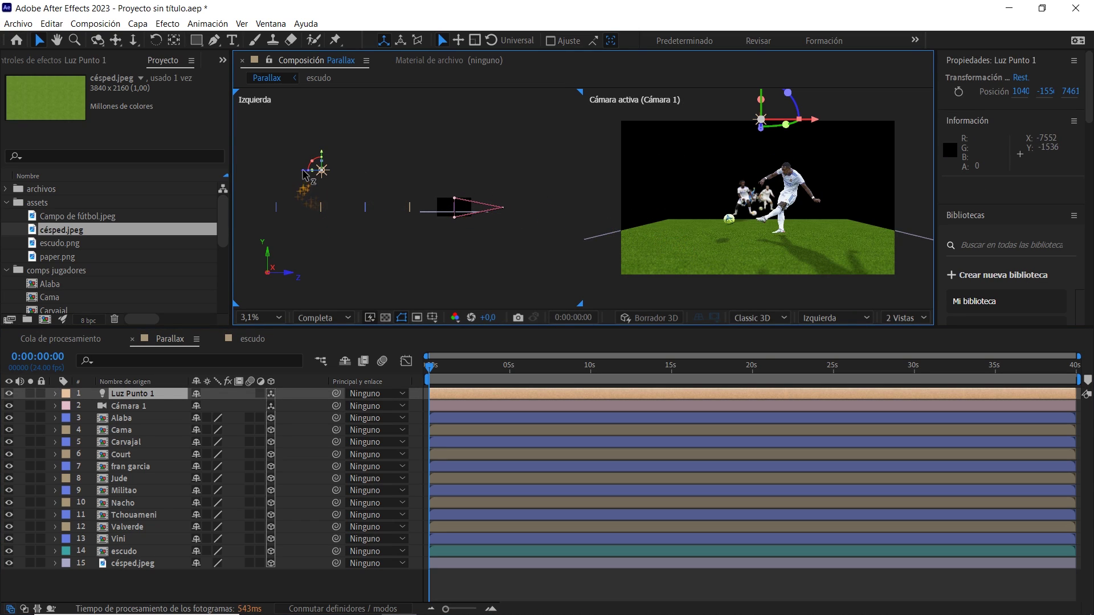
mouse_move(303, 170)
left_mouse_down()
mouse_move(322, 169)
mouse_move(324, 145)
left_mouse_up()
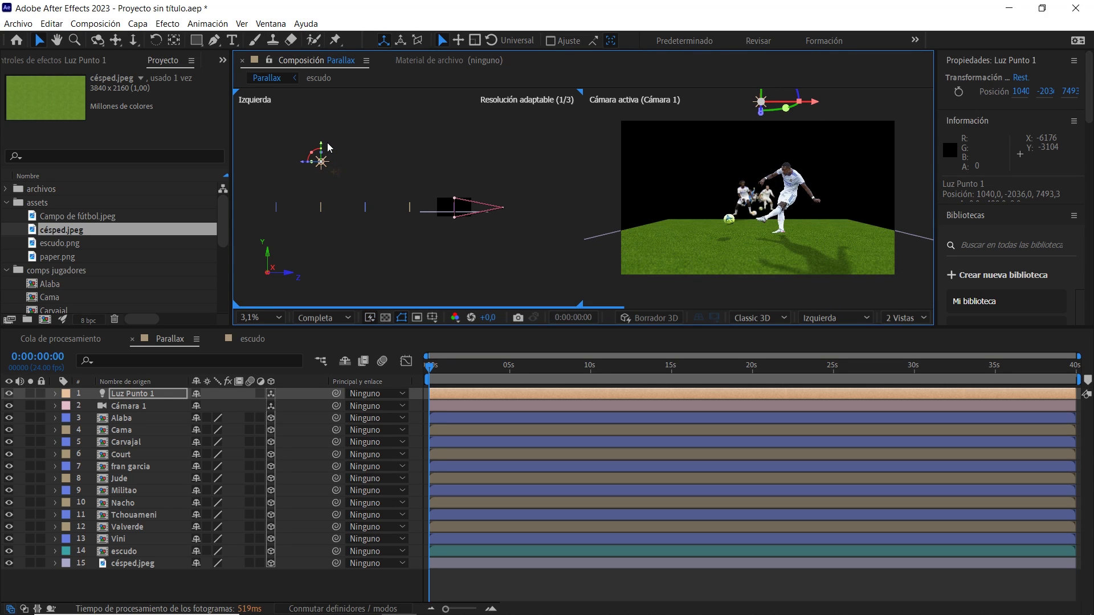
left_click(909, 320)
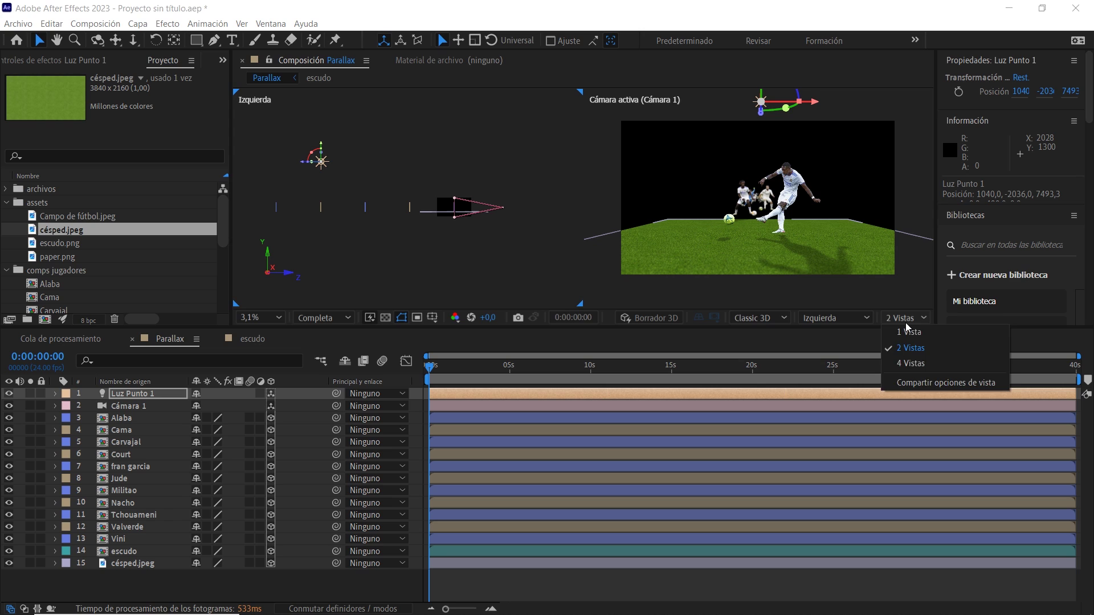
left_click(907, 319)
left_click(908, 319)
left_click(908, 333)
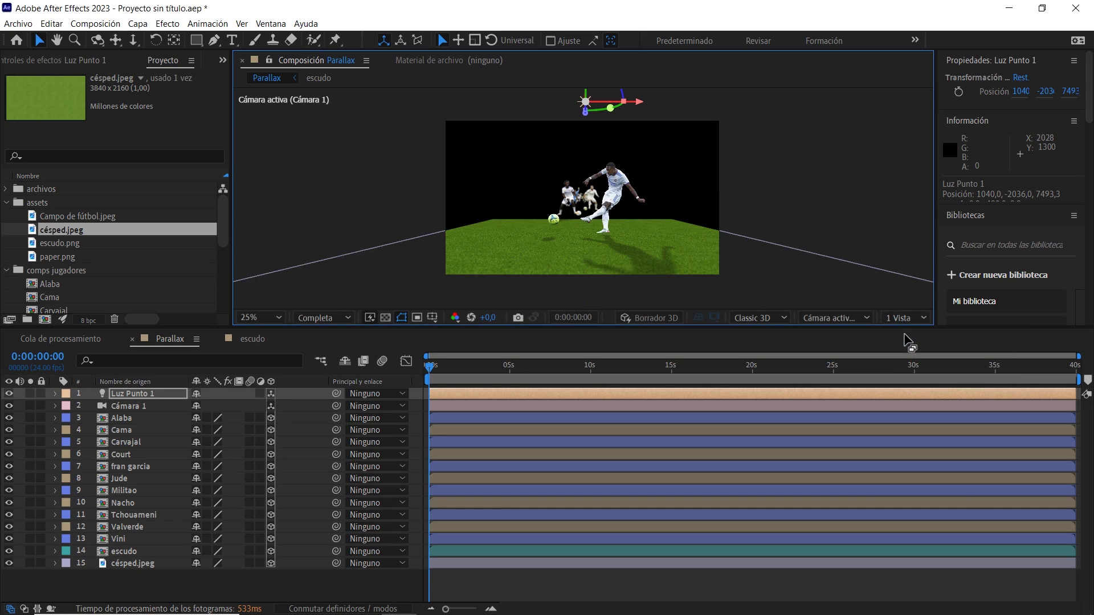
scroll(713, 238, "up", 4)
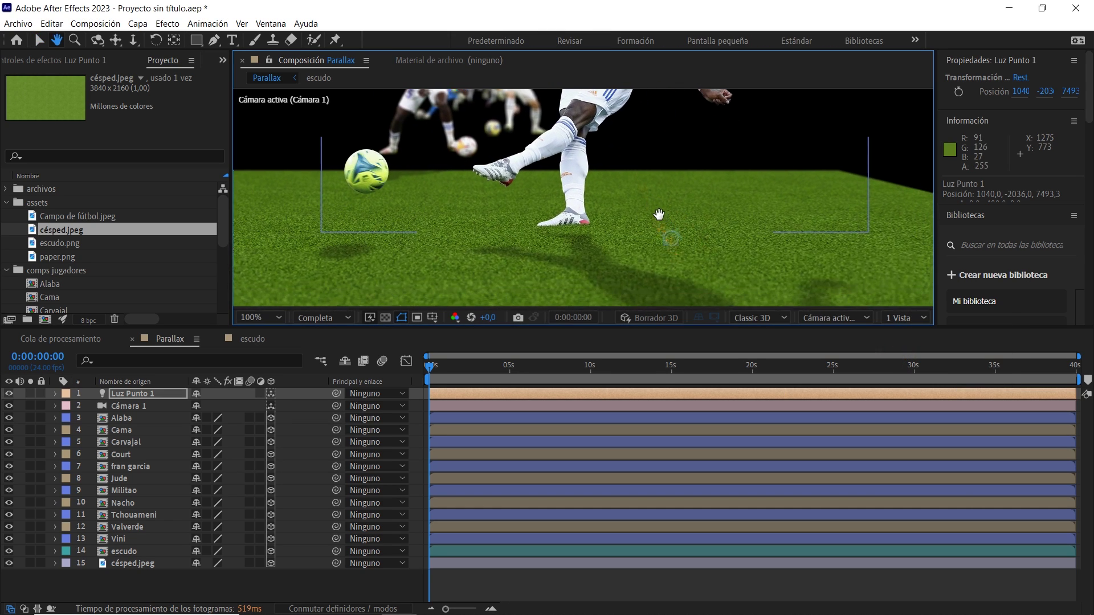
left_click(659, 187)
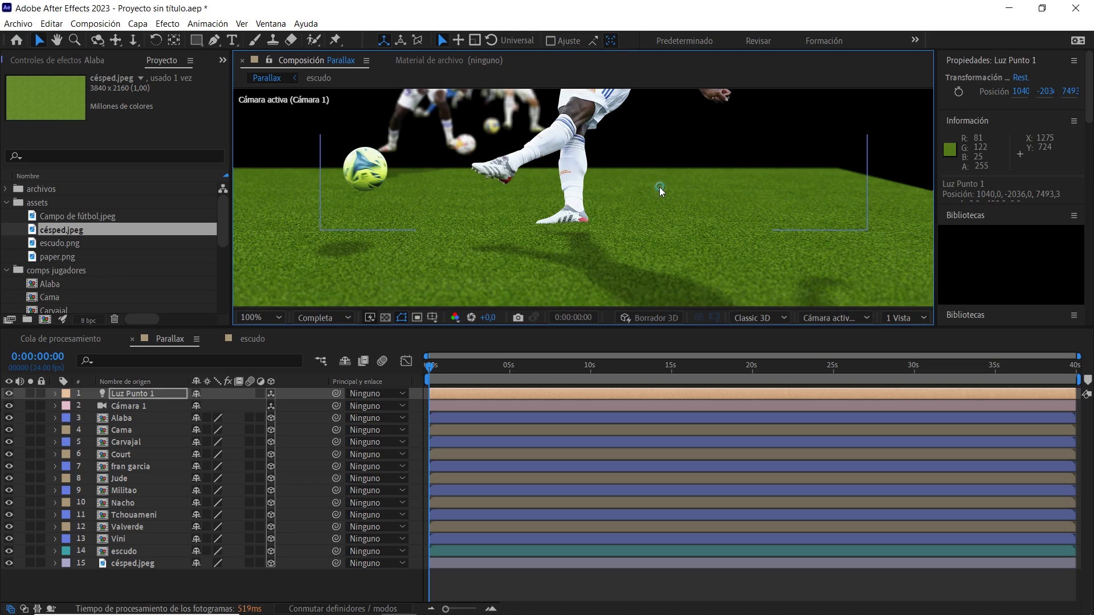
Step: Open the Alaba precomp and lower the Alaba player slightly
double_click(174, 419)
left_click_drag(615, 187, 619, 73)
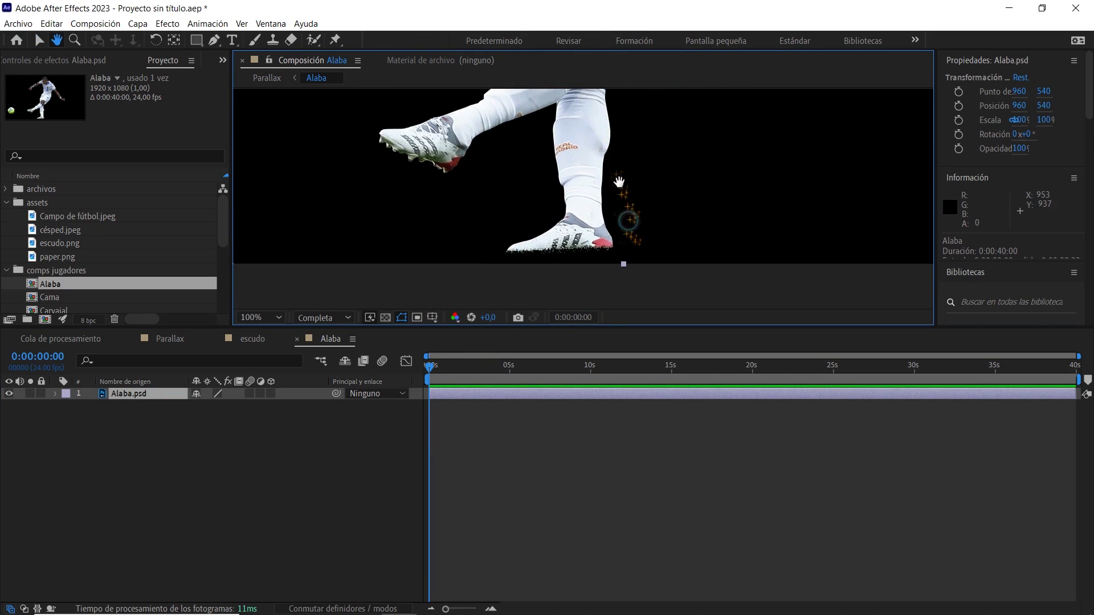
scroll(628, 221, "up", 2)
left_click_drag(606, 145, 605, 174)
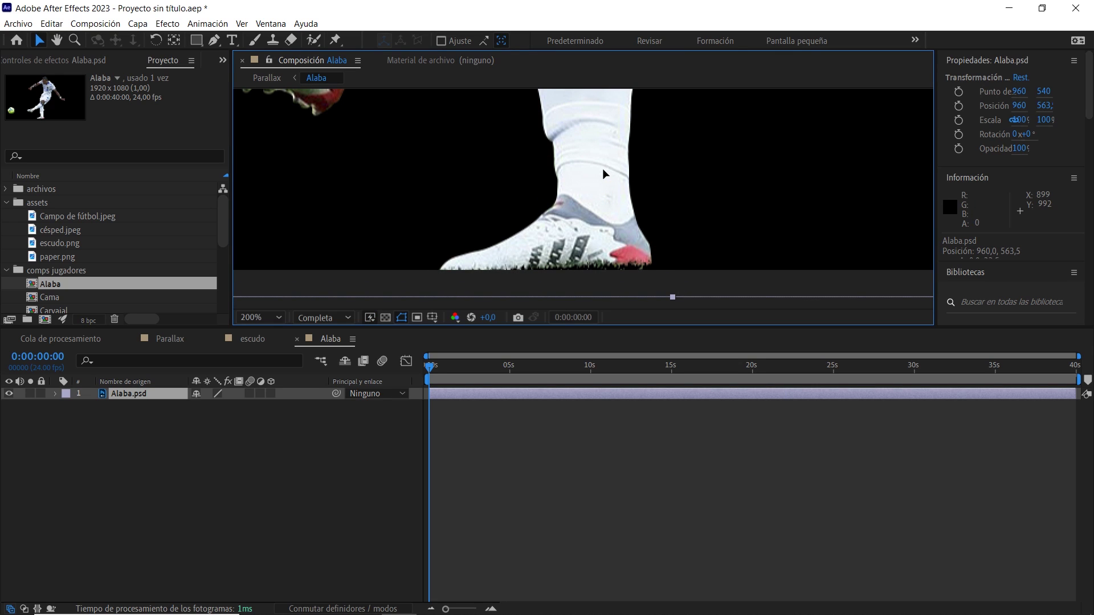
left_click(194, 340)
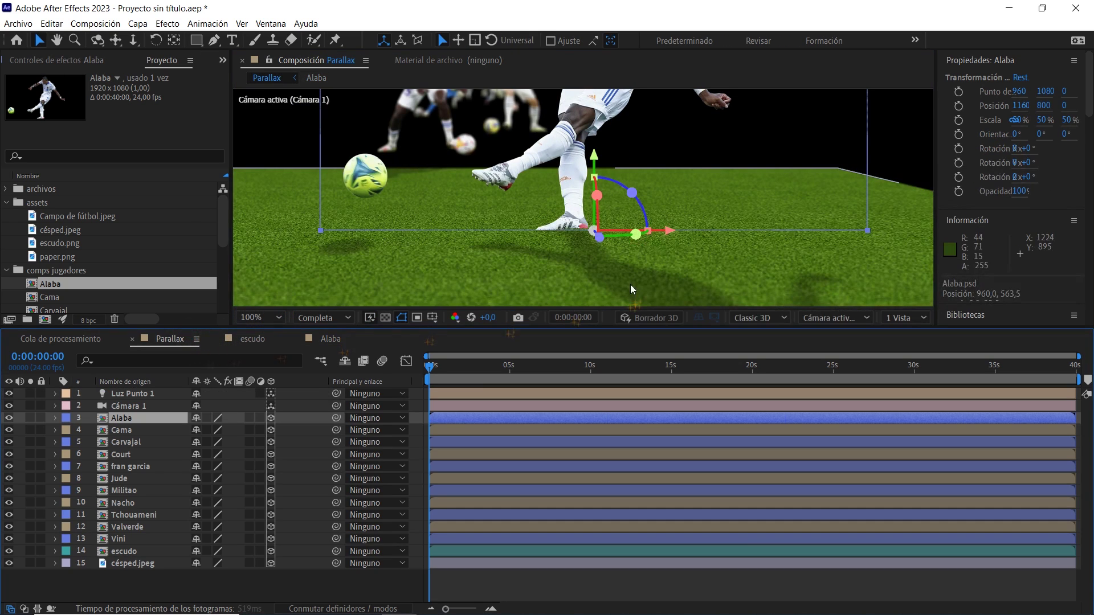
left_click(557, 572)
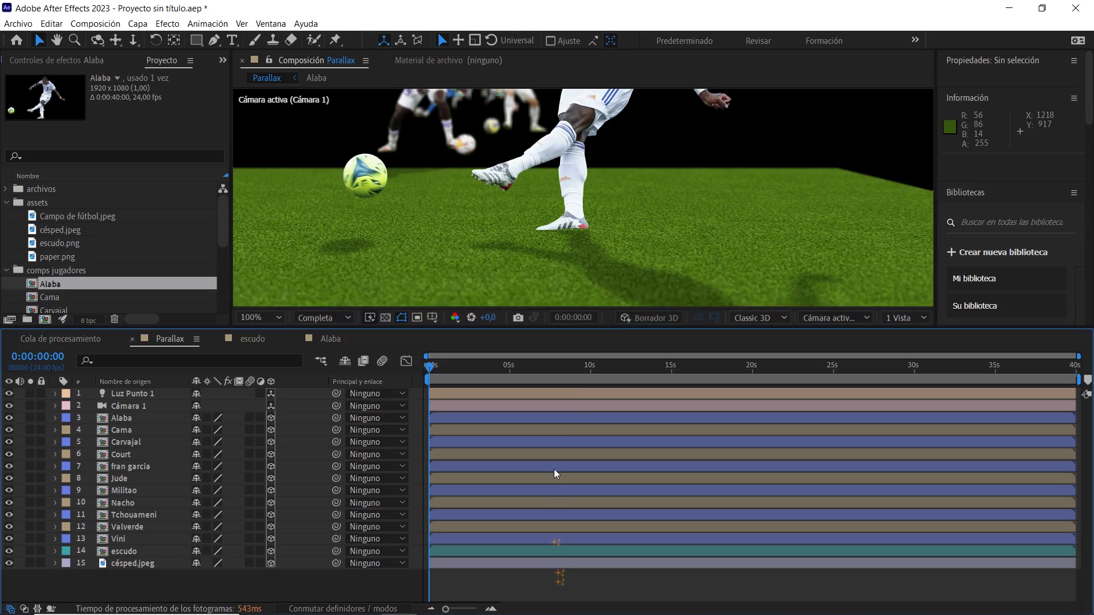
scroll(620, 256, "down", 2)
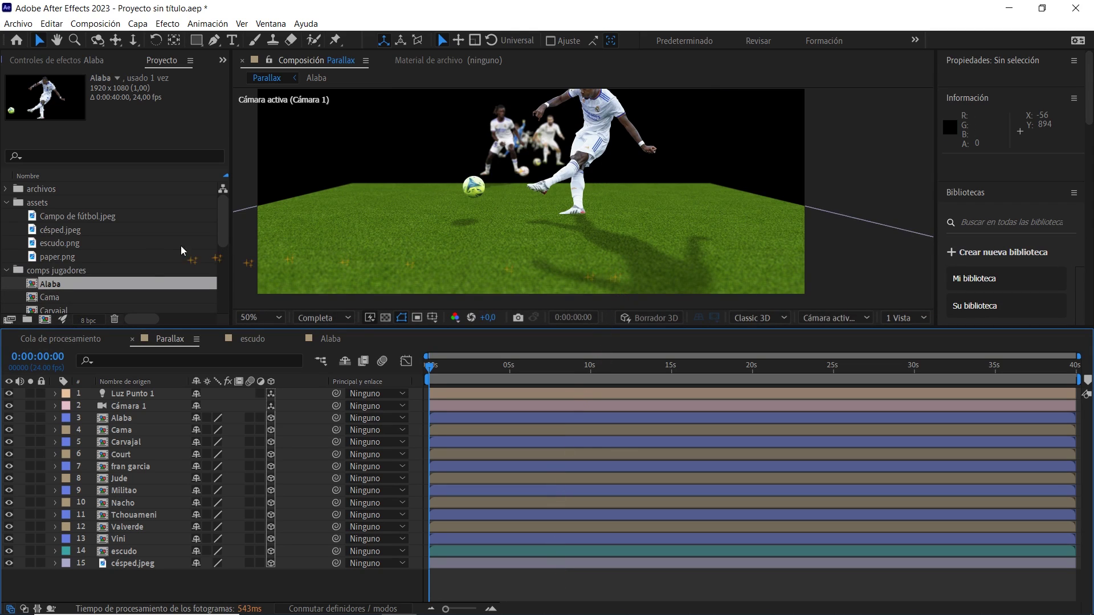
scroll(146, 258, "down", 5)
left_click_drag(223, 267, 225, 242)
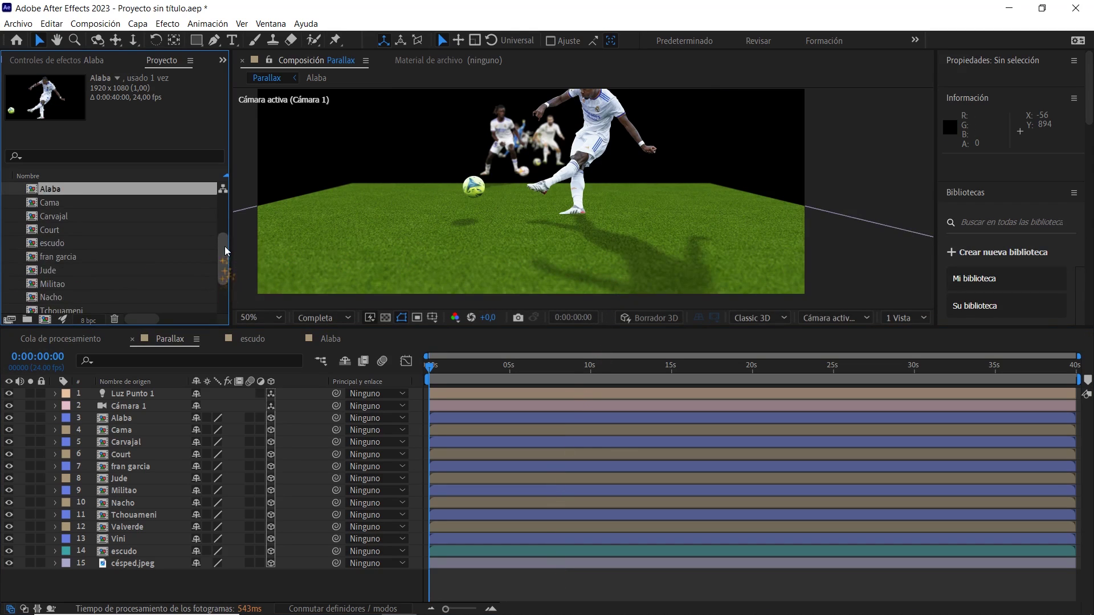
Step: Open the Cama comp and lower Cama.psd to 960, 576
left_click(167, 226)
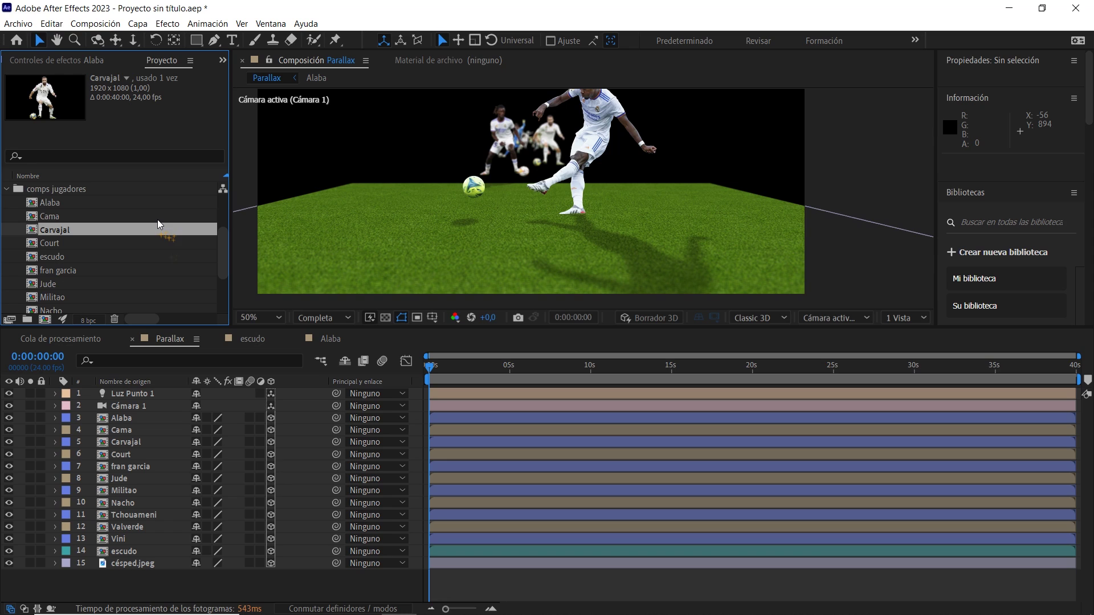
double_click(155, 220)
scroll(567, 221, "up", 2)
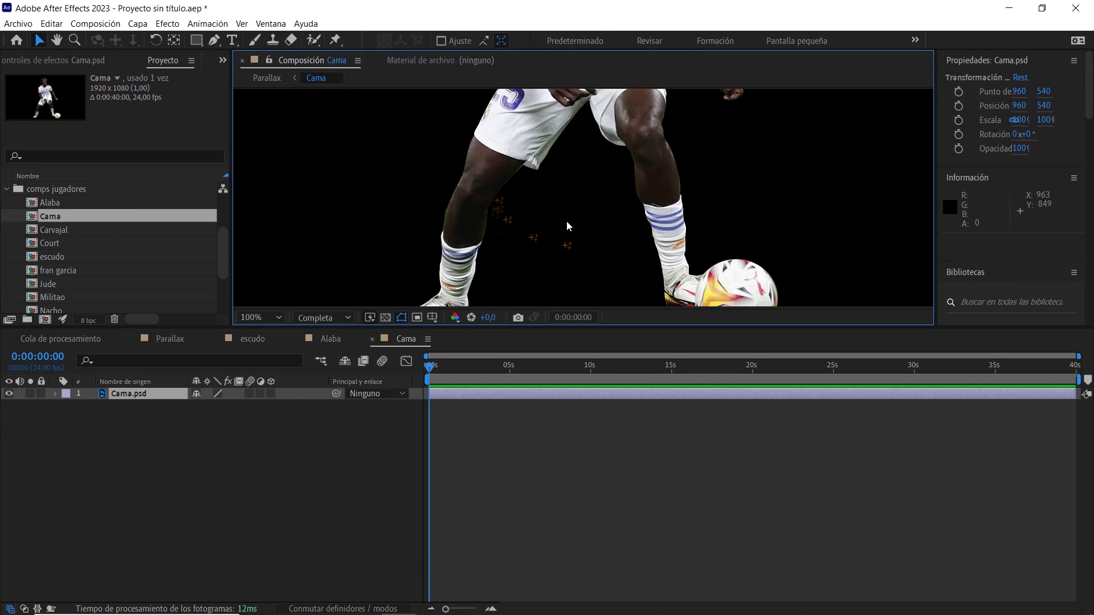
left_click_drag(692, 153, 696, 166)
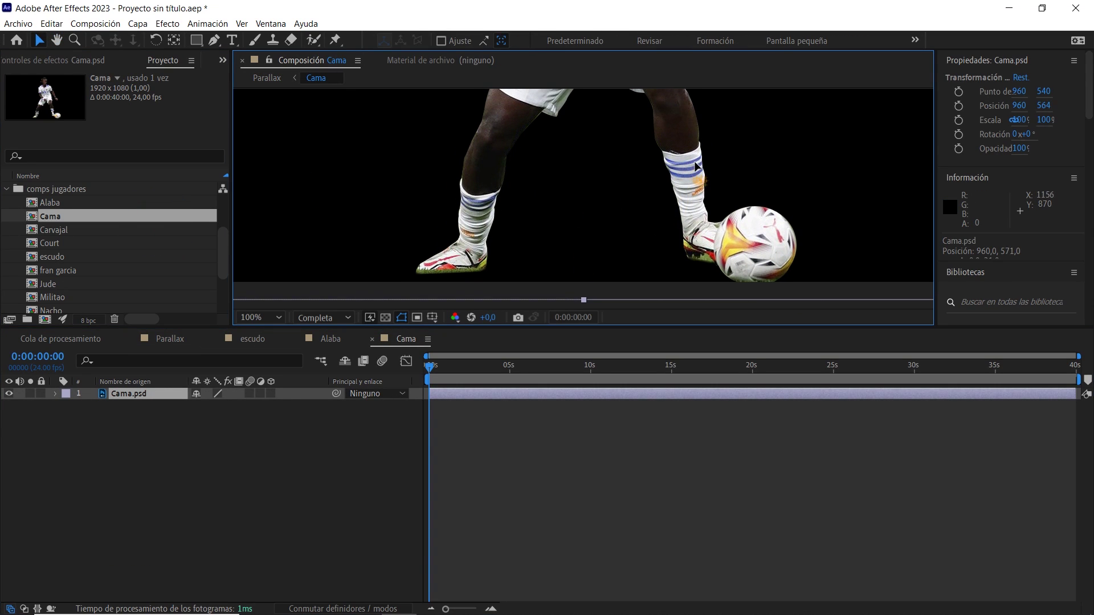
Step: Pin Cama's left knee and shoe with puppet pins and bend the foot down
left_click(336, 39)
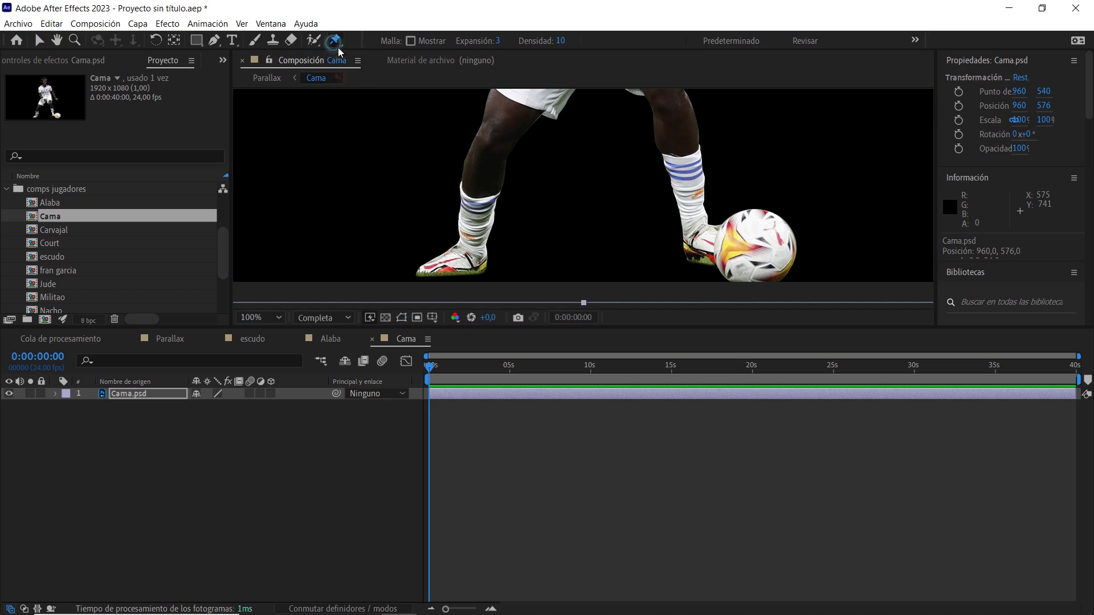
left_click(495, 138)
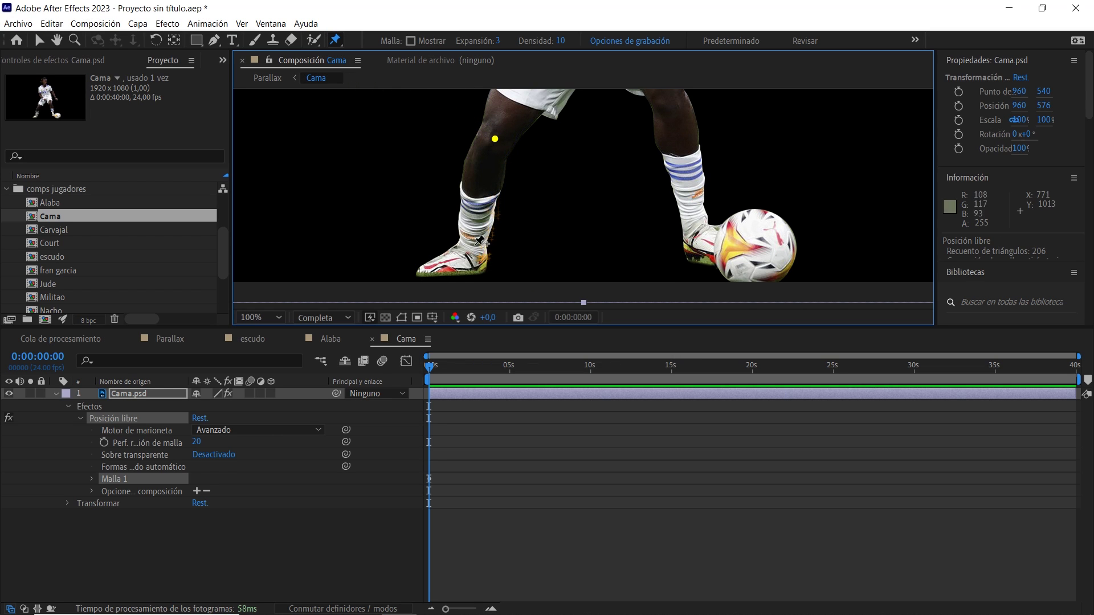
left_click(466, 259)
left_click_drag(466, 259, 464, 266)
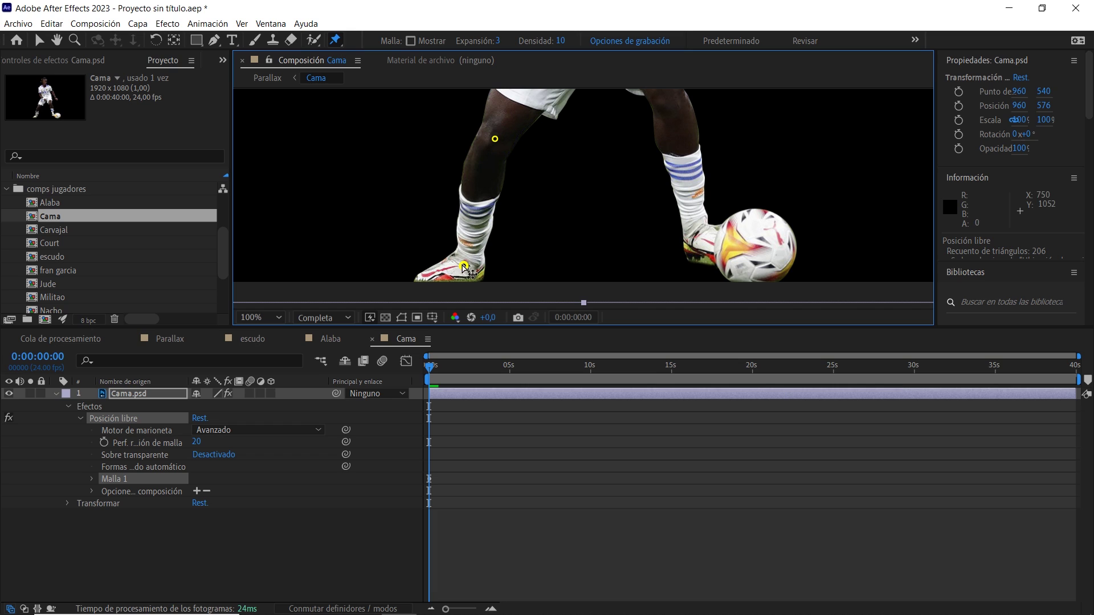
Step: In the Carvajal comp, lower the player and puppet-pin the knee, bending the foot down
double_click(114, 233)
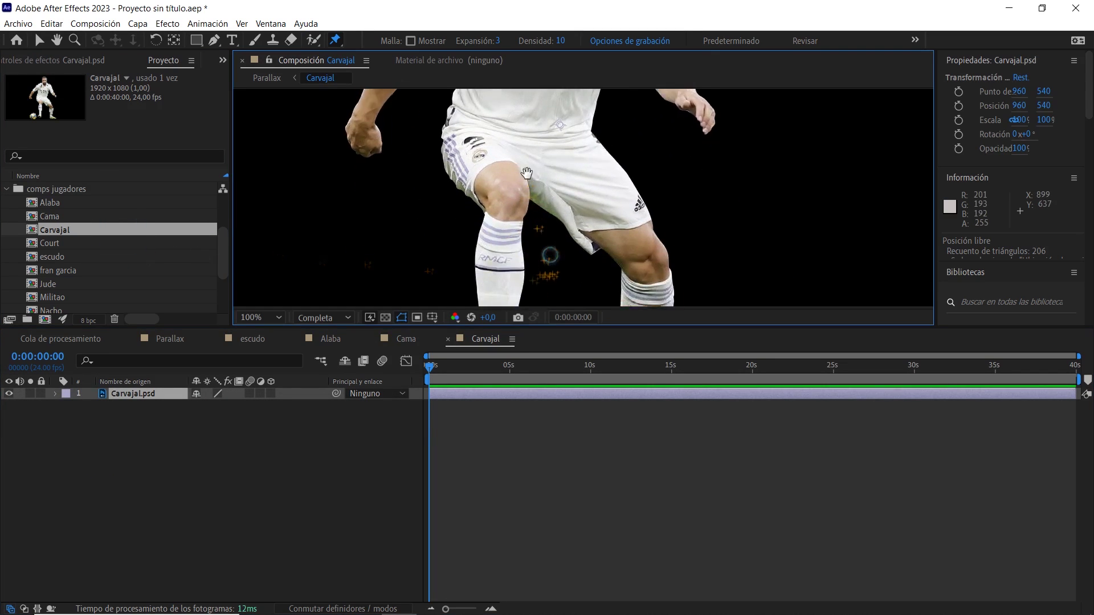
scroll(527, 173, "down", 5)
key("v")
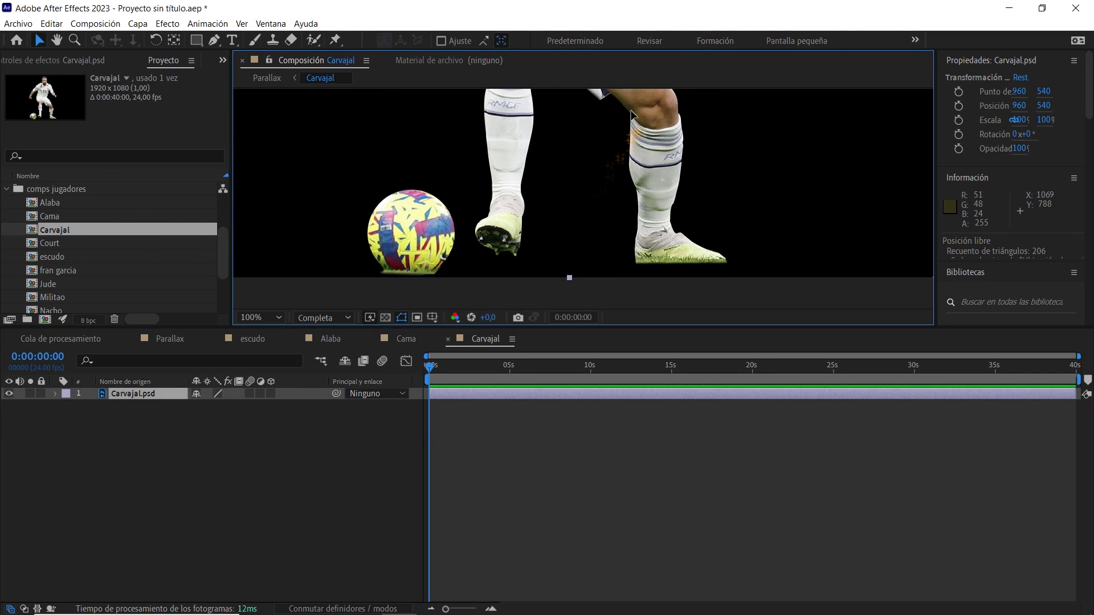
left_click_drag(631, 114, 631, 121)
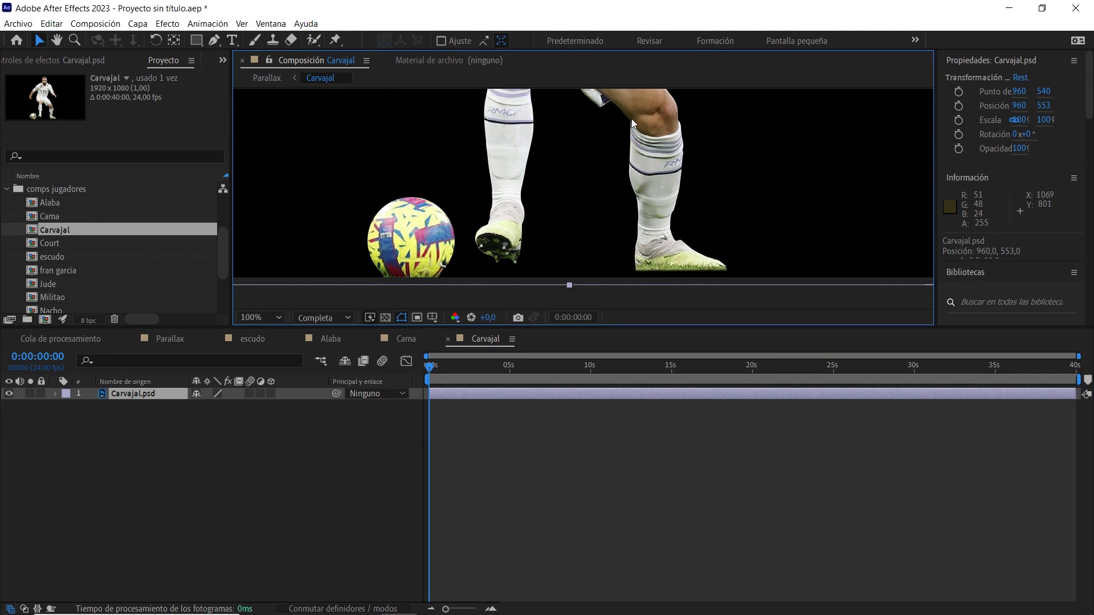
left_click(335, 40)
left_click(657, 107)
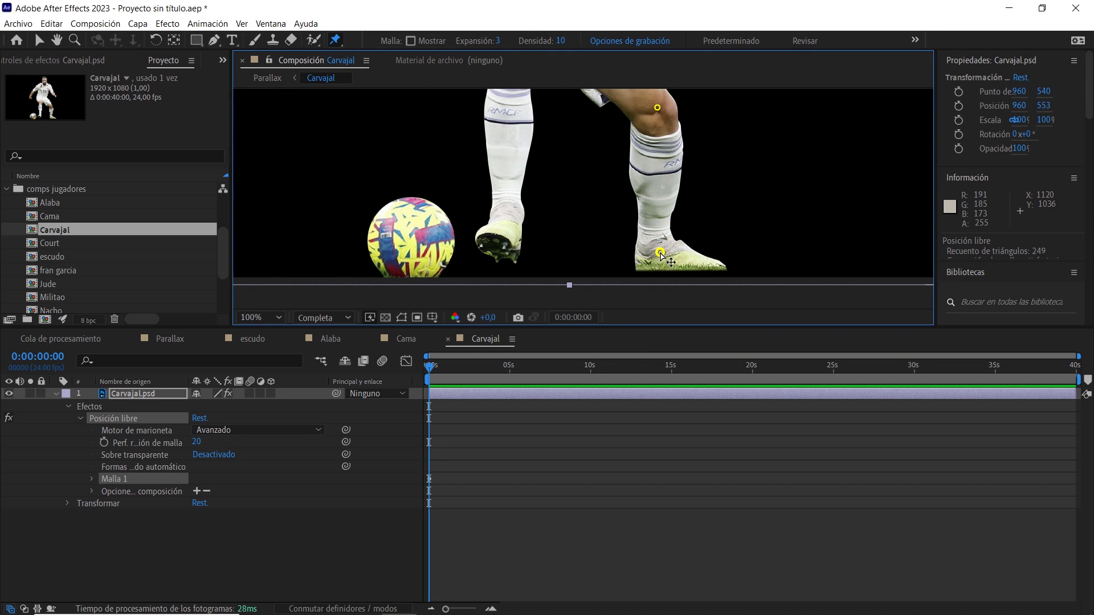
left_click_drag(660, 253, 660, 258)
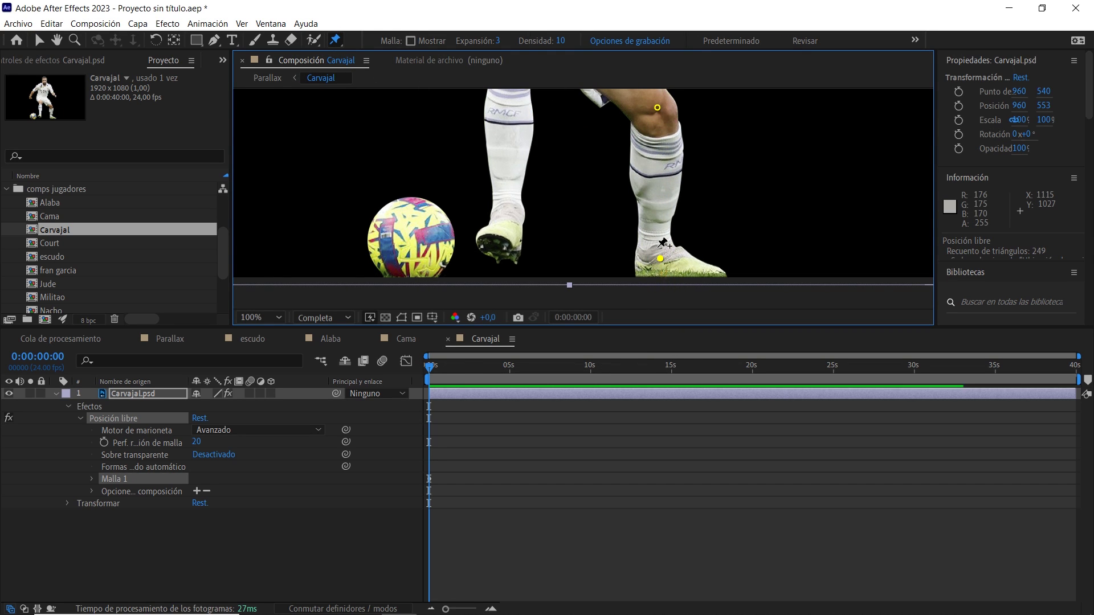
Step: Lower the player slightly in each of the next three player comps
double_click(71, 243)
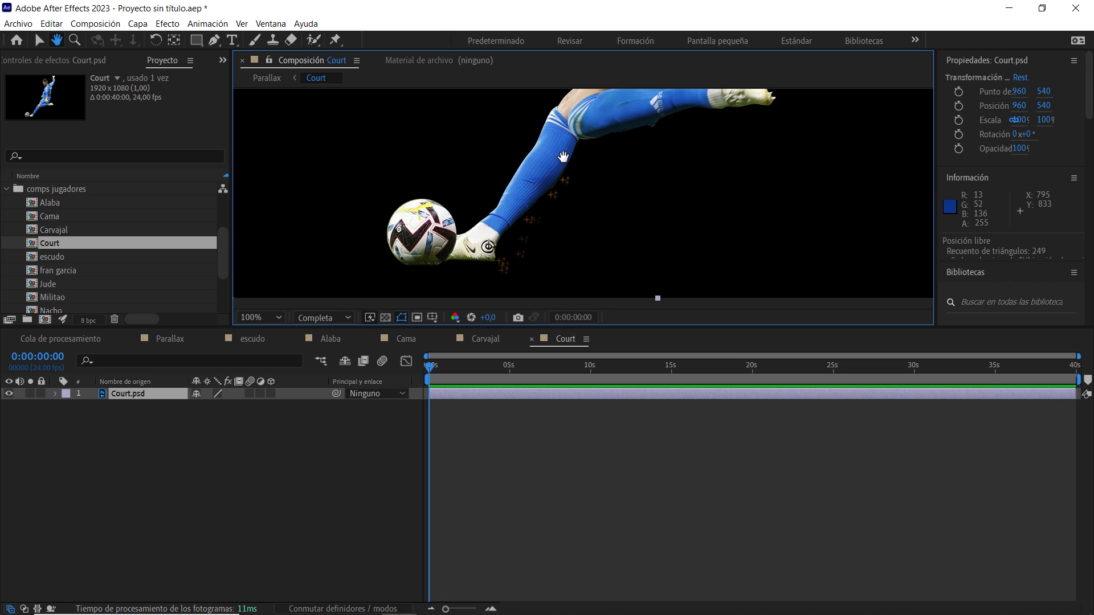
key("v")
mouse_move(518, 174)
left_mouse_down()
mouse_move(566, 159)
mouse_move(558, 194)
left_mouse_up()
double_click(69, 270)
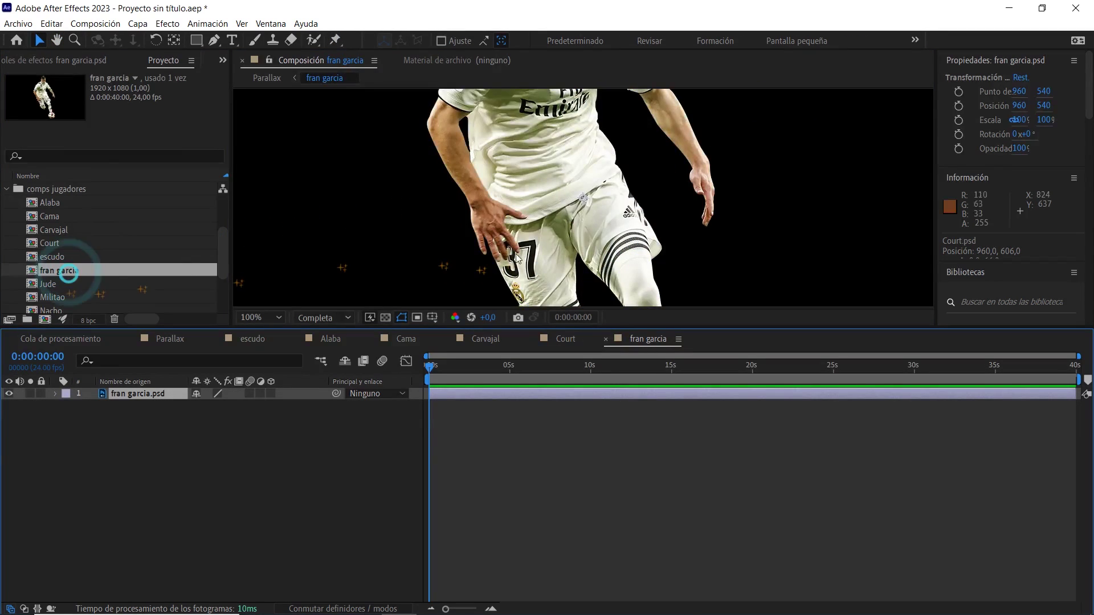
left_click_drag(485, 149, 466, 75)
key("v")
left_click_drag(575, 143, 576, 162)
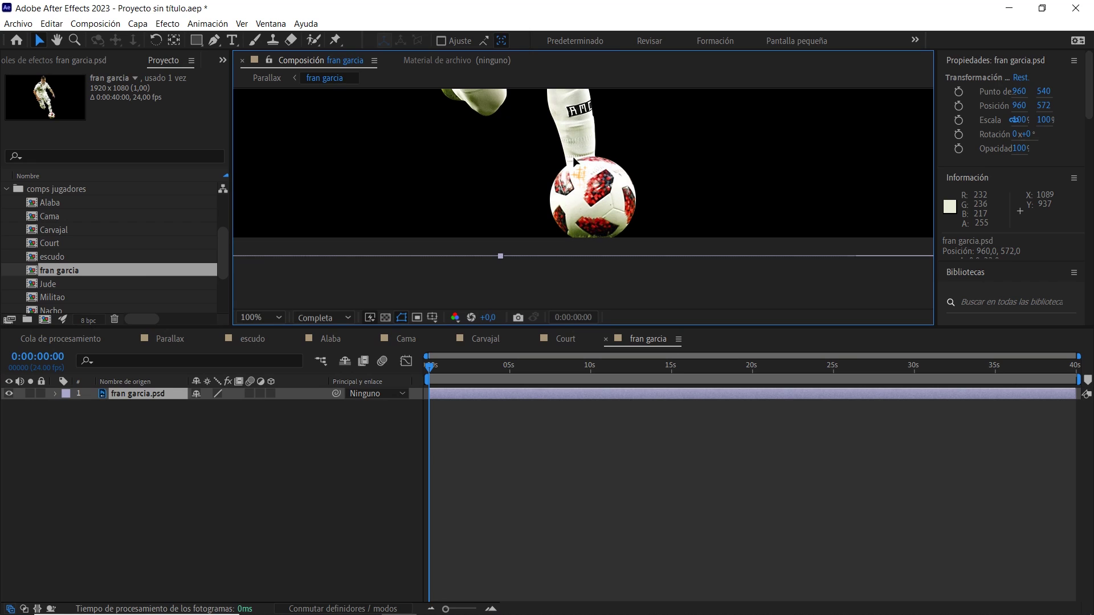
double_click(97, 283)
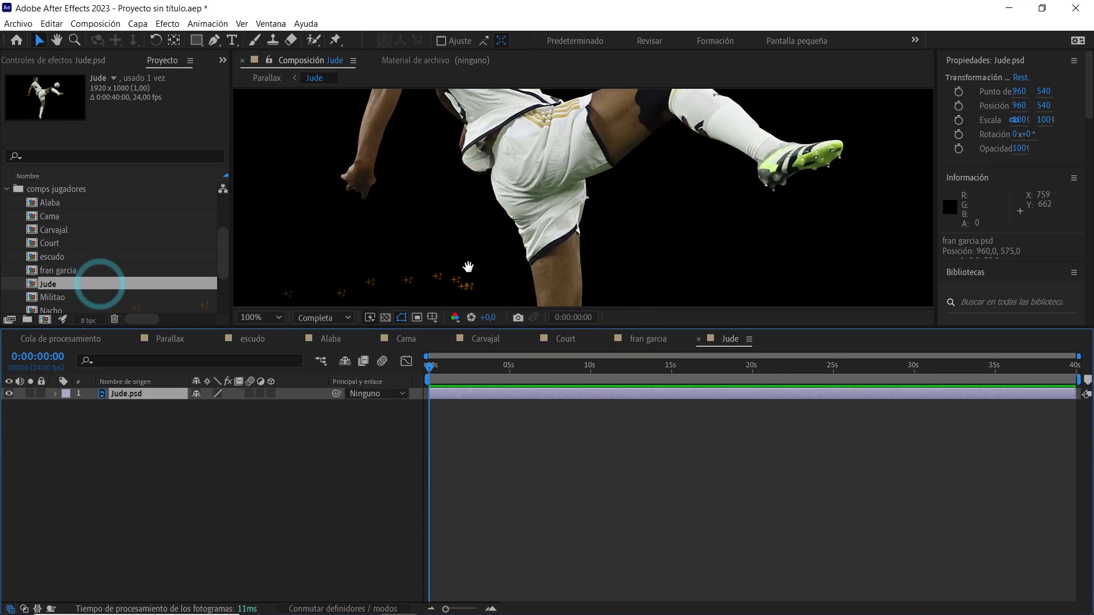
left_click_drag(541, 143, 543, 146)
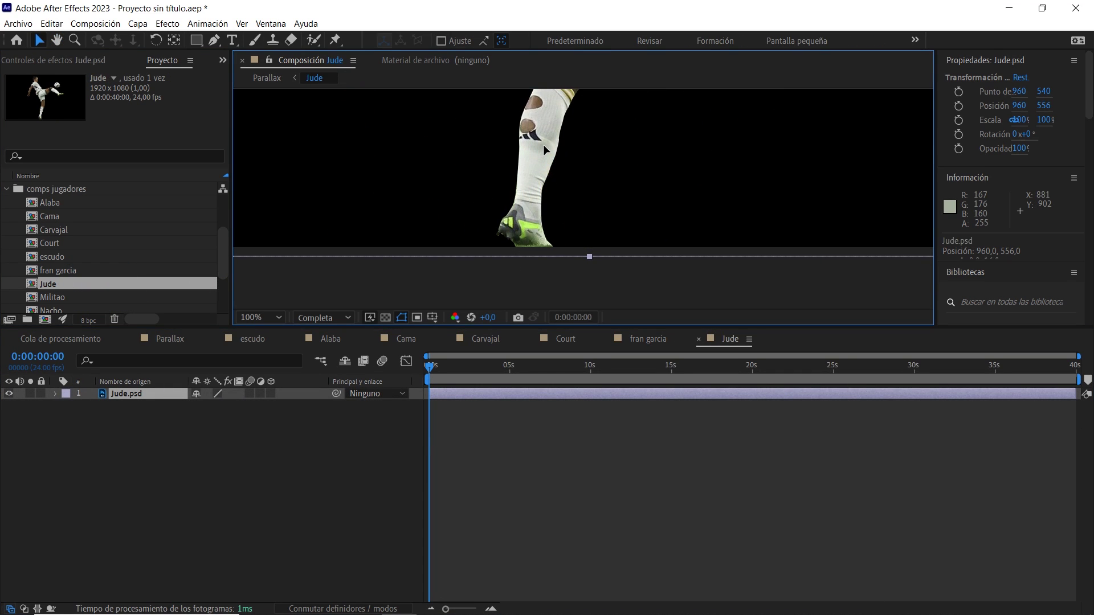
Step: Lower the next player and pin the sock and boot, bending the foot down
double_click(85, 297)
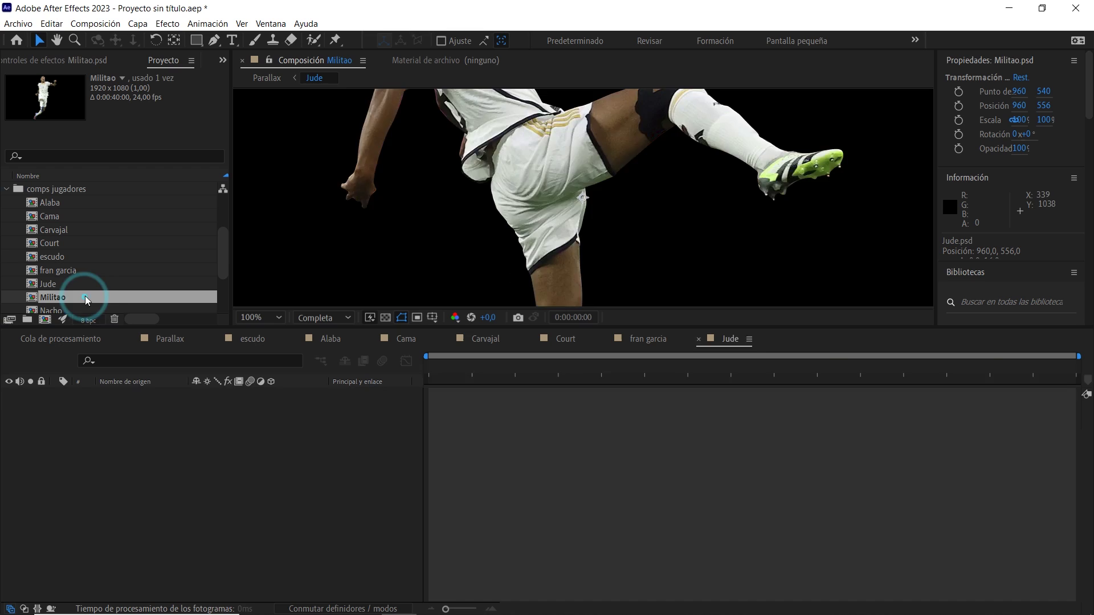
mouse_move(521, 133)
left_mouse_down()
mouse_move(501, 171)
mouse_move(555, 203)
mouse_move(555, 190)
left_mouse_up()
scroll(536, 194, "down", 2)
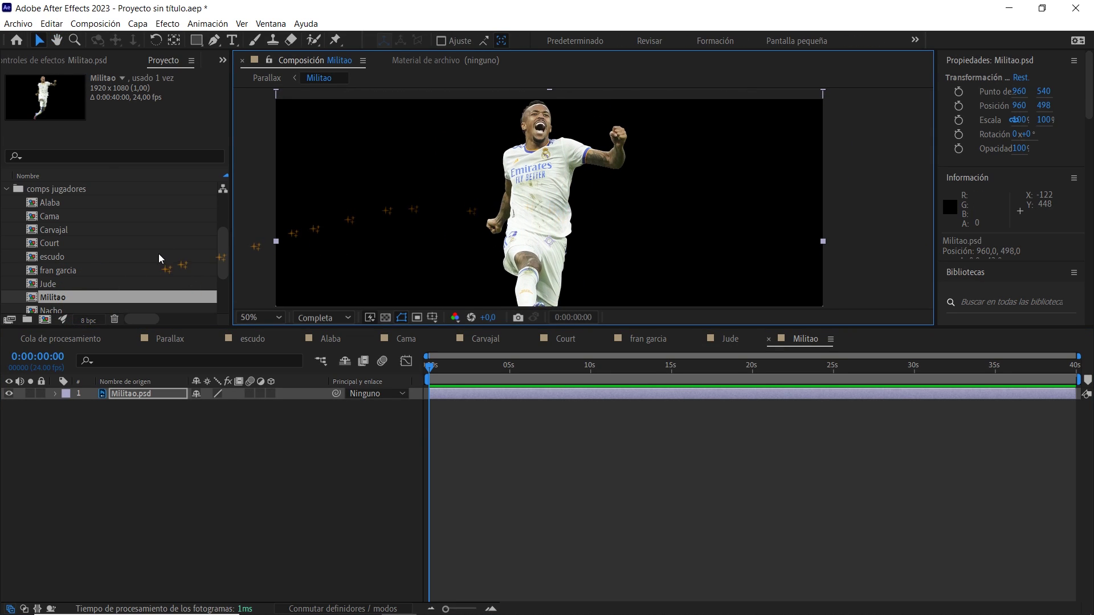
scroll(128, 258, "down", 3)
double_click(108, 243)
scroll(522, 155, "up", 2)
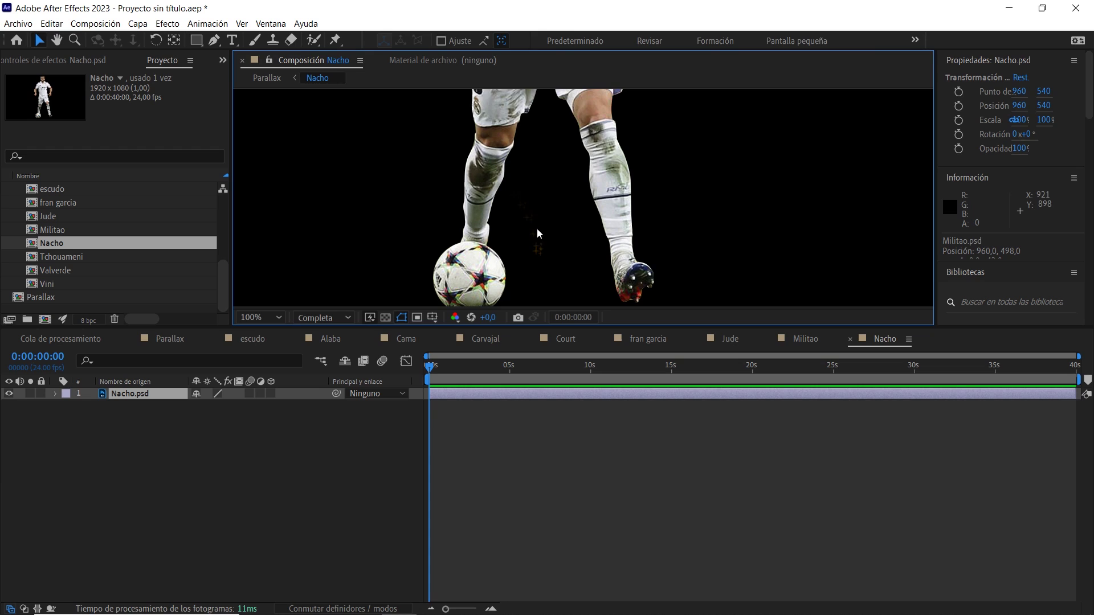
left_click_drag(522, 155, 515, 179)
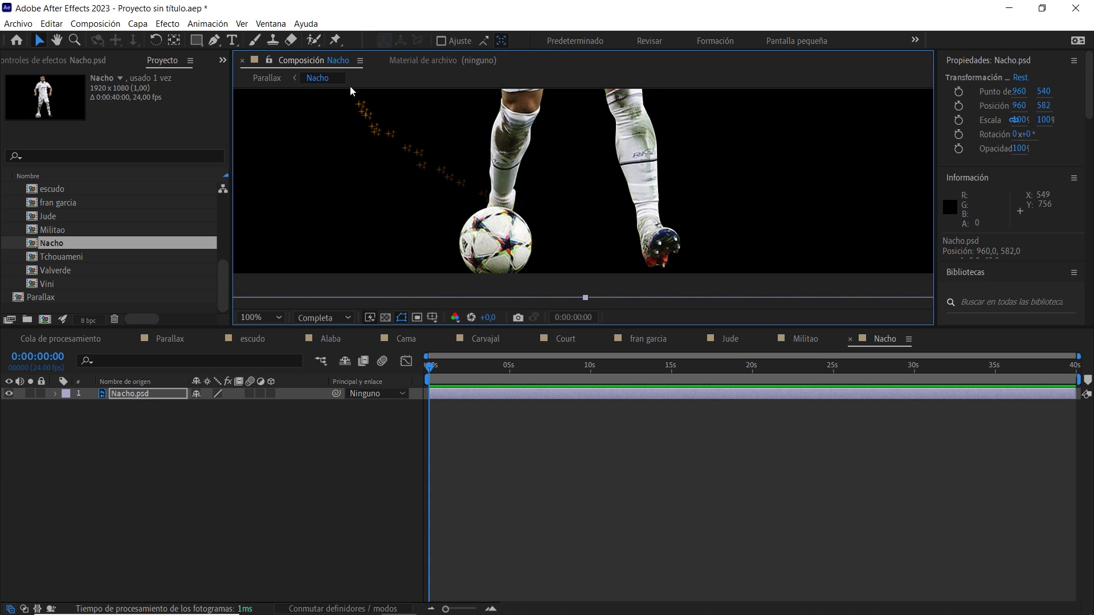
left_click(335, 40)
left_click(632, 124)
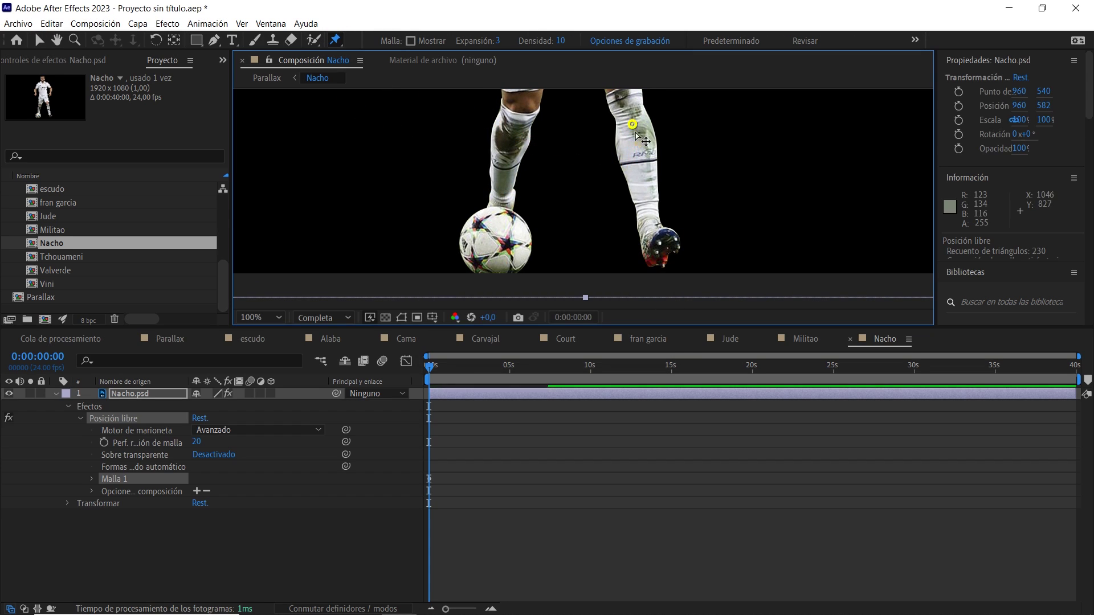
left_click(652, 250)
left_click_drag(654, 252, 655, 258)
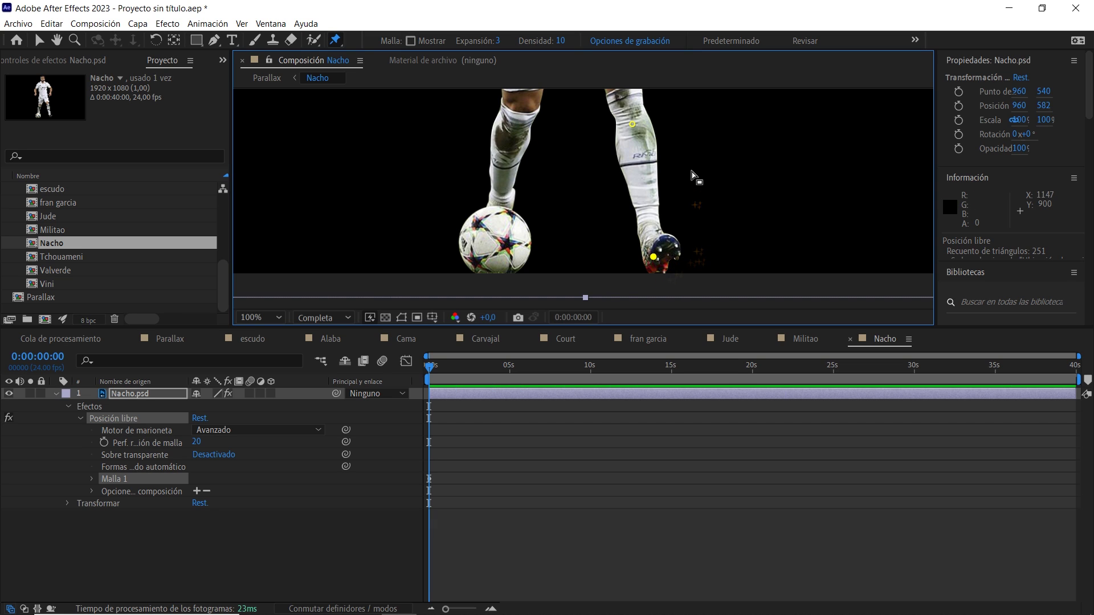
Step: In the Tchouameni comp, lower the player to 960, 572 and bend the foot with knee and toe pins
double_click(86, 257)
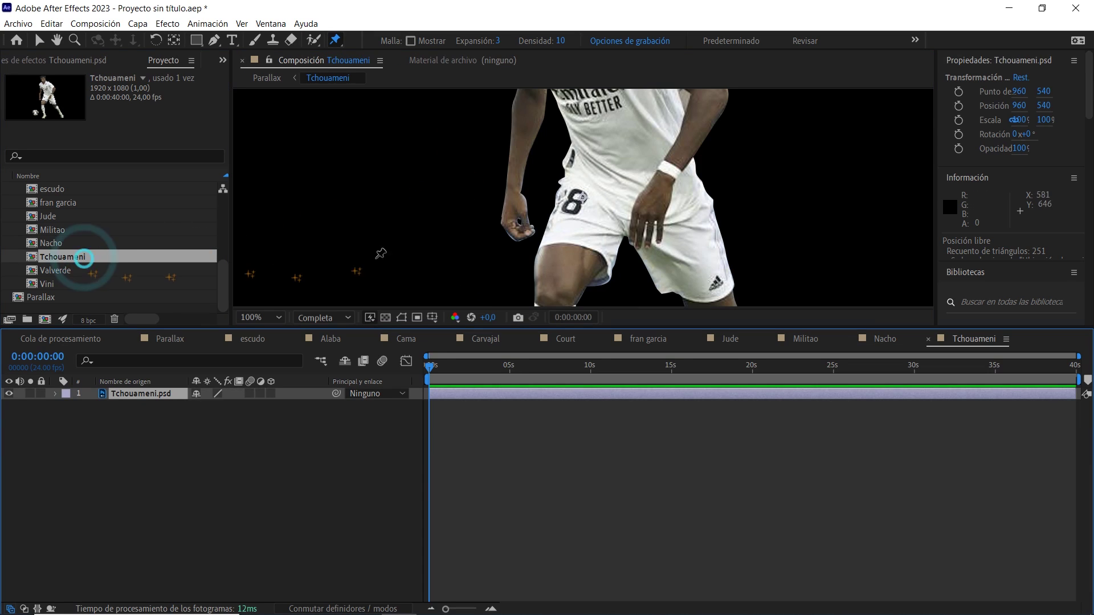
scroll(532, 178, "down", 3)
scroll(531, 179, "down", 3)
key("ctrl+p")
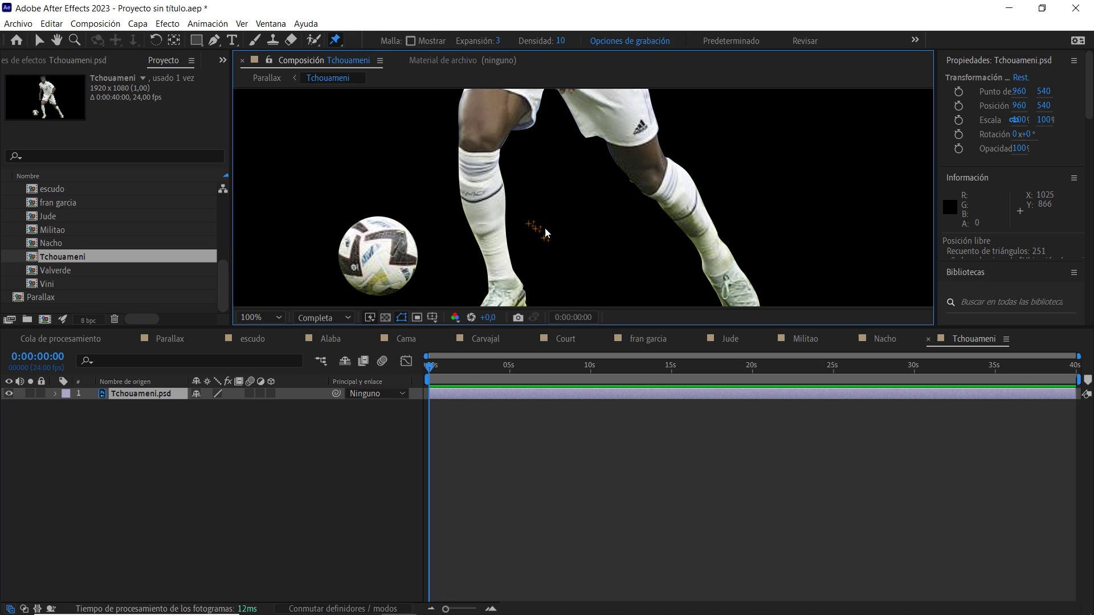
scroll(545, 228, "down", 3)
key("v")
left_click_drag(477, 149, 476, 166)
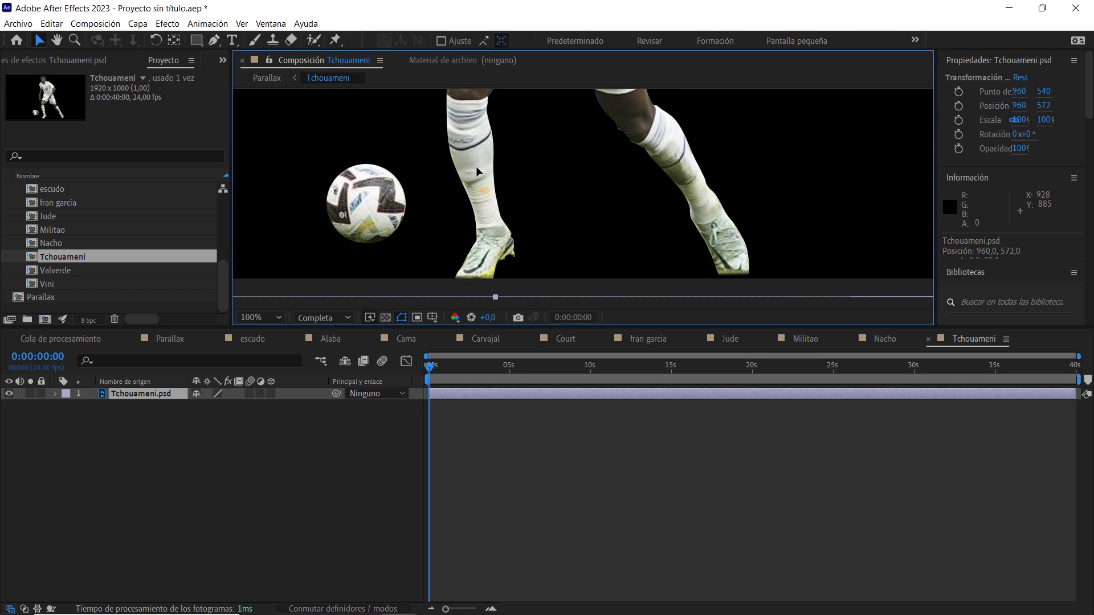
left_click(336, 40)
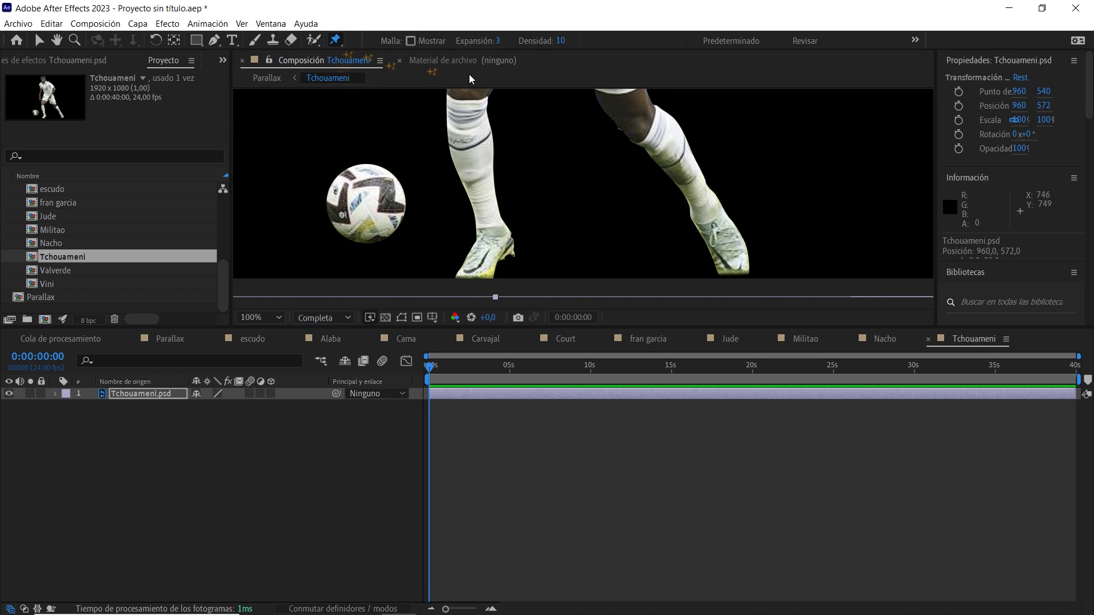
left_click(643, 122)
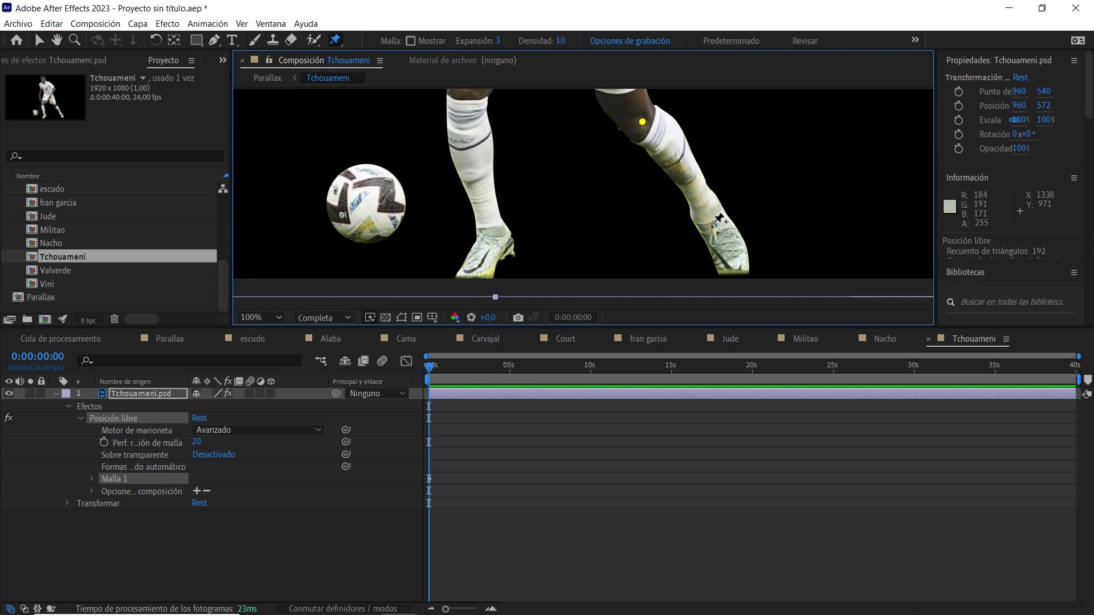
left_click_drag(725, 245, 731, 250)
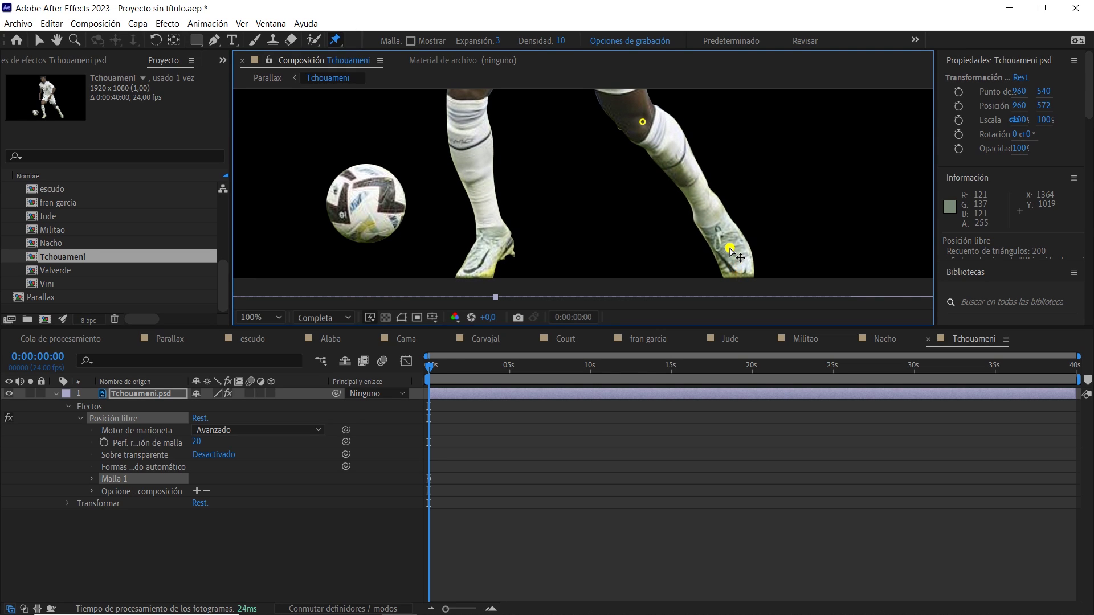
scroll(617, 194, "down", 2)
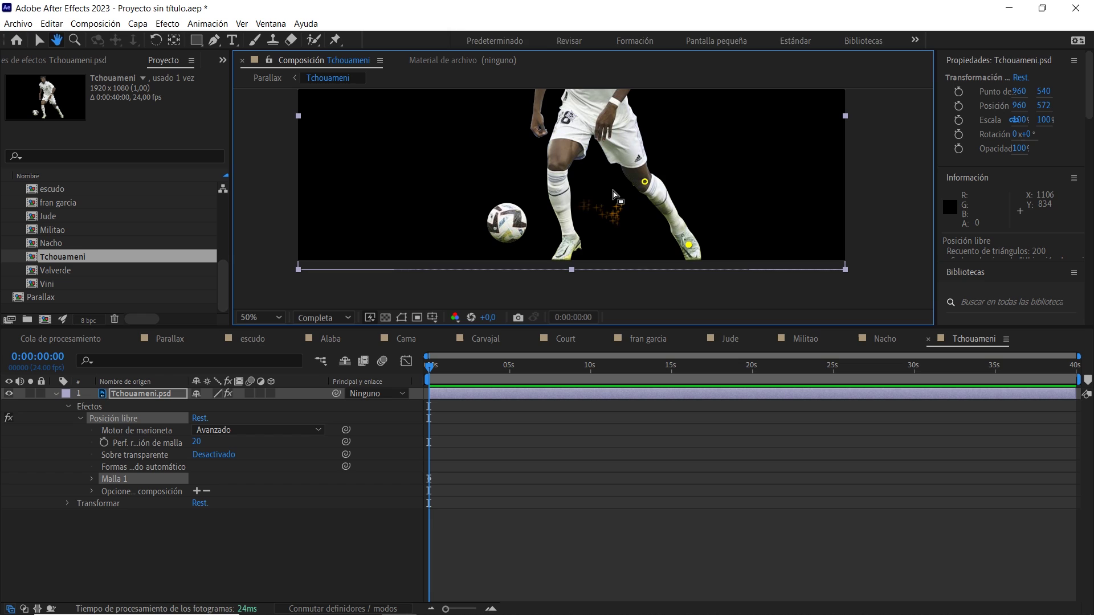
scroll(617, 194, "down", 1)
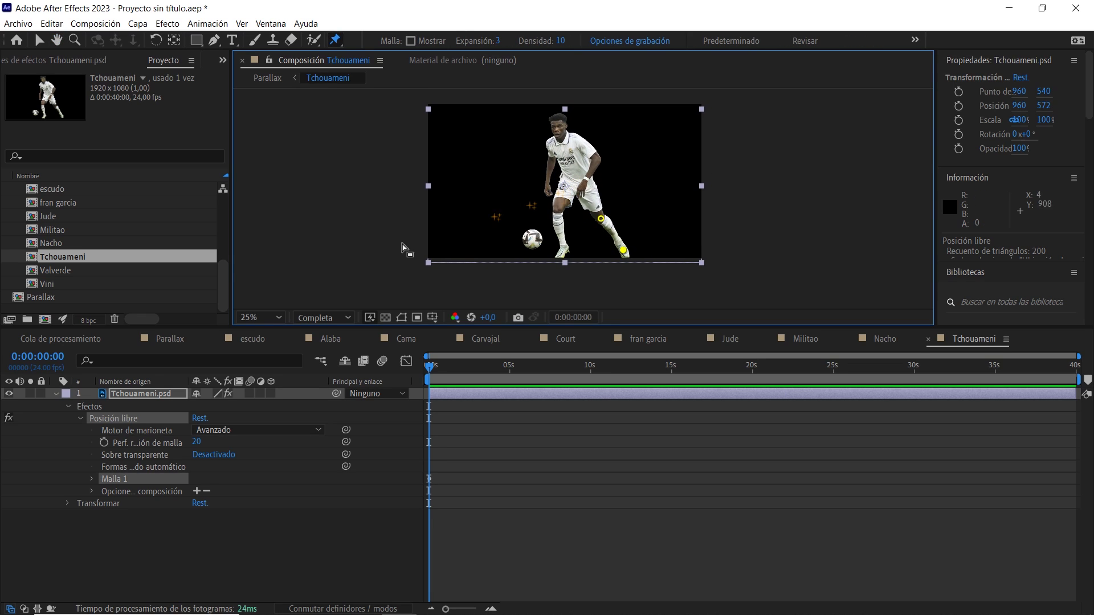
left_click(58, 393)
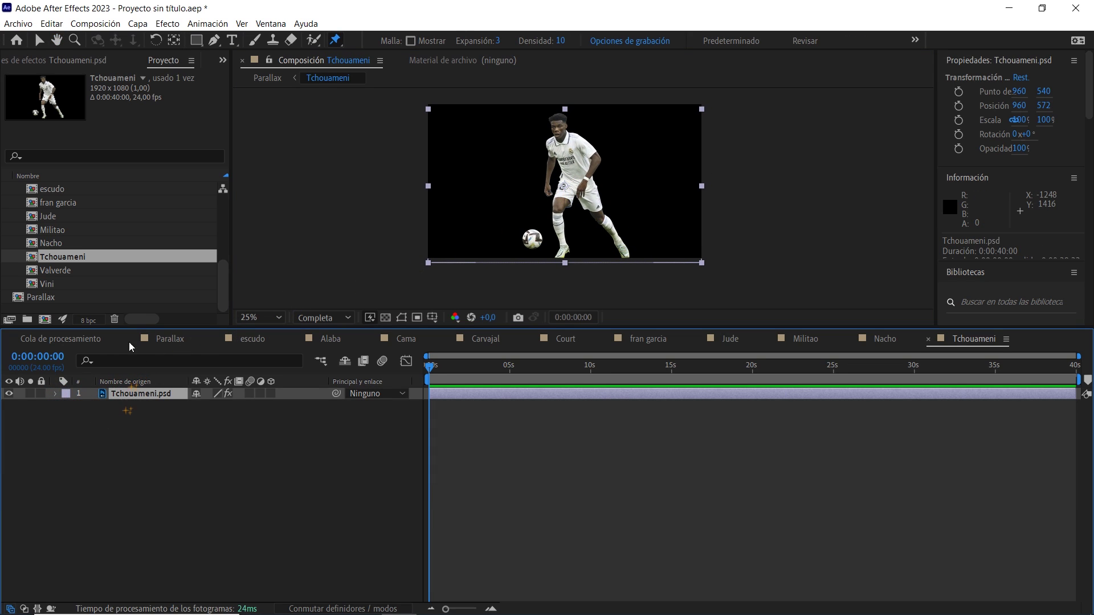
left_click_drag(196, 40, 251, 71)
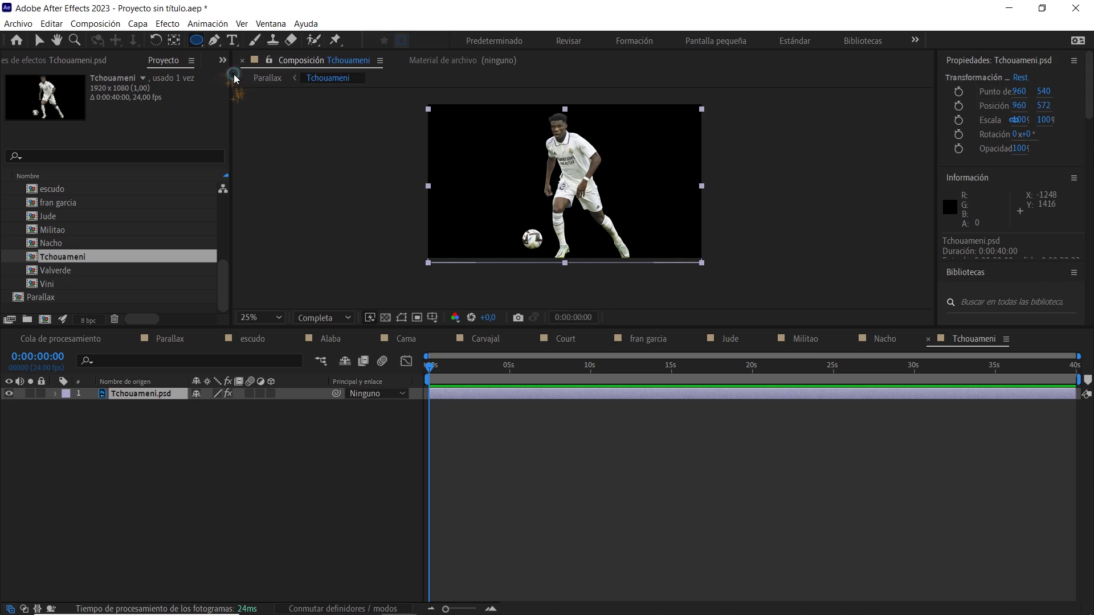
Step: Centre the elliptical mask on the ball, then duplicate the Tchouameni.psd layer
scroll(491, 249, "up", 2)
mouse_move(598, 274)
left_mouse_down()
mouse_move(529, 192)
mouse_move(551, 242)
left_mouse_up()
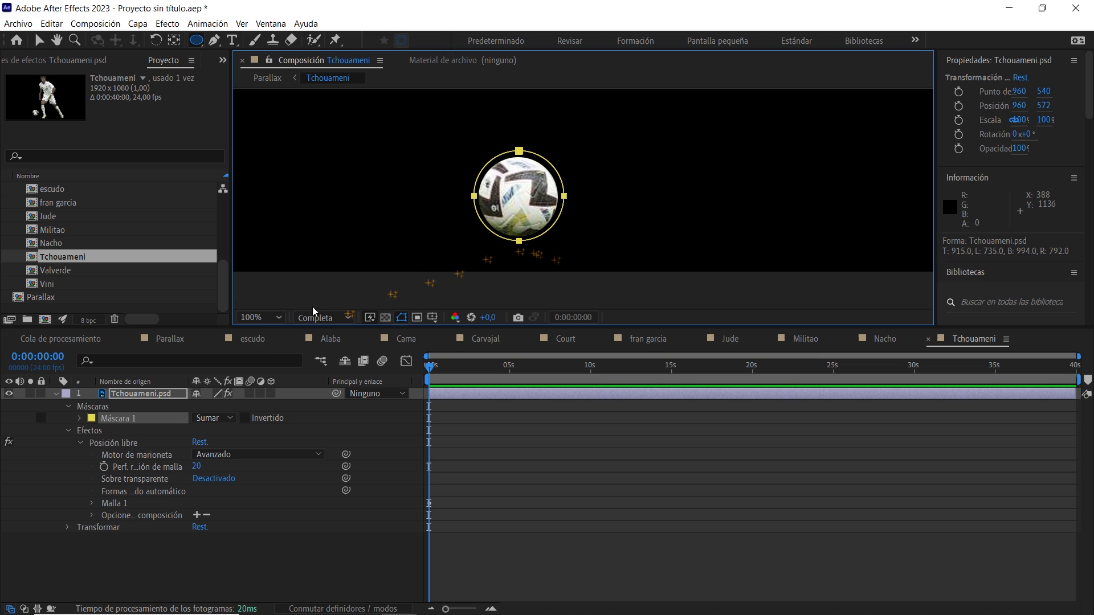
left_click(162, 394)
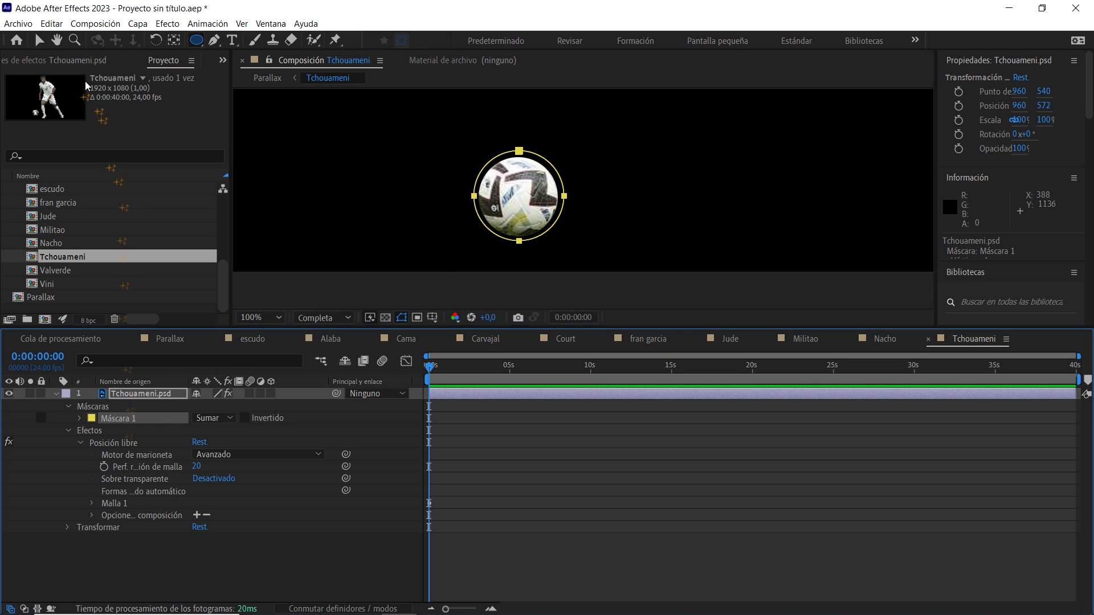
left_click(40, 41)
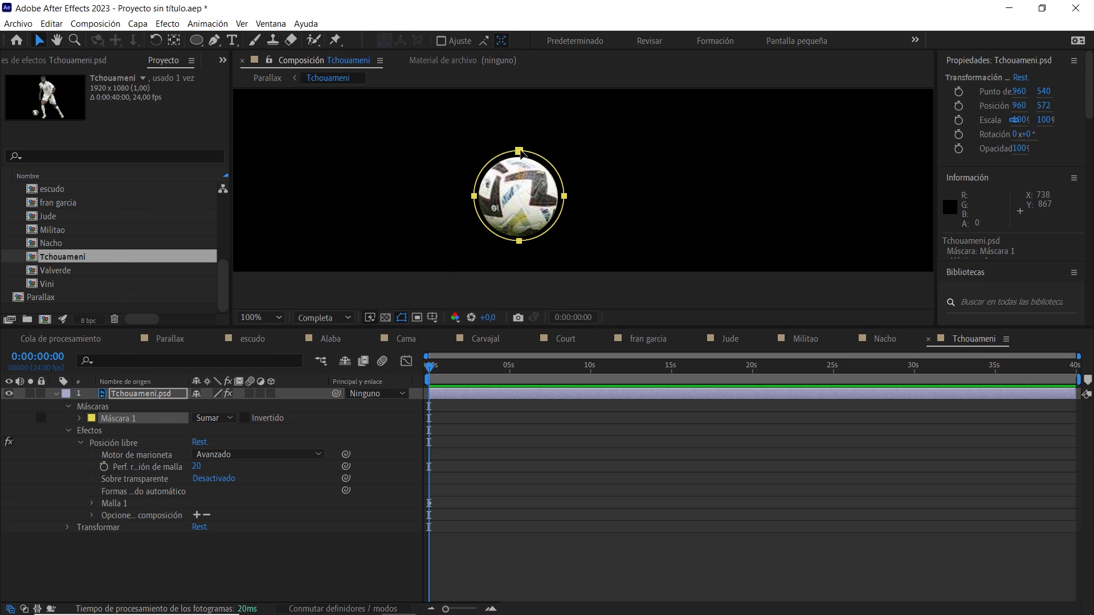
left_click(521, 152)
scroll(580, 202, "up", 1)
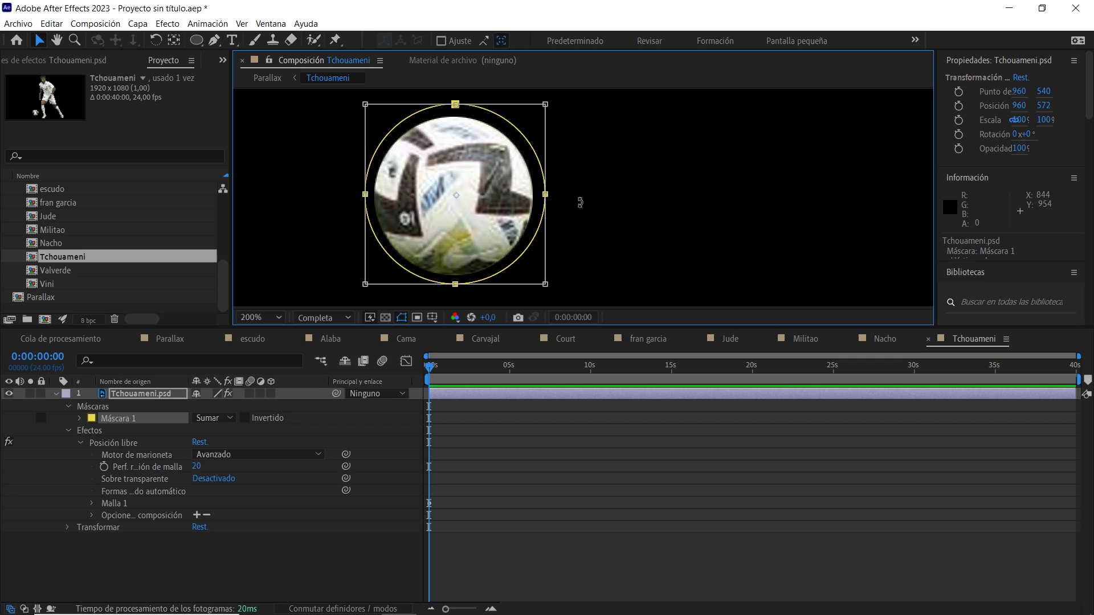
key("Down")
key("Down")
key("Down")
key("Left")
key("Left")
key("Left")
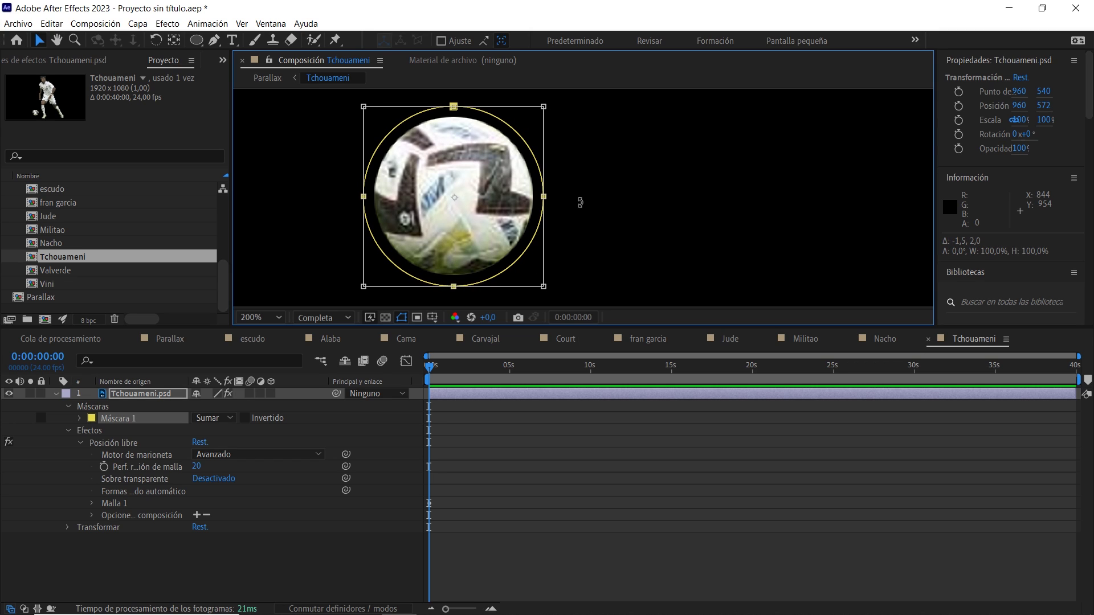
scroll(580, 202, "down", 2)
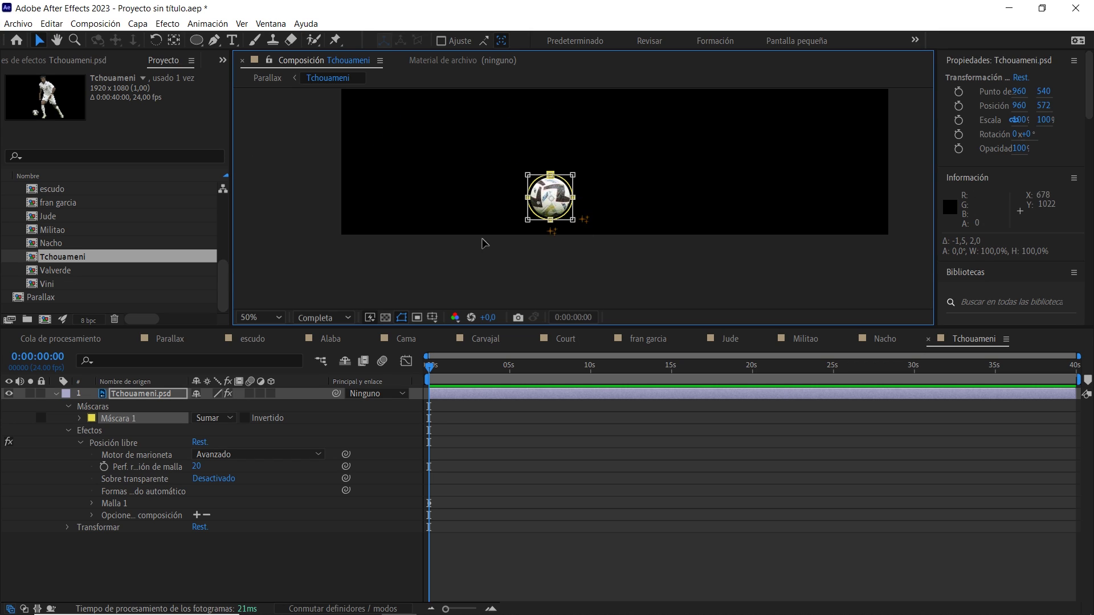
left_click(160, 395)
key("ctrl+d")
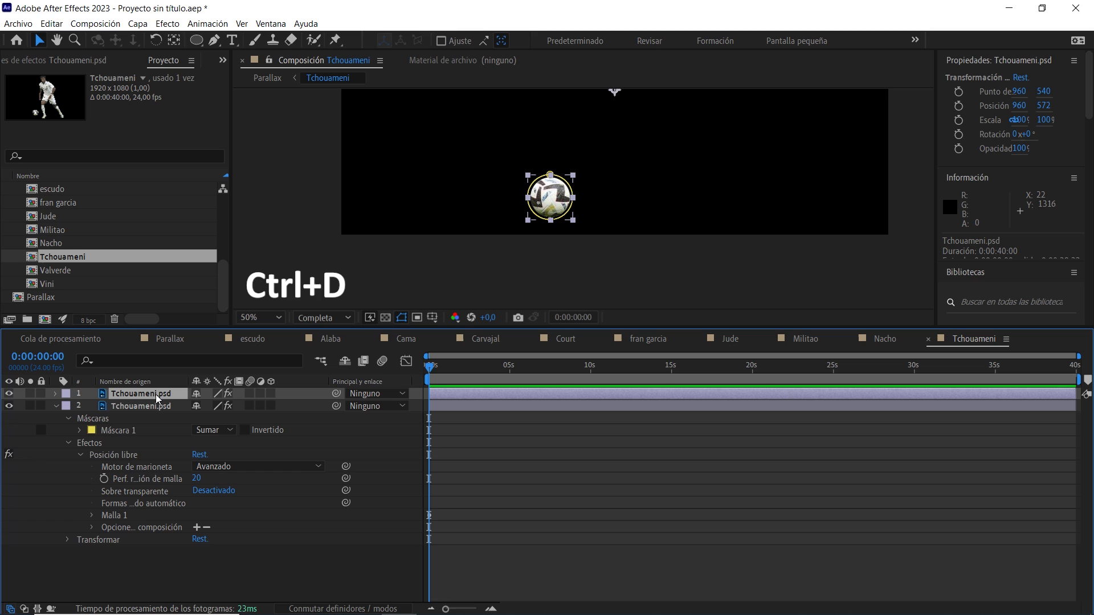
Step: Set the top copy's Máscara 1 mode to Restar so the ball is removed
key("m")
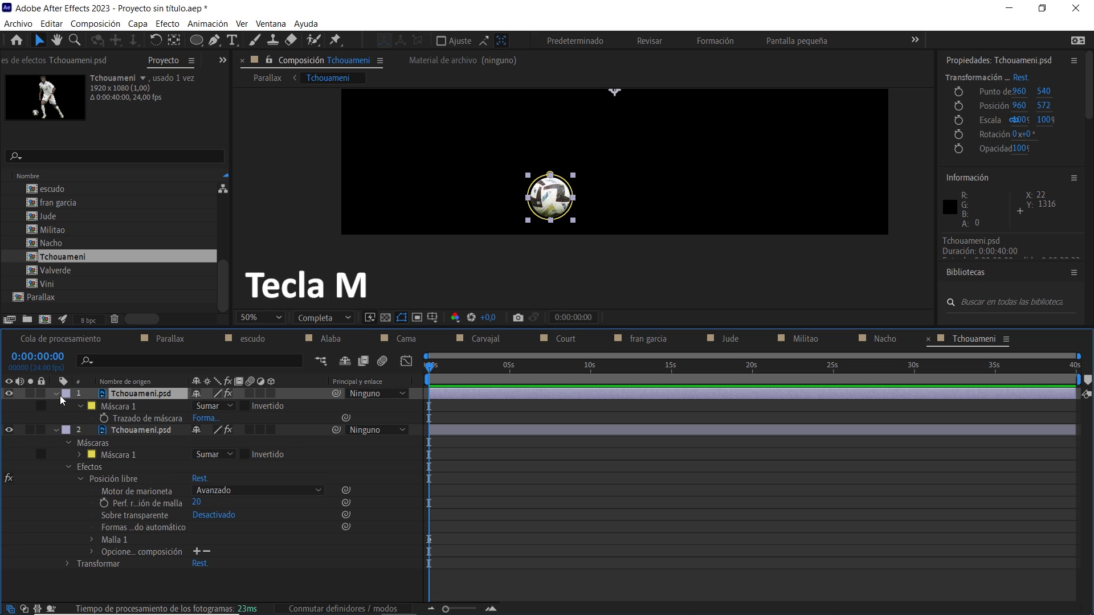
left_click(215, 406)
left_click(221, 449)
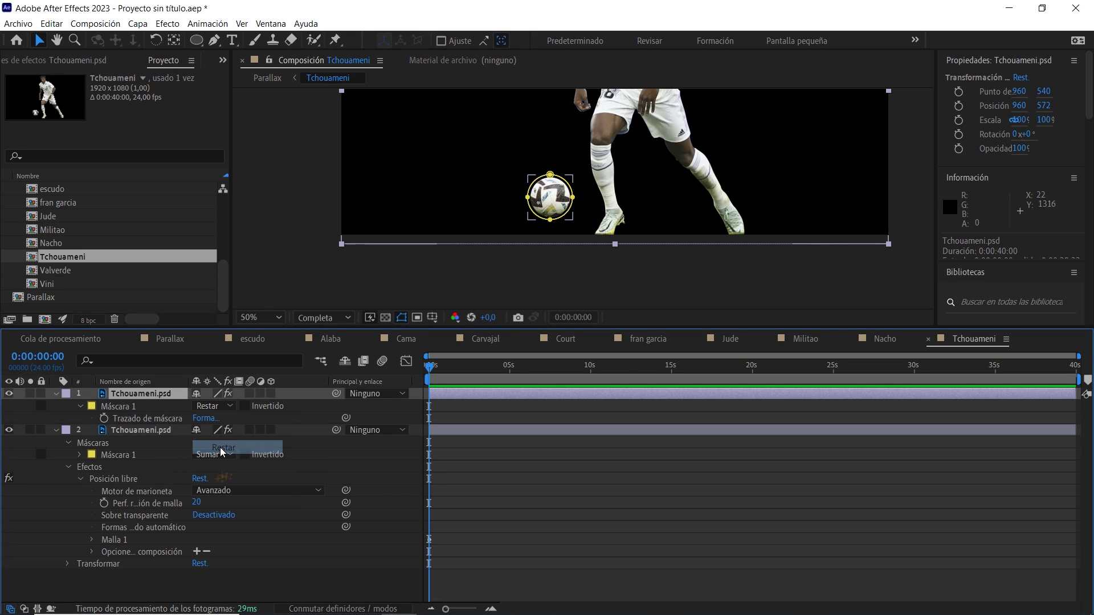
scroll(577, 171, "down", 1)
left_click_drag(538, 186, 471, 204)
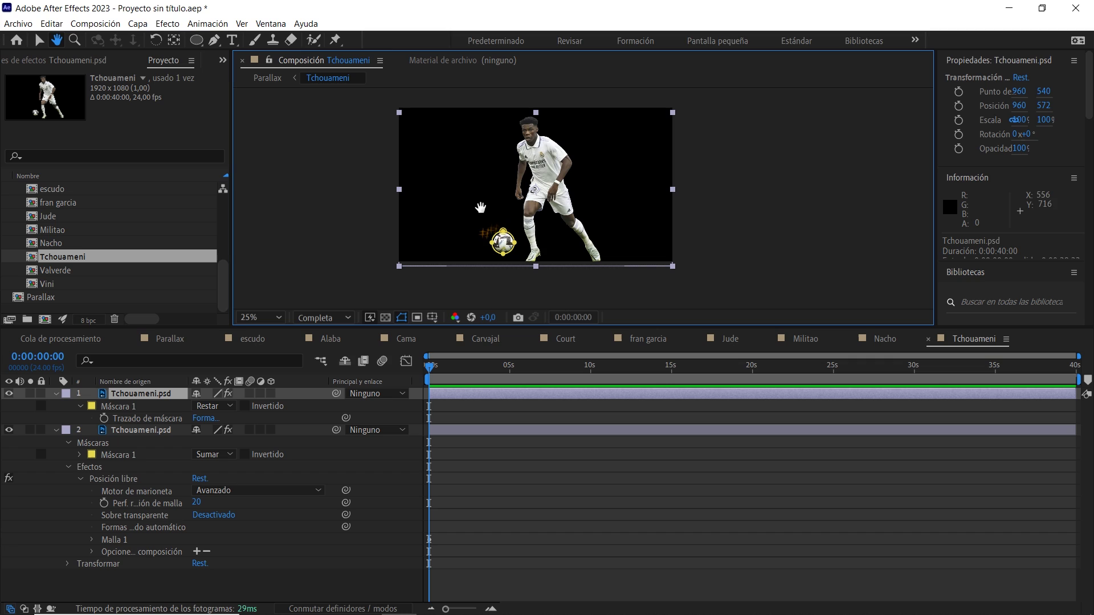
left_click(9, 394)
left_click(9, 394)
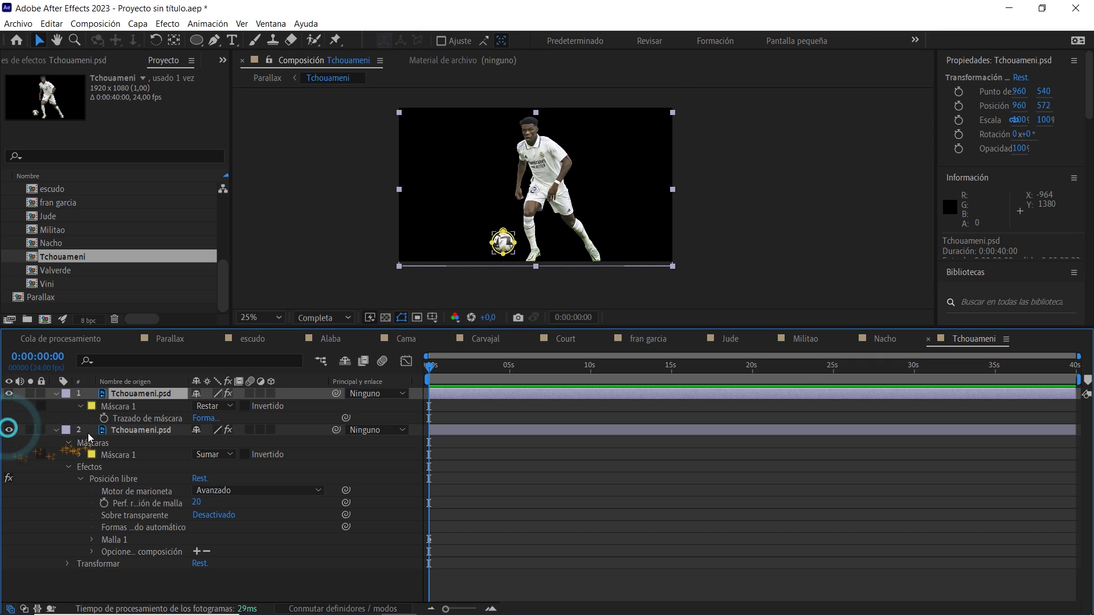
Step: Rename the lower Tchouameni copy to balón
left_click(128, 432)
key("Return")
type("balón")
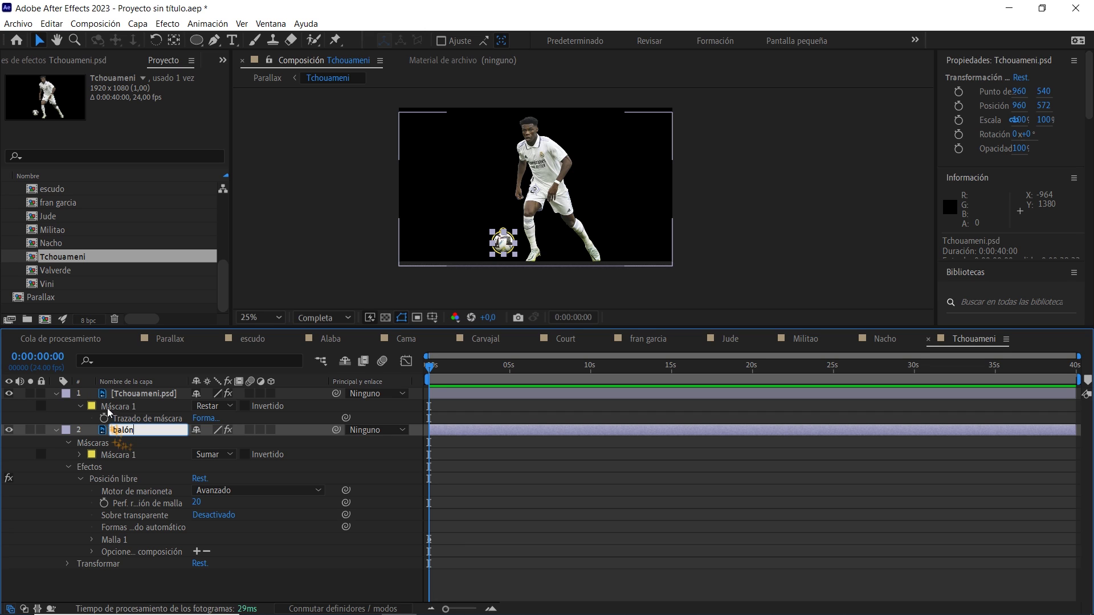
left_click(57, 431)
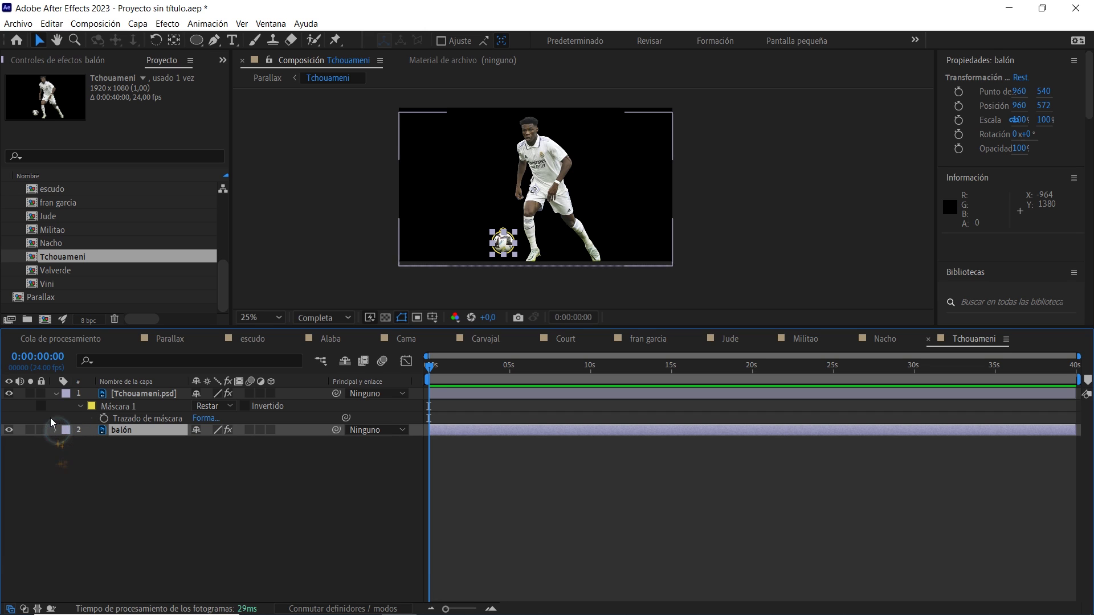
Step: Centre balón's anchor point on the ball
right_click(135, 431)
mouse_move(289, 120)
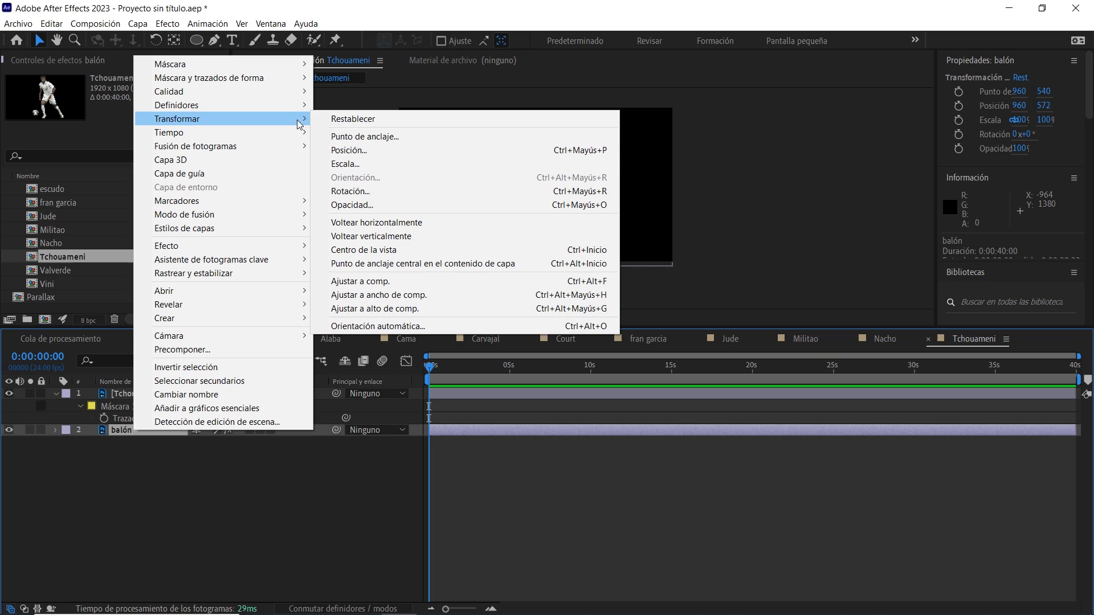
left_click(389, 265)
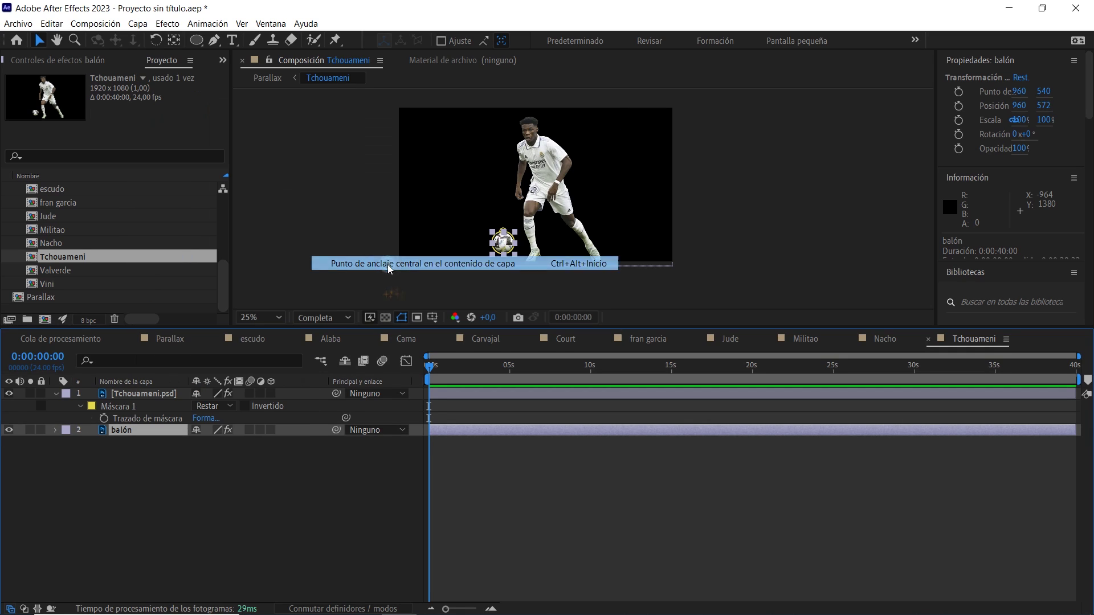
Step: Keyframe balón's position and rotation ending at 0:00:31:02, starting at X 373.5 with four turns
left_click(160, 432)
key("p")
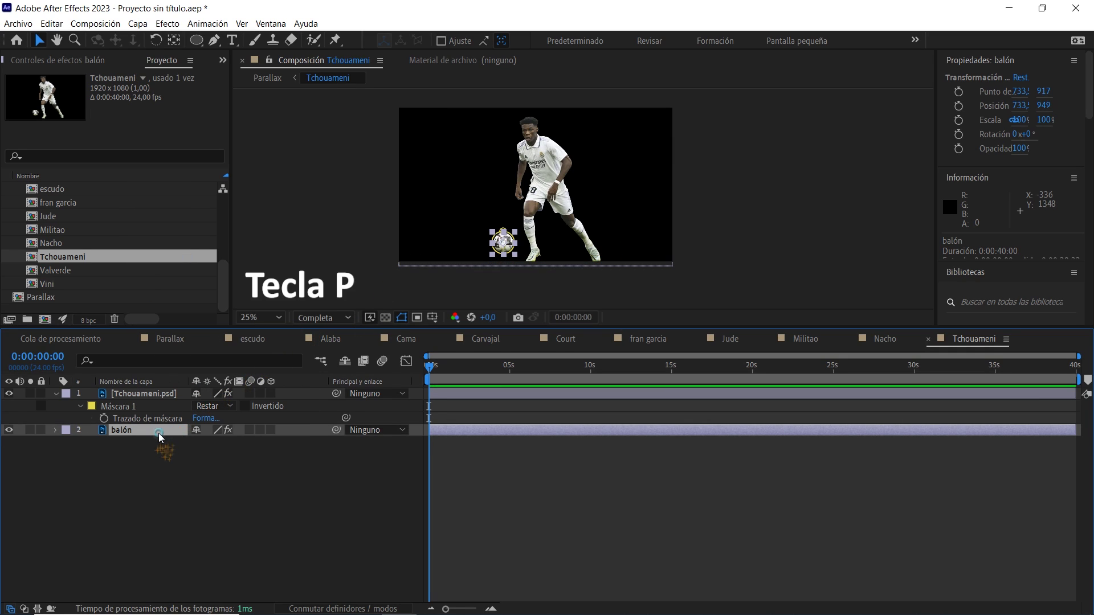
left_click(91, 443)
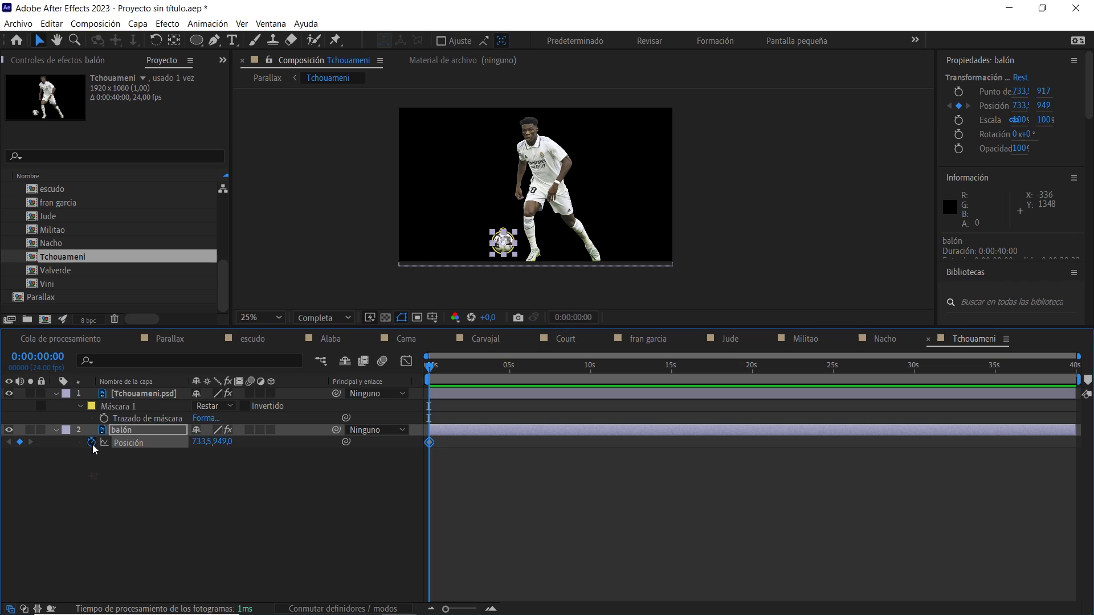
key("shift+r")
left_click(91, 455)
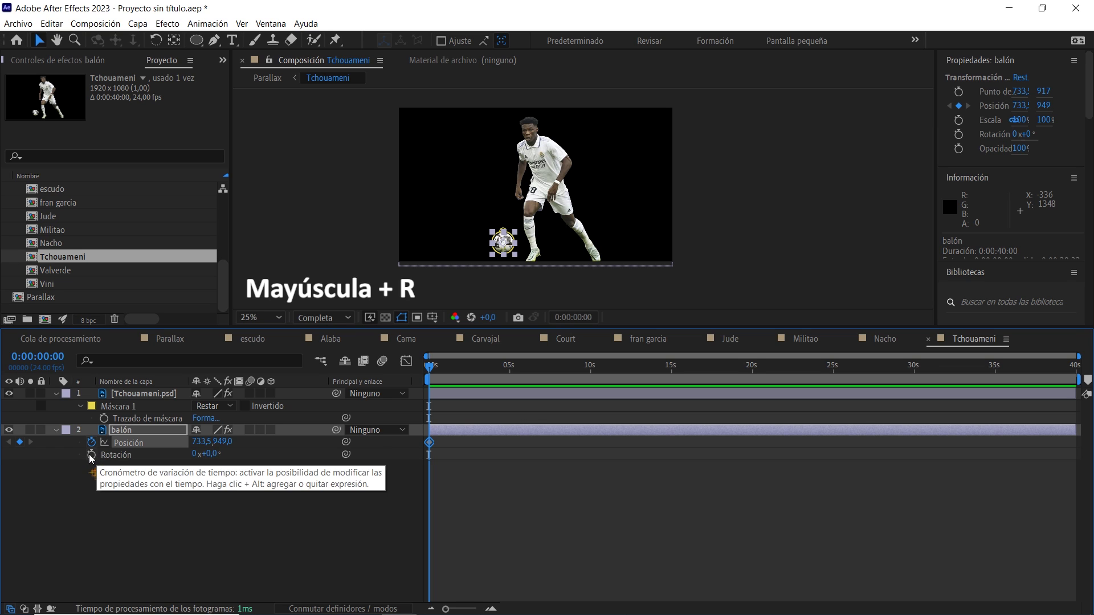
left_click(459, 493)
left_click_drag(427, 451, 933, 448)
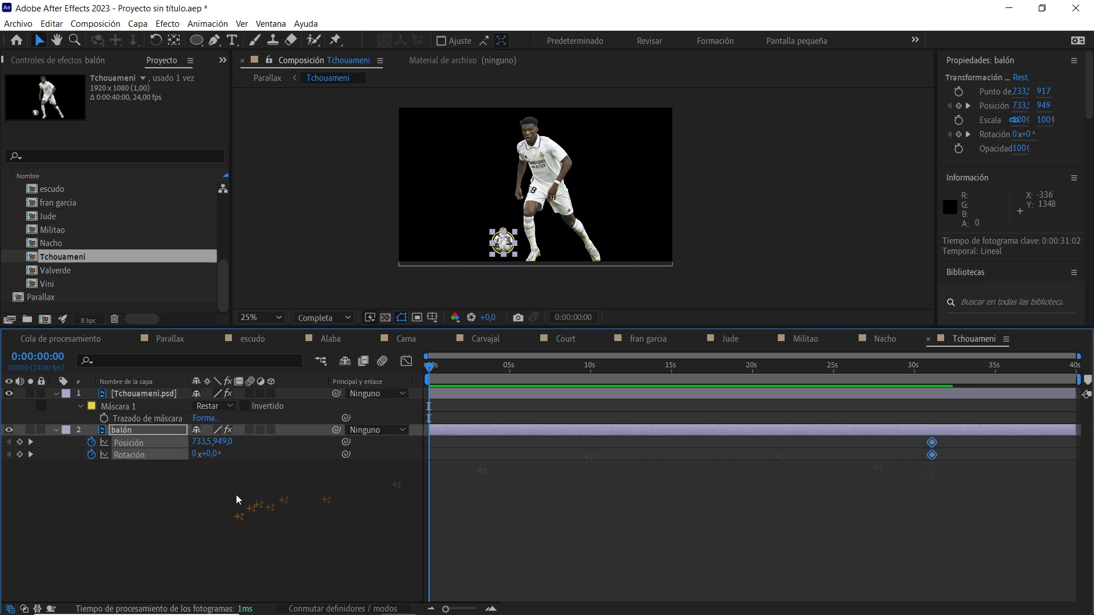
left_click(223, 485)
left_click_drag(203, 443, 175, 443)
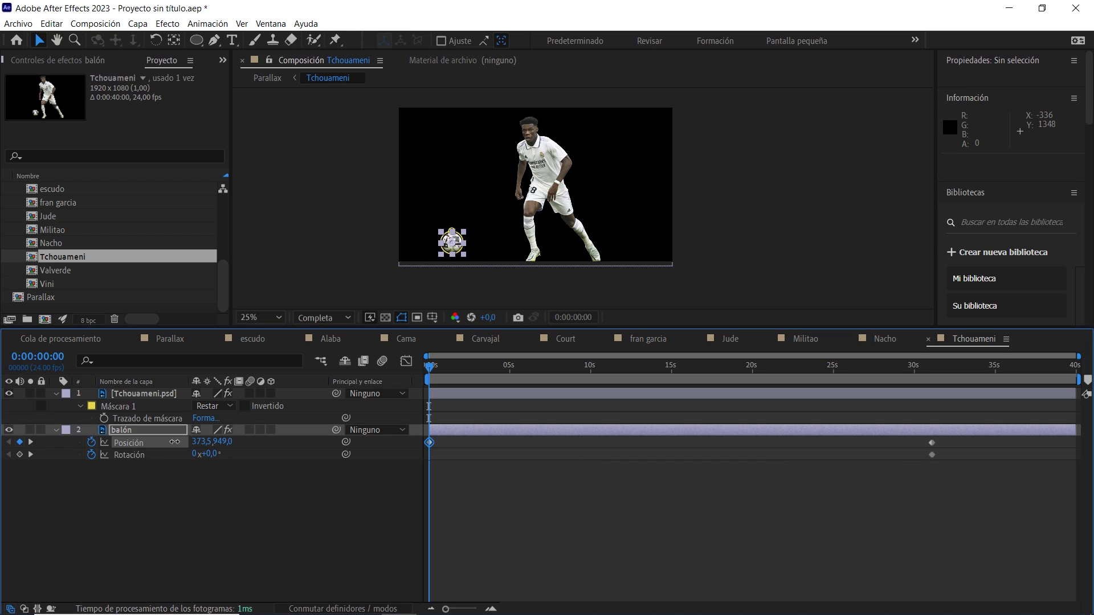
left_click(197, 481)
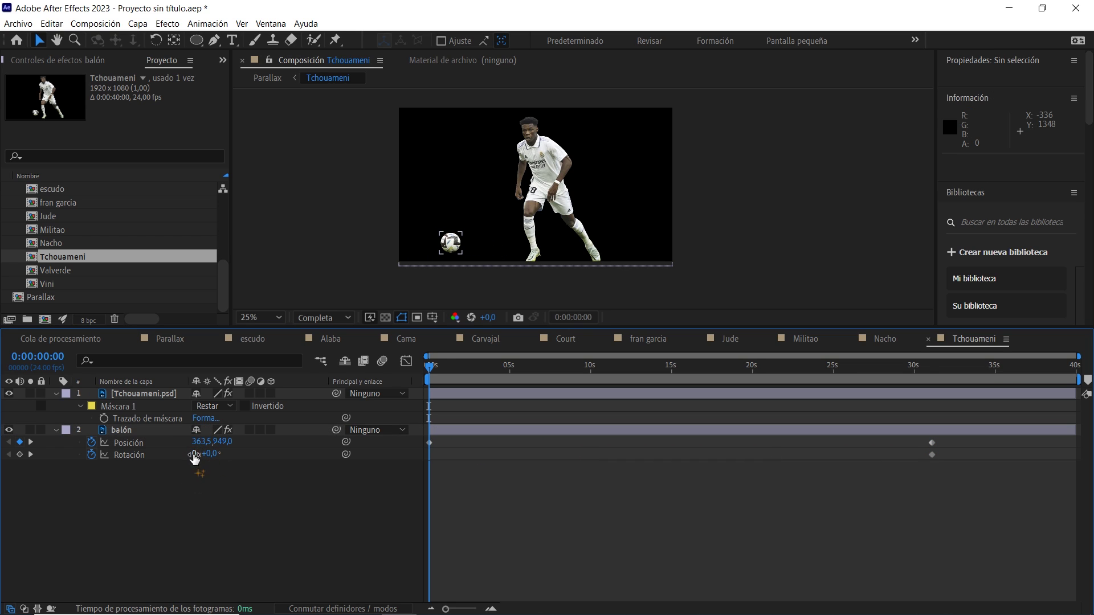
type("4")
left_click(217, 513)
mouse_move(433, 372)
left_mouse_down()
mouse_move(805, 377)
mouse_move(421, 368)
left_mouse_up()
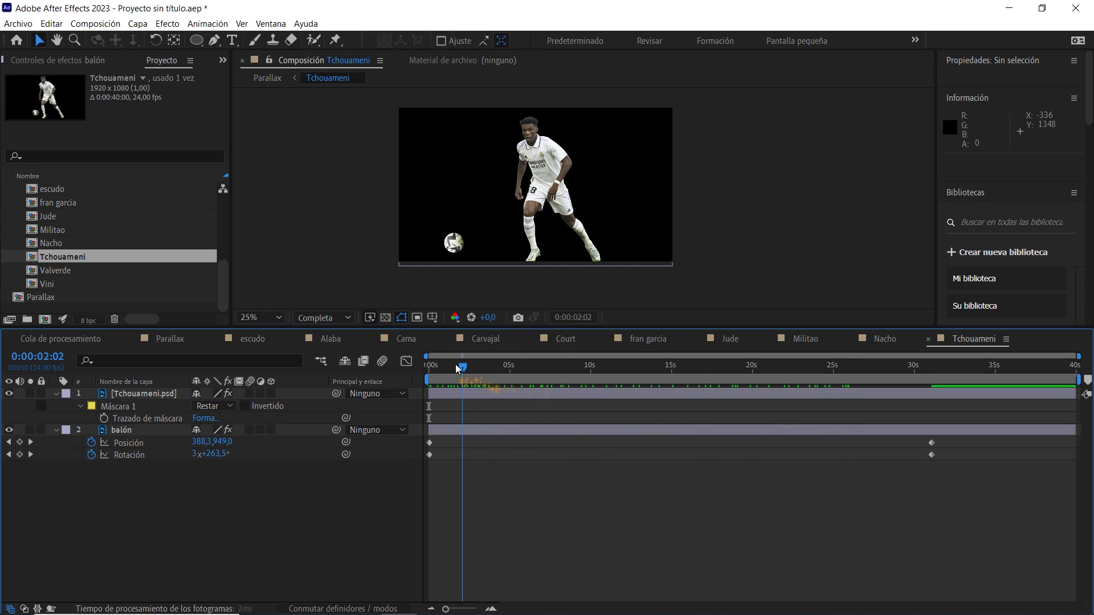
Step: Open the Valverde and Vini comps to check the ball and boots
double_click(56, 271)
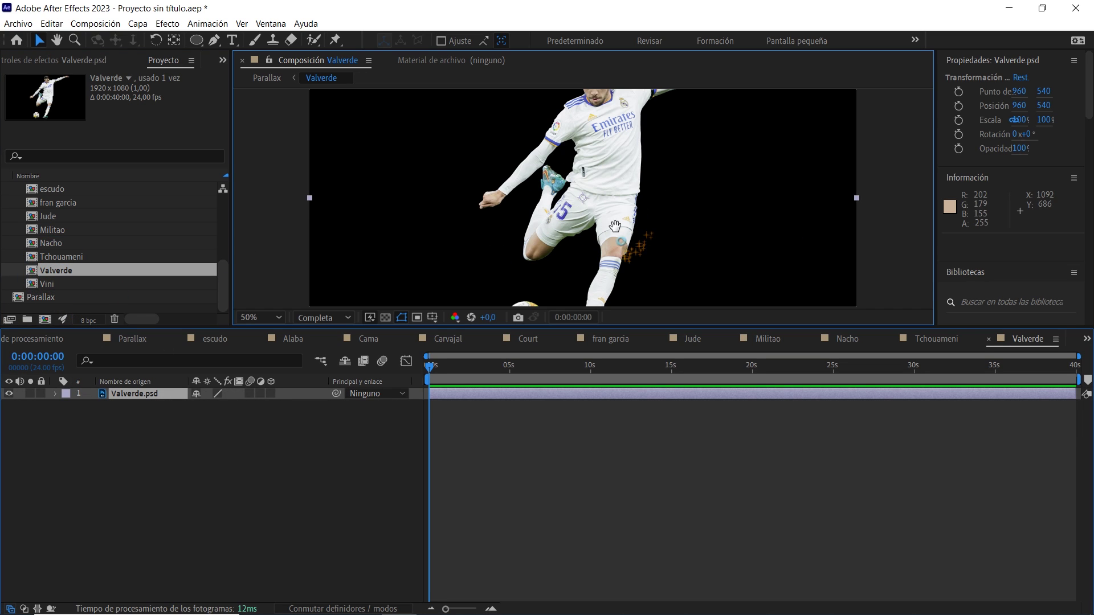
scroll(615, 226, "up", 1)
mouse_move(606, 203)
left_mouse_down()
mouse_move(624, 165)
mouse_move(624, 186)
left_mouse_up()
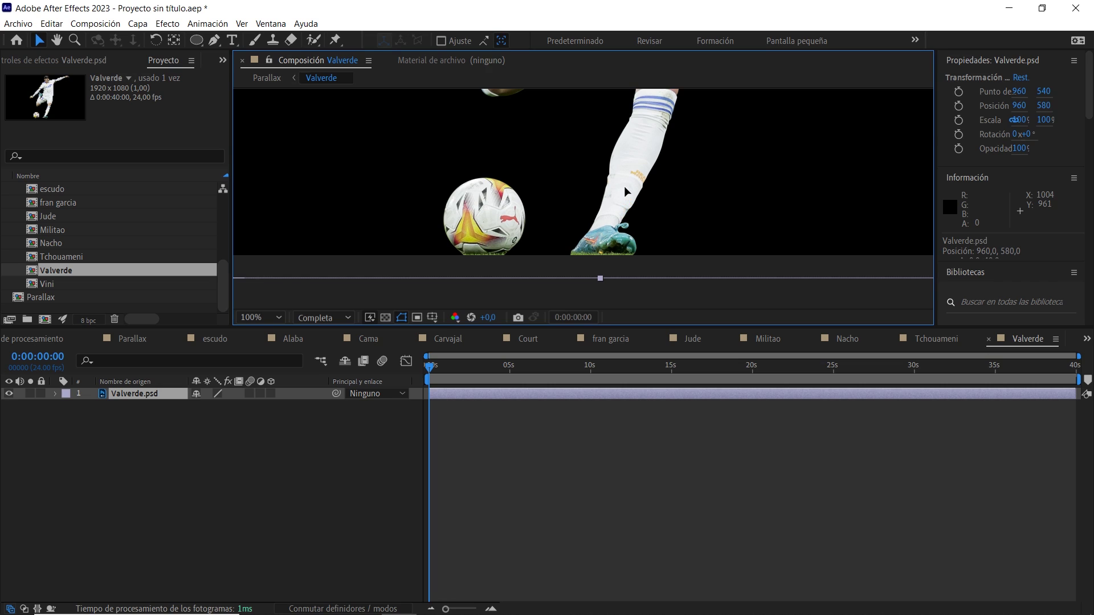
double_click(145, 283)
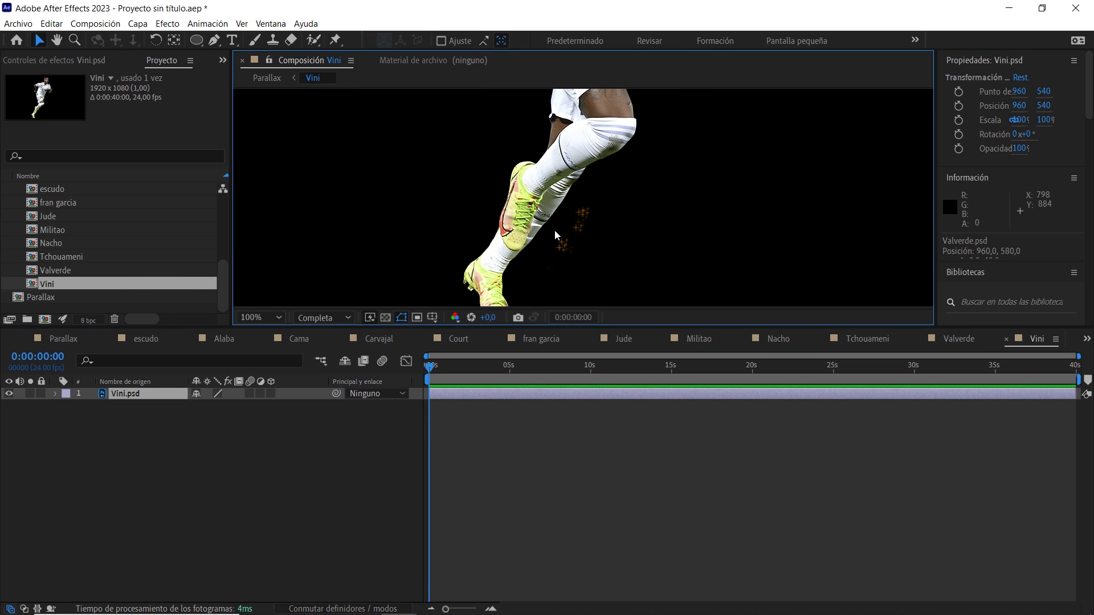
mouse_move(555, 230)
left_mouse_down()
mouse_move(574, 148)
mouse_move(574, 170)
left_mouse_up()
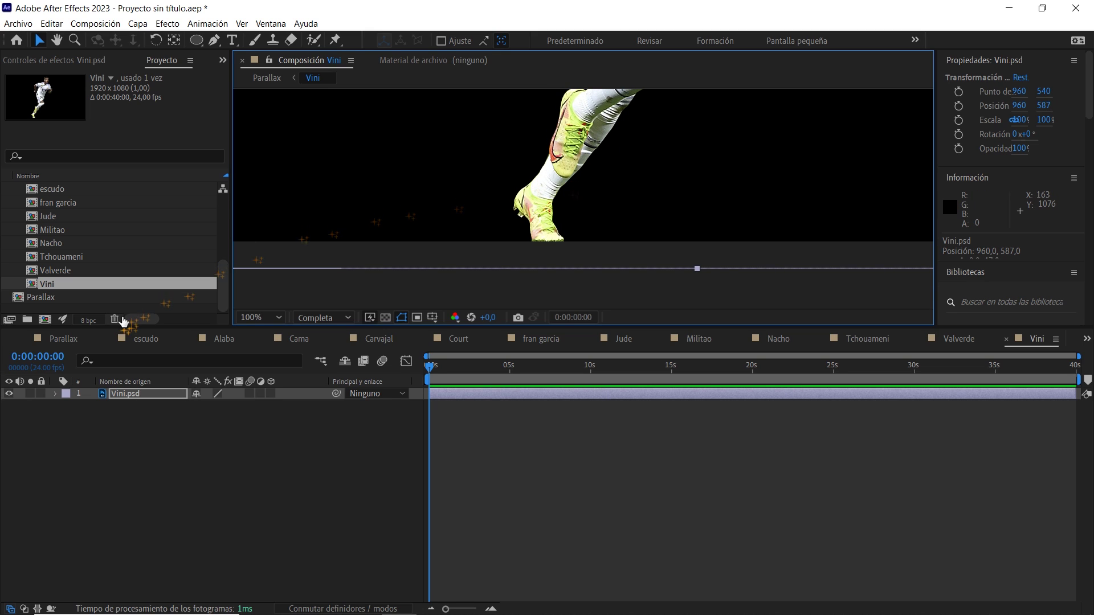
Step: Close the escudo, Alaba, Cama, Carvajal, Jude, Court, fran garcia, Militao and other player timelines
left_click(111, 341)
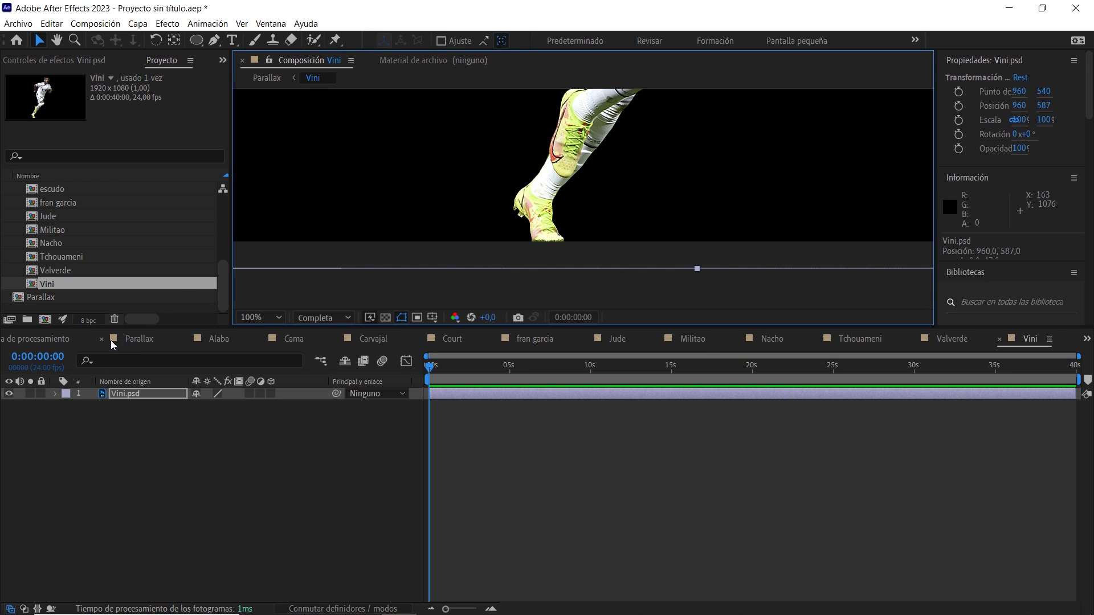
left_click(162, 340)
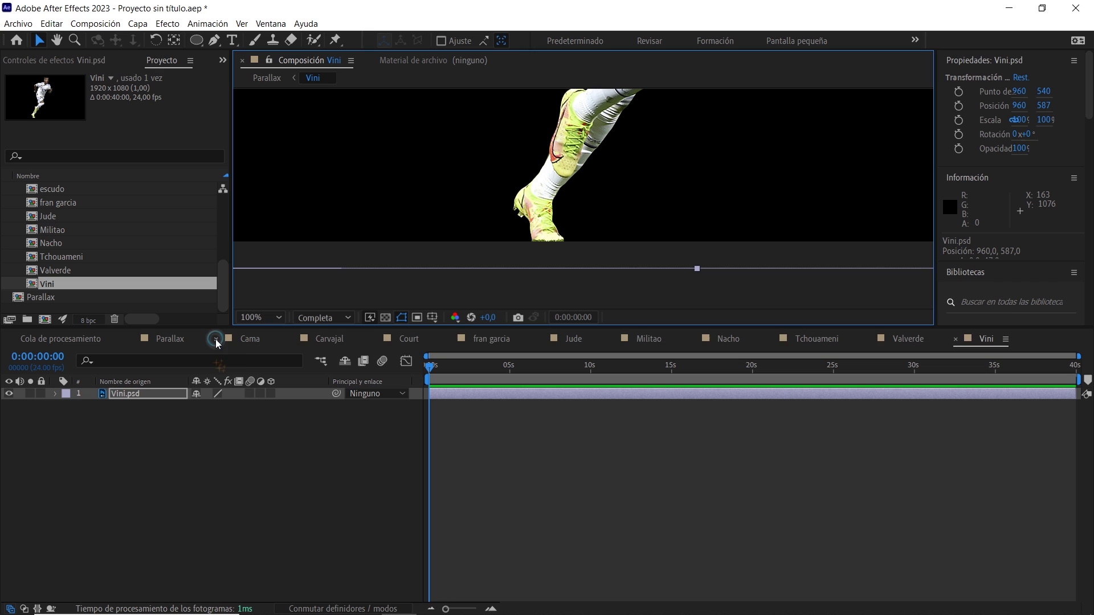
left_click(216, 339)
left_click(216, 340)
left_click(216, 339)
left_click(216, 340)
left_click(216, 340)
left_click(216, 340)
left_click(216, 339)
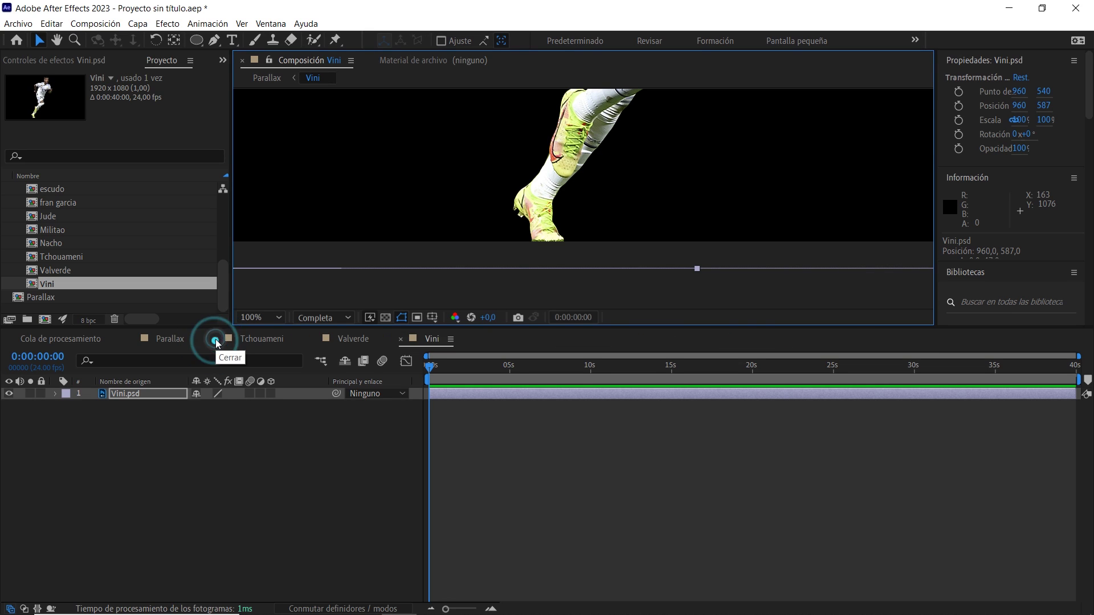
left_click(216, 339)
left_click(216, 339)
left_click(216, 340)
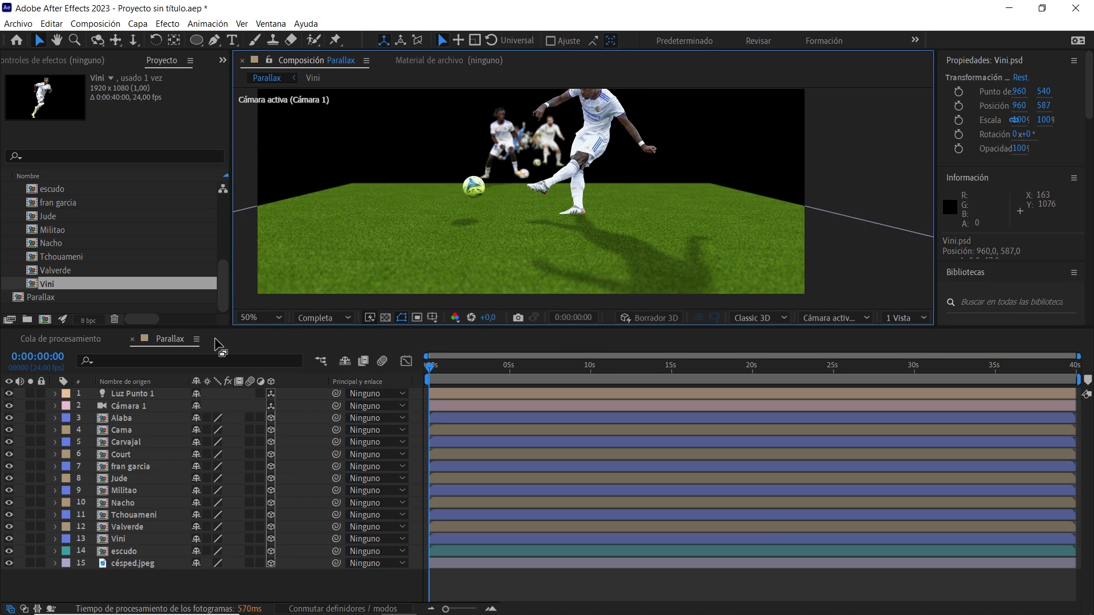
Step: Collapse the project folders and scale the césped.jpeg grass layer to 200%
scroll(449, 230, "down", 2)
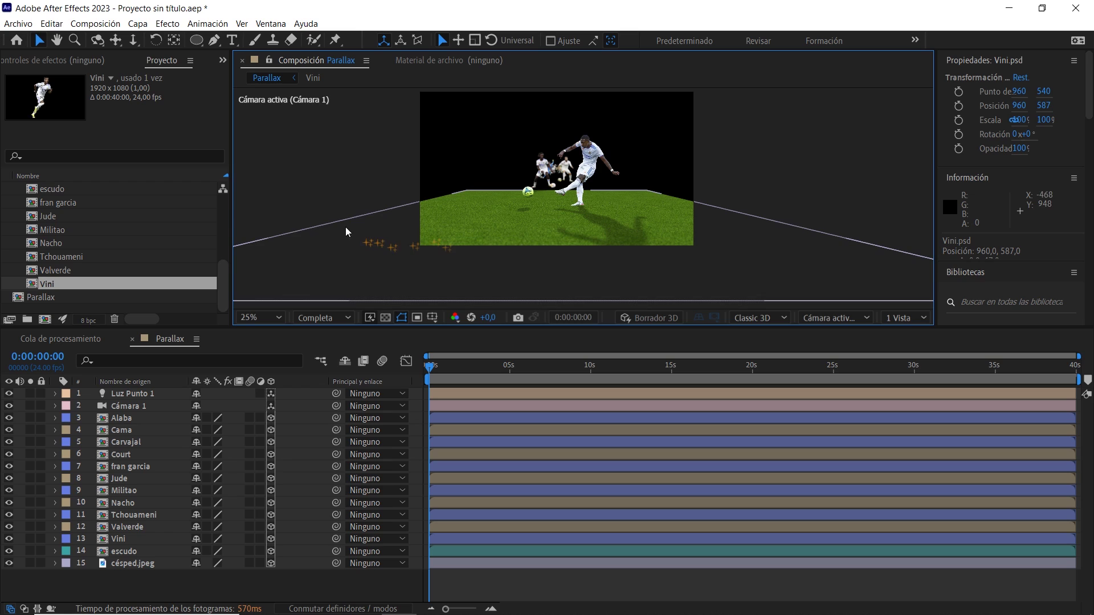
scroll(36, 223, "up", 4)
left_click(6, 203)
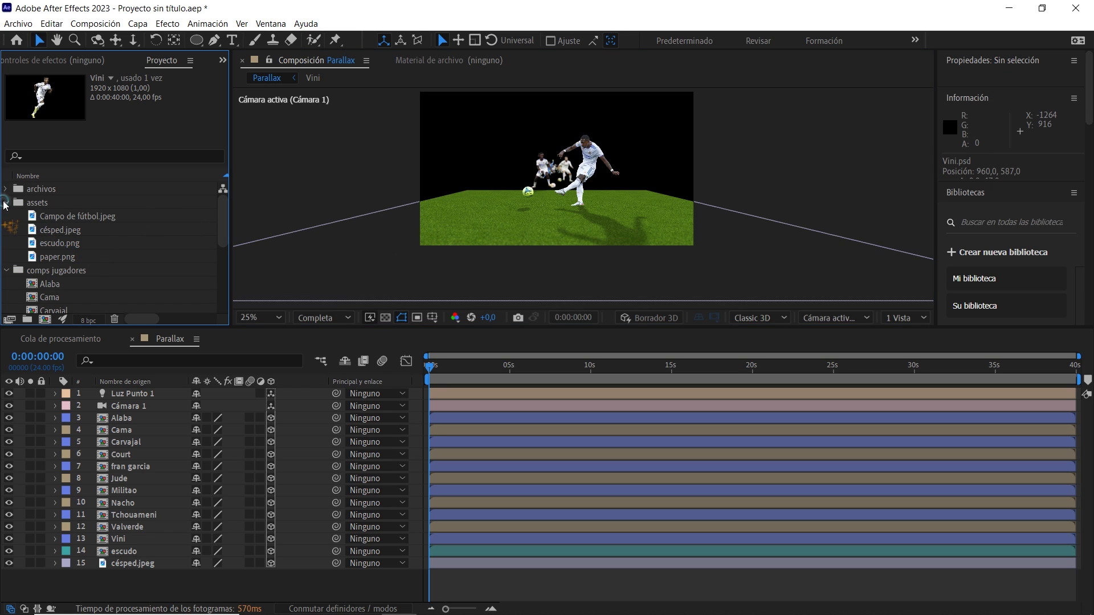
left_click(6, 217)
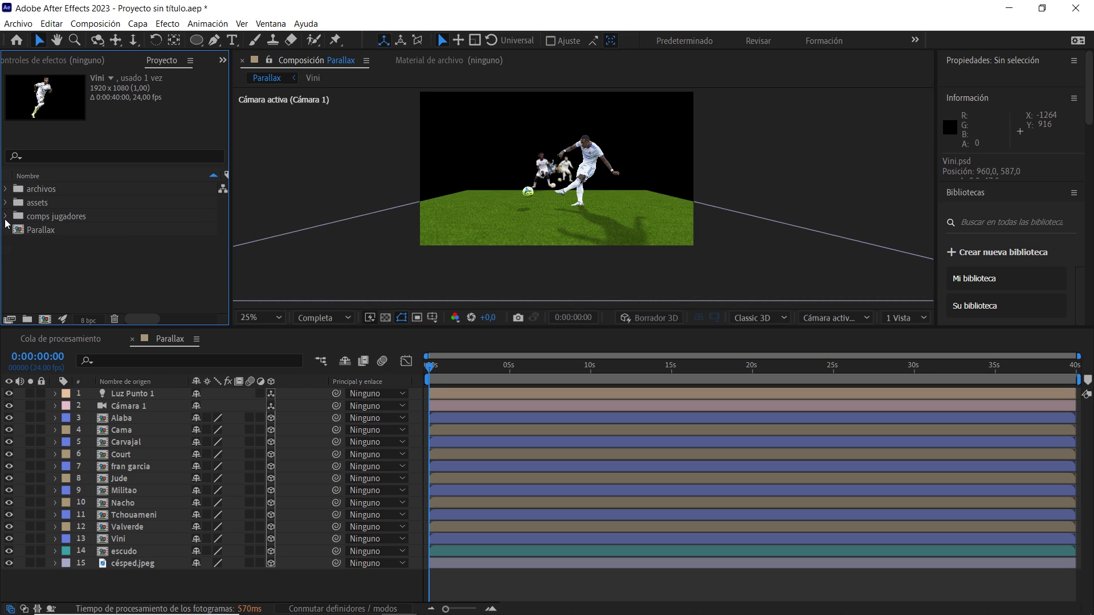
left_click(200, 582)
left_click(163, 562)
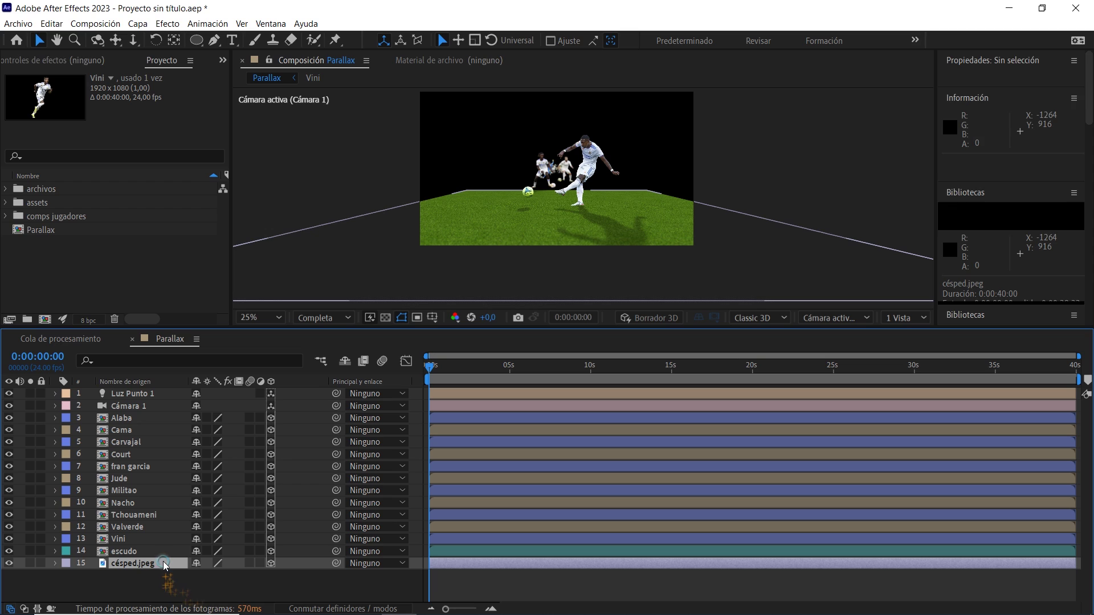
key("s")
left_click_drag(211, 576, 229, 576)
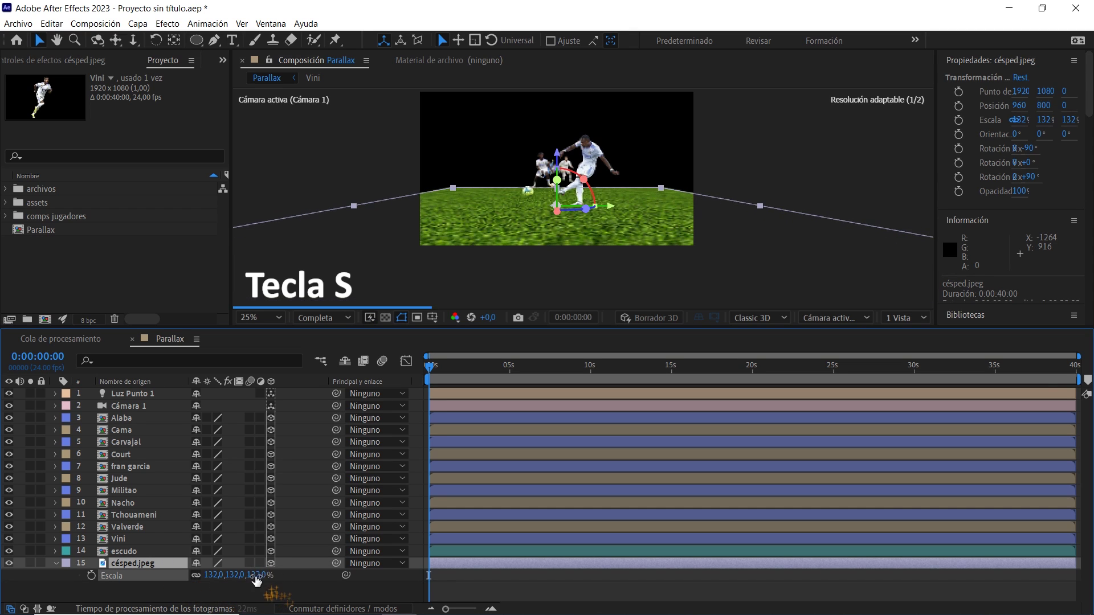
left_click(258, 575)
type("200")
left_click(291, 592)
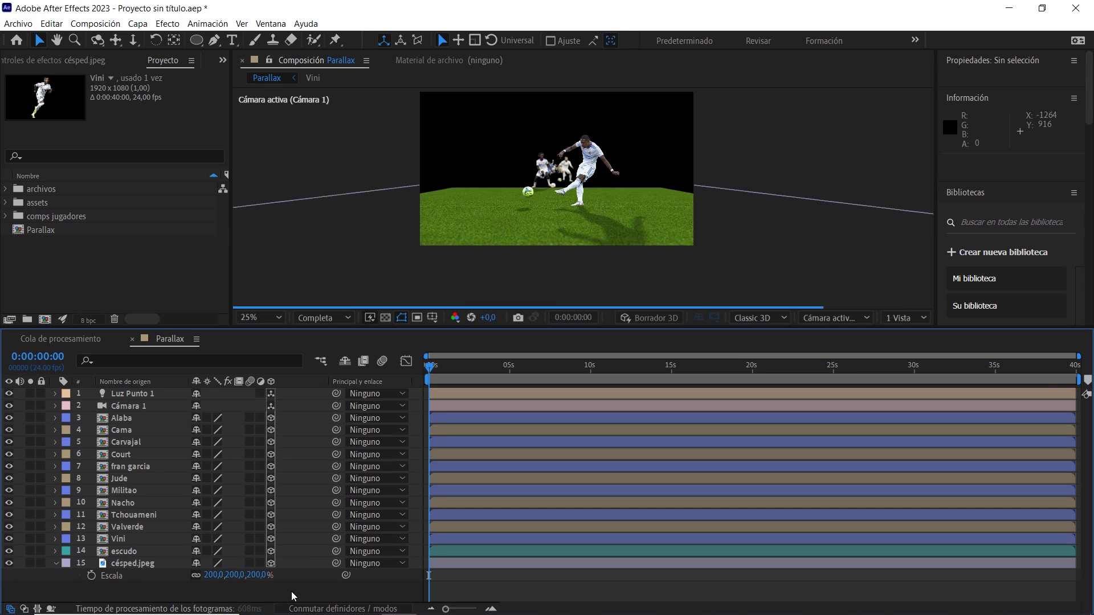
Step: Push the grass layer back to a Z position of 2430
left_click(179, 563)
key("p")
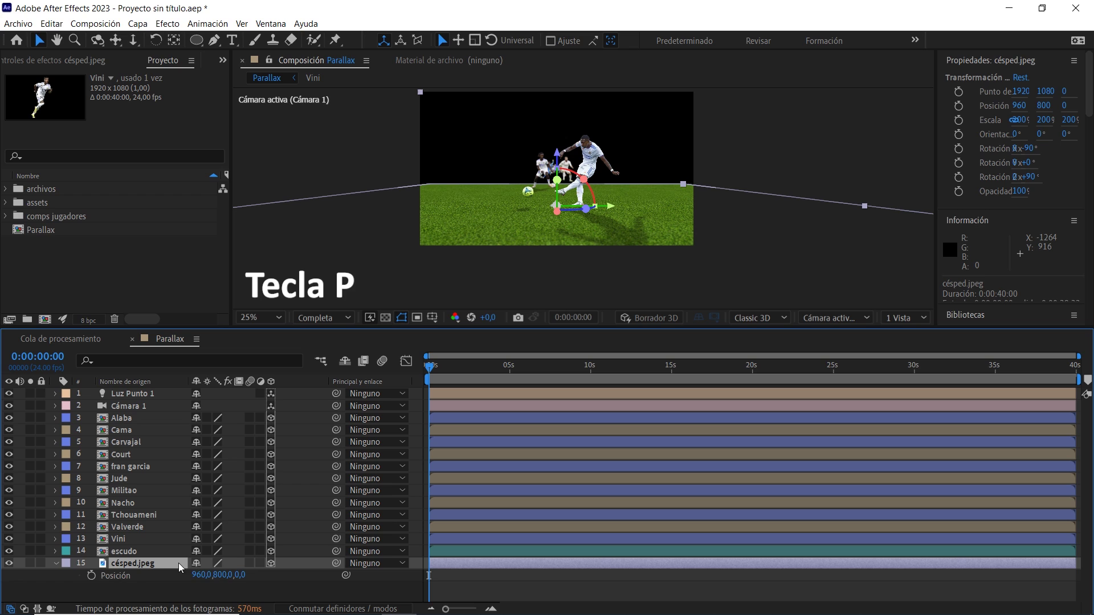
left_click_drag(236, 577, 389, 563)
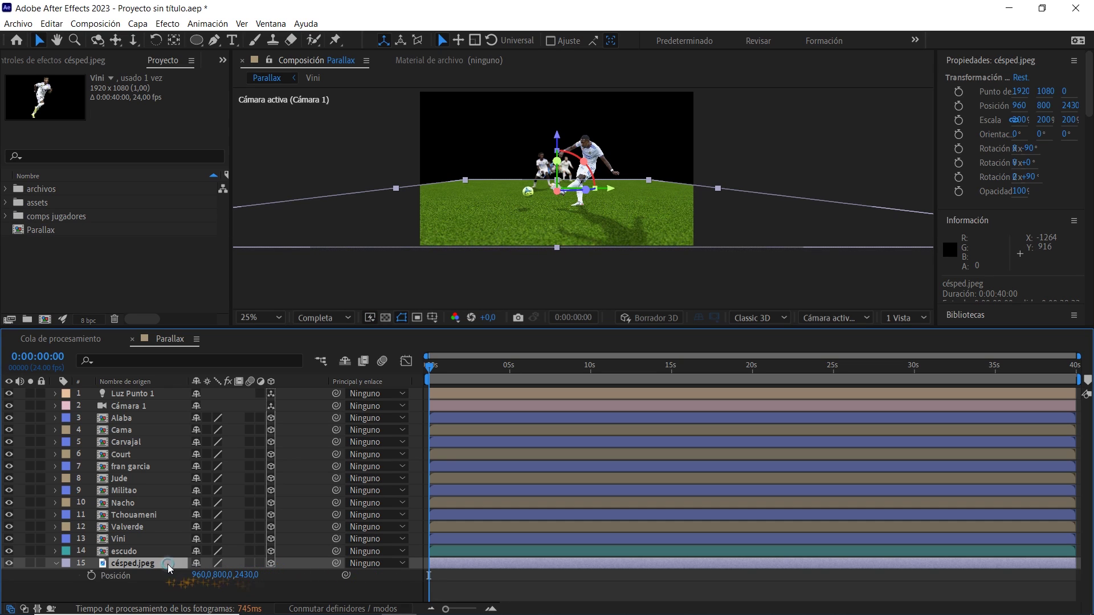
Step: Search Effects & Presets for 'repet' and drop CC RepeTile onto the césped.jpeg layer
left_click(271, 24)
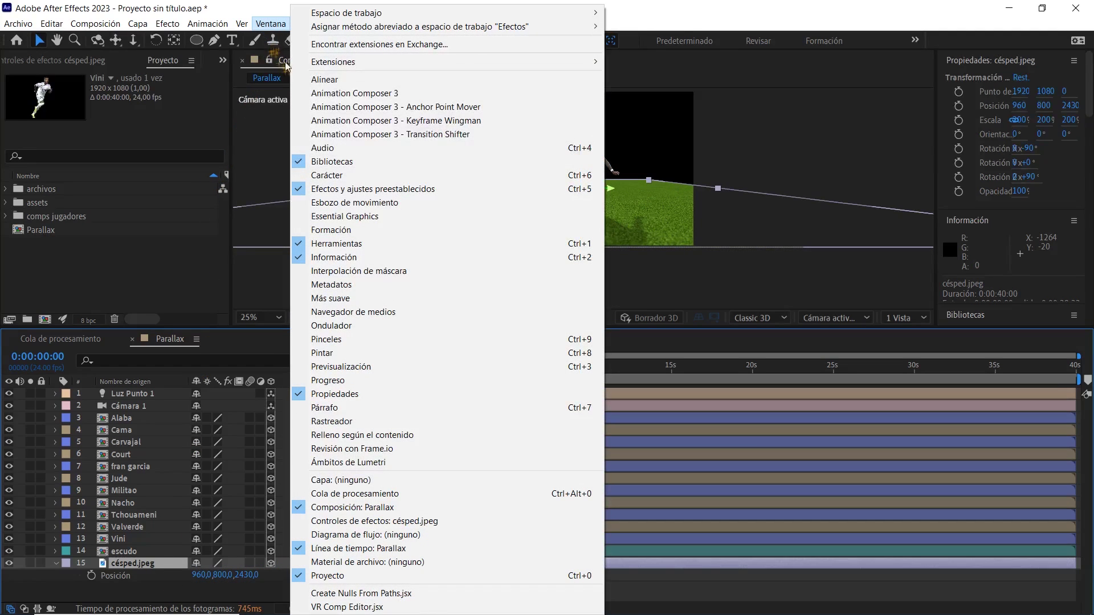
left_click(358, 190)
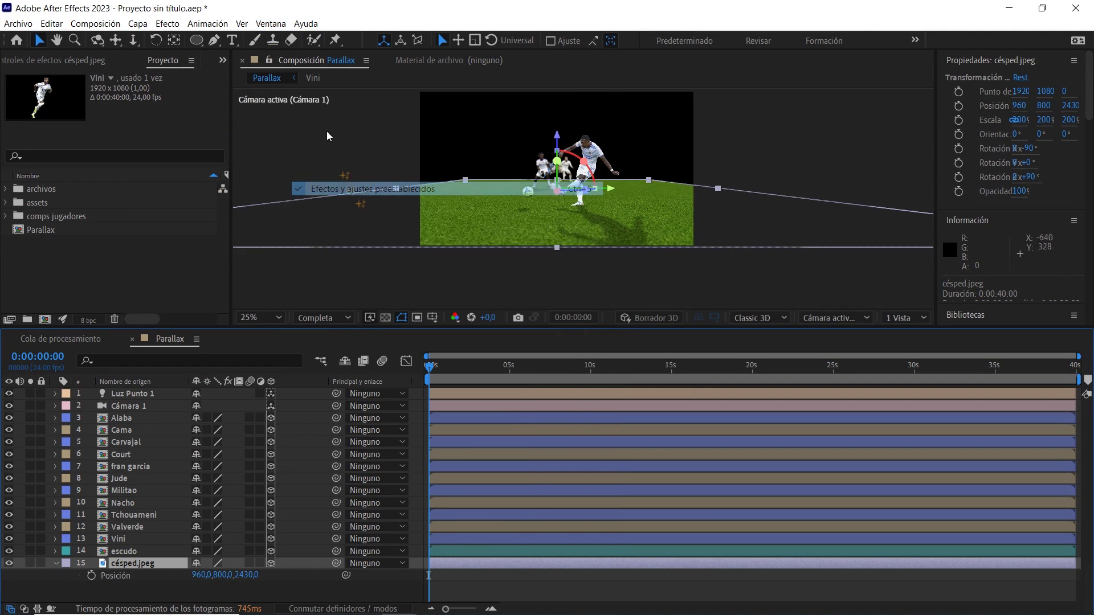
left_click(271, 24)
left_click(340, 190)
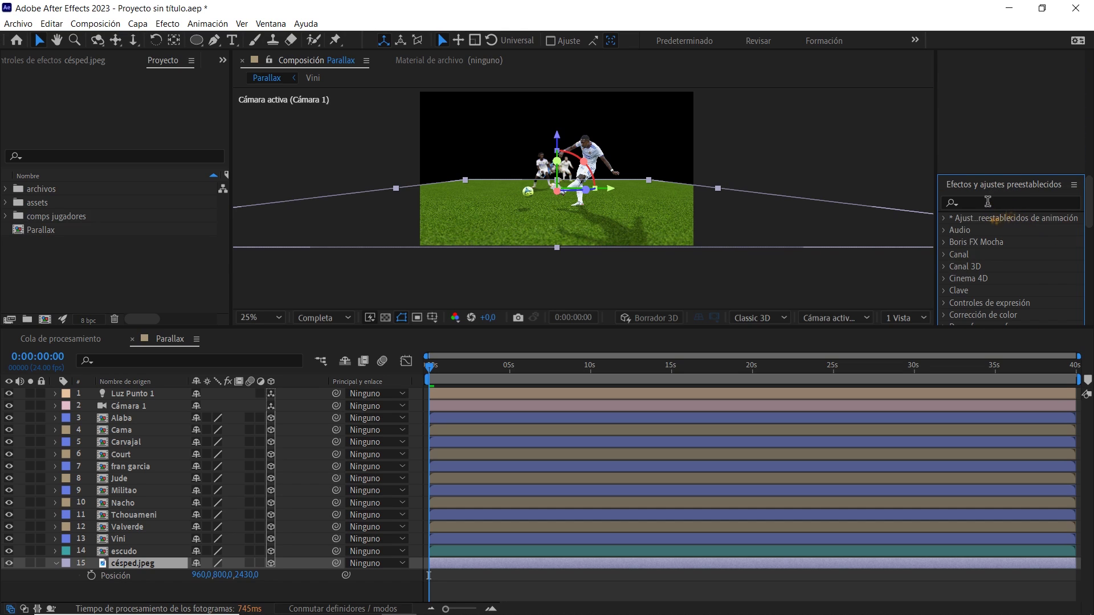
left_click(988, 202)
type("repet")
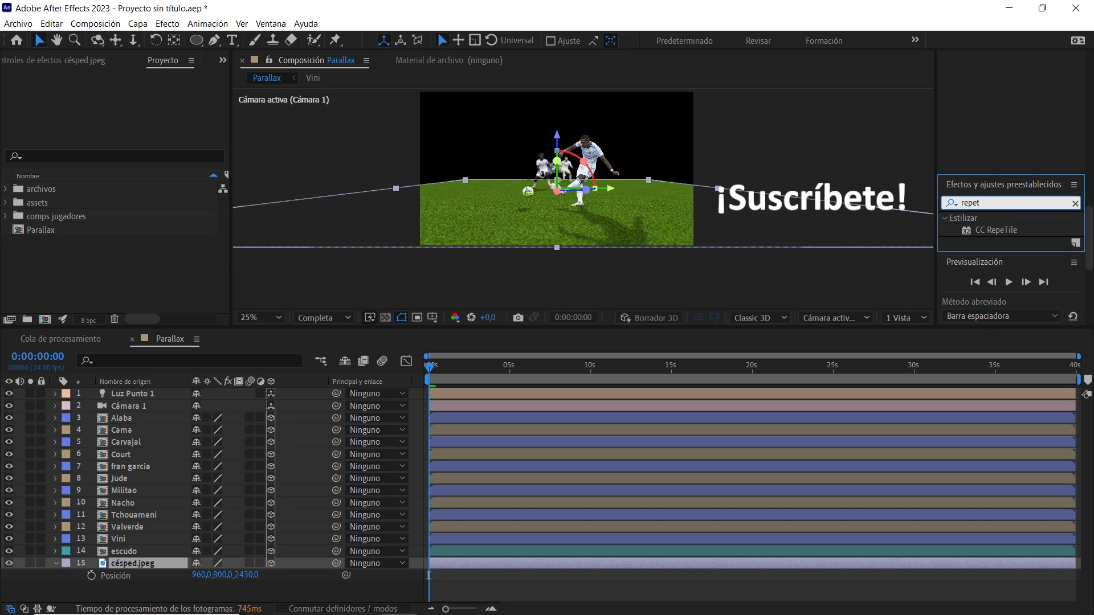
left_click_drag(996, 231, 163, 562)
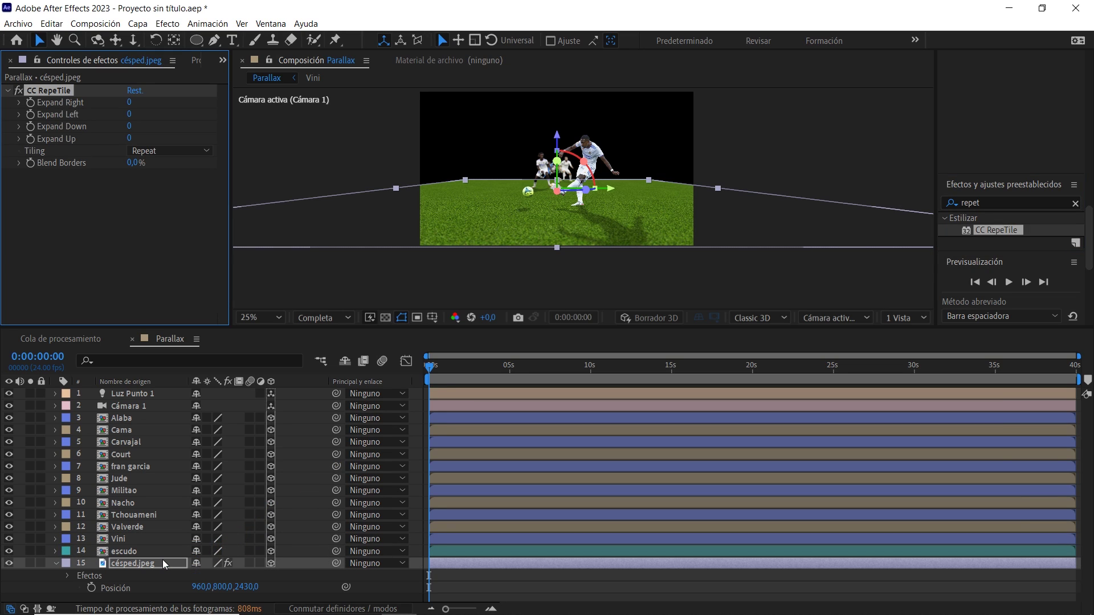
Step: Set CC RepeTile Expand Down and Expand Up to 3000 with Unfold tiling
left_click(463, 405)
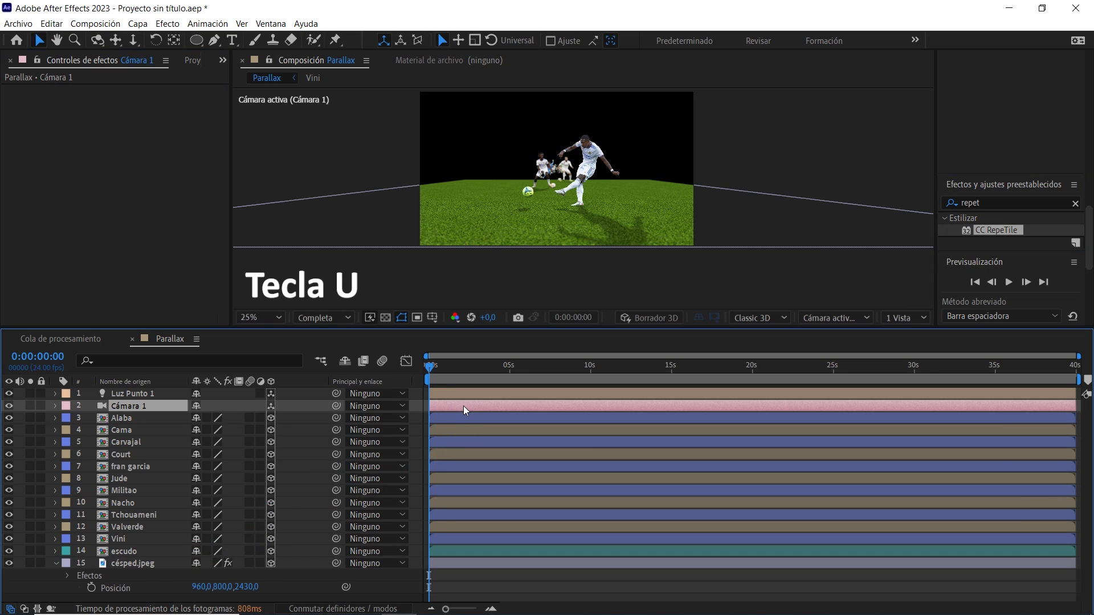
key("u")
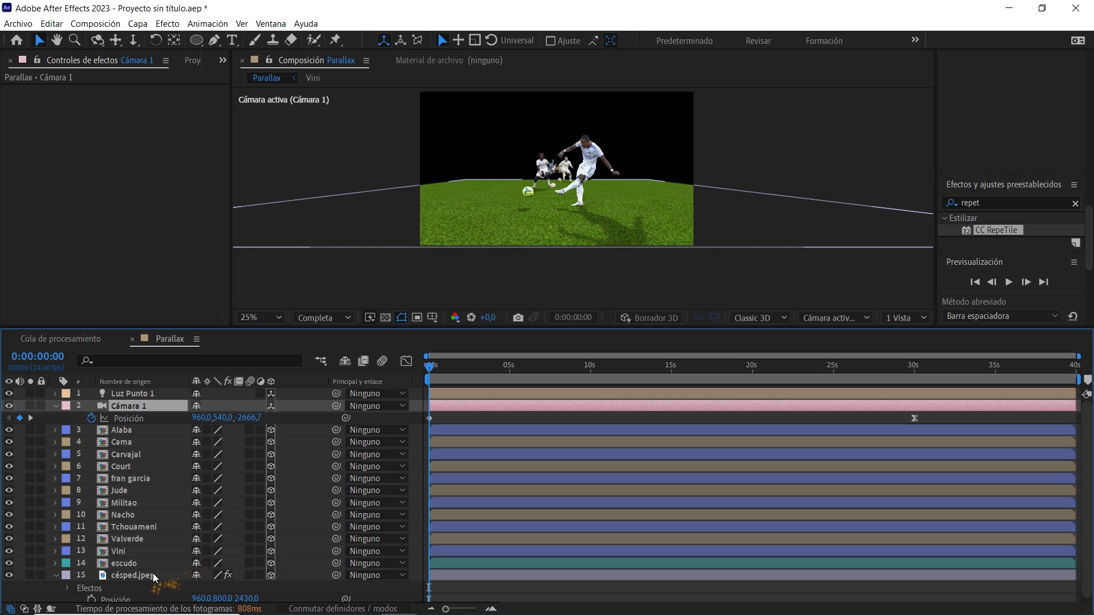
left_click(149, 576)
left_click(129, 126)
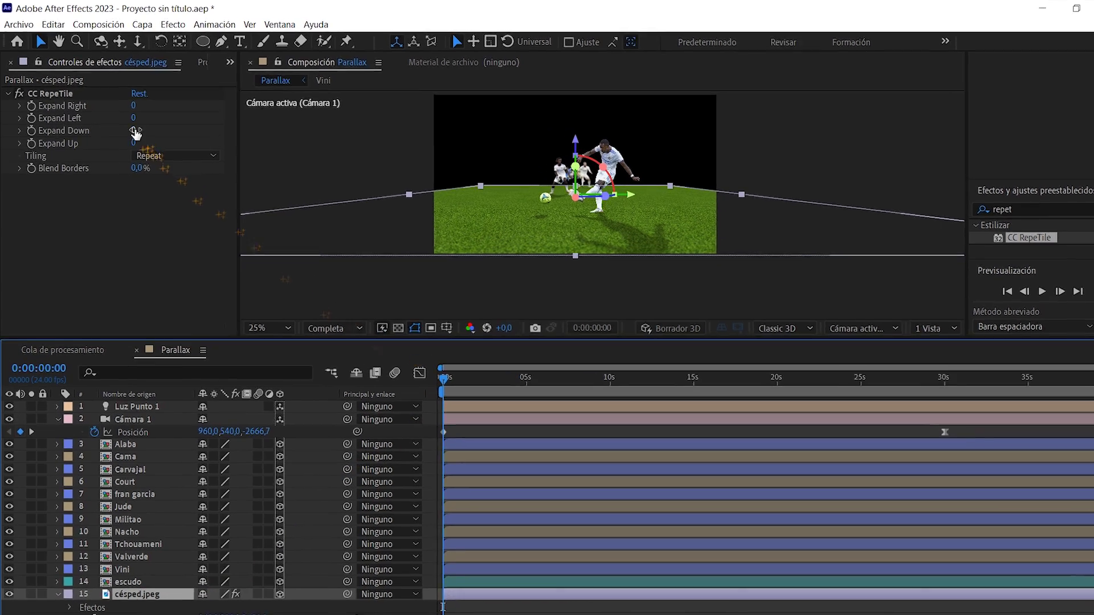
type("3000")
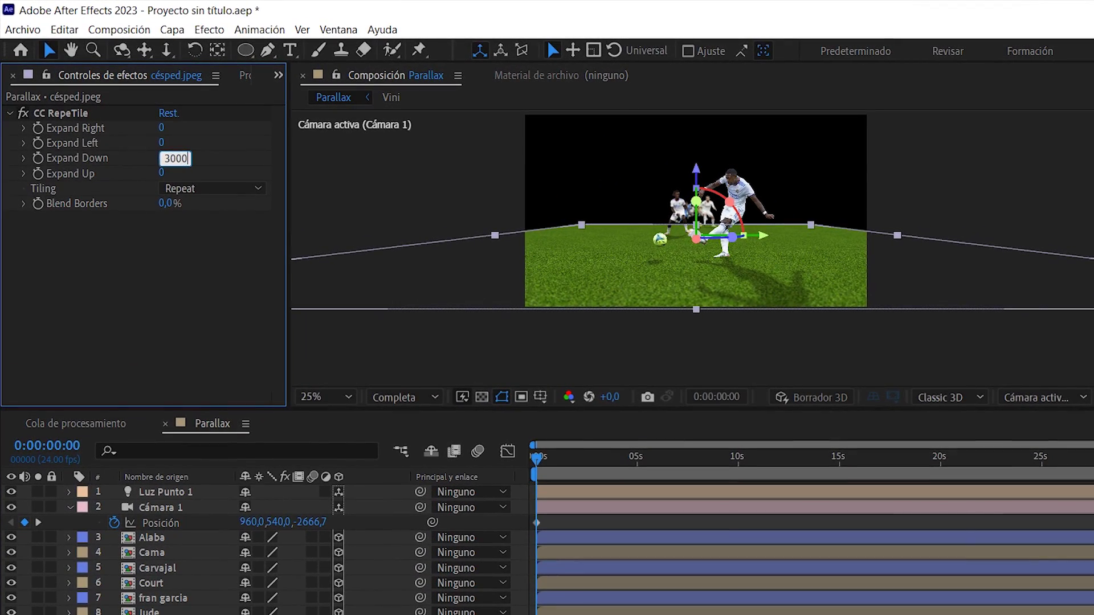
left_click(222, 147)
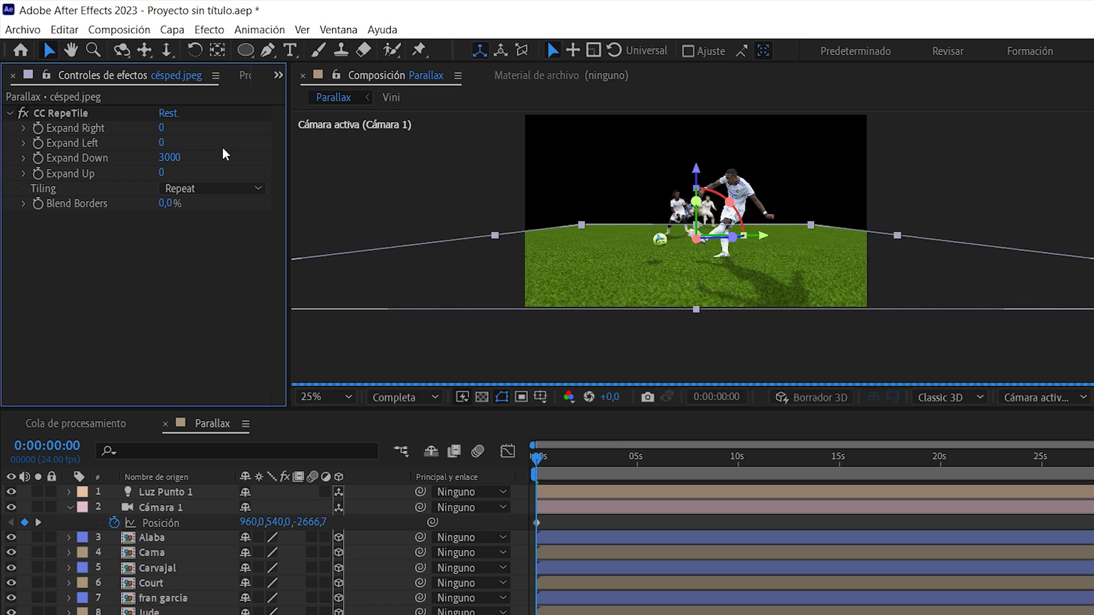
left_click(165, 173)
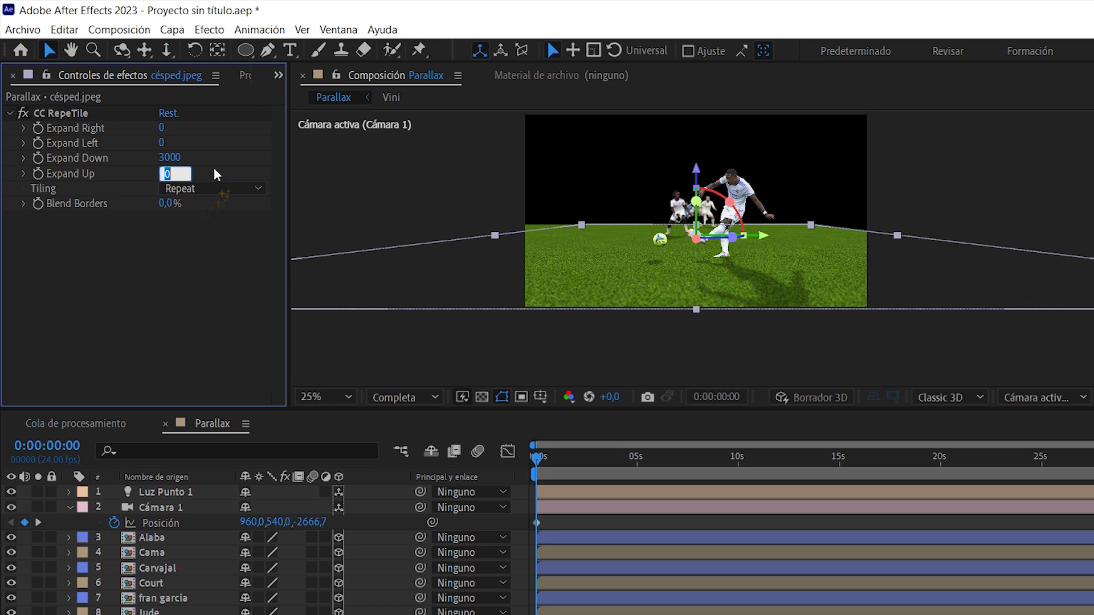
type("3000")
left_click(251, 162)
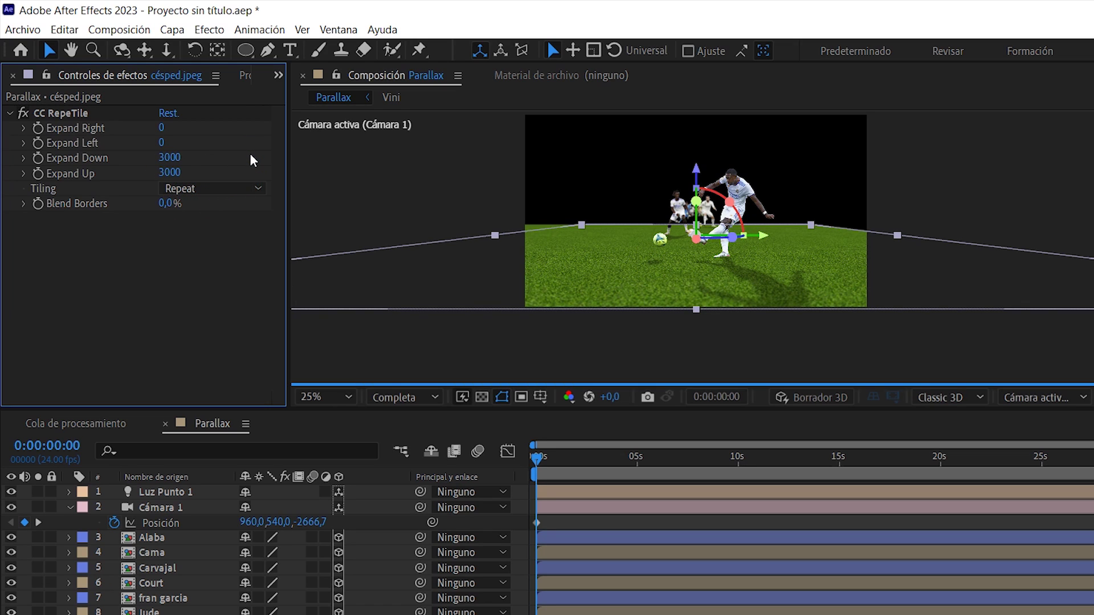
left_click(210, 188)
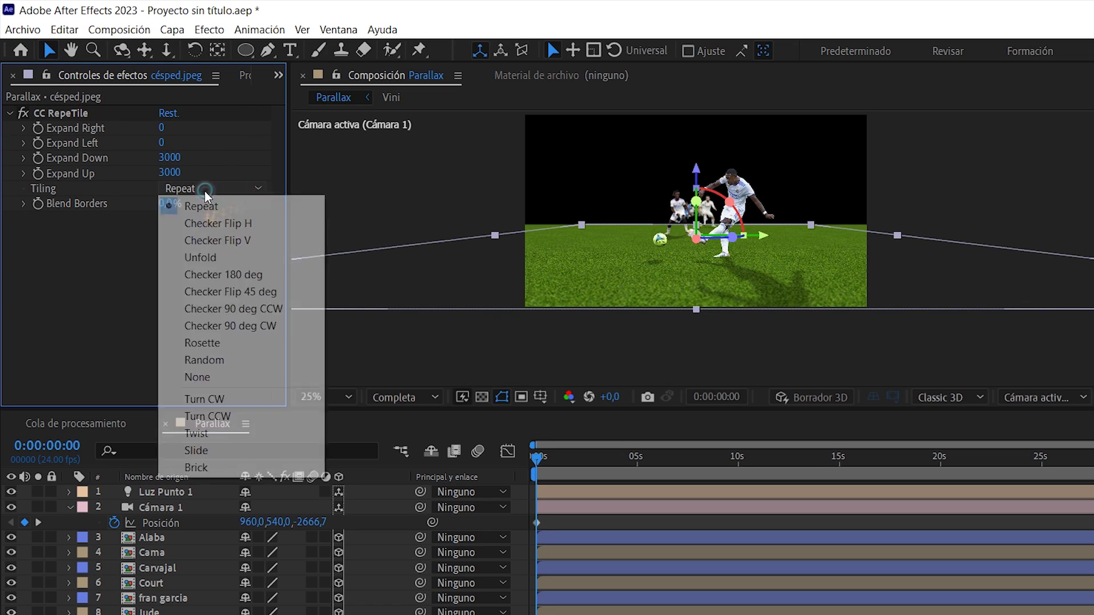
left_click(216, 258)
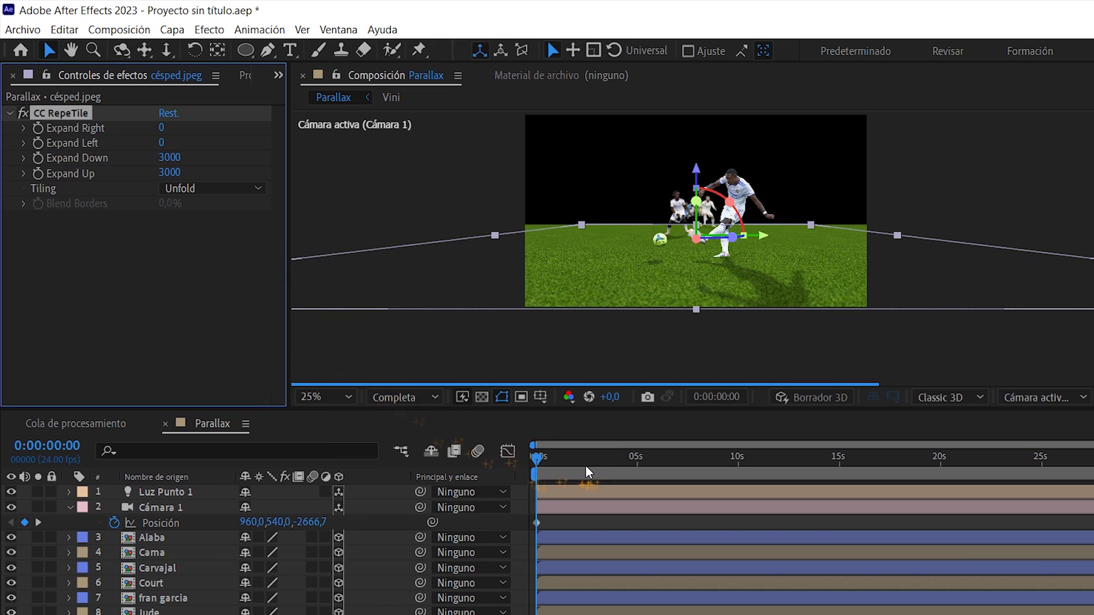
Step: Check the camera move later in time and set Expand Left to 12500
left_click(616, 461)
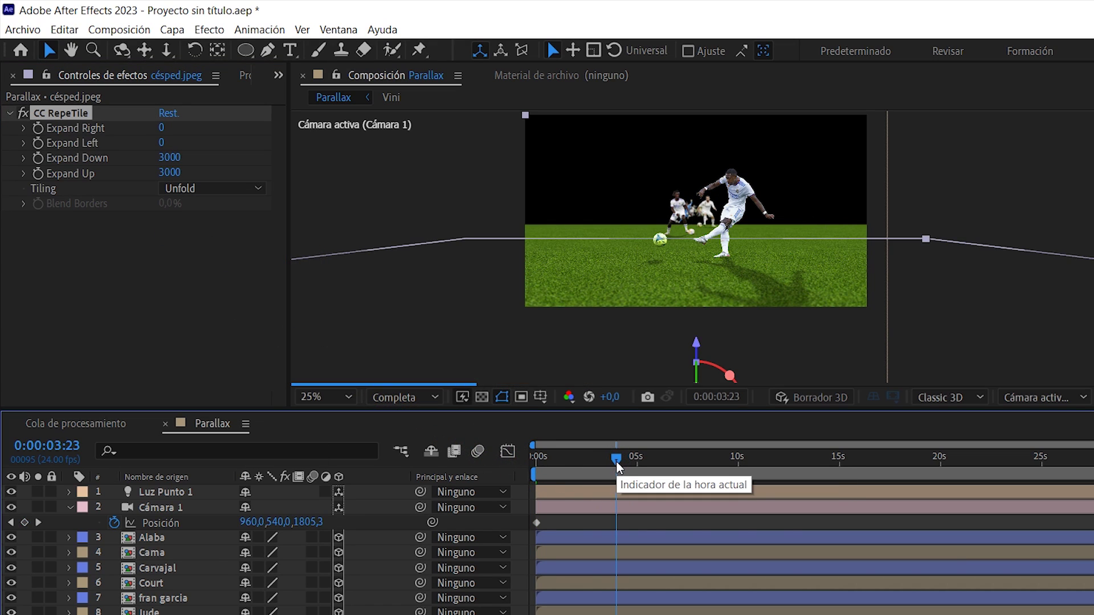
left_click(662, 462)
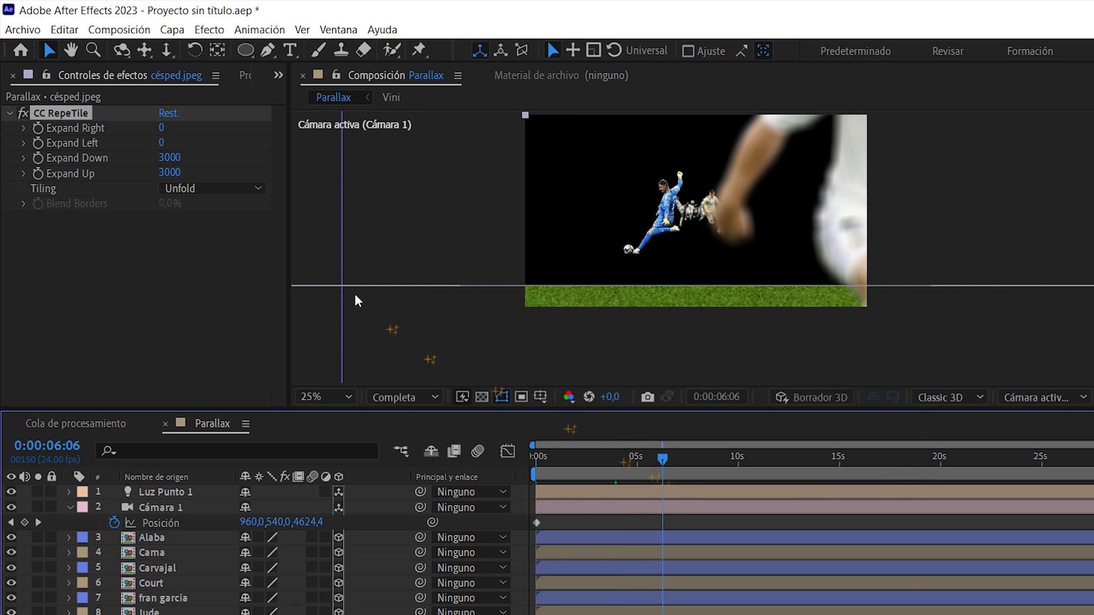
left_click_drag(165, 147, 678, 159)
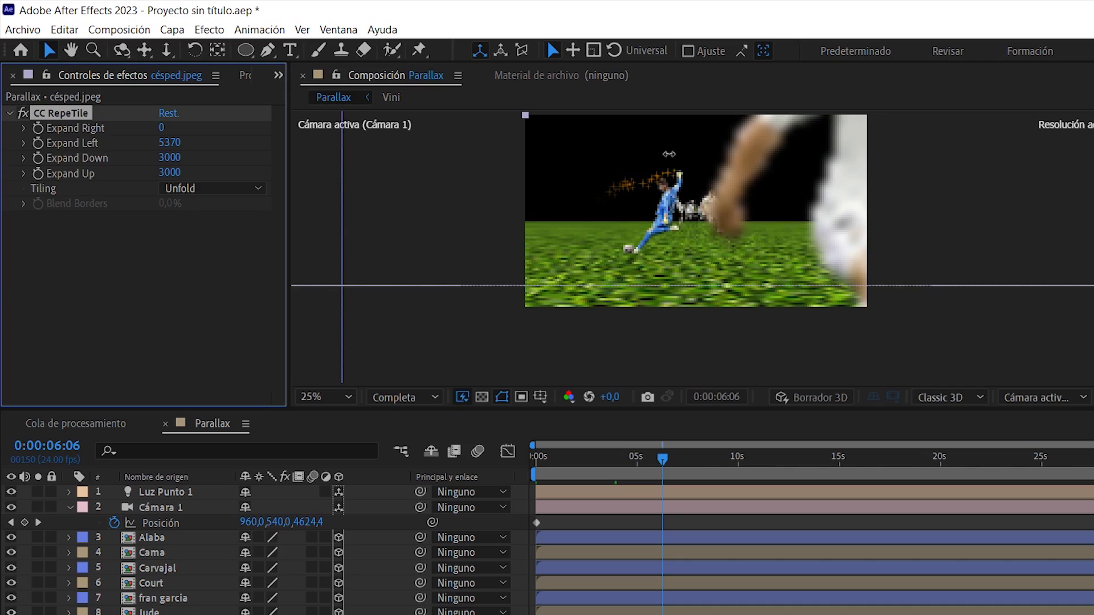
left_click(170, 143)
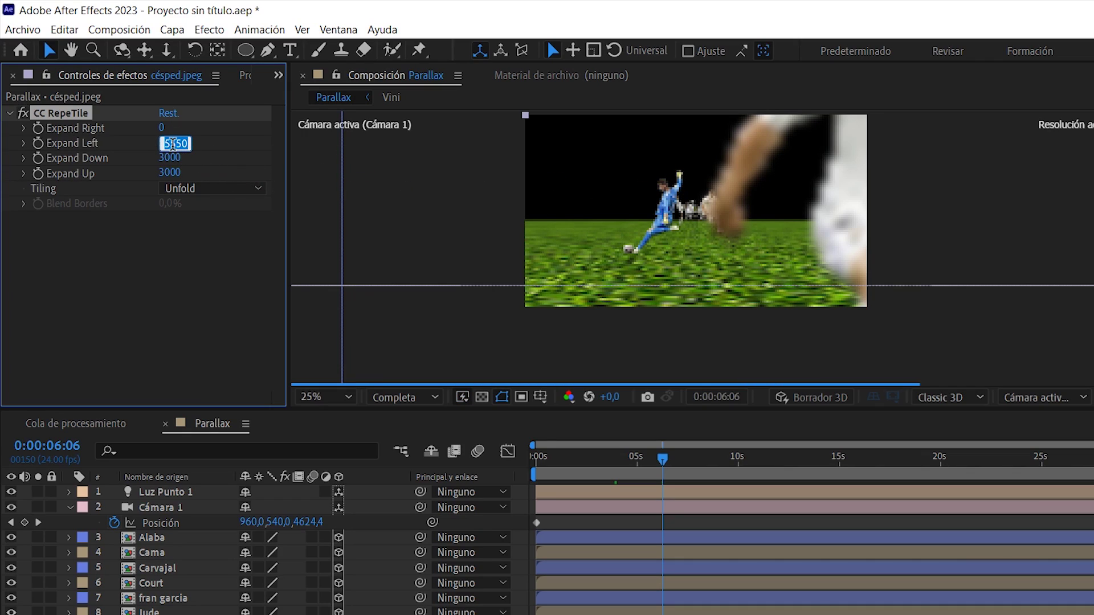
type("12500")
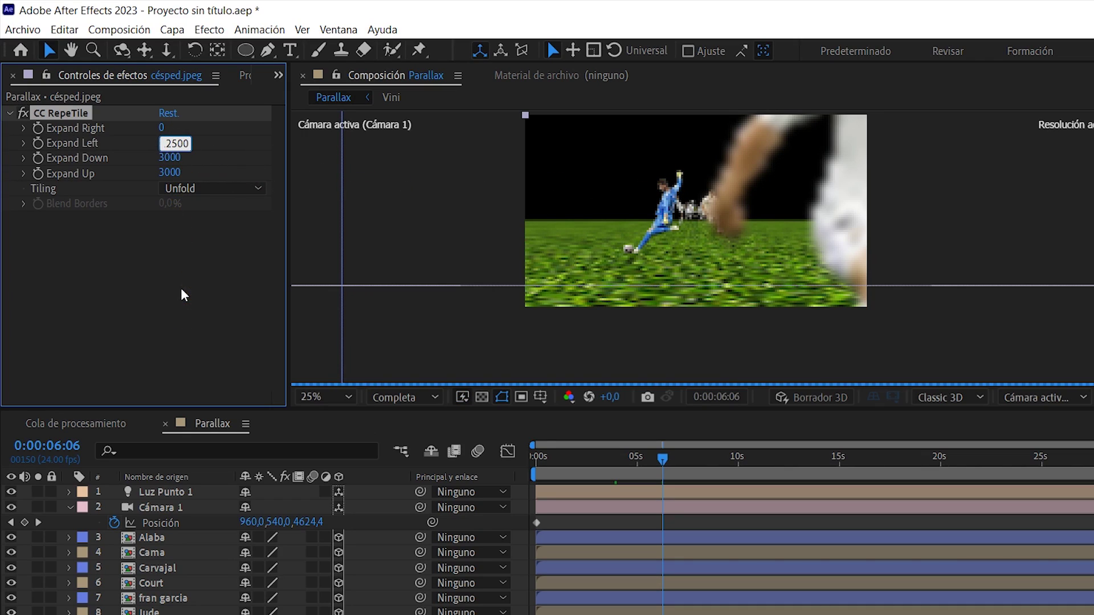
left_click(180, 289)
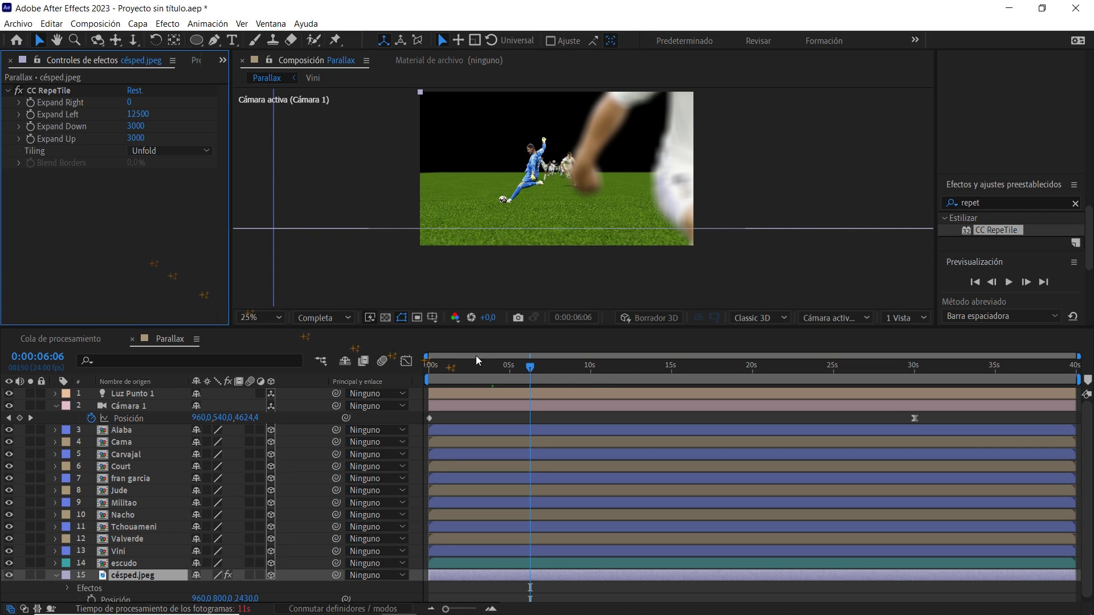
Step: Preview the camera move in a two-view layout at quarter resolution
left_click_drag(662, 375, 914, 378)
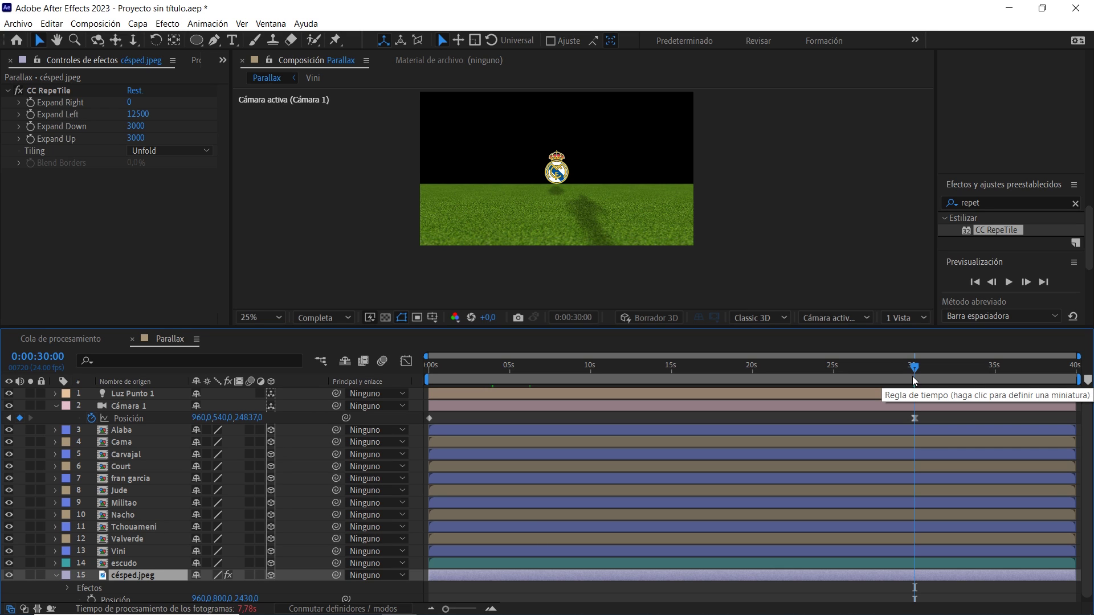
left_click_drag(914, 377, 429, 379)
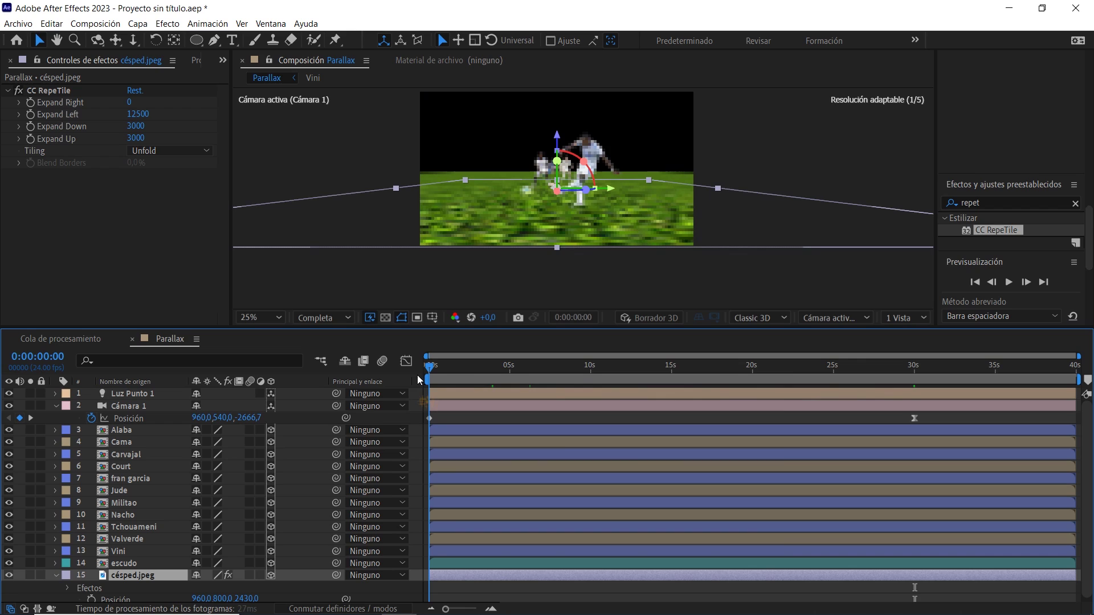
left_click(900, 318)
left_click(911, 349)
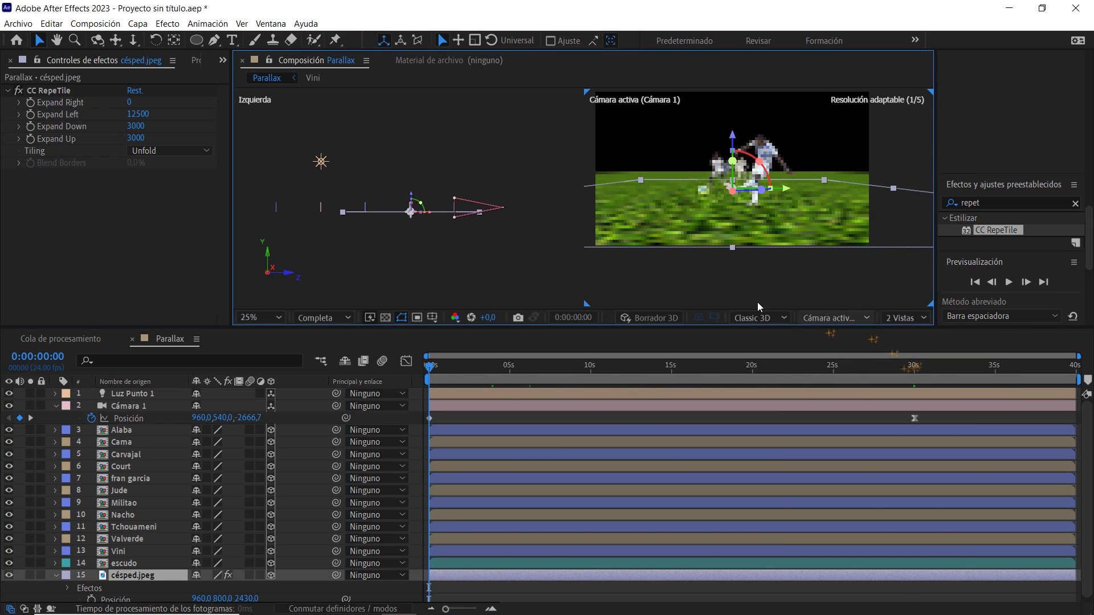
left_click(328, 318)
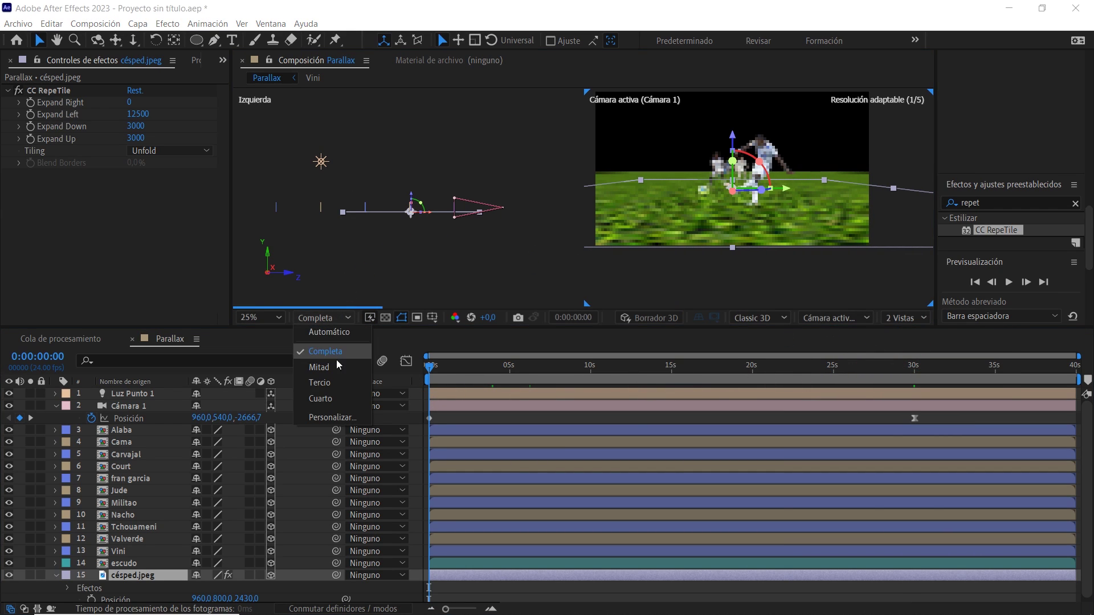
left_click(338, 398)
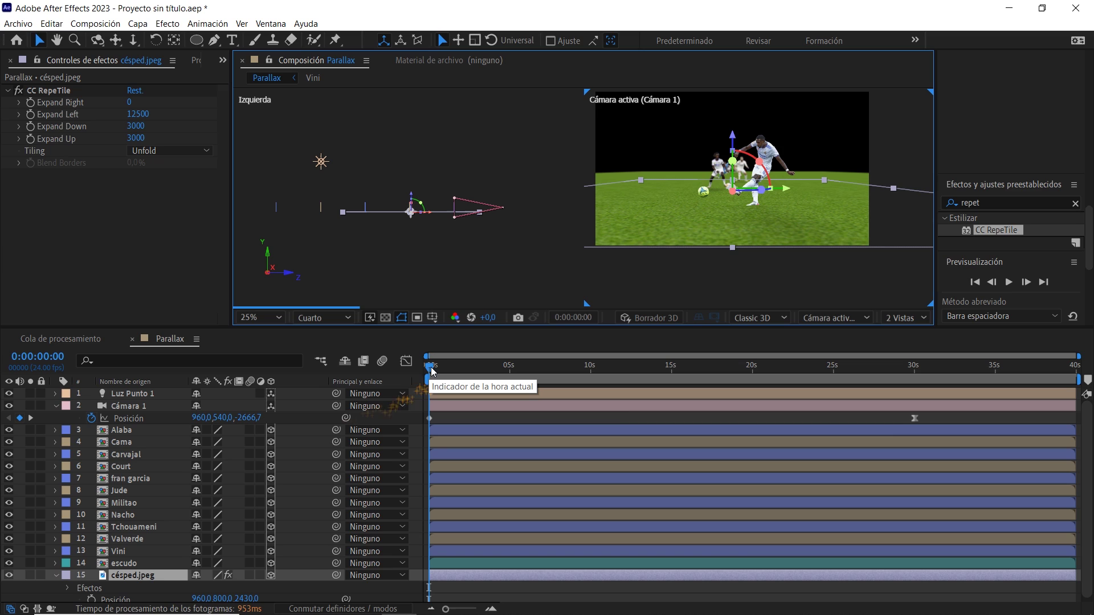
left_click_drag(432, 372, 404, 370)
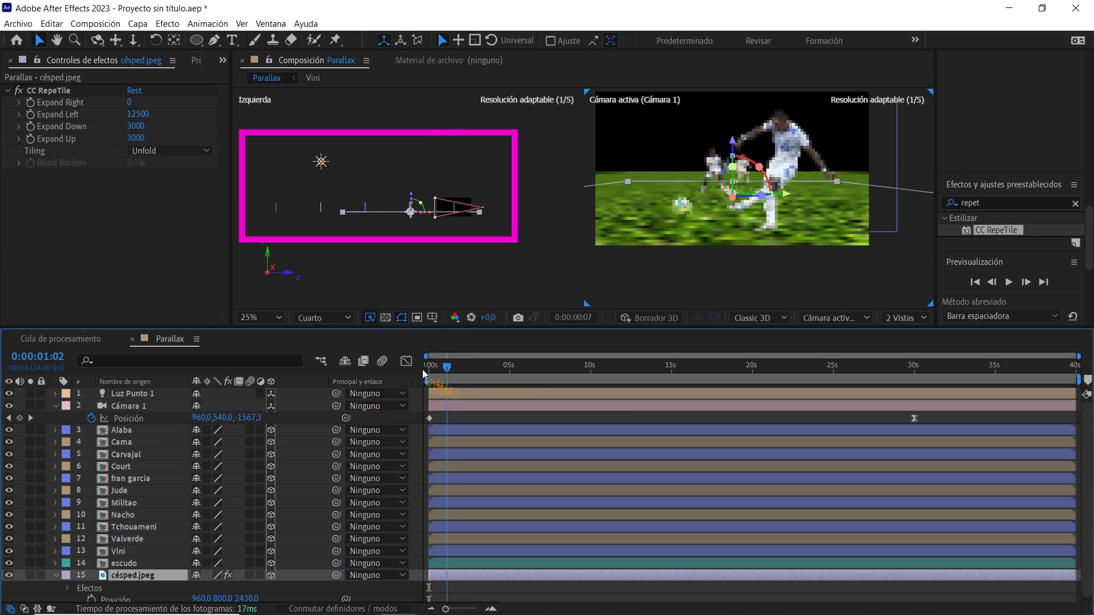
Step: Parent the Luz Punto 1 light to Cámara 1 so it follows the camera
left_click(159, 396)
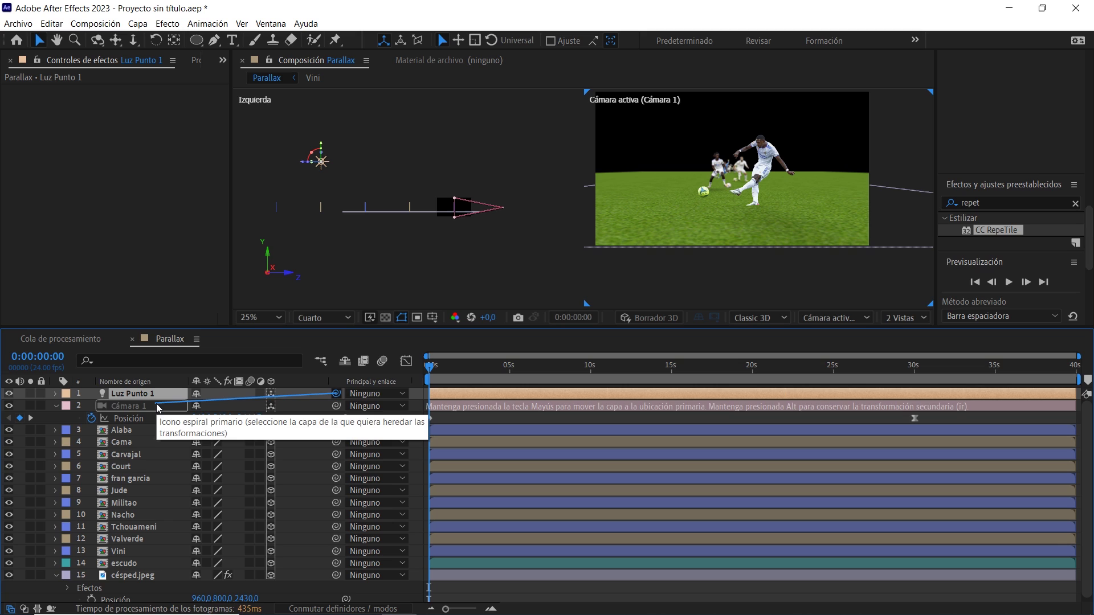
left_click_drag(335, 398, 157, 405)
mouse_move(437, 382)
left_mouse_down()
mouse_move(464, 371)
mouse_move(384, 371)
left_mouse_up()
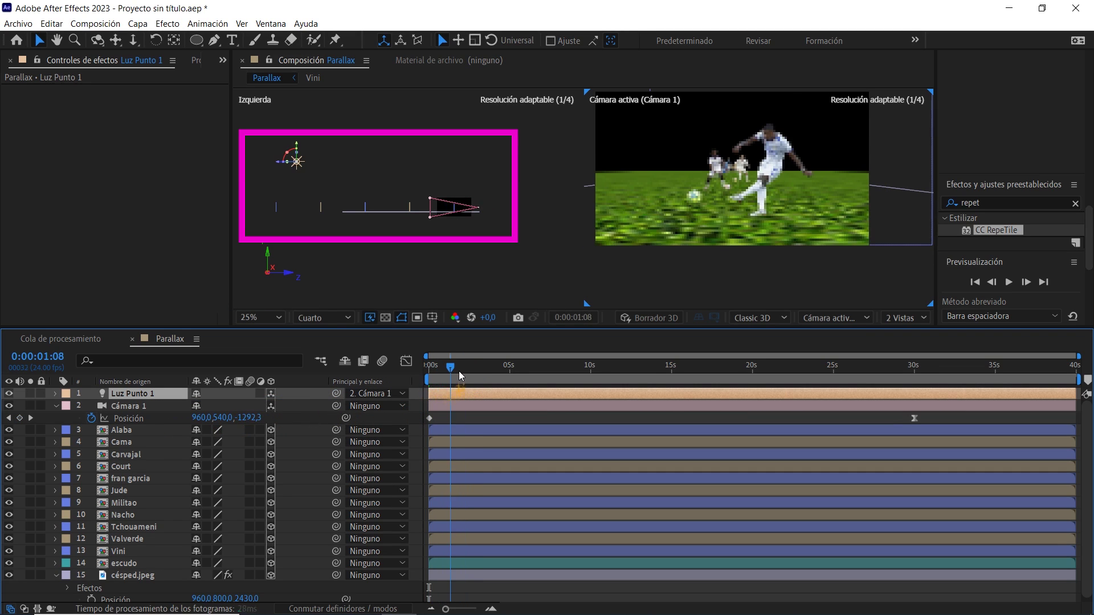
Step: Fold away the Cámara 1 and césped.jpeg properties and show the Proyecto file list
left_click(56, 406)
left_click(55, 563)
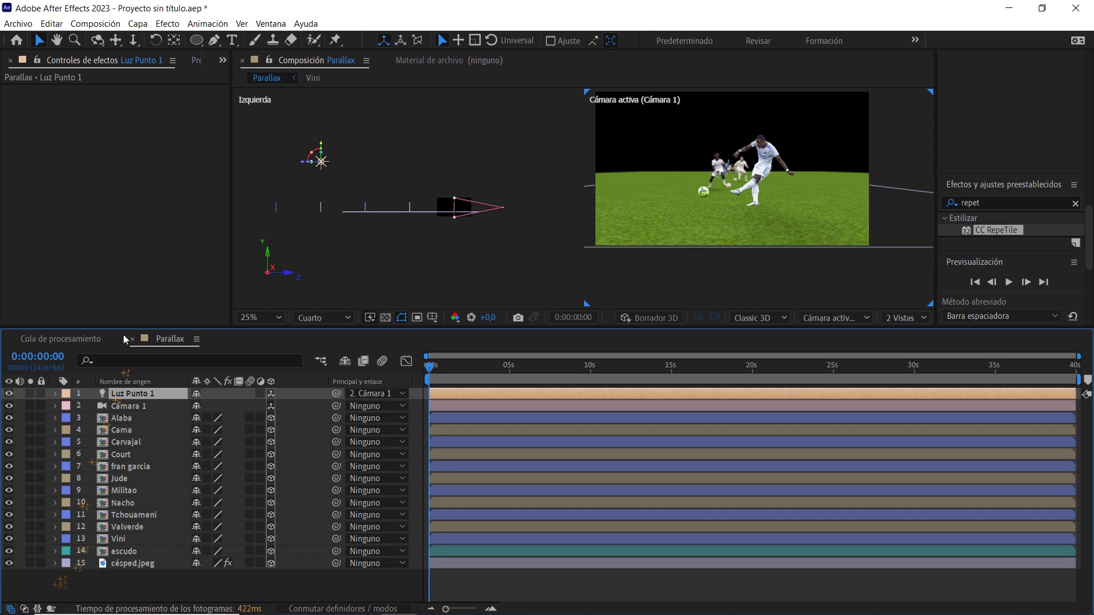
left_click(195, 61)
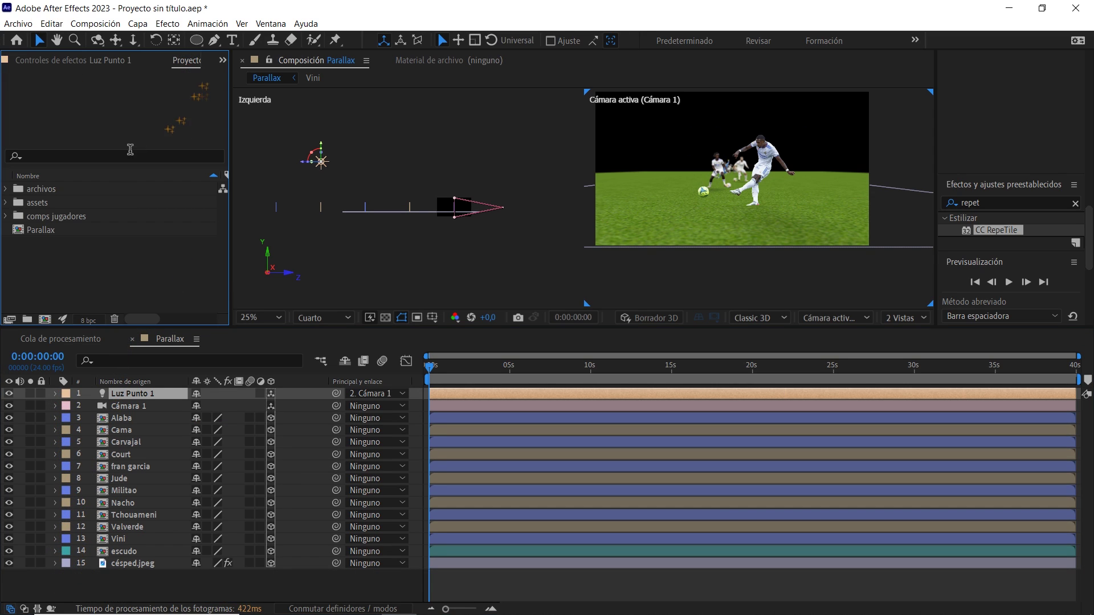
Step: Add Campo de fútbol.jpeg as the bottom Parallax layer and scale it to 33%
left_click(7, 203)
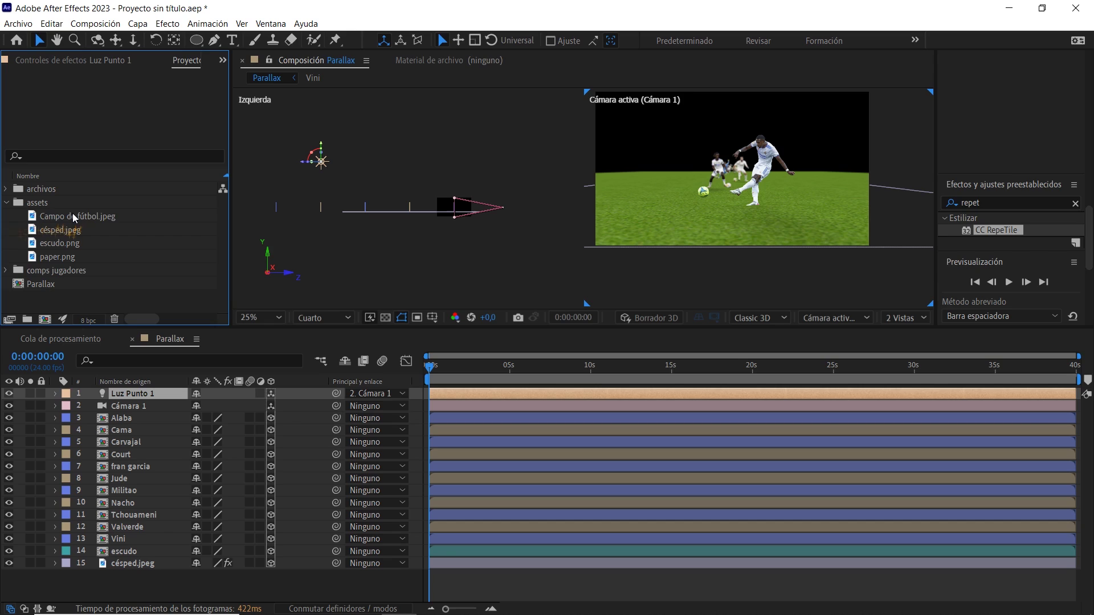
left_click_drag(73, 216, 162, 582)
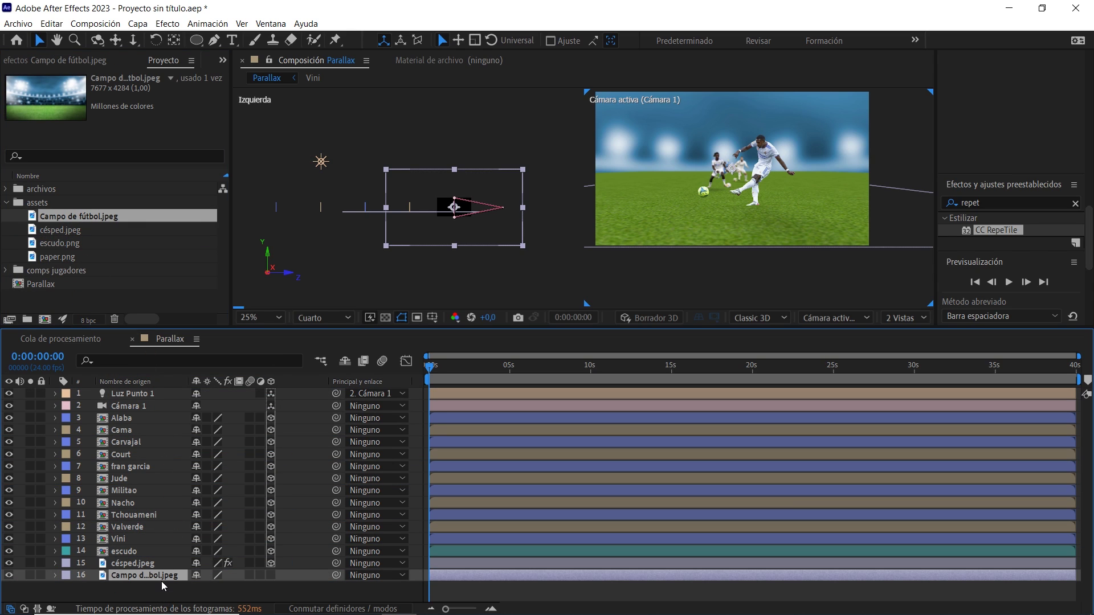
key("s")
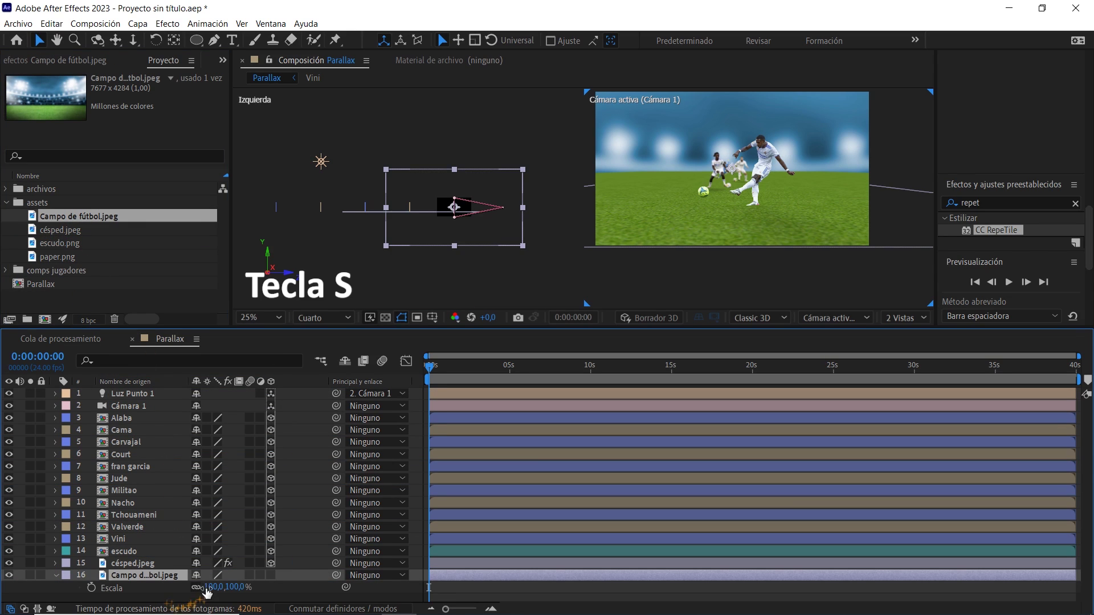
mouse_move(212, 587)
left_mouse_down()
mouse_move(224, 588)
mouse_move(191, 592)
left_mouse_up()
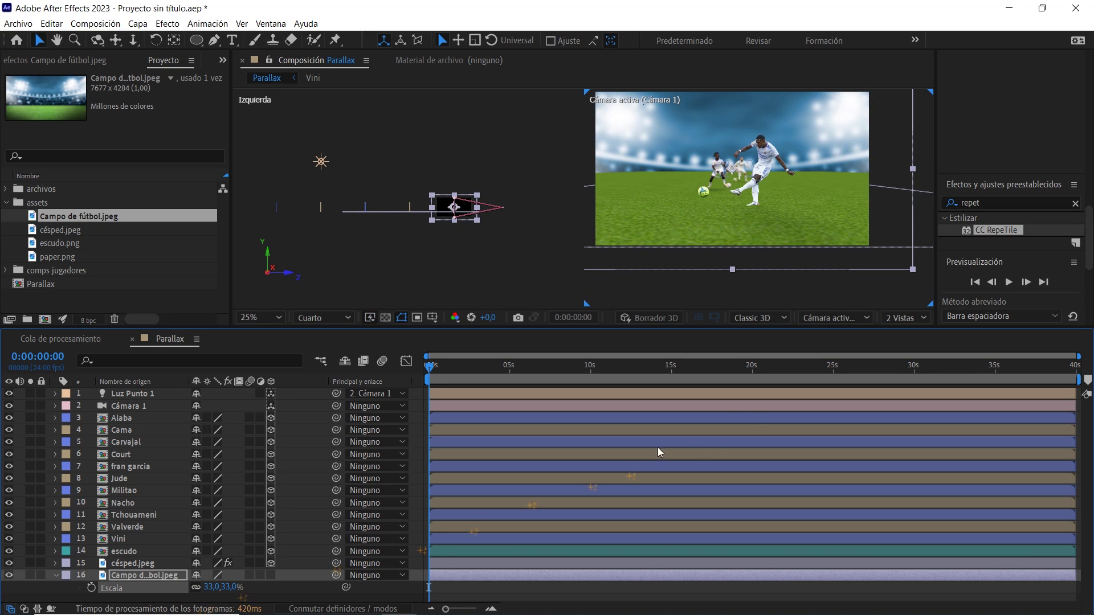
Step: Switch the viewer to 1 View and preview the camera move against the stadium
left_click(887, 329)
left_click(898, 345)
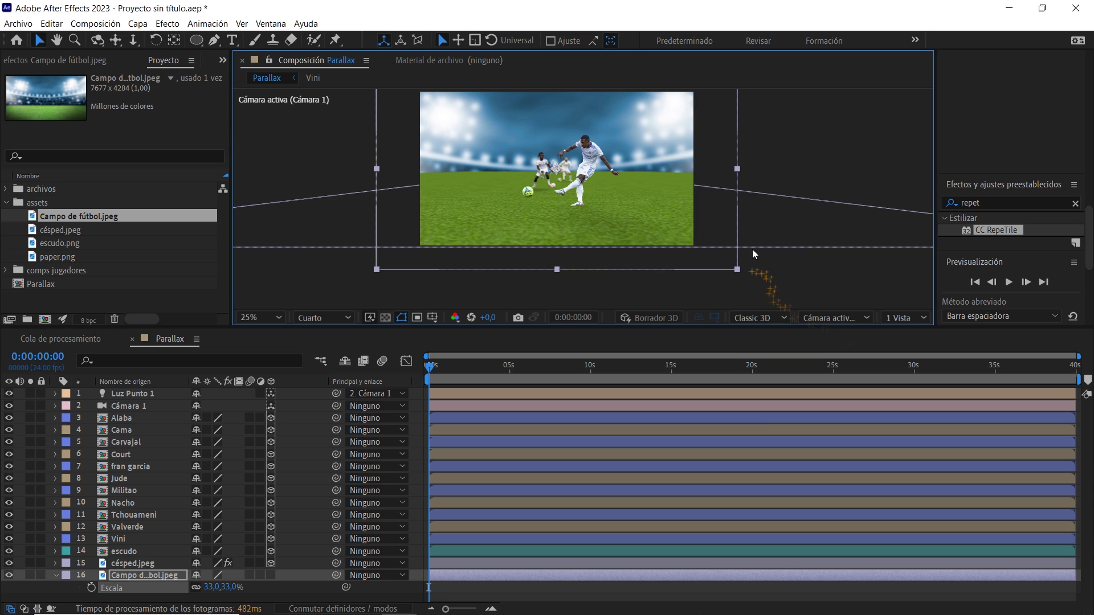
scroll(753, 254, "up", 1)
scroll(754, 253, "up", 1)
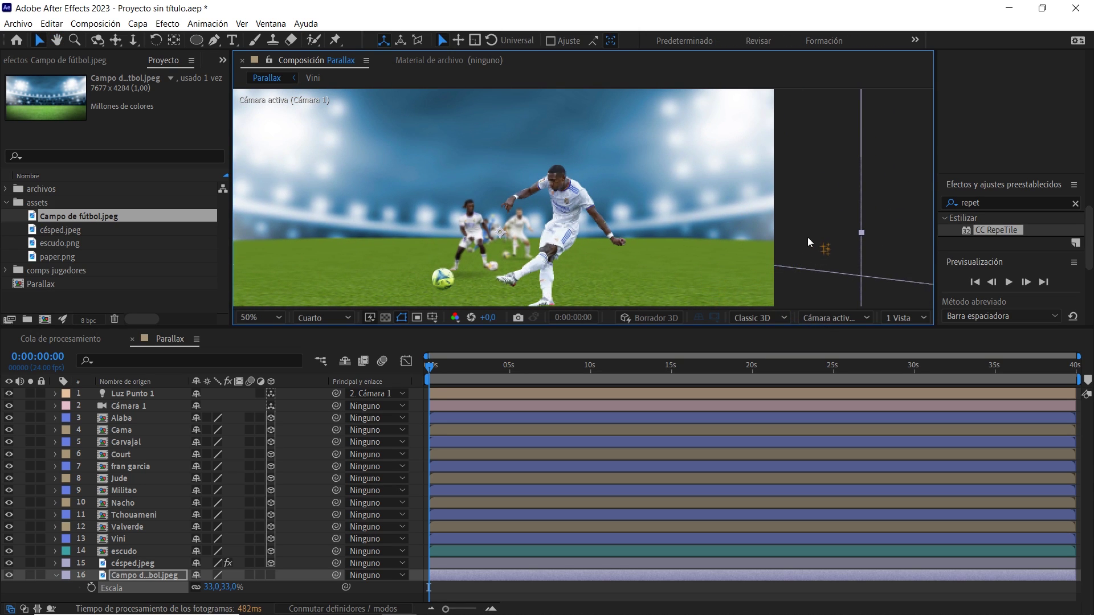
left_click_drag(637, 371, 791, 382)
left_click(775, 405)
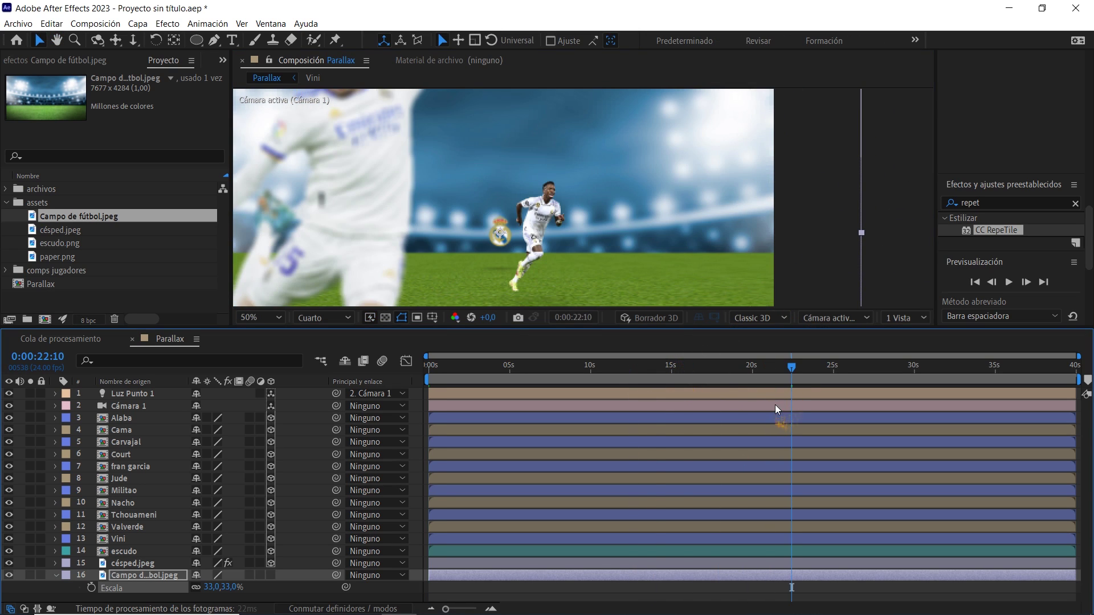
key("p")
left_click_drag(816, 372, 904, 371)
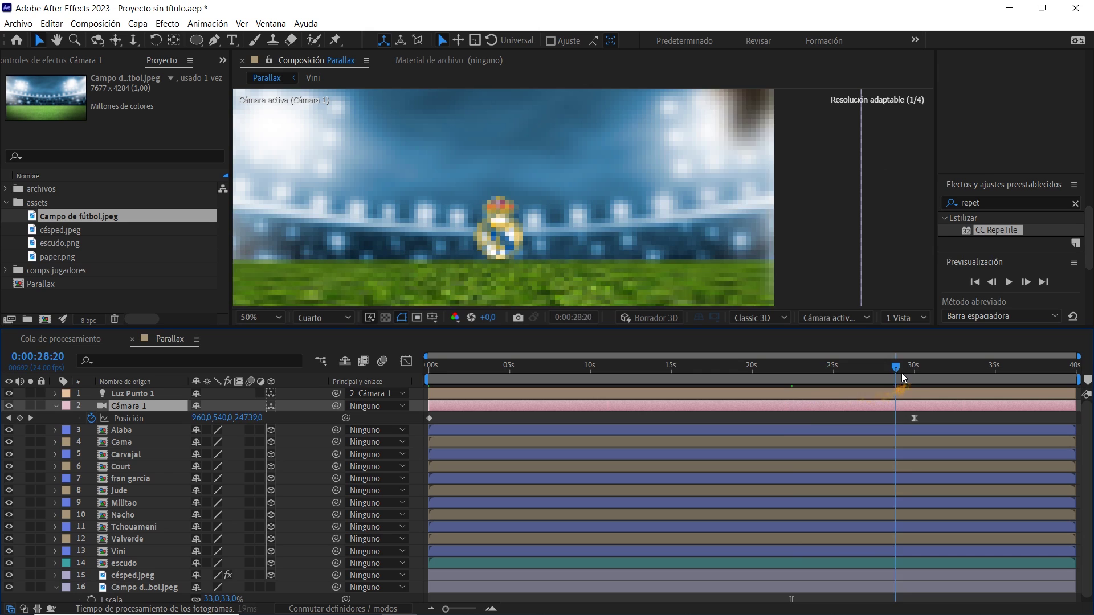
scroll(793, 260, "down", 2)
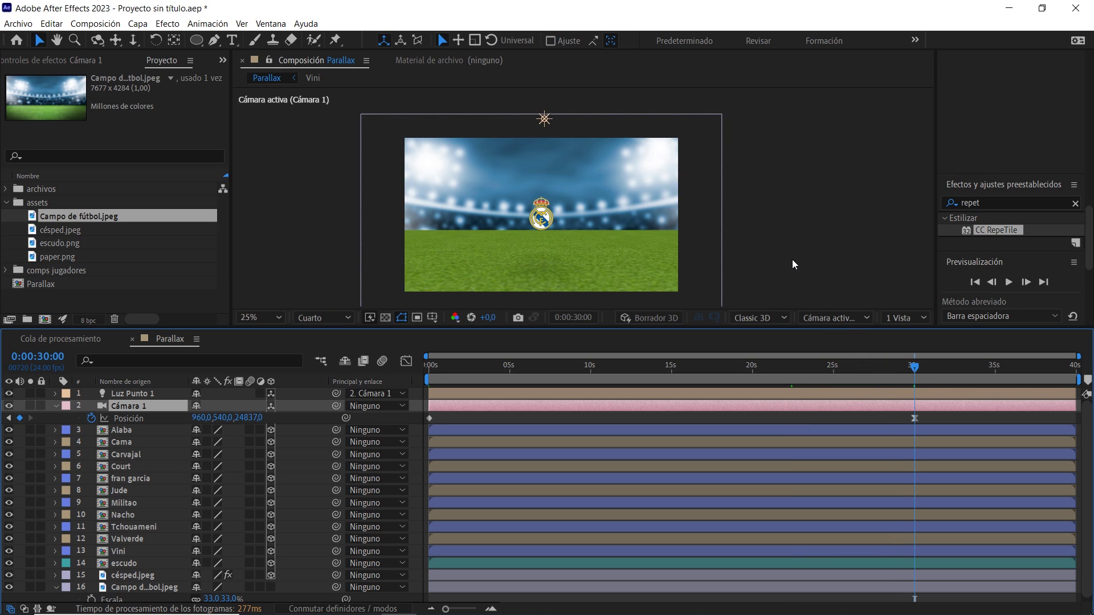
mouse_move(904, 366)
left_mouse_down()
mouse_move(565, 364)
mouse_move(396, 347)
left_mouse_up()
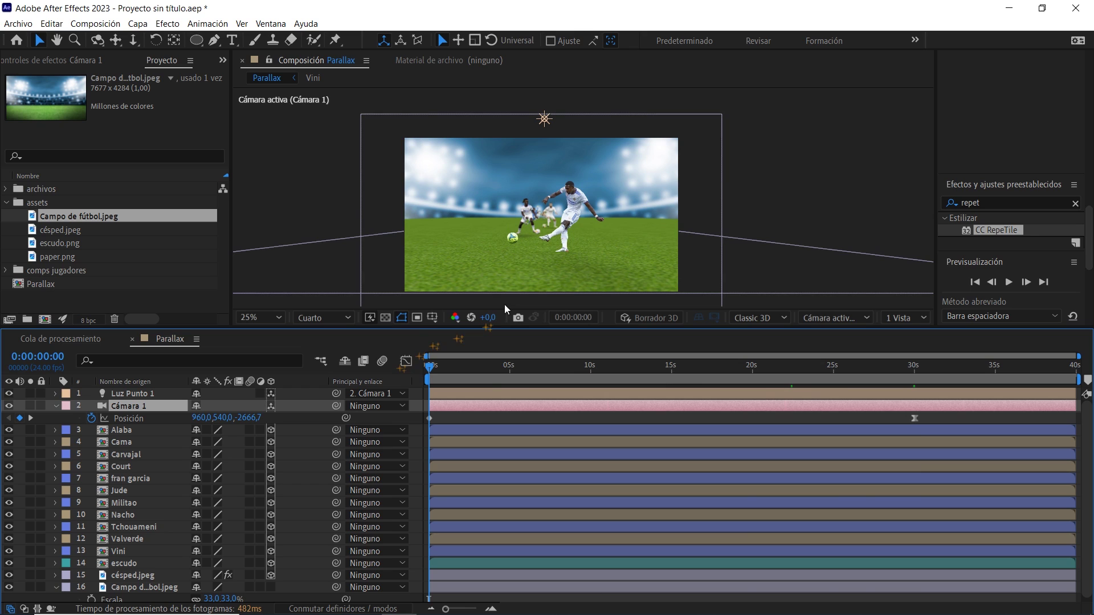
scroll(706, 237, "up", 2)
Step: Nudge the stadium background slightly upward and check it at 30 seconds
left_click(823, 220)
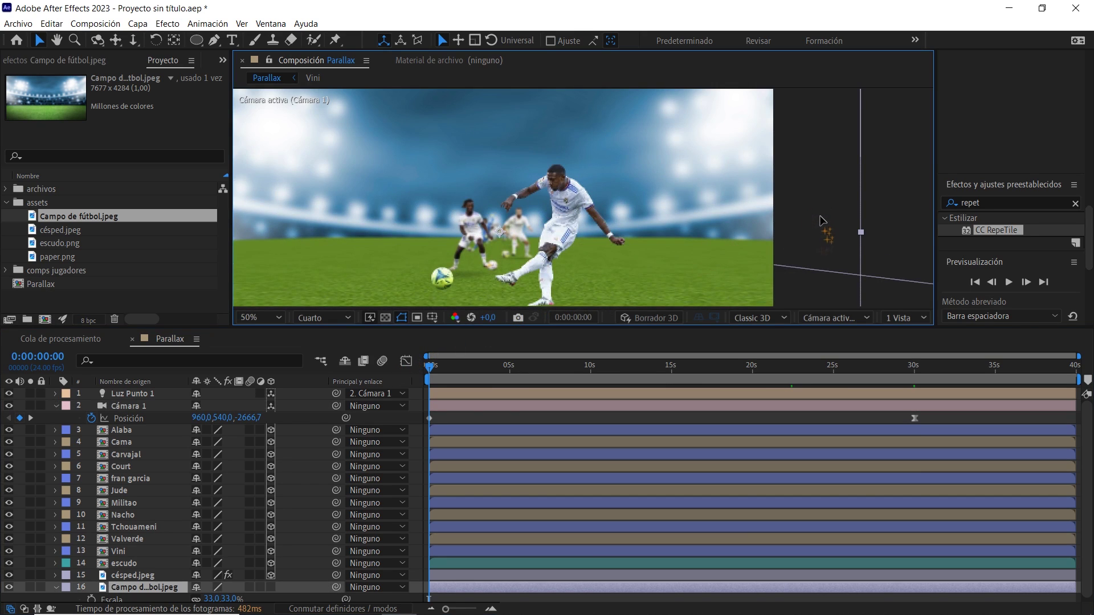
scroll(821, 223, "down", 2)
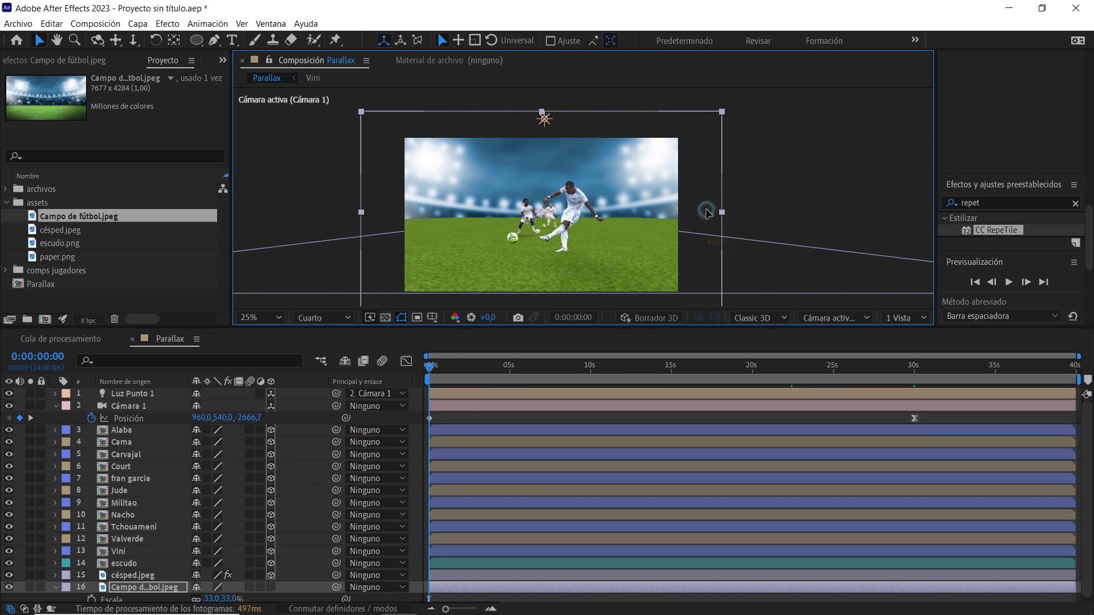
left_click_drag(707, 214, 708, 201)
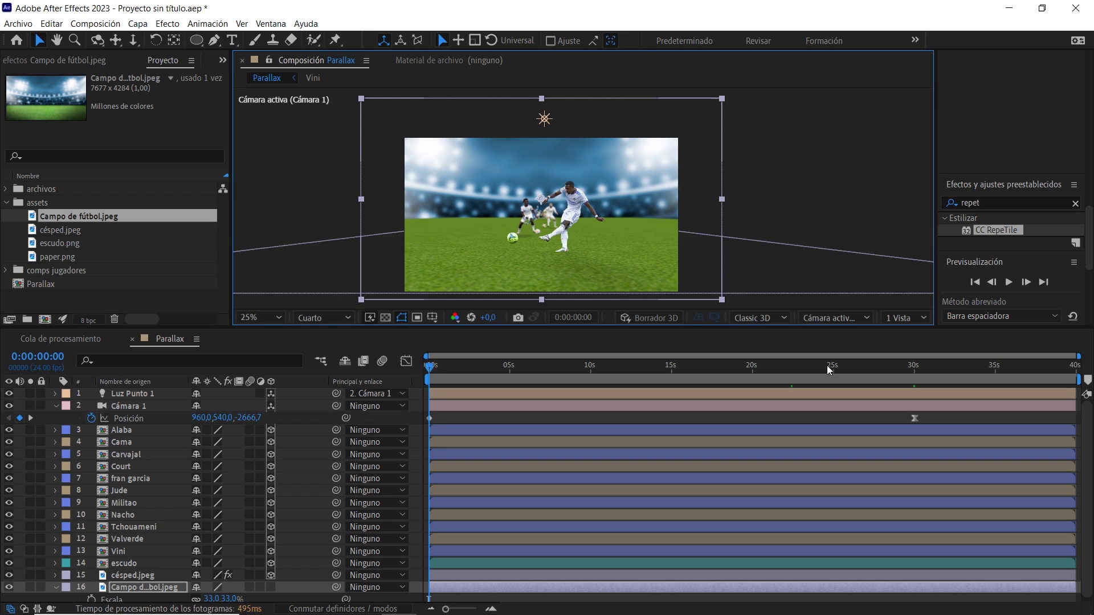
left_click_drag(830, 370, 909, 374)
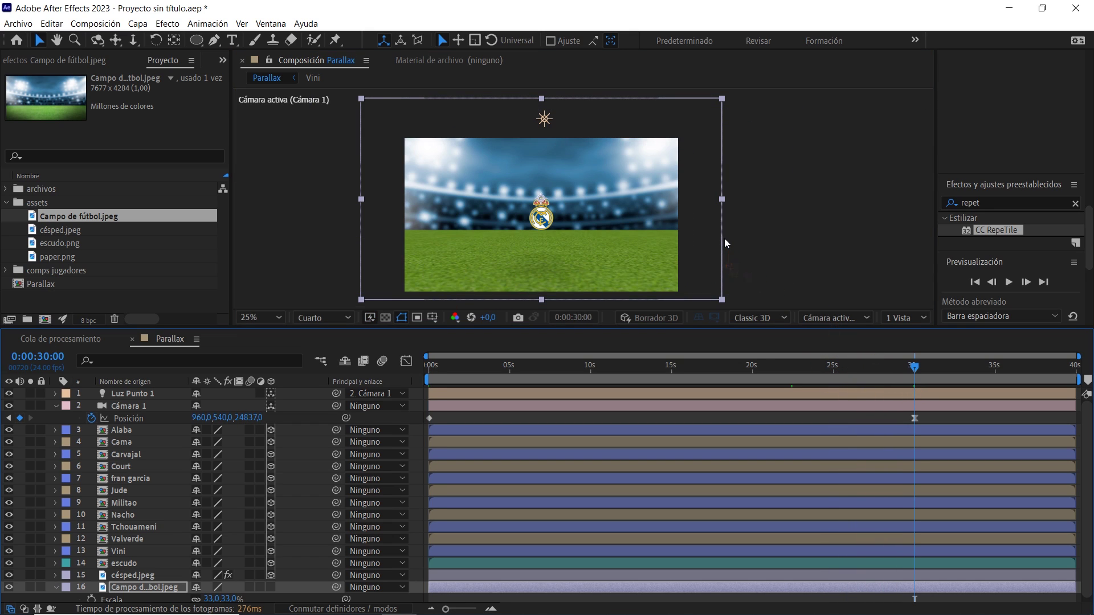
scroll(724, 238, "up", 2)
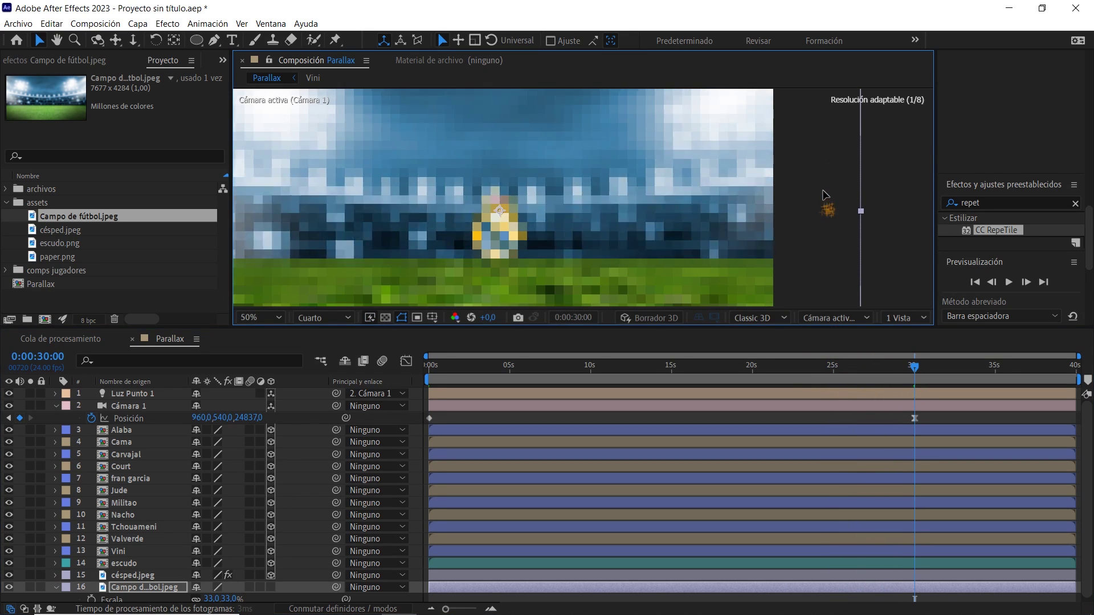
scroll(824, 196, "down", 2)
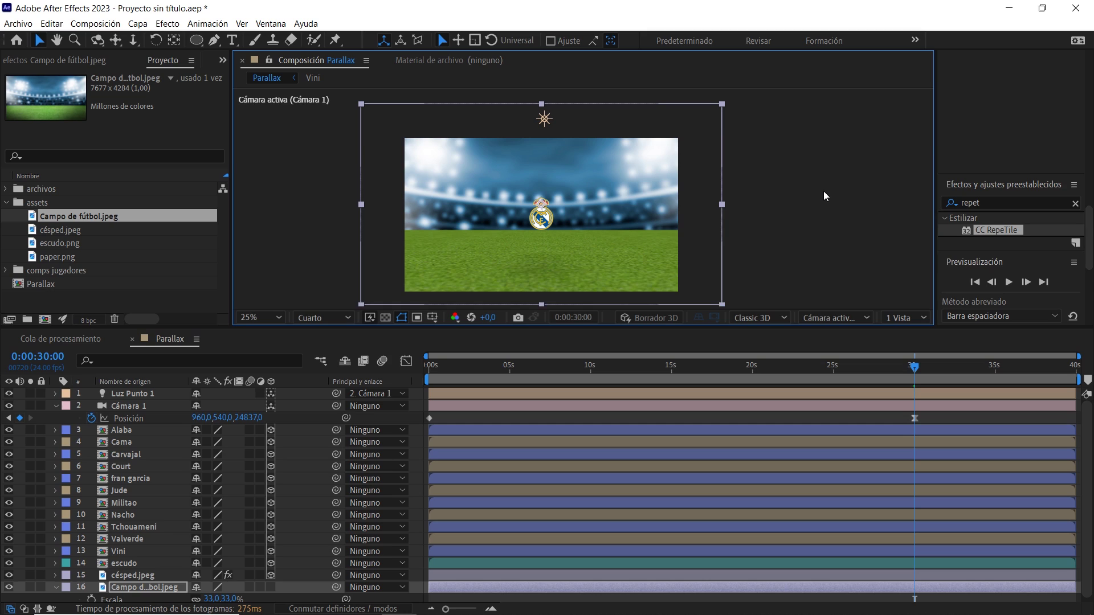
key("h")
left_click_drag(729, 211, 708, 190)
key("v")
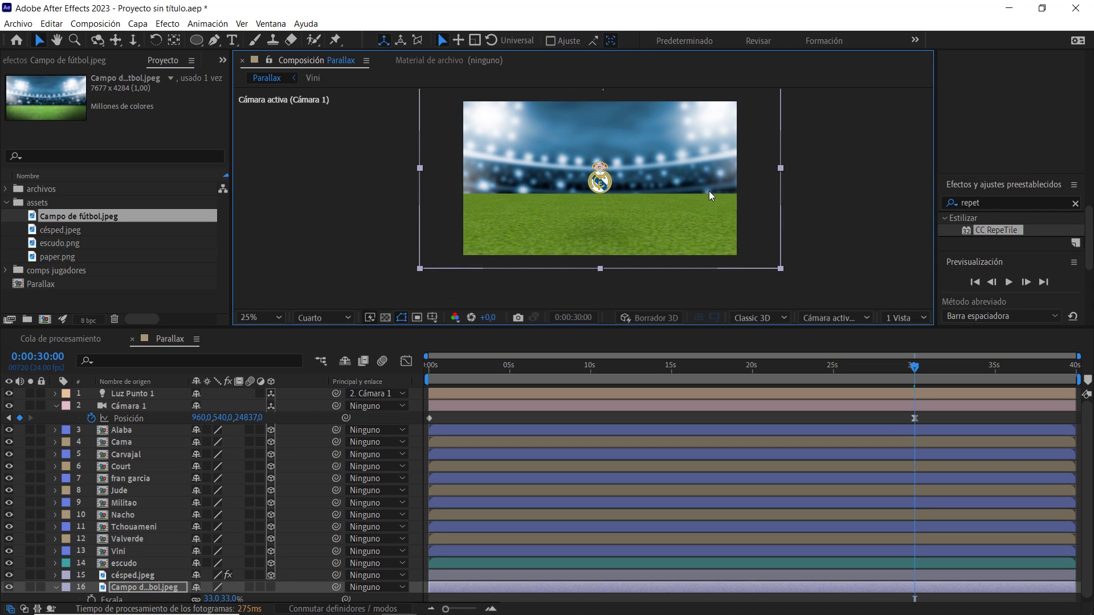
left_click(7, 202)
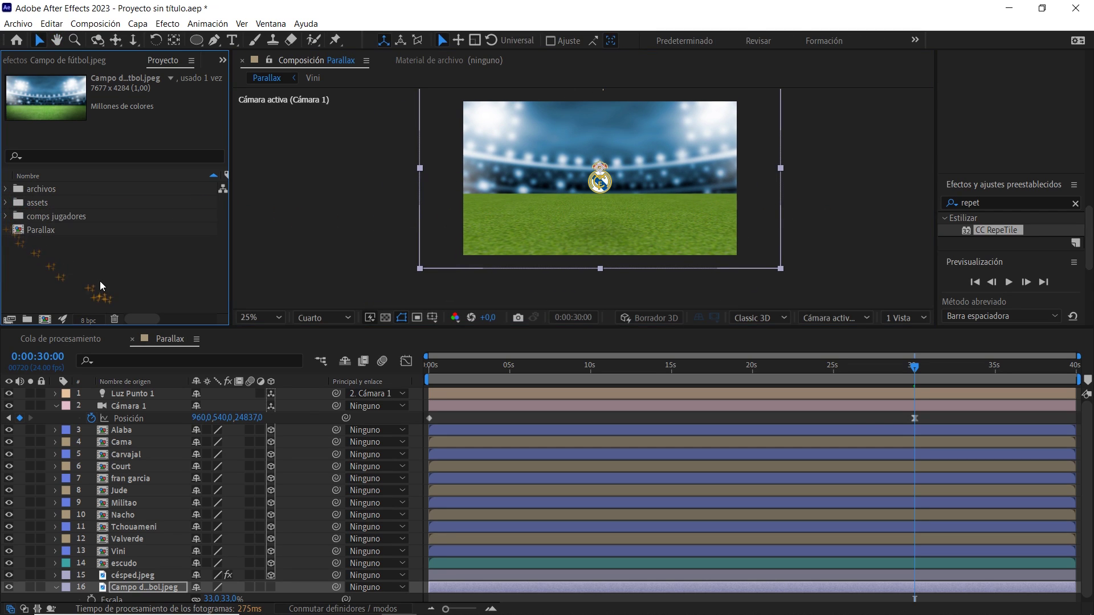
Step: Enable motion blur on the player layers from Alaba down to the grass
left_click(100, 282)
left_click(126, 433)
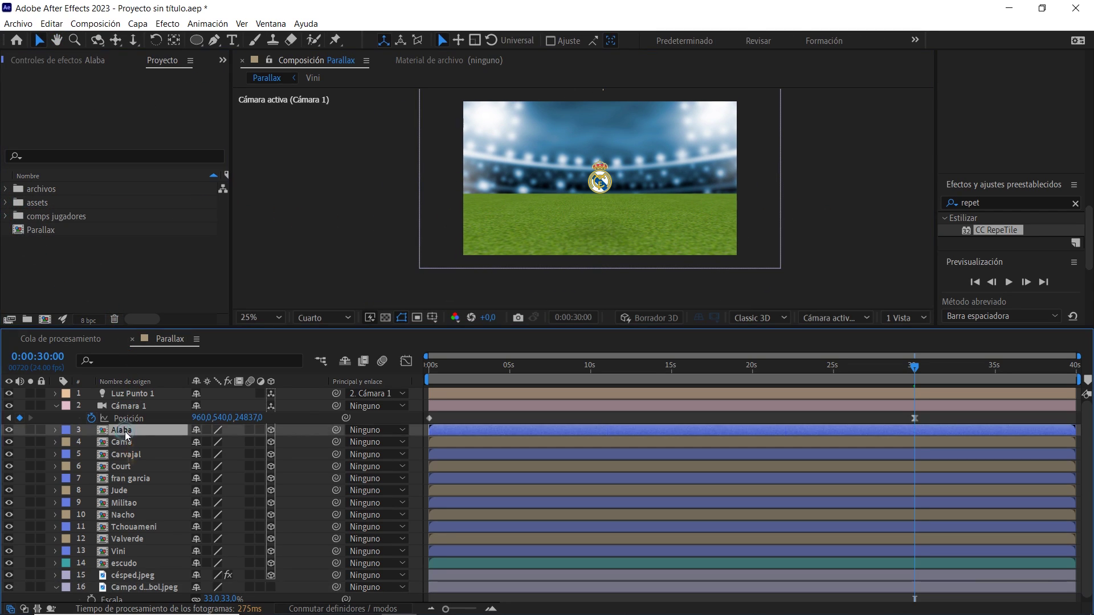
left_click(130, 575, "shift")
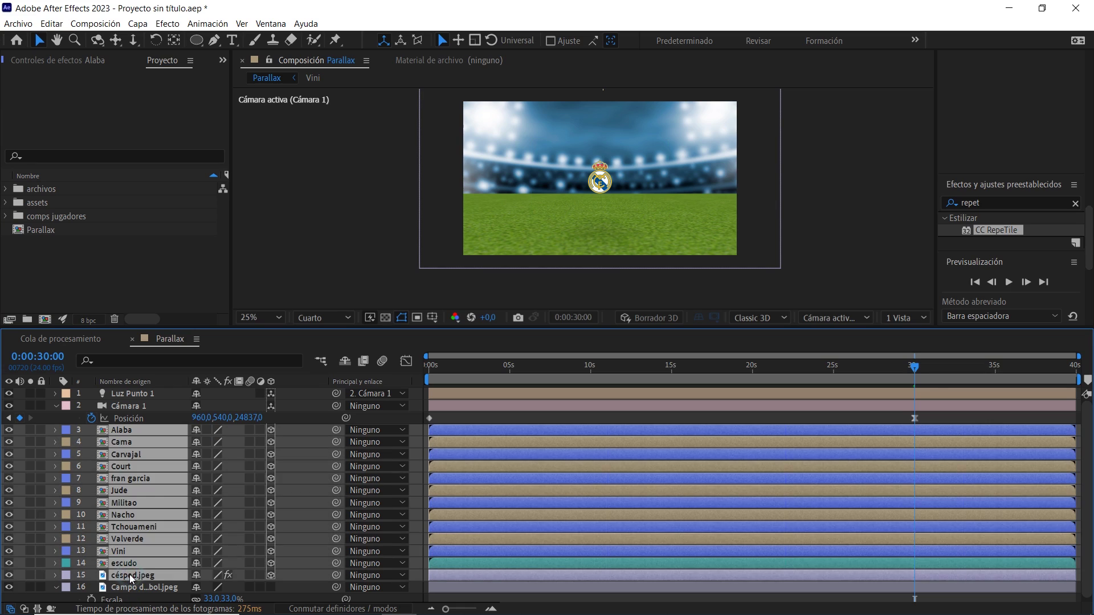
left_click(248, 573)
Step: Nest the Parallax comp in a new composition and rename it Principal
left_click(153, 260)
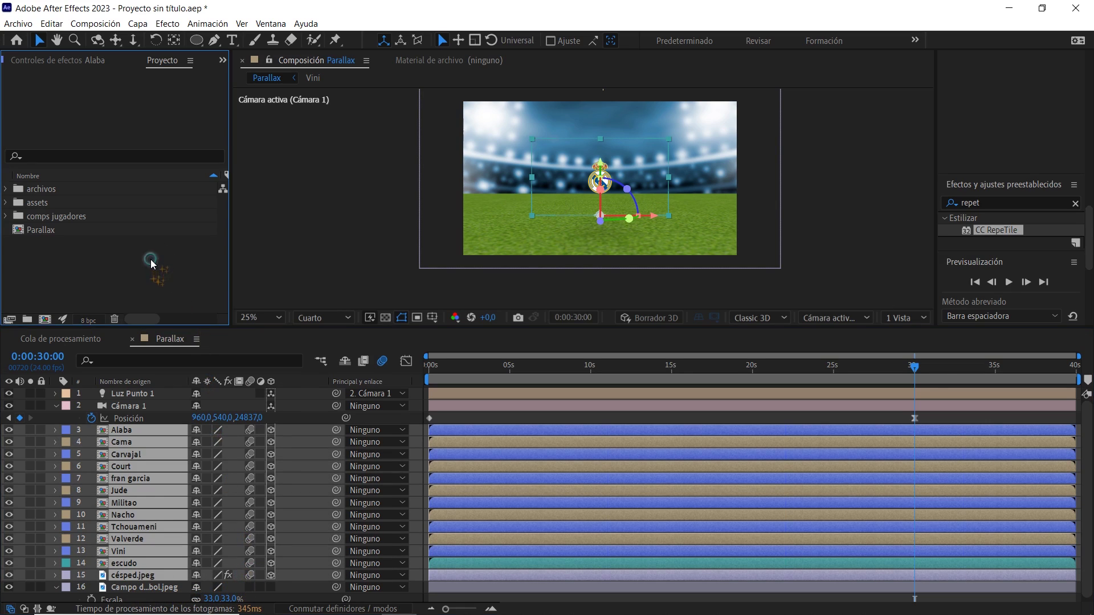
left_click_drag(69, 238, 48, 333)
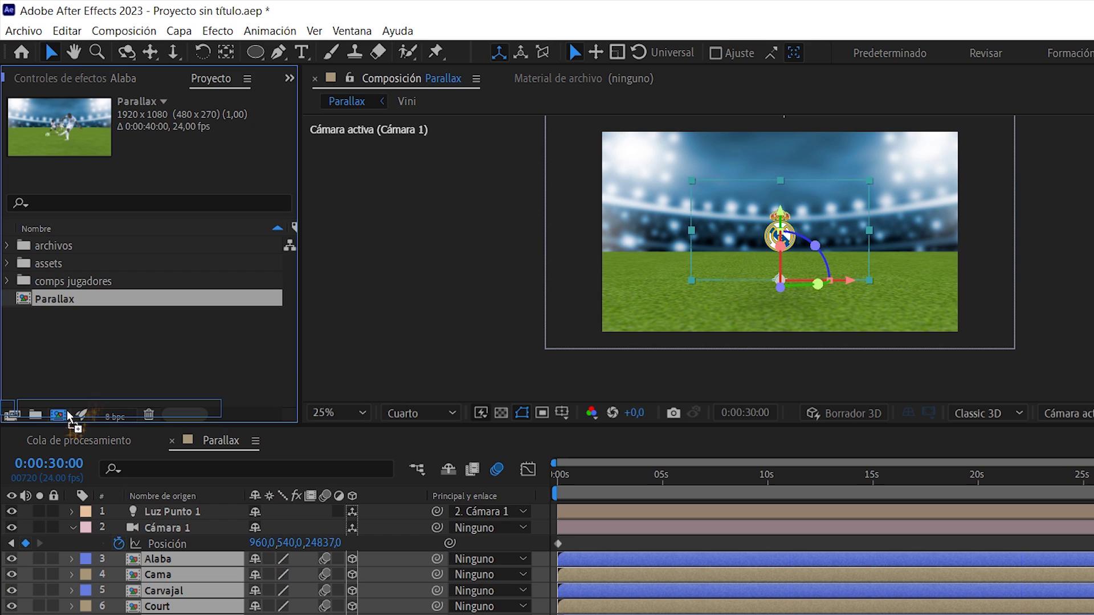
left_click_drag(62, 415, 63, 415)
right_click(93, 316)
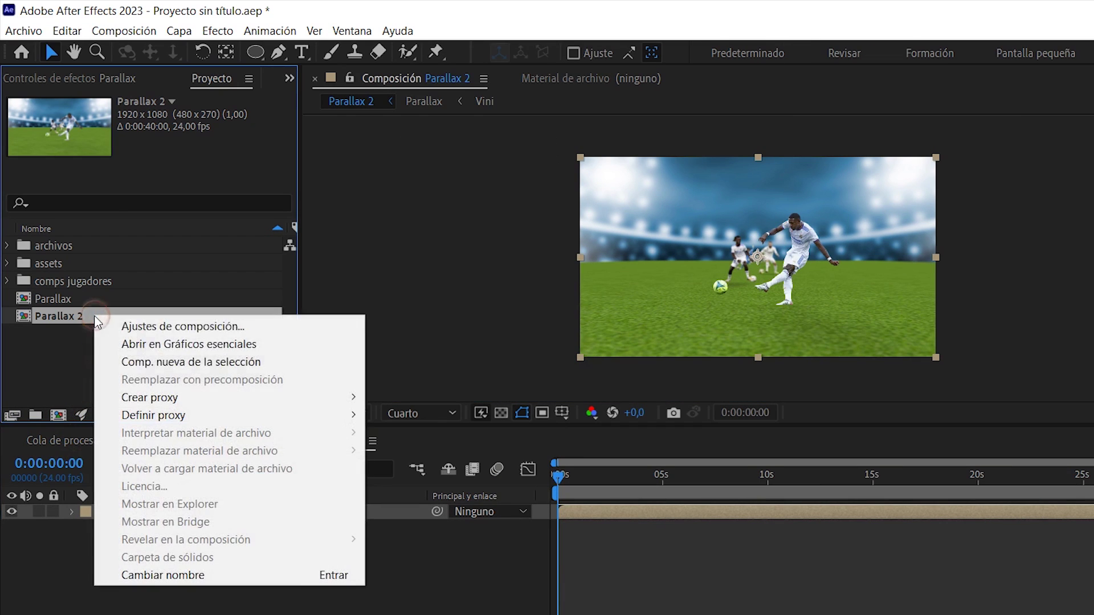
left_click(165, 575)
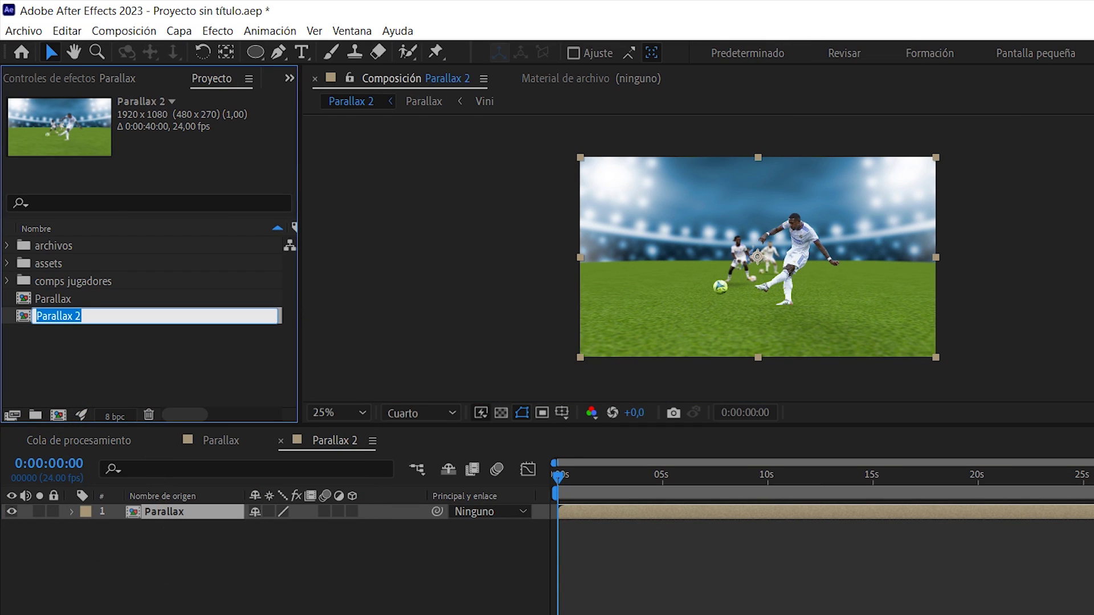
type("Principal")
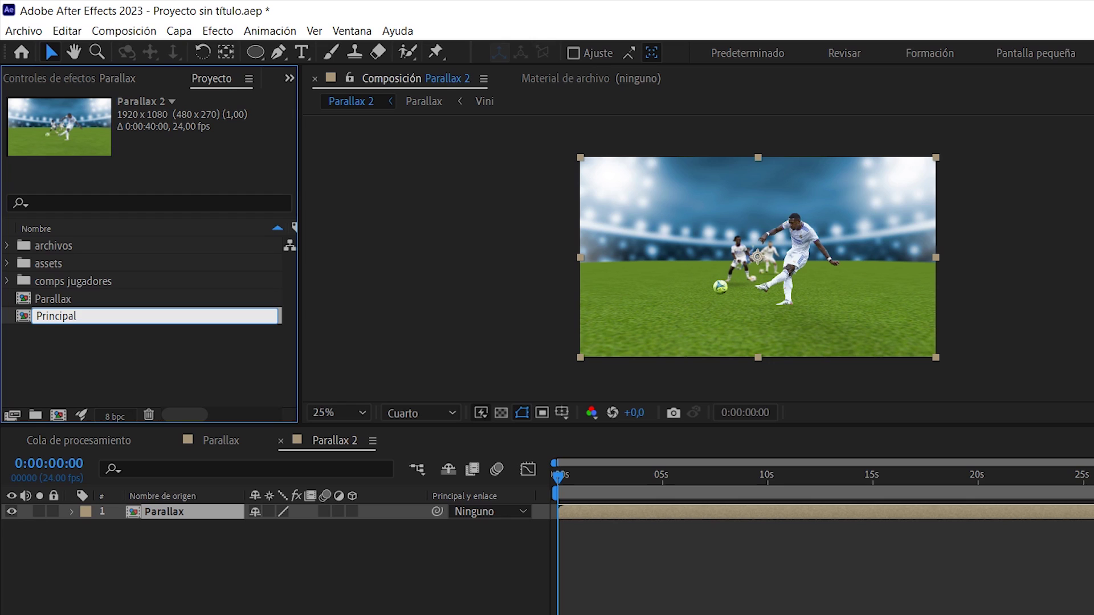
left_click(170, 344)
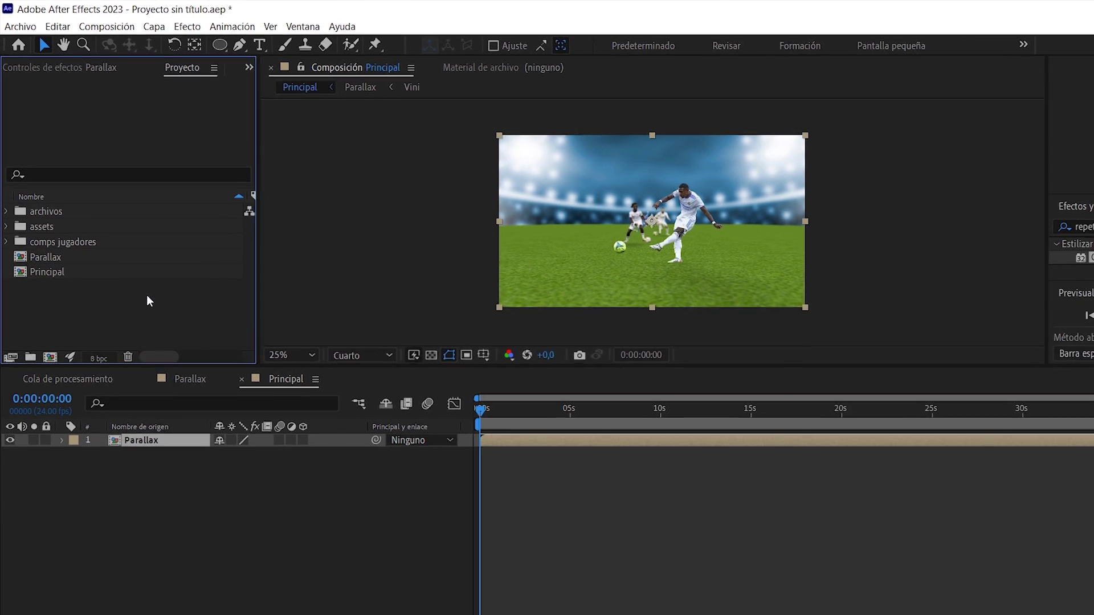
Step: Duplicate the Parallax layer, freeze one copy, move it below, and label it cyan
left_click_drag(454, 380, 399, 373)
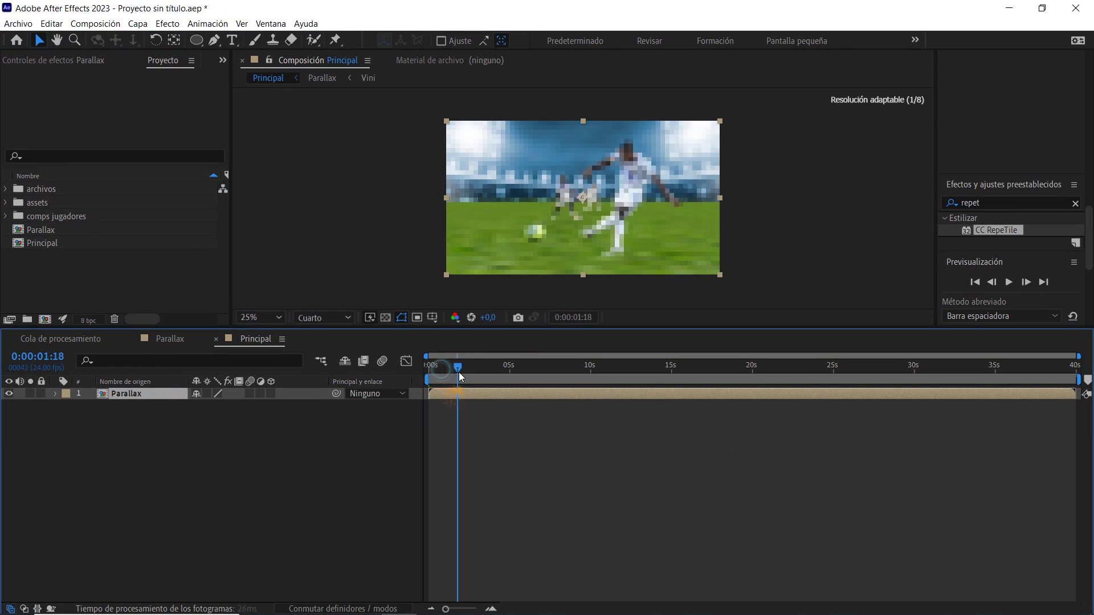
key("ctrl+d")
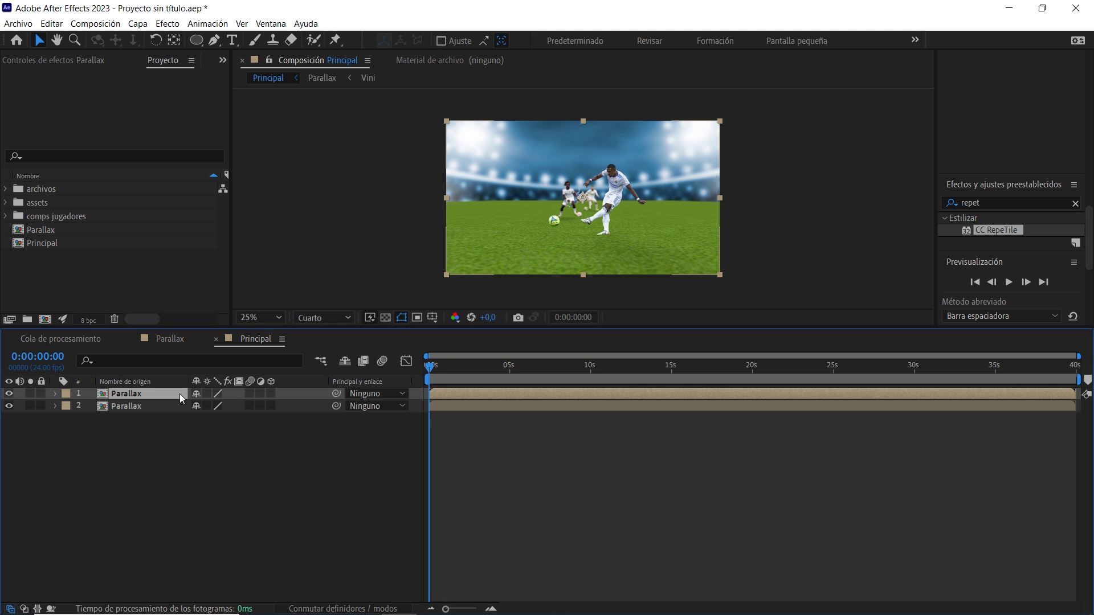
right_click(179, 394)
mouse_move(325, 95)
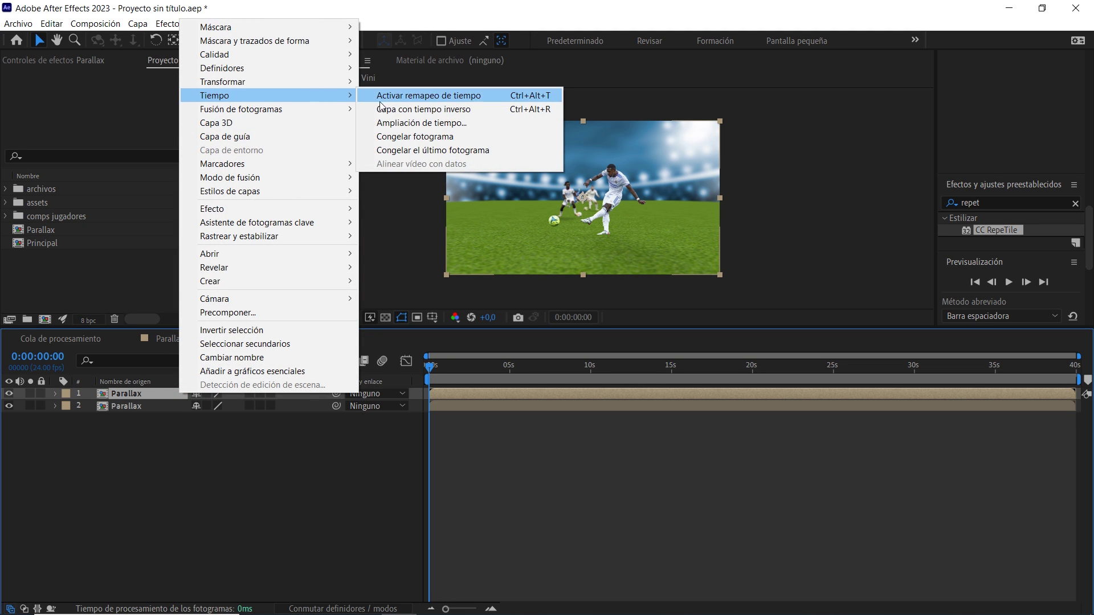
left_click(405, 139)
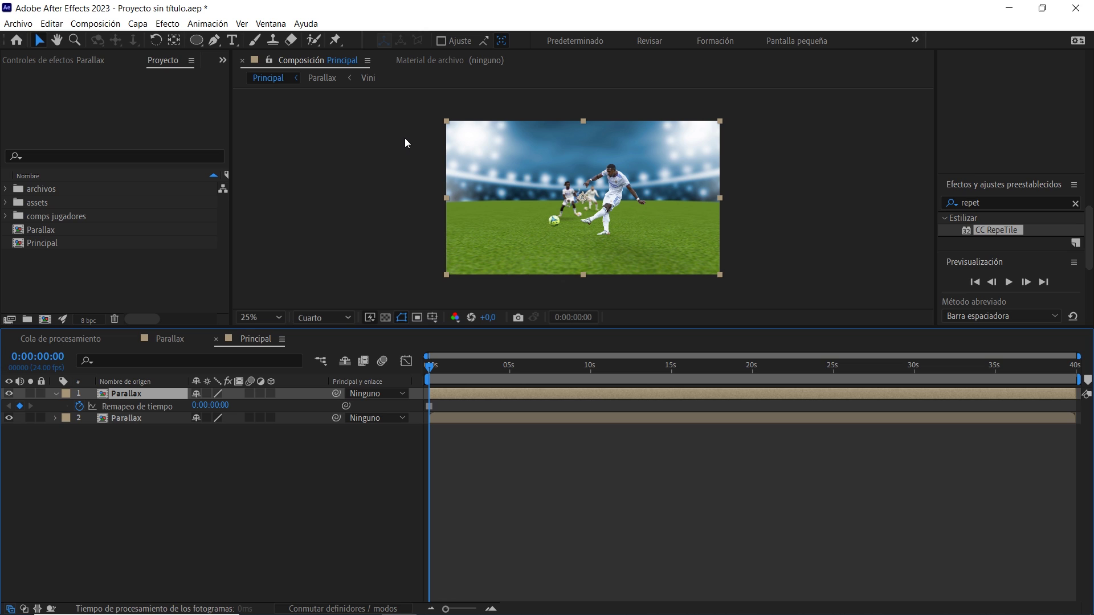
left_click(147, 394)
left_click_drag(147, 395, 140, 450)
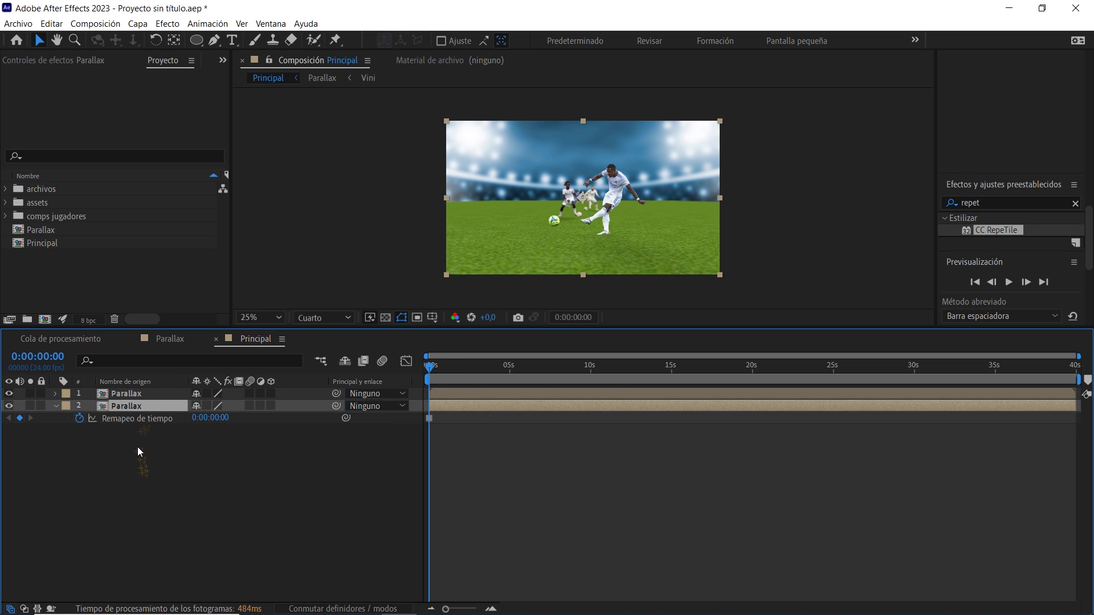
left_click(66, 406)
left_click(97, 357)
left_click(97, 357)
Step: Make the live Parallax layer start exactly at 0:00:08:00
left_click_drag(448, 370, 559, 375)
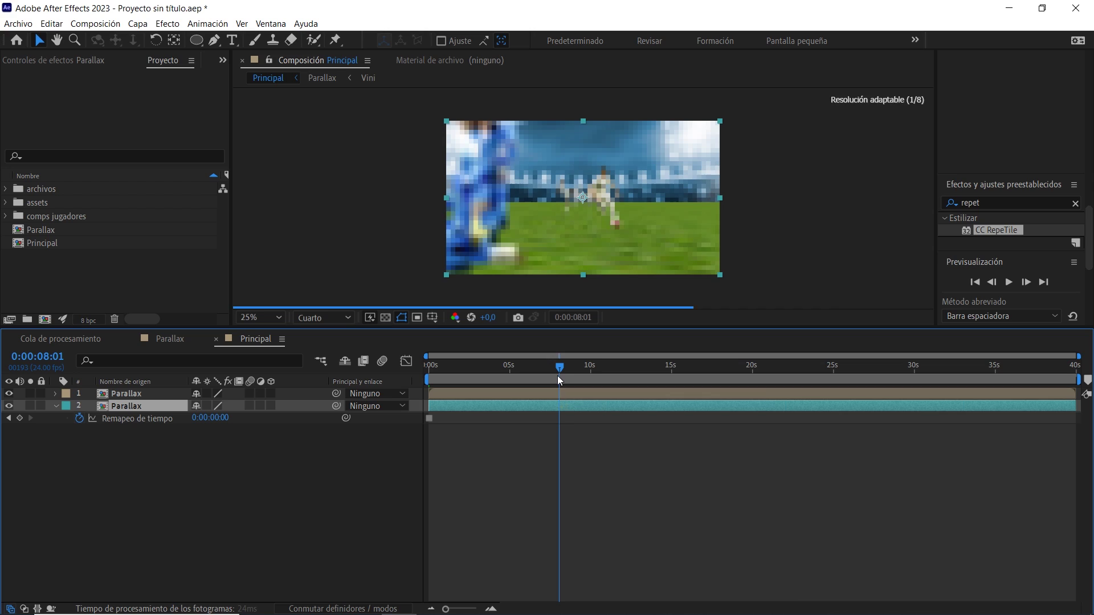
left_click(61, 356)
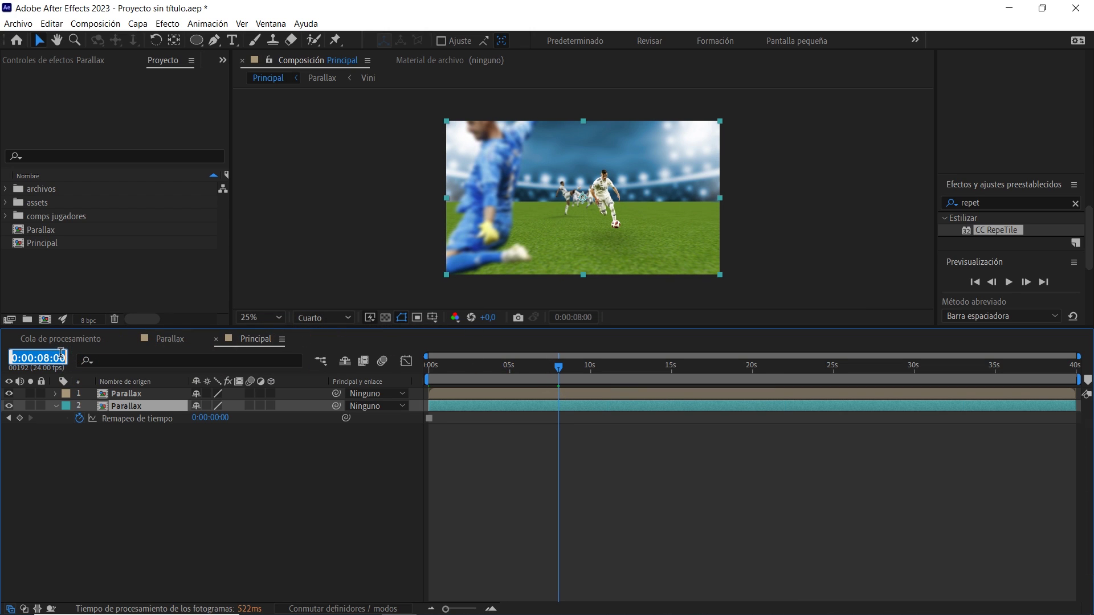
left_click(135, 438)
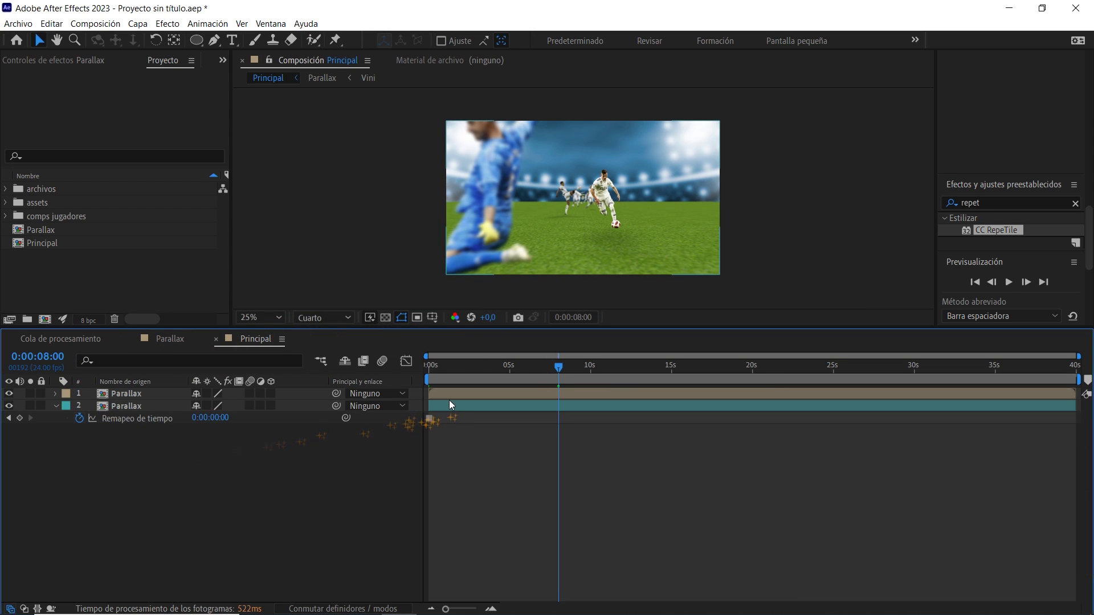
left_click_drag(459, 394, 578, 394)
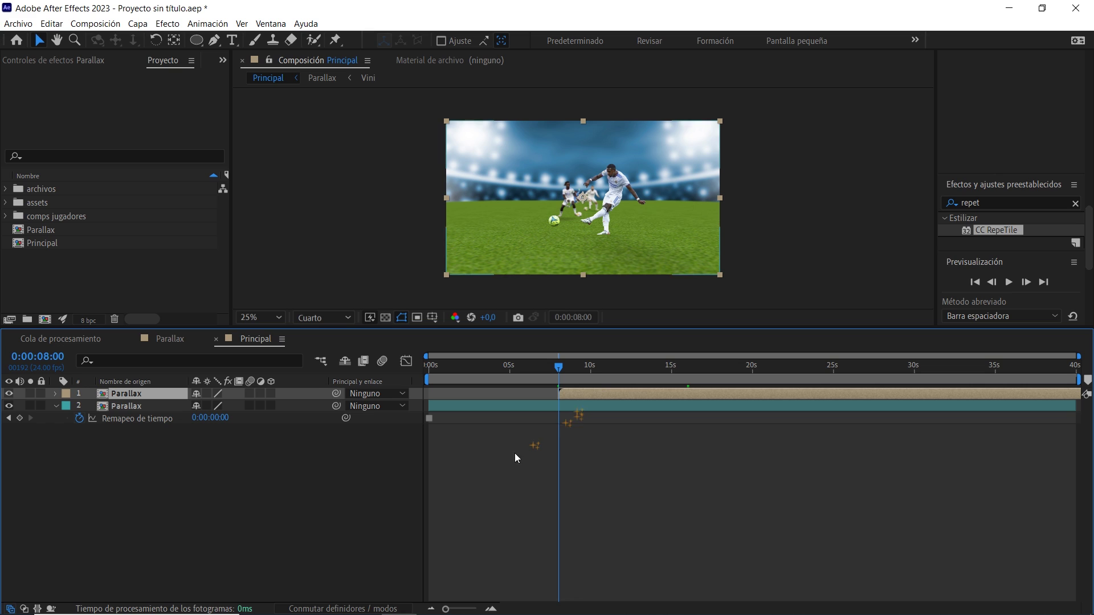
mouse_move(446, 609)
left_mouse_down()
mouse_move(462, 613)
mouse_move(451, 610)
left_mouse_up()
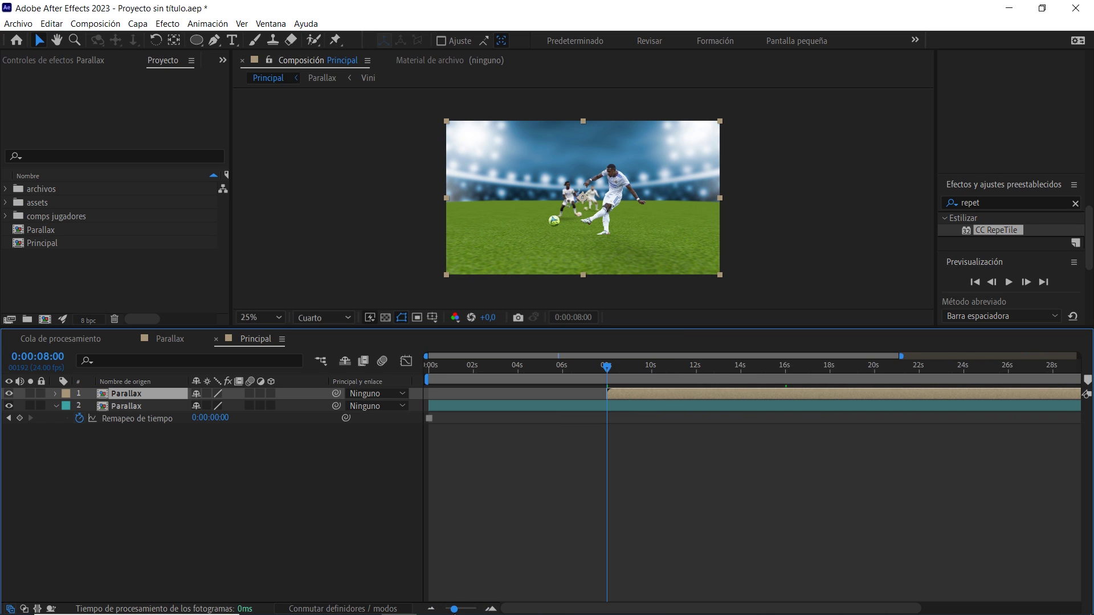
Step: Split the frozen Parallax layer at 8 seconds and delete the piece after it
left_click(518, 405)
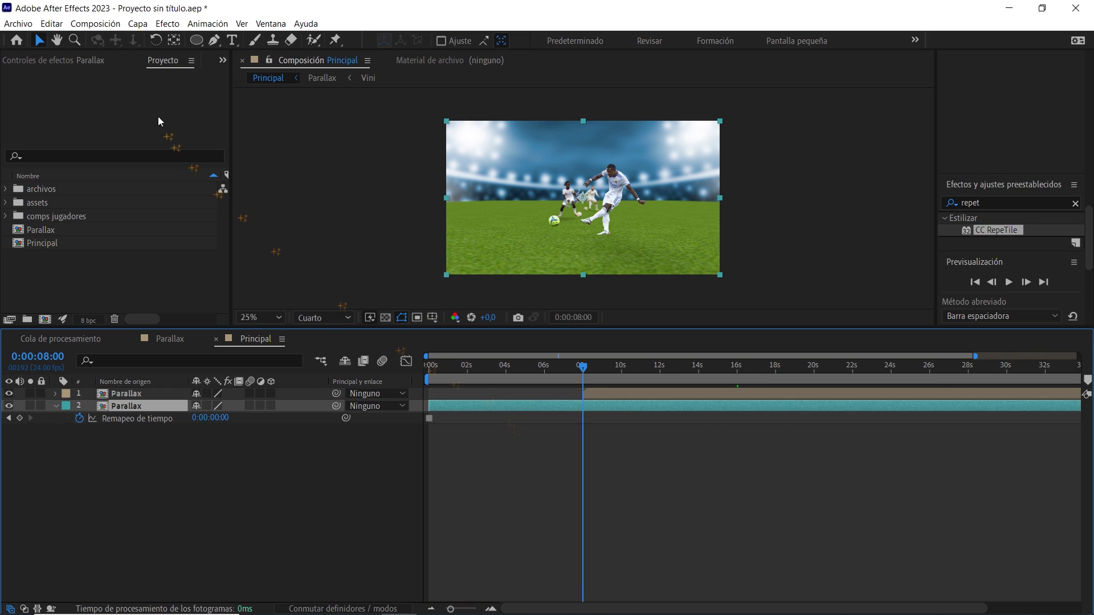
left_click(52, 25)
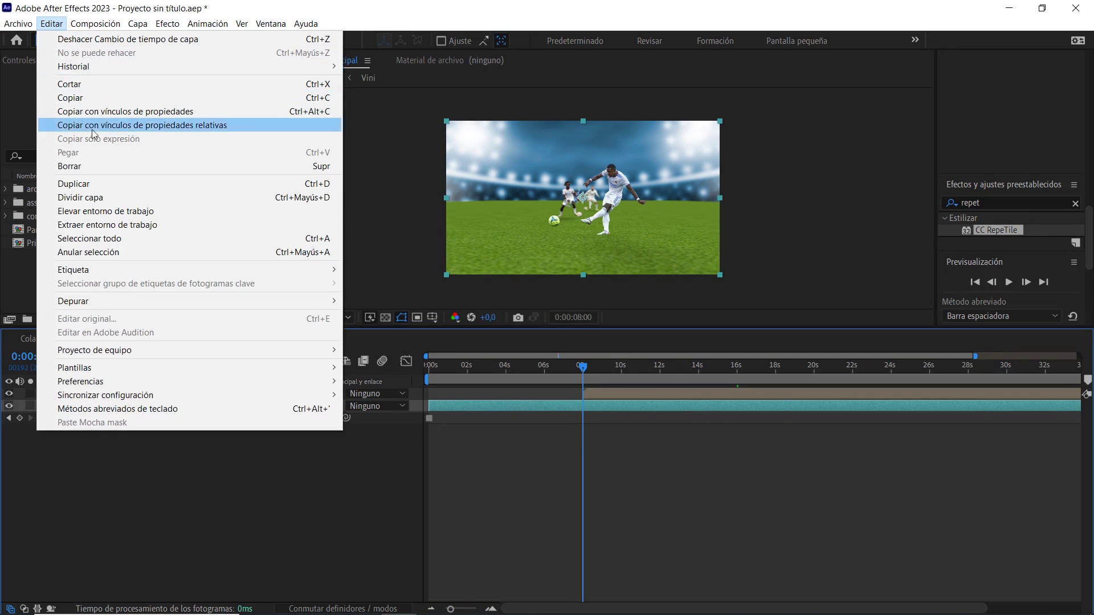
left_click(108, 198)
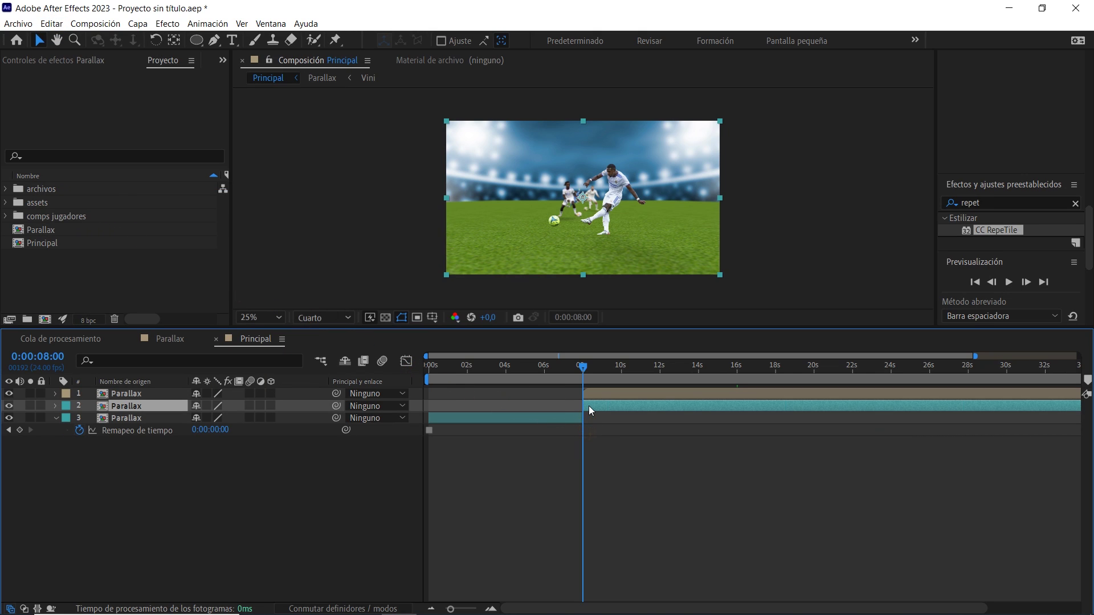
key("Delete")
left_click_drag(593, 371, 427, 365)
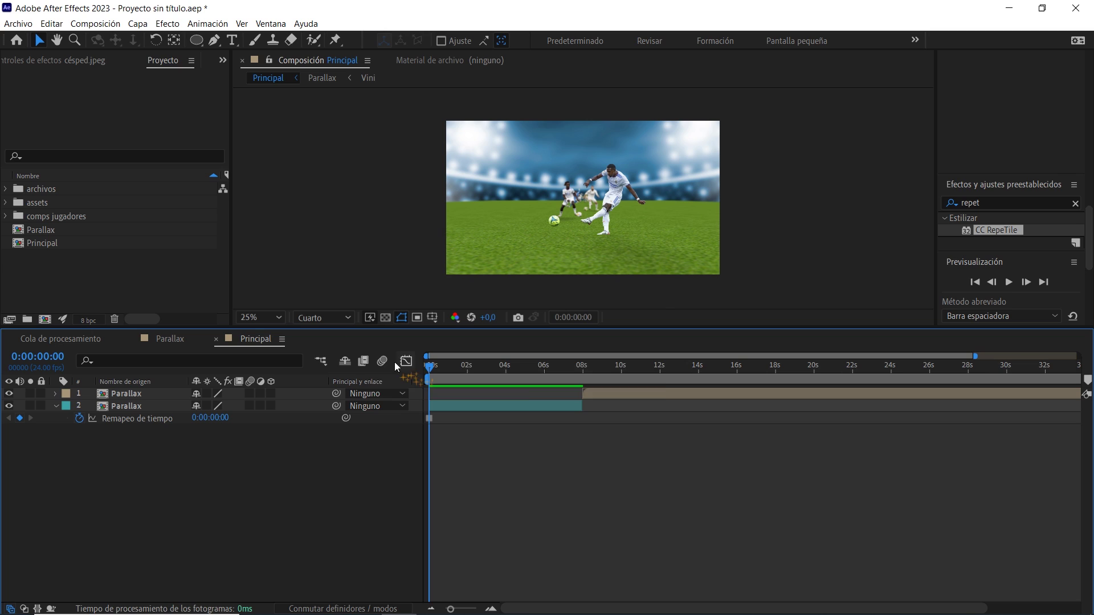
Step: Add paper.png as the top Principal layer, nudge it slightly down, and make it 3D
left_click(7, 203)
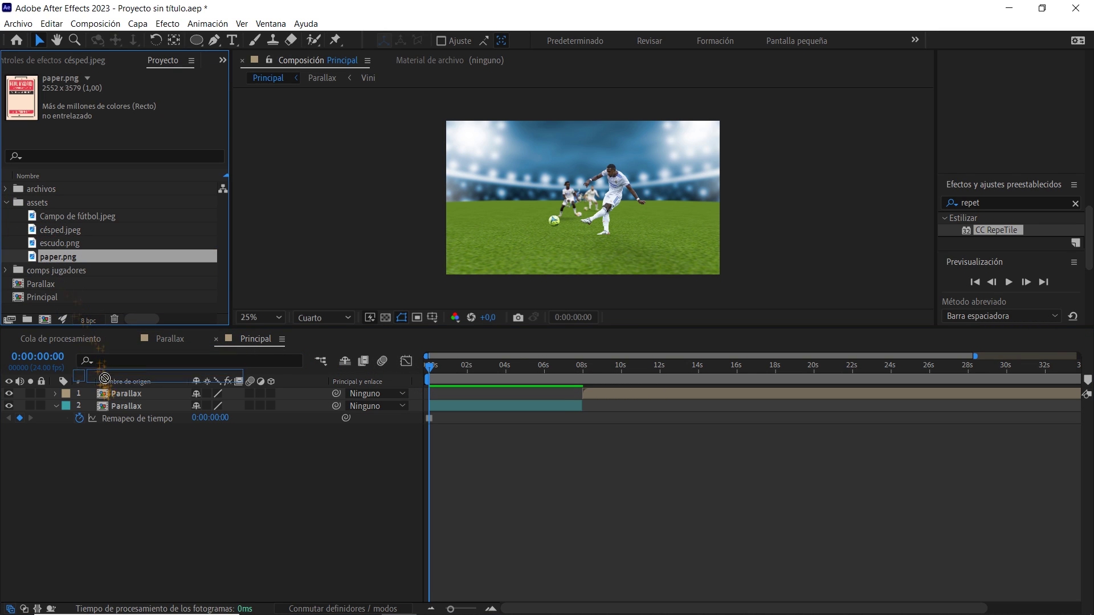
left_click_drag(62, 258, 114, 394)
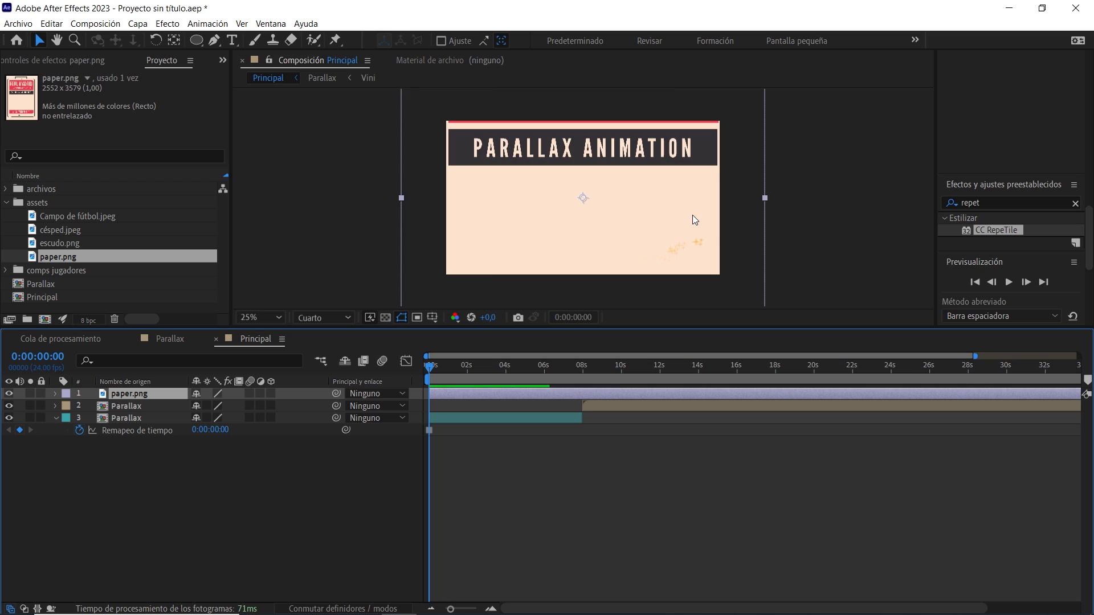
scroll(674, 215, "down", 1)
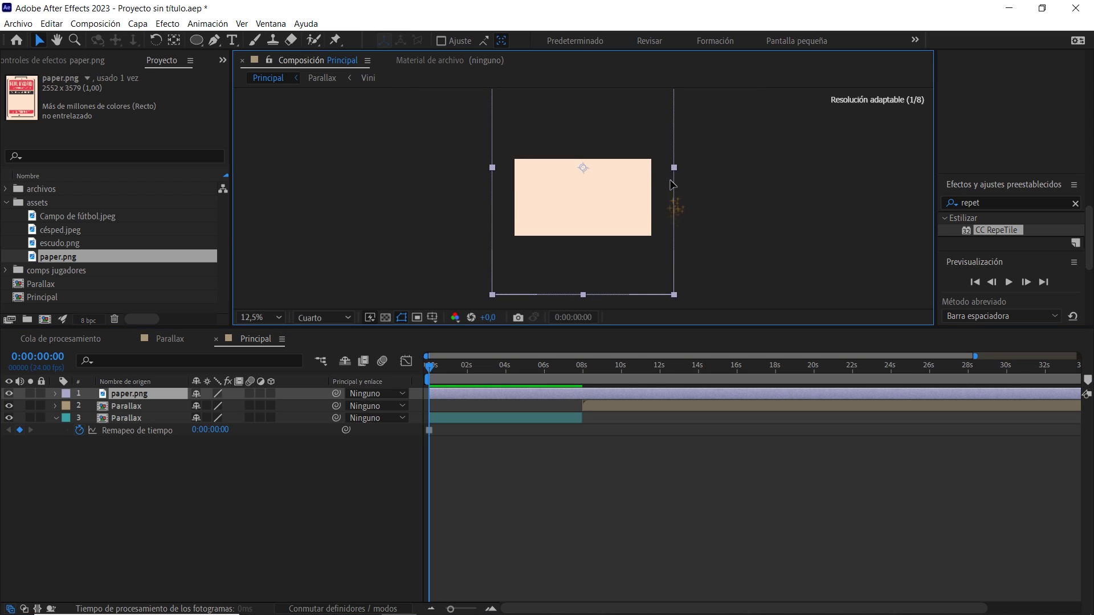
left_click_drag(670, 183, 670, 188)
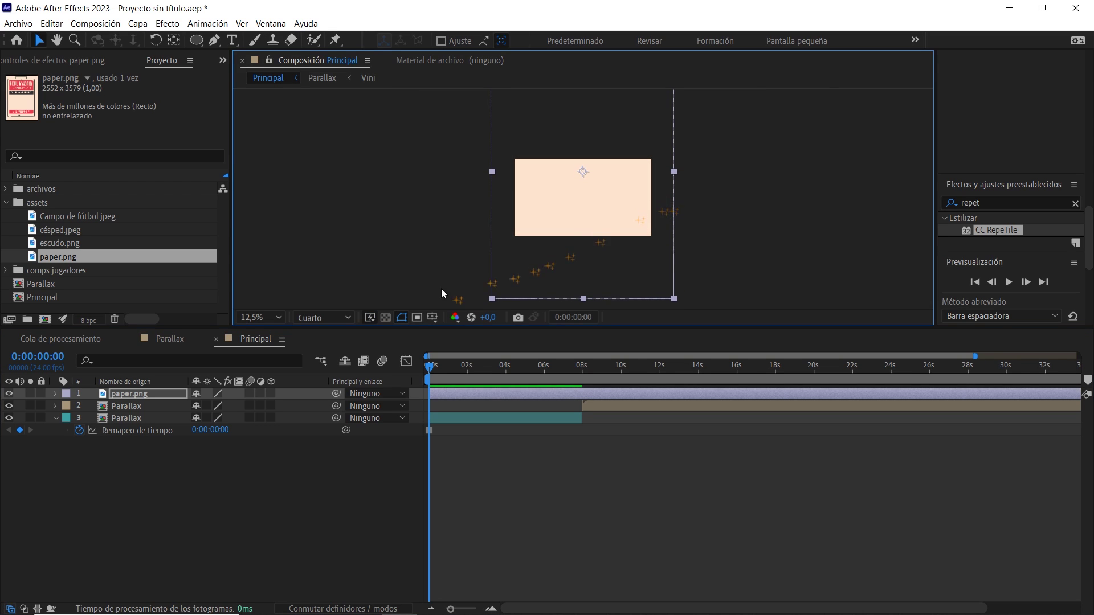
left_click(183, 394)
left_click(269, 393)
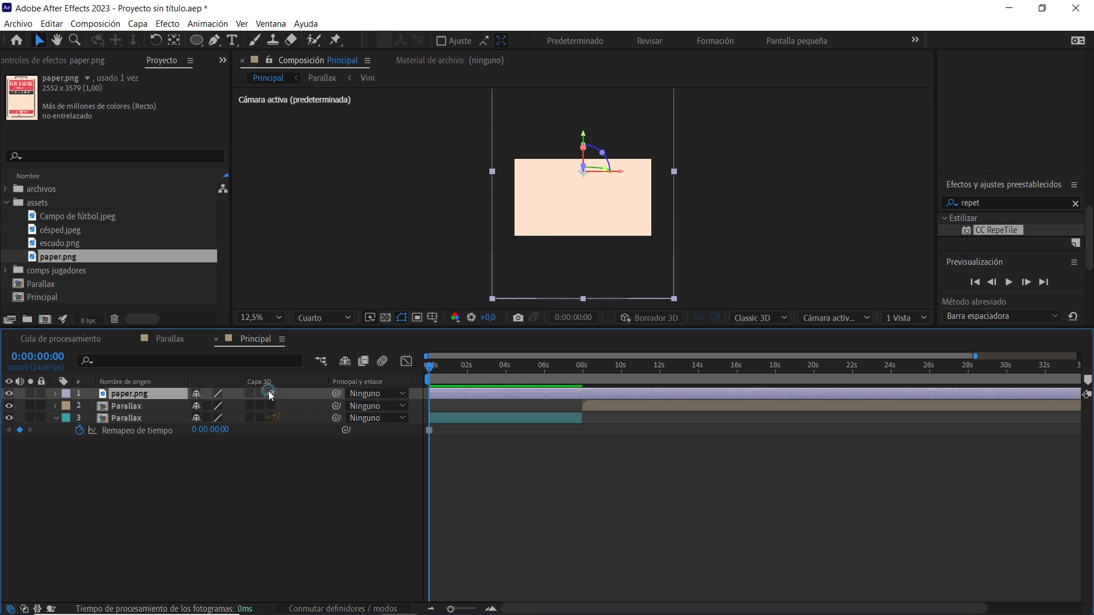
left_click(129, 419)
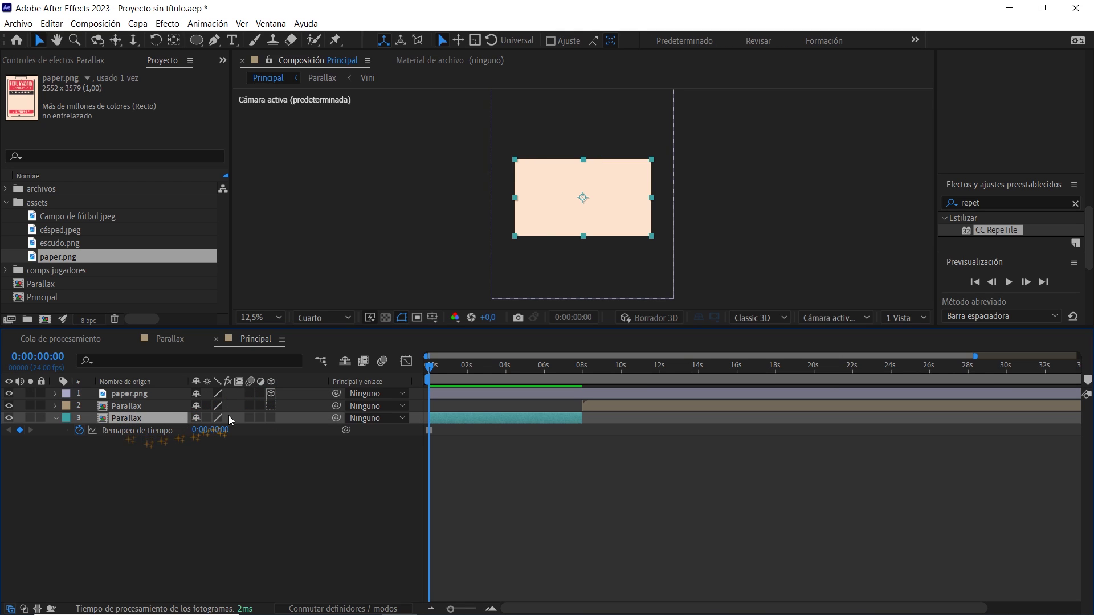
Step: Make the frozen Parallax 3D, move paper.png to the bottom, and parent Parallax to it
left_click(271, 419)
left_click_drag(153, 393, 147, 420)
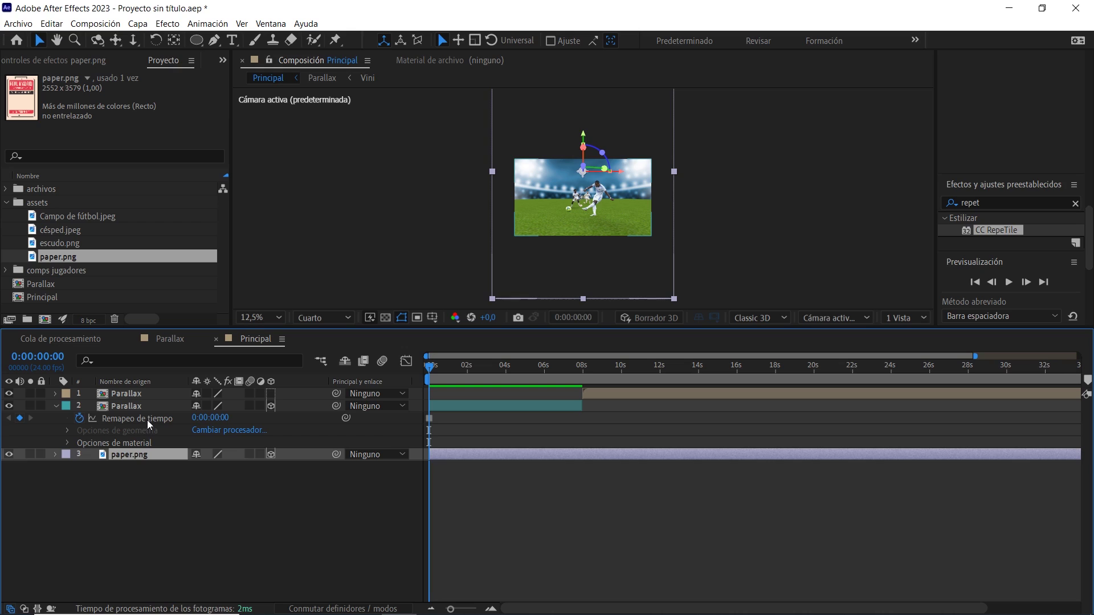
left_click(148, 406)
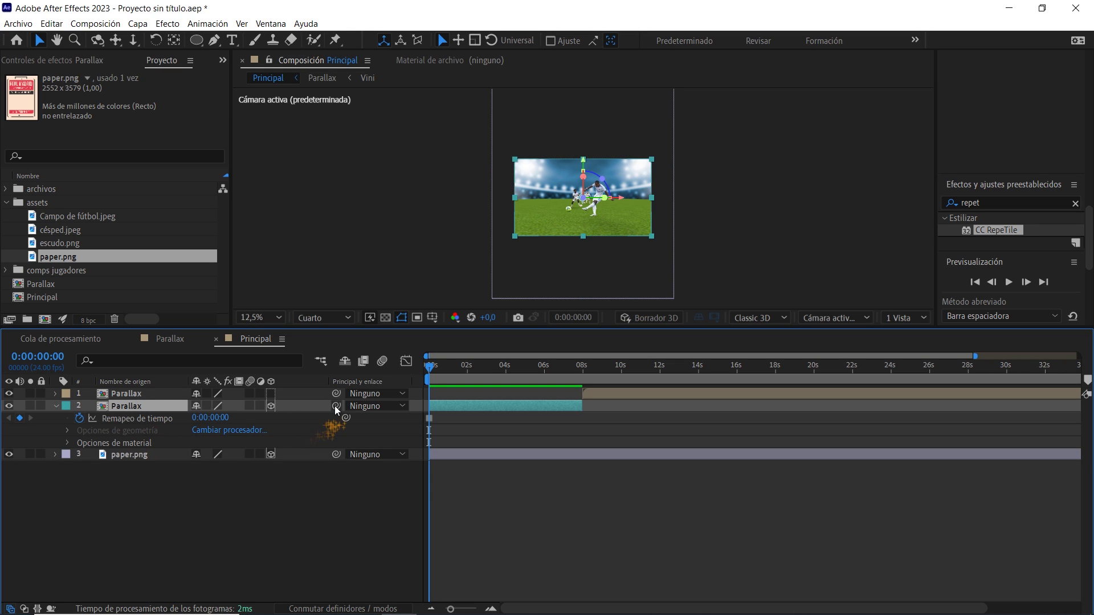
left_click_drag(336, 406, 139, 455)
left_click(139, 454)
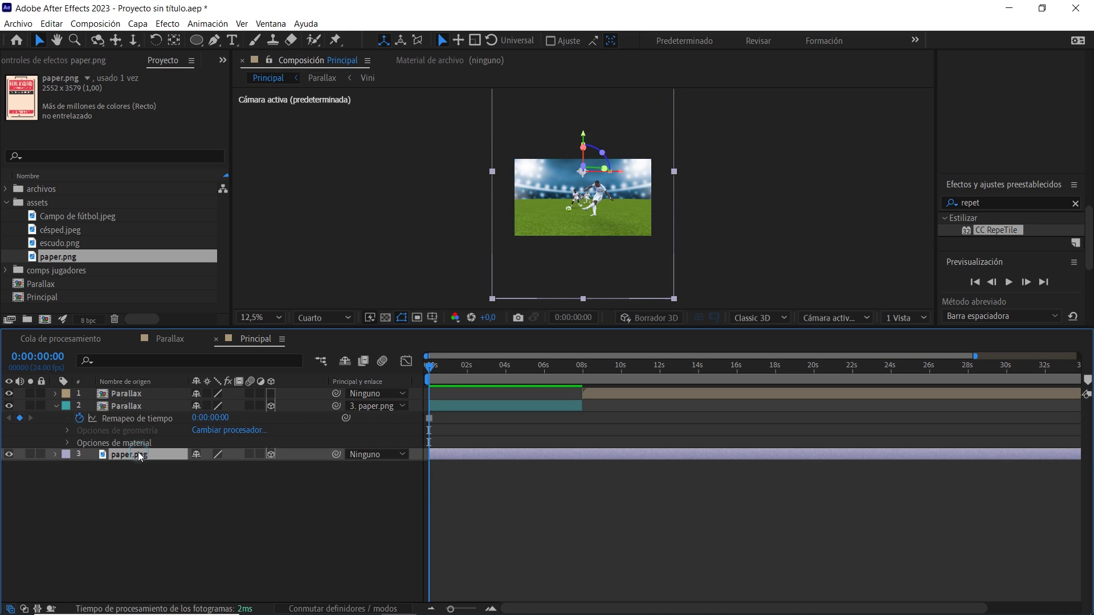
key("p")
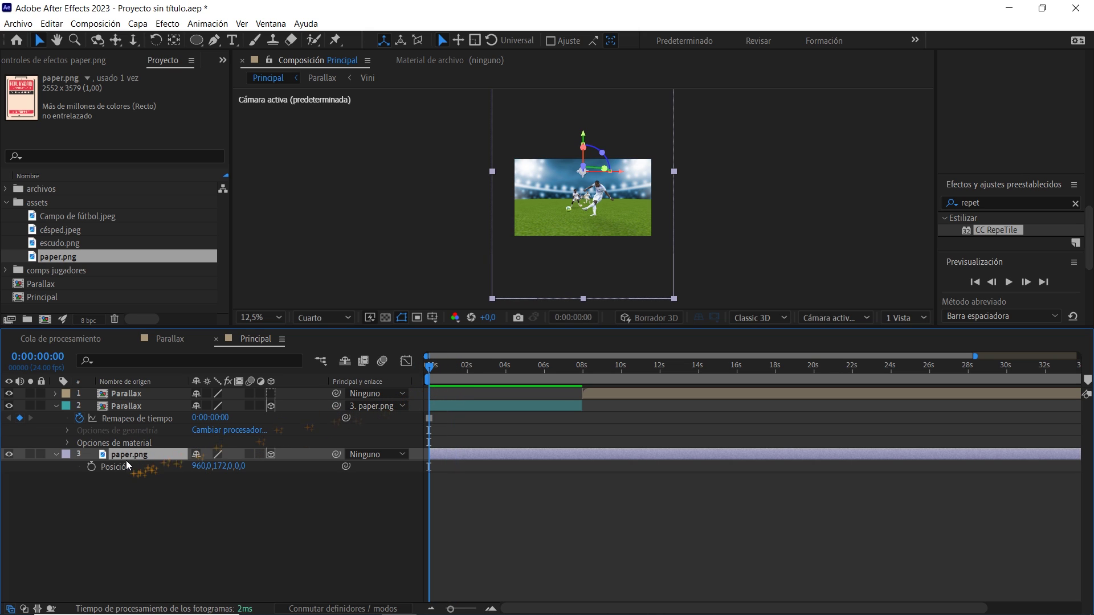
Step: Add Position and X, Y, Z Rotation keyframes to paper.png
left_click(92, 467)
key("shift+r")
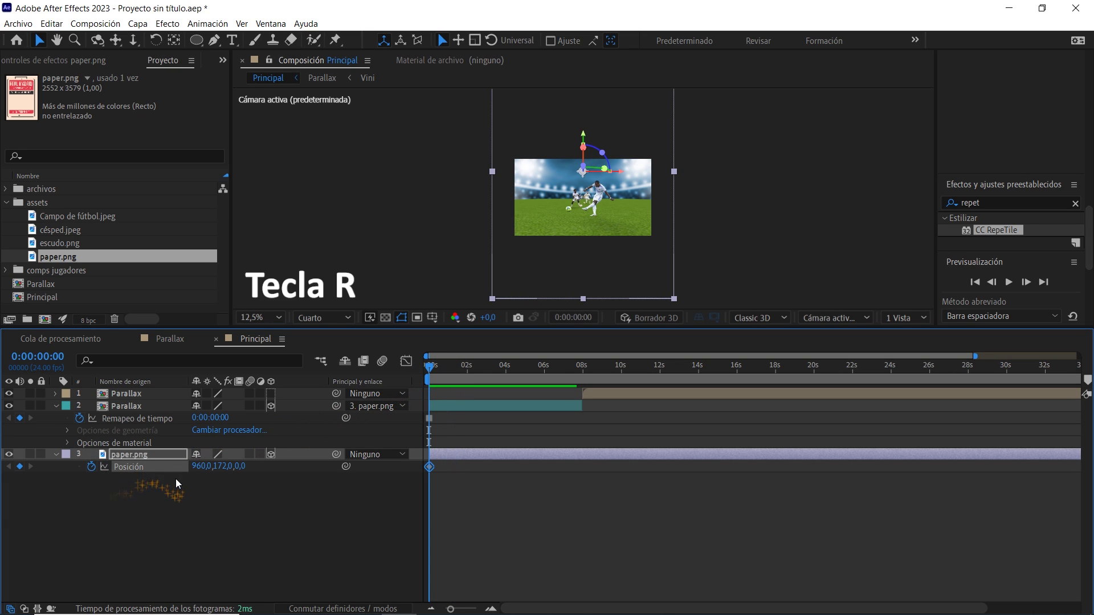
left_click(91, 491)
left_click(91, 503)
left_click(91, 515)
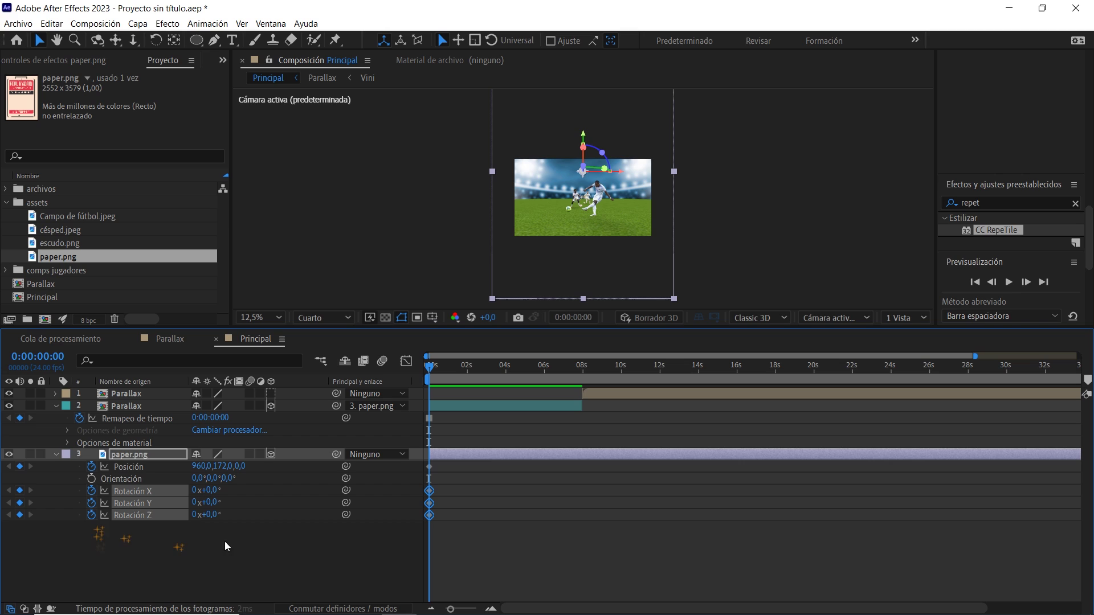
key("u")
key("u")
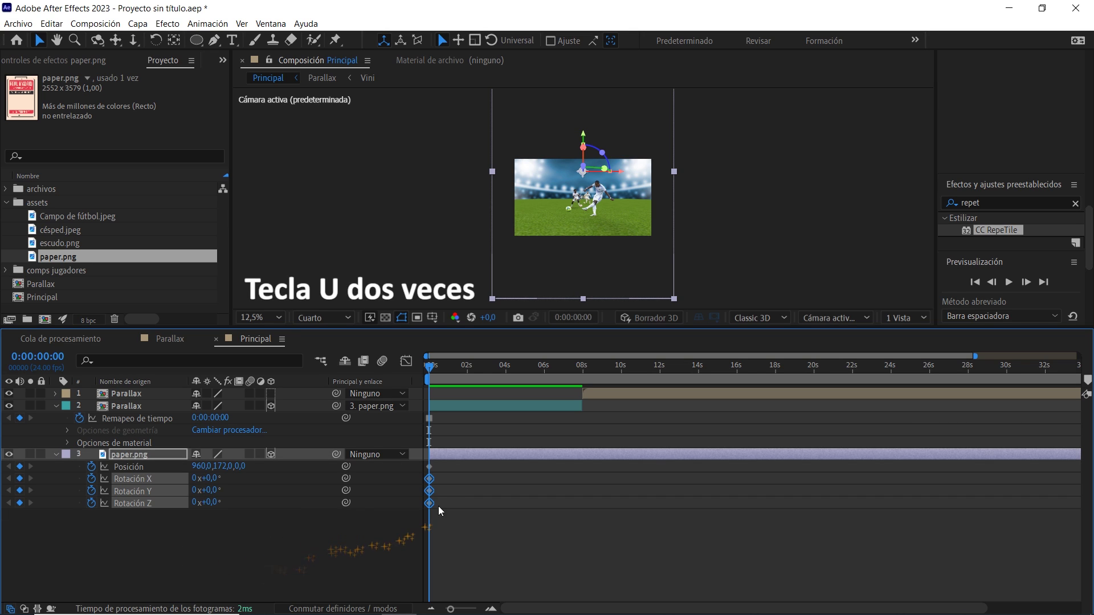
Step: Move the four keyframes to 8 seconds and push the paper's Z depth back at 0s
left_click_drag(446, 468, 424, 512)
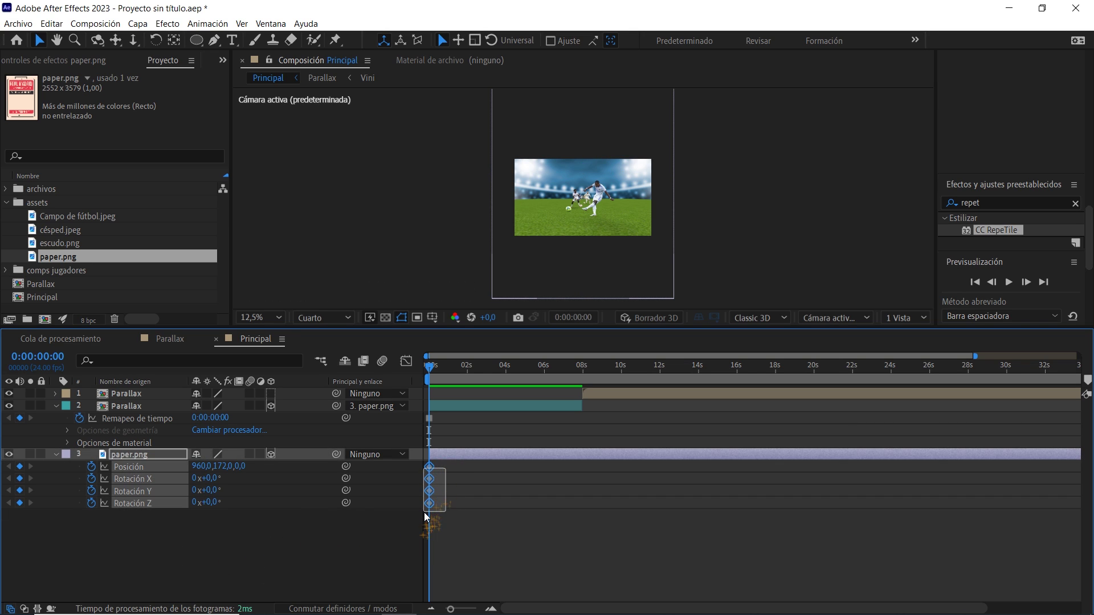
left_click(583, 366)
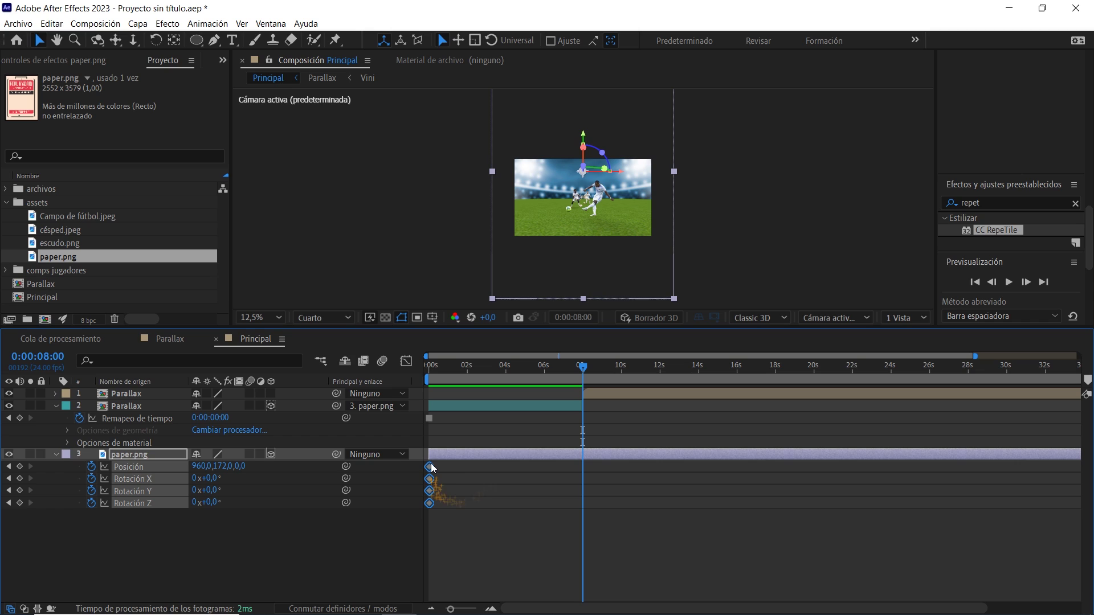
left_click_drag(437, 469, 587, 470)
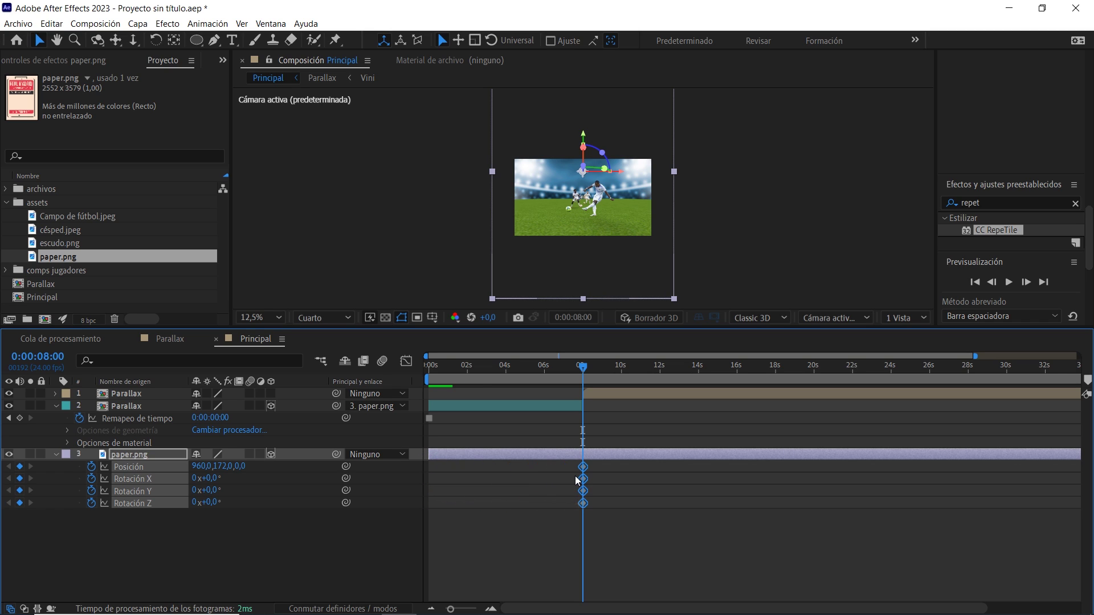
left_click_drag(541, 374, 419, 377)
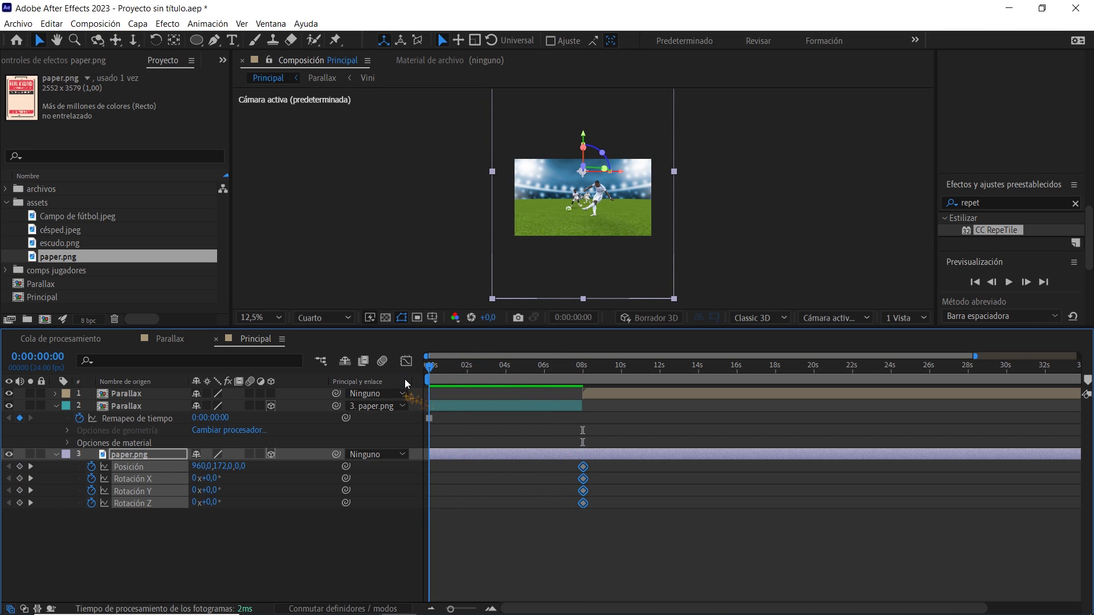
left_click(265, 539)
left_click_drag(242, 469, 360, 465)
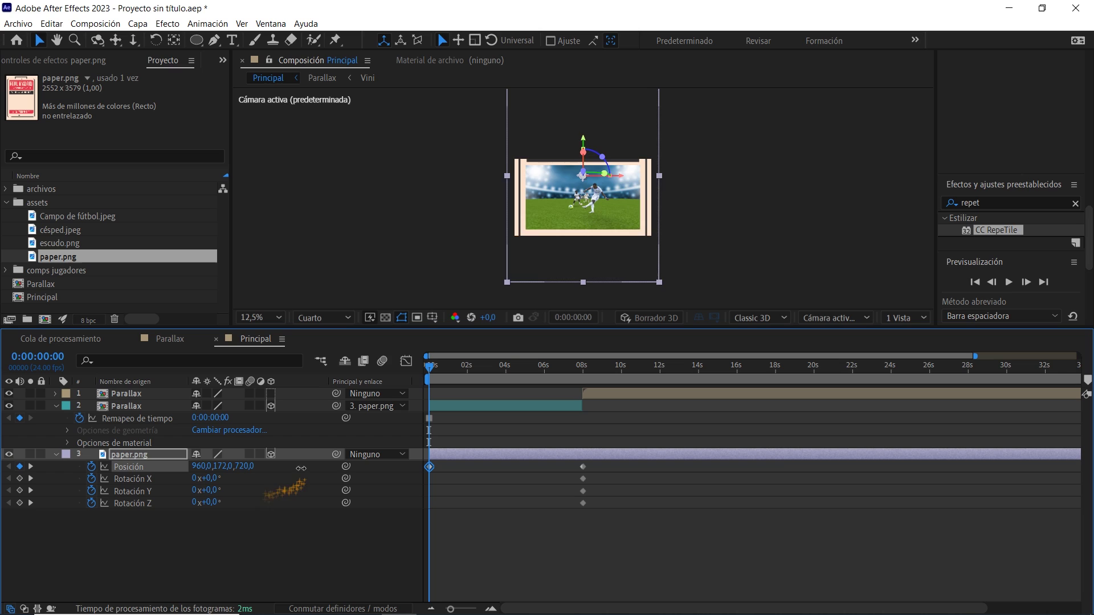
Step: Key paper.png at 0 s to position 960, 350, 9000 with X/Y/Z rotations -40°, -20°, -30°
left_click(248, 466)
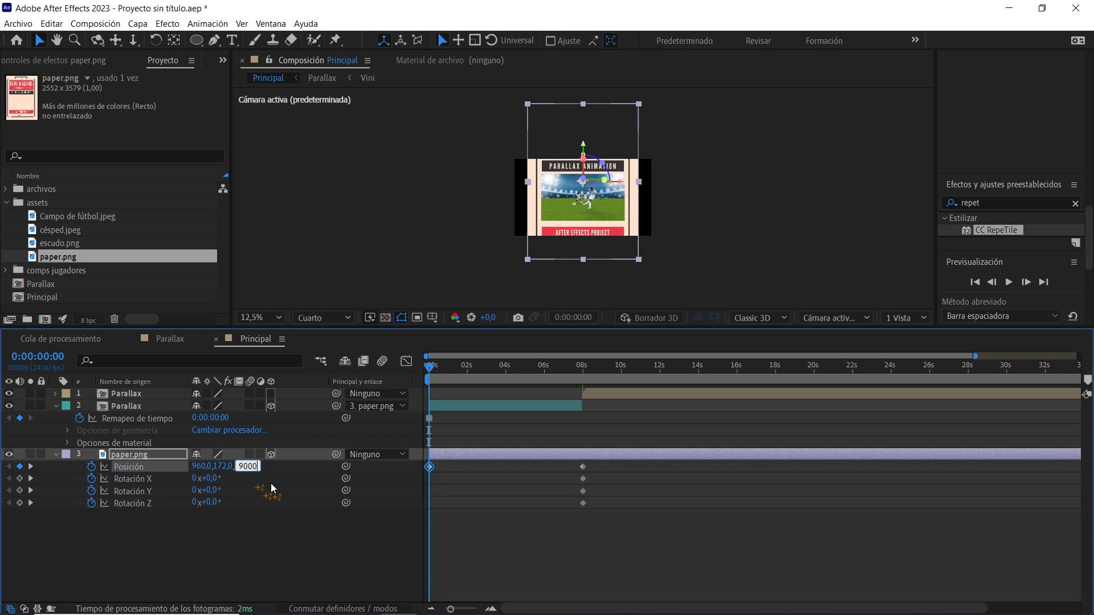
left_click(270, 484)
type("-40")
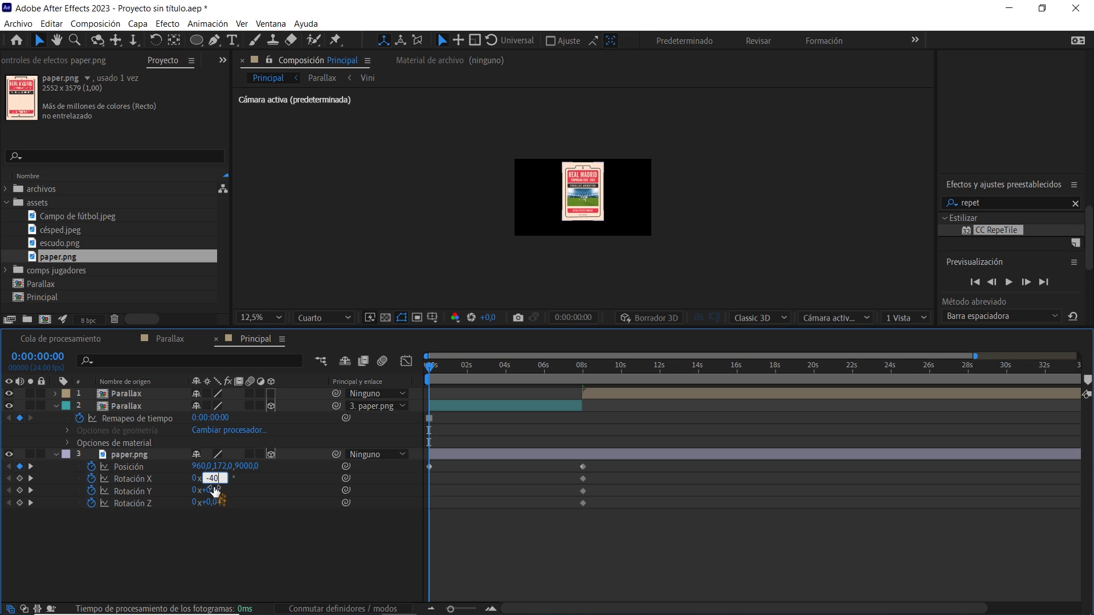
key("Tab")
type("-20")
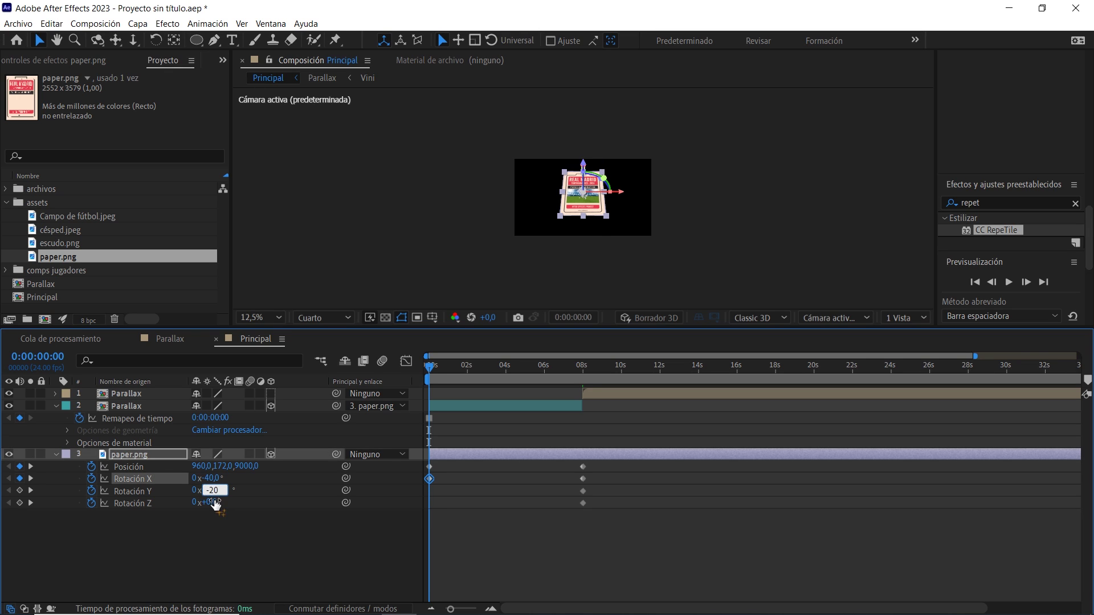
key("Tab")
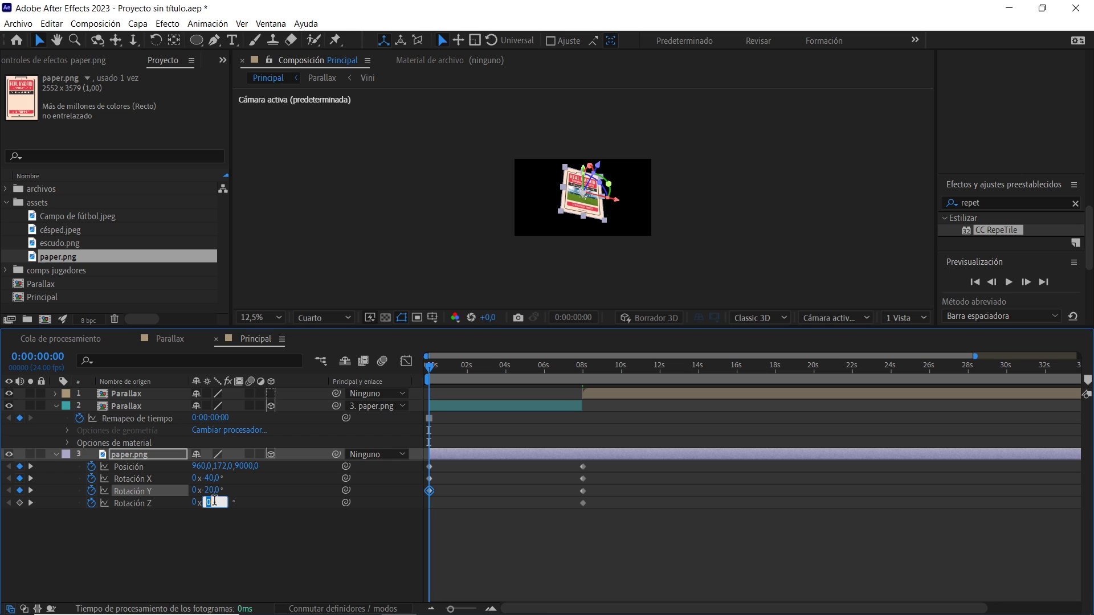
type("-30")
left_click(257, 535)
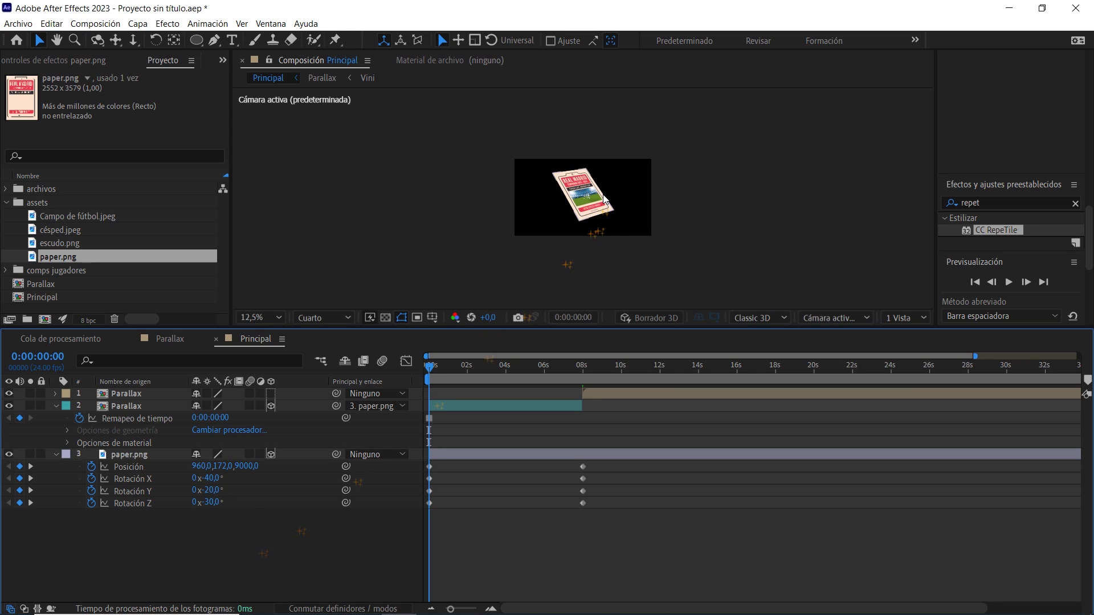
scroll(603, 193, "up", 4)
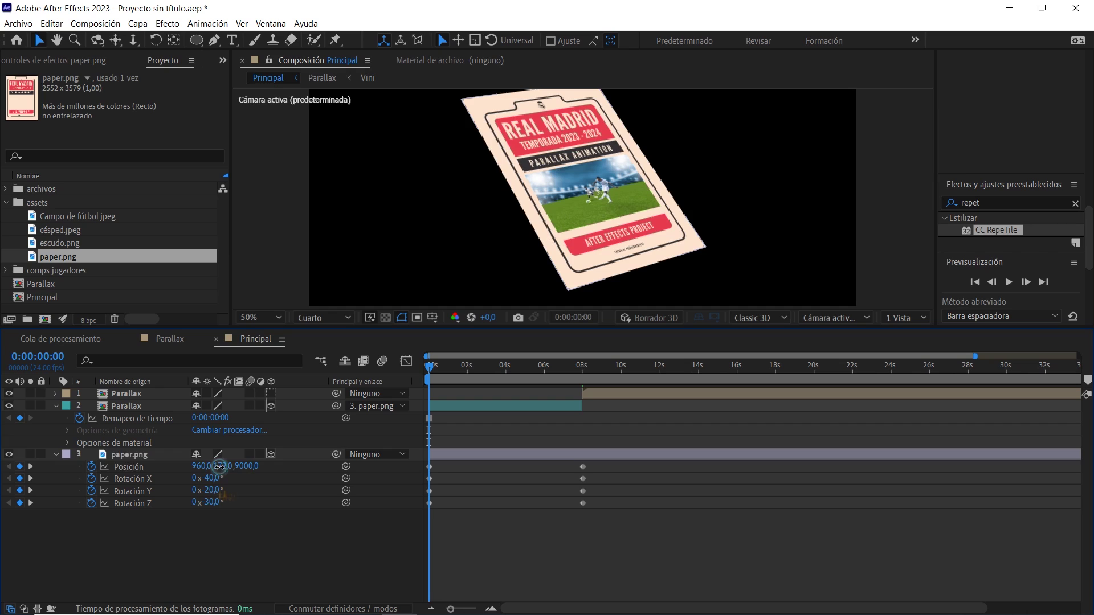
left_click_drag(219, 466, 231, 473)
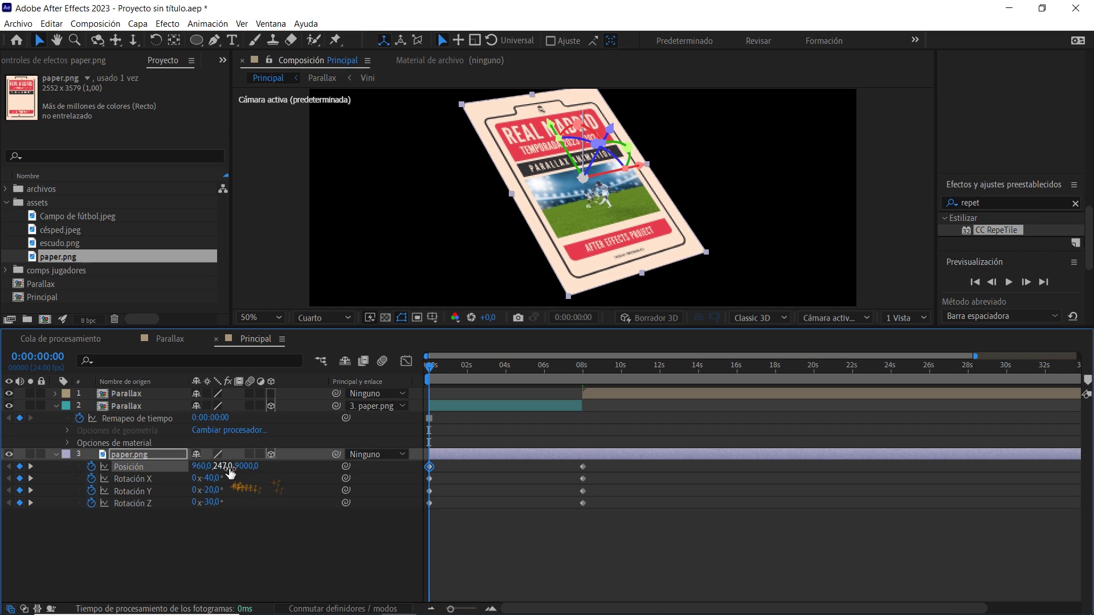
type("350")
left_click(282, 498)
scroll(542, 247, "down", 1)
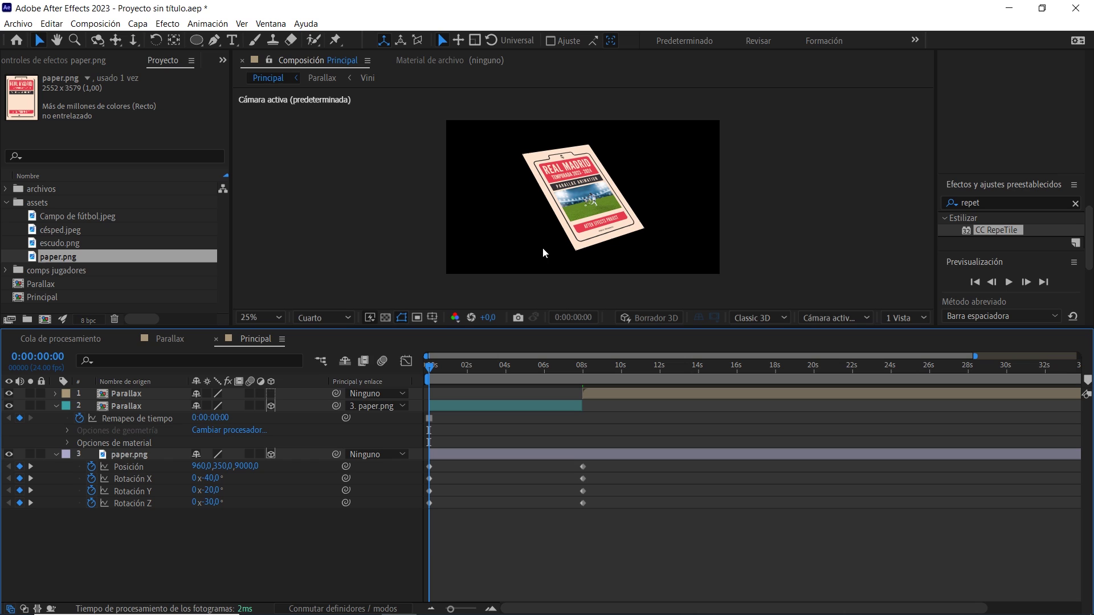
Step: Set the composition viewer resolution to Completa (full)
left_click(172, 405)
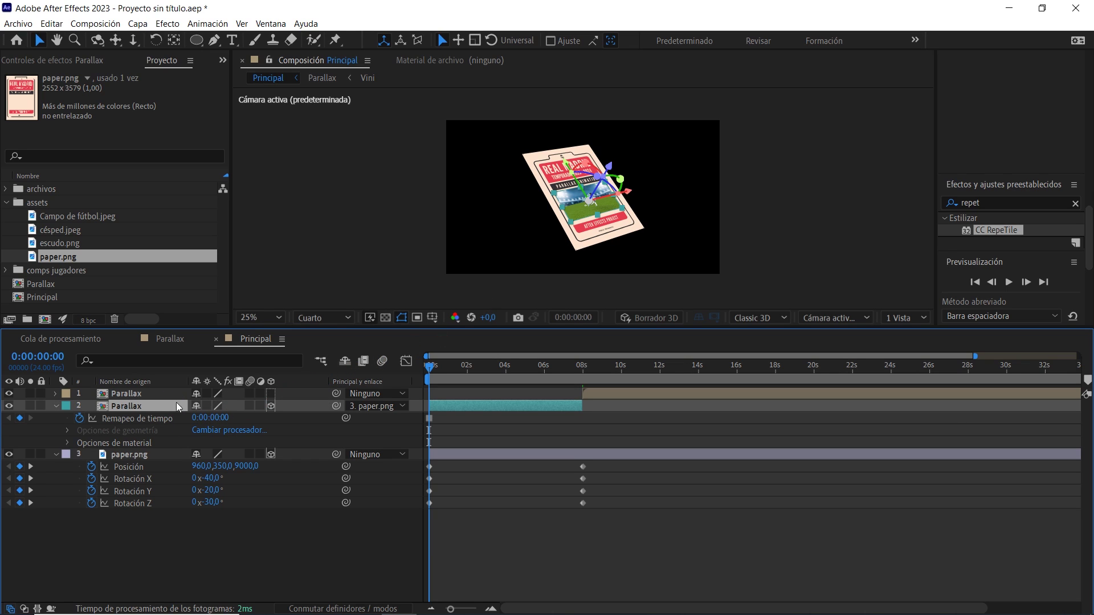
scroll(661, 195, "up", 1)
scroll(661, 195, "up", 2)
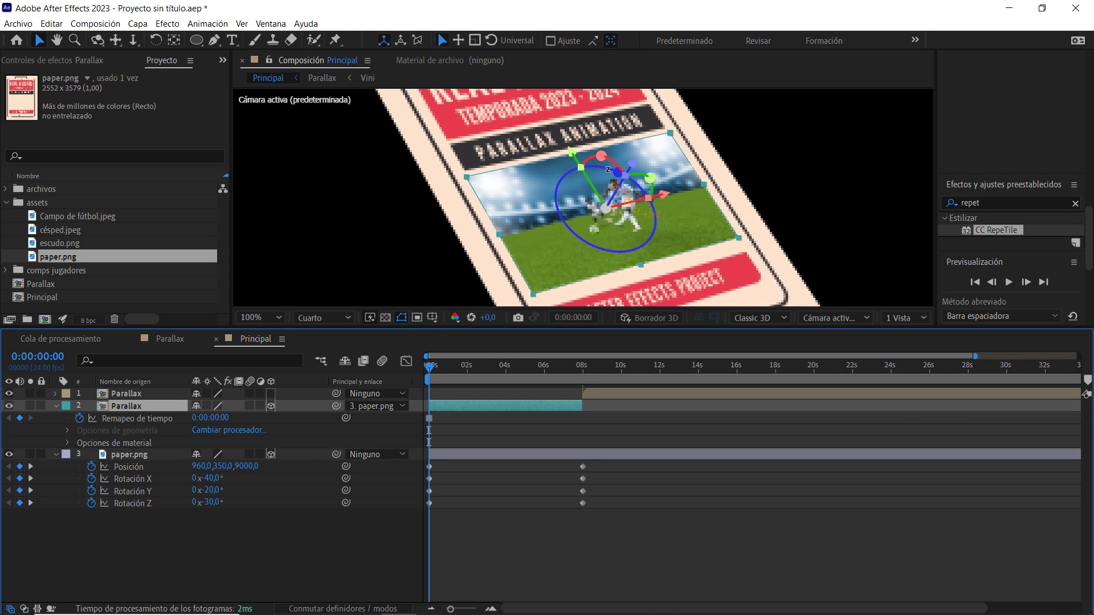
left_click(344, 317)
left_click(343, 352)
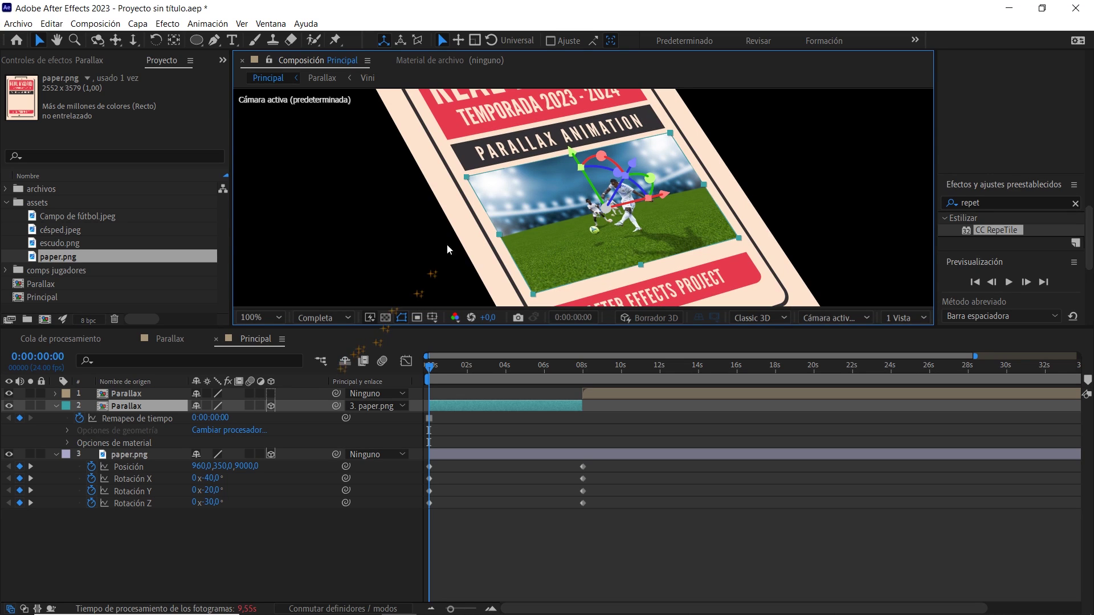
scroll(467, 228, "down", 2)
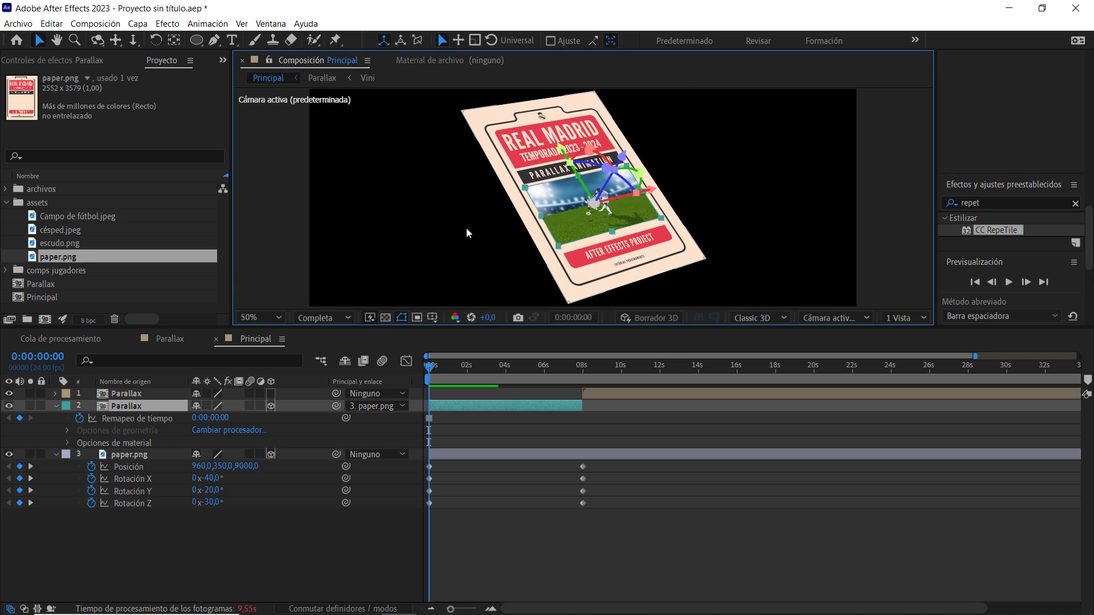
scroll(466, 227, "down", 2)
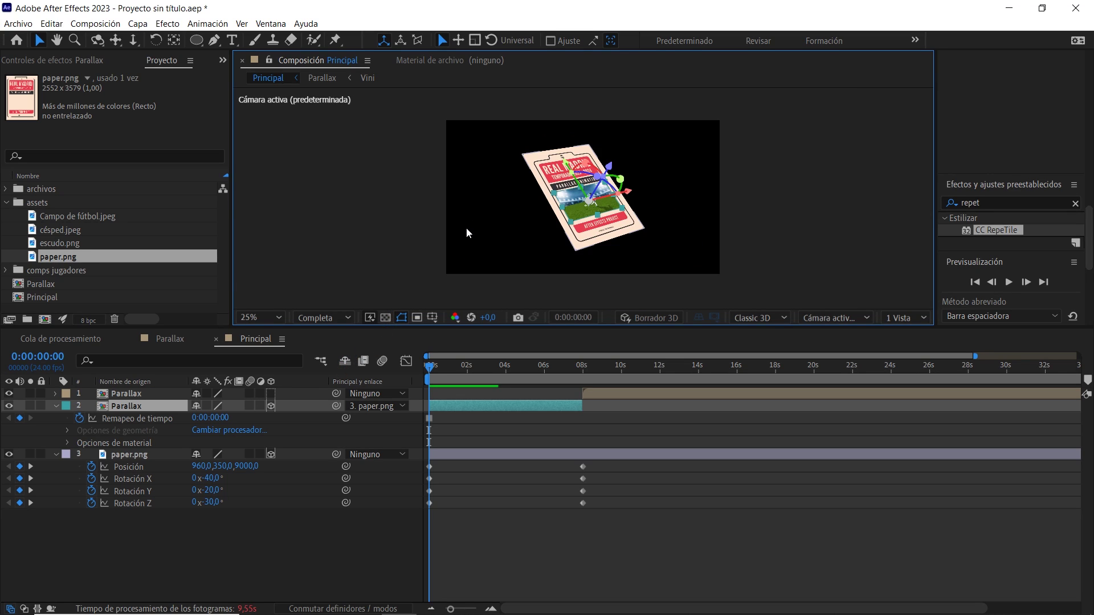
Step: Apply easy ease to paper.png's four 0 s keyframes, then add Campo de fútbol.jpeg as the bottom layer
left_click(56, 406)
left_click(55, 418)
left_click(442, 422)
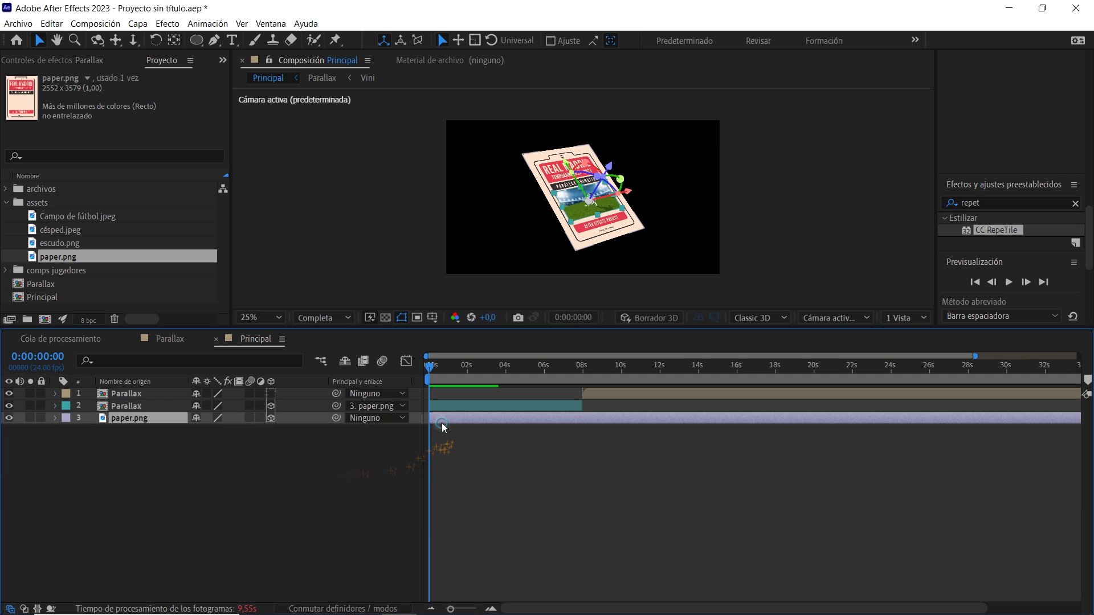
key("u")
left_click_drag(479, 516, 411, 423)
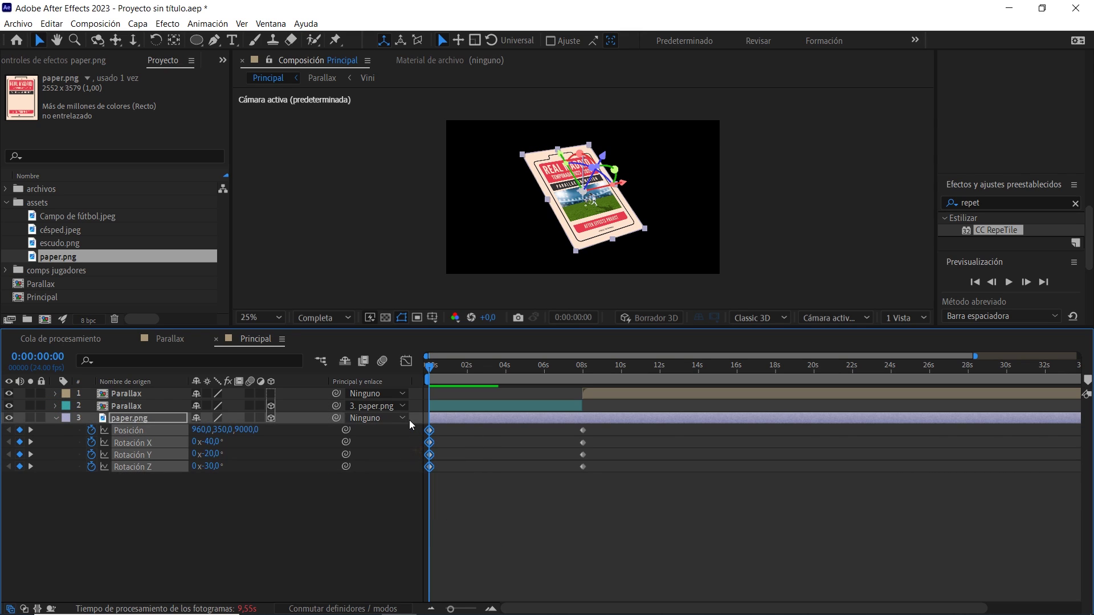
key("F9")
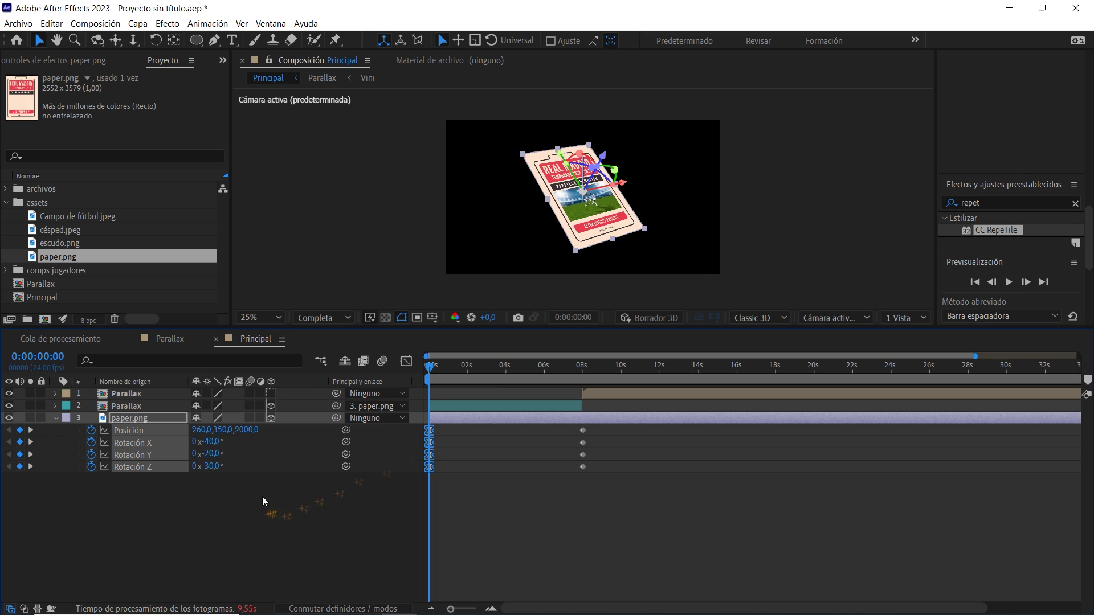
left_click(262, 497)
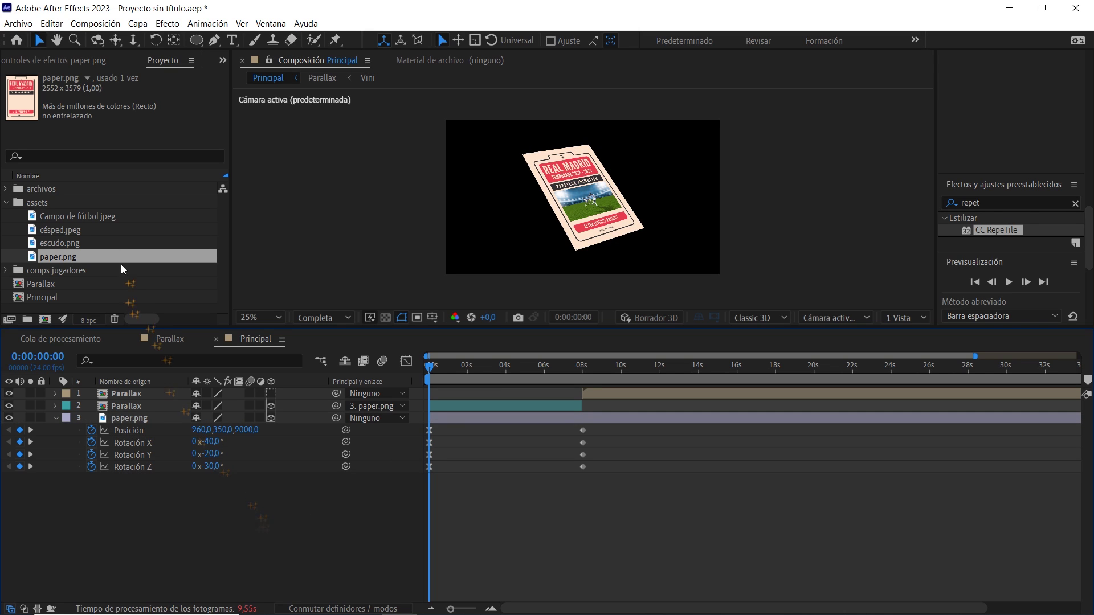
mouse_move(111, 219)
left_mouse_down()
mouse_move(182, 502)
mouse_move(183, 493)
mouse_move(200, 513)
left_mouse_up()
Step: Apply Tinción to the stadium layer, mapping white to dark grey 2A2A2A
key("s")
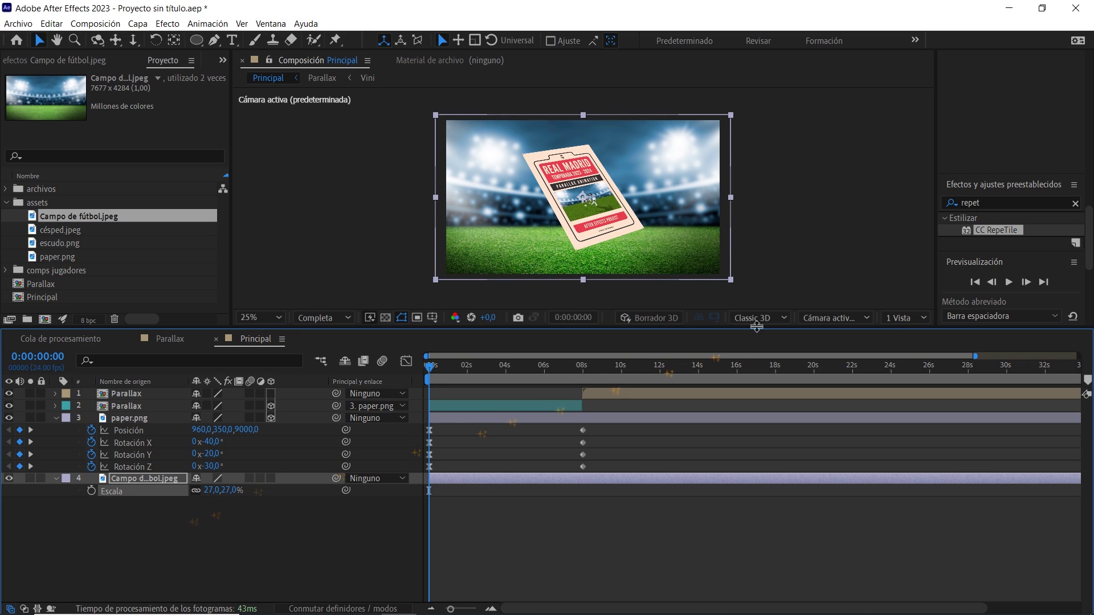
left_click(968, 202)
type("tin")
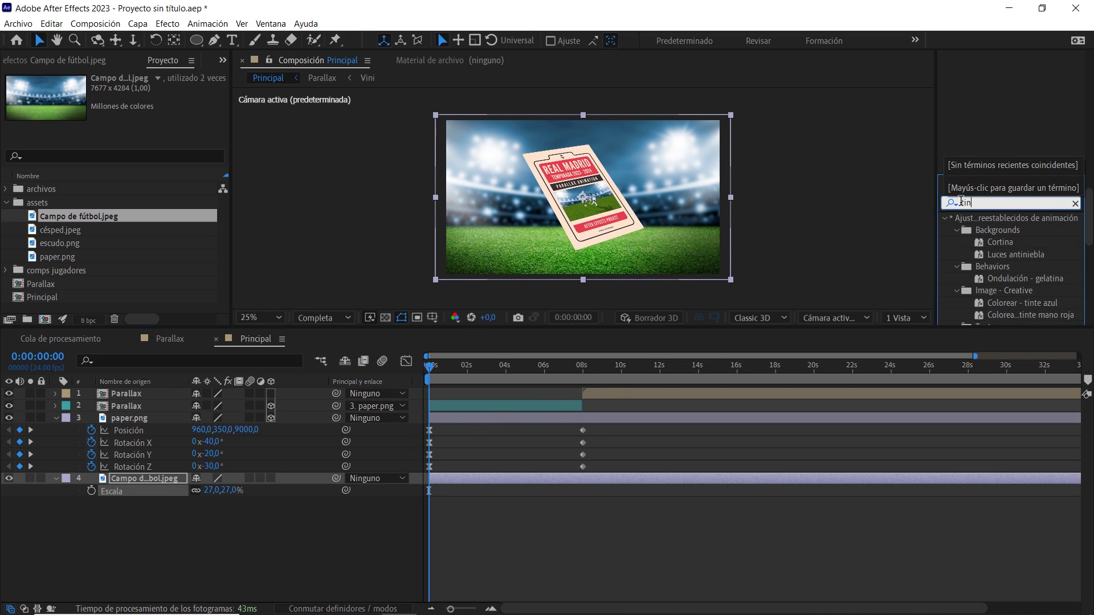
type("ci")
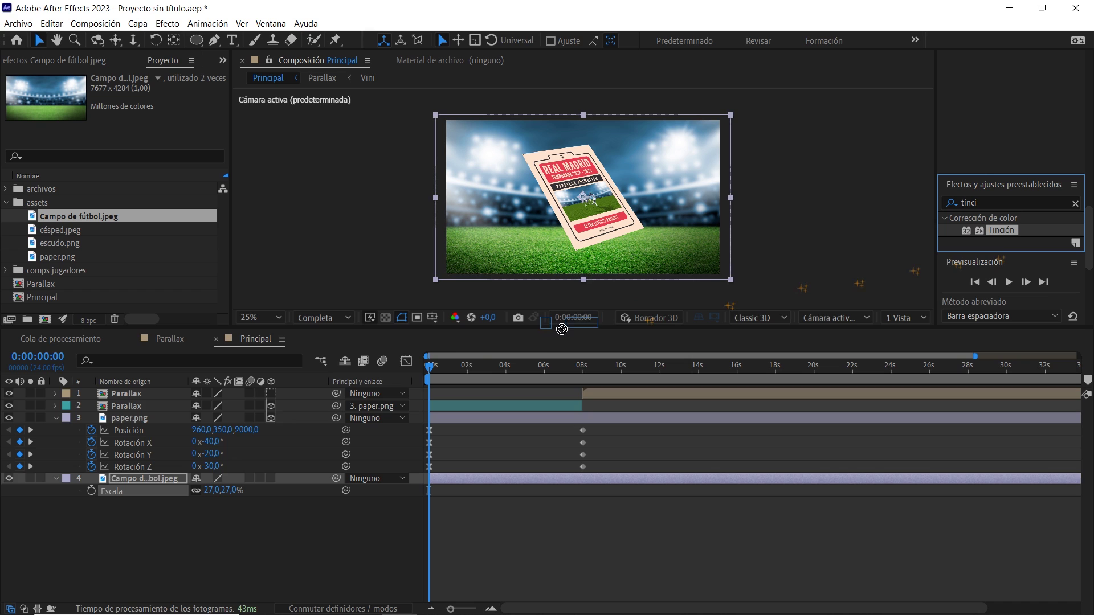
left_click_drag(997, 231, 135, 484)
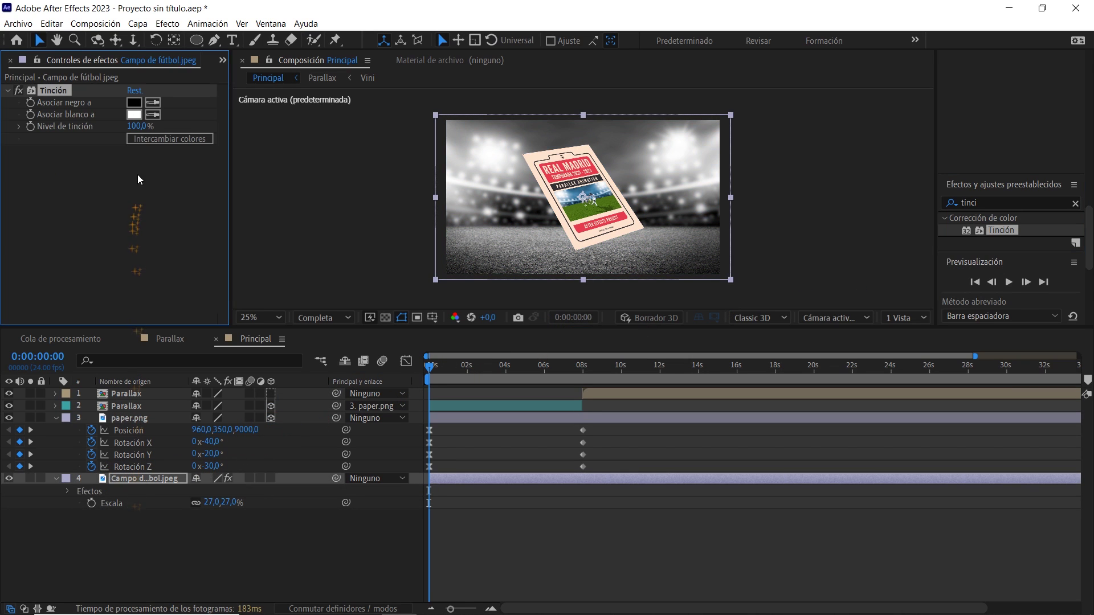
left_click(135, 115)
left_click_drag(468, 370, 409, 492)
left_click(756, 336)
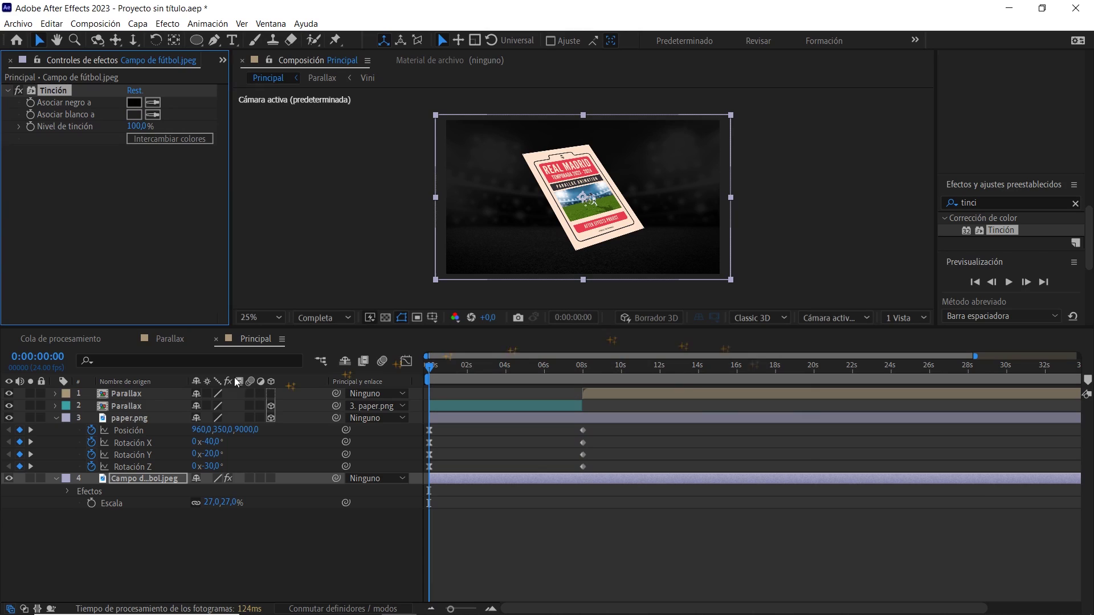
Step: Enable motion blur on the Parallax layer and set the preview to 33,3% at Cuarto resolution
left_click(55, 418)
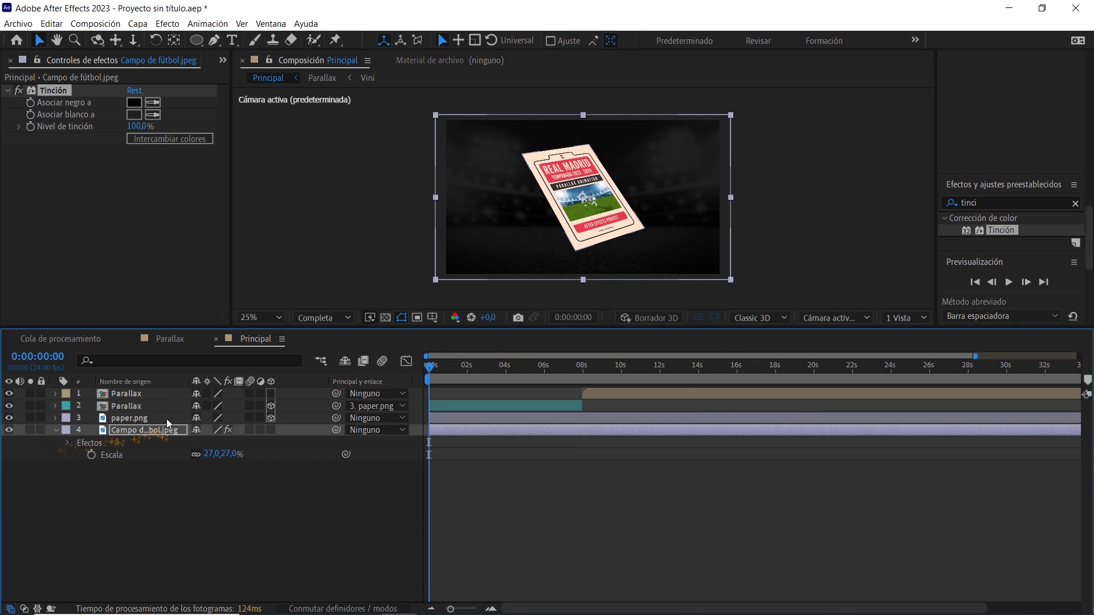
left_click(250, 407)
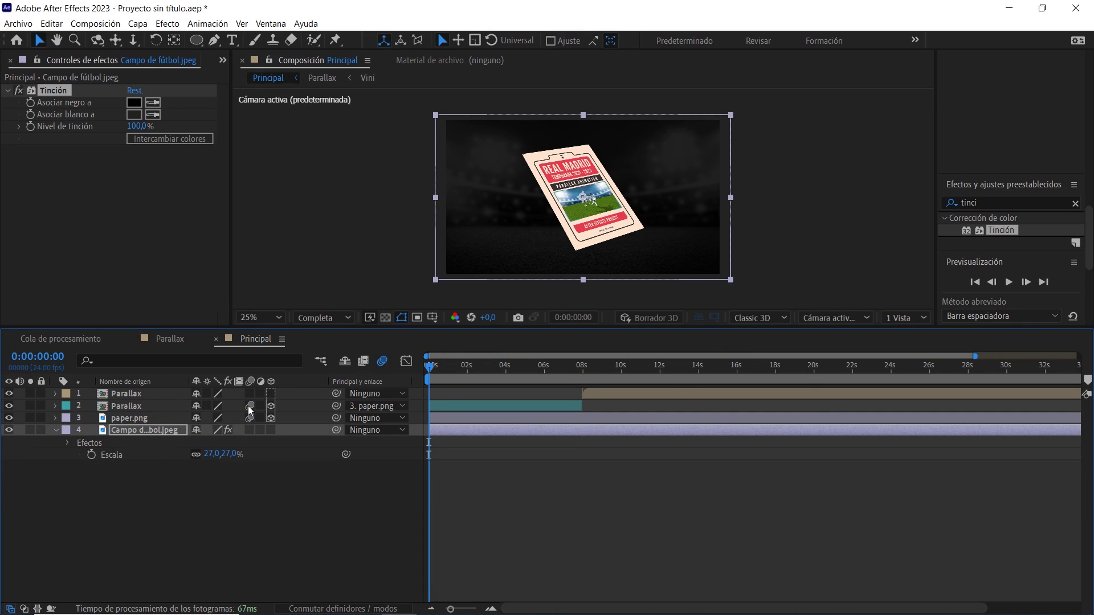
left_click(260, 317)
left_click(268, 337)
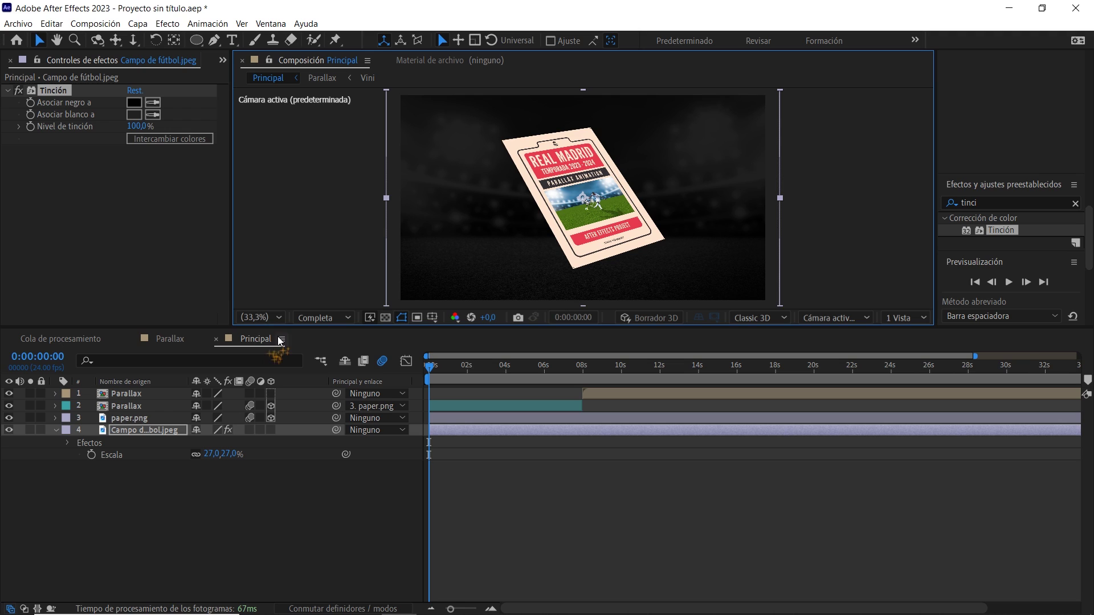
left_click_drag(289, 326, 289, 382)
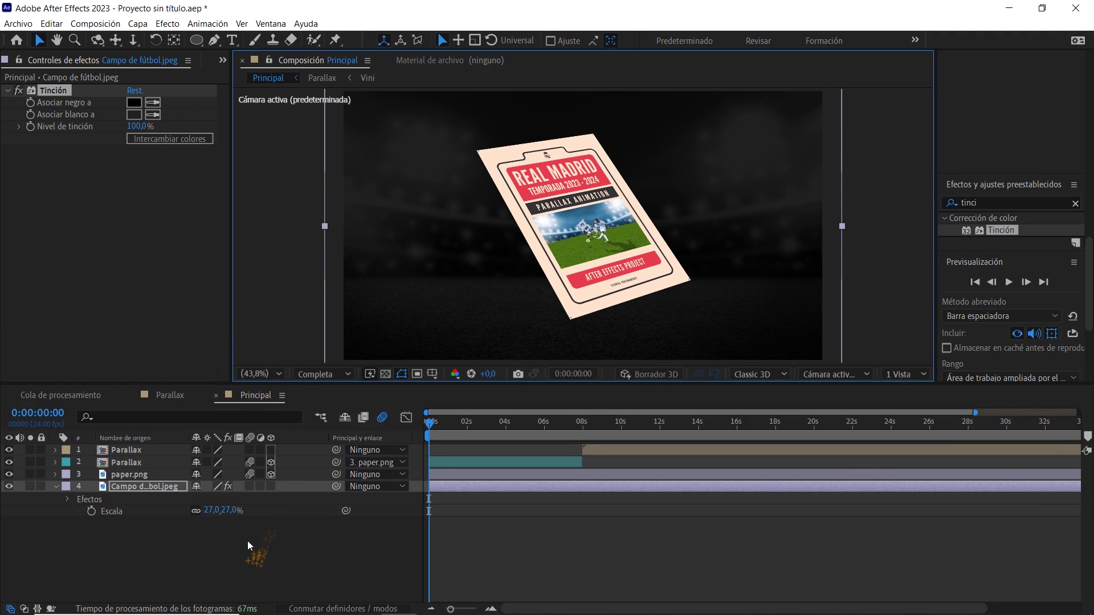
left_click(335, 383)
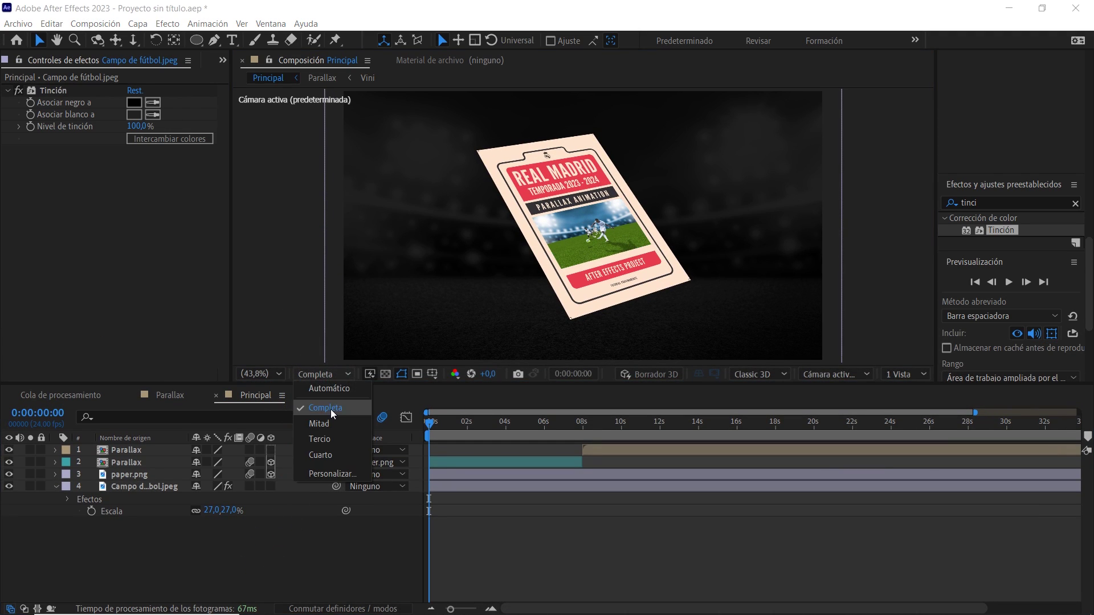
left_click(319, 479)
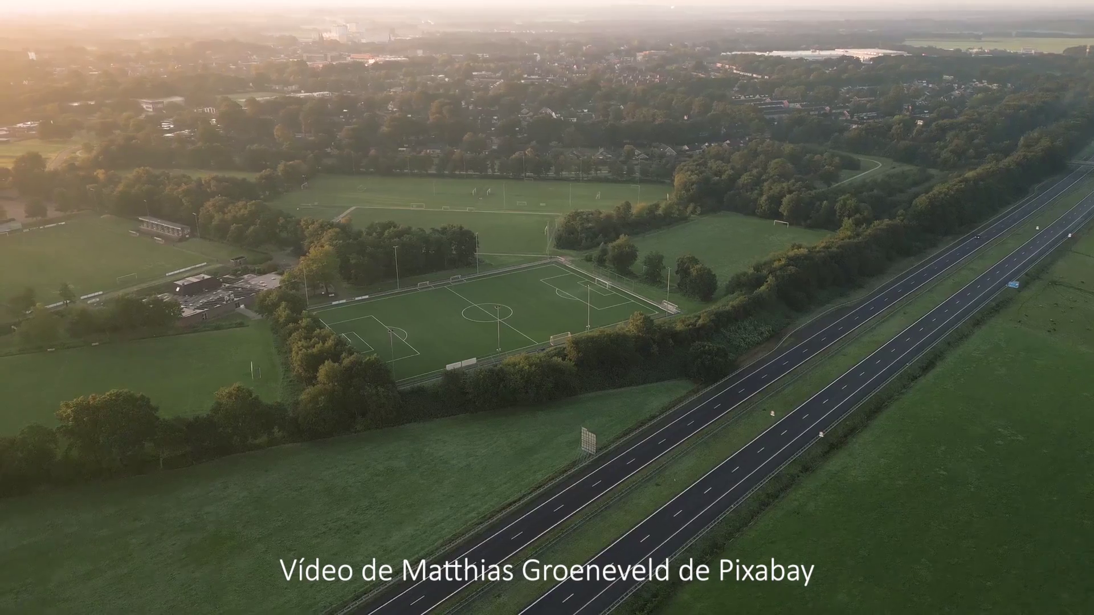